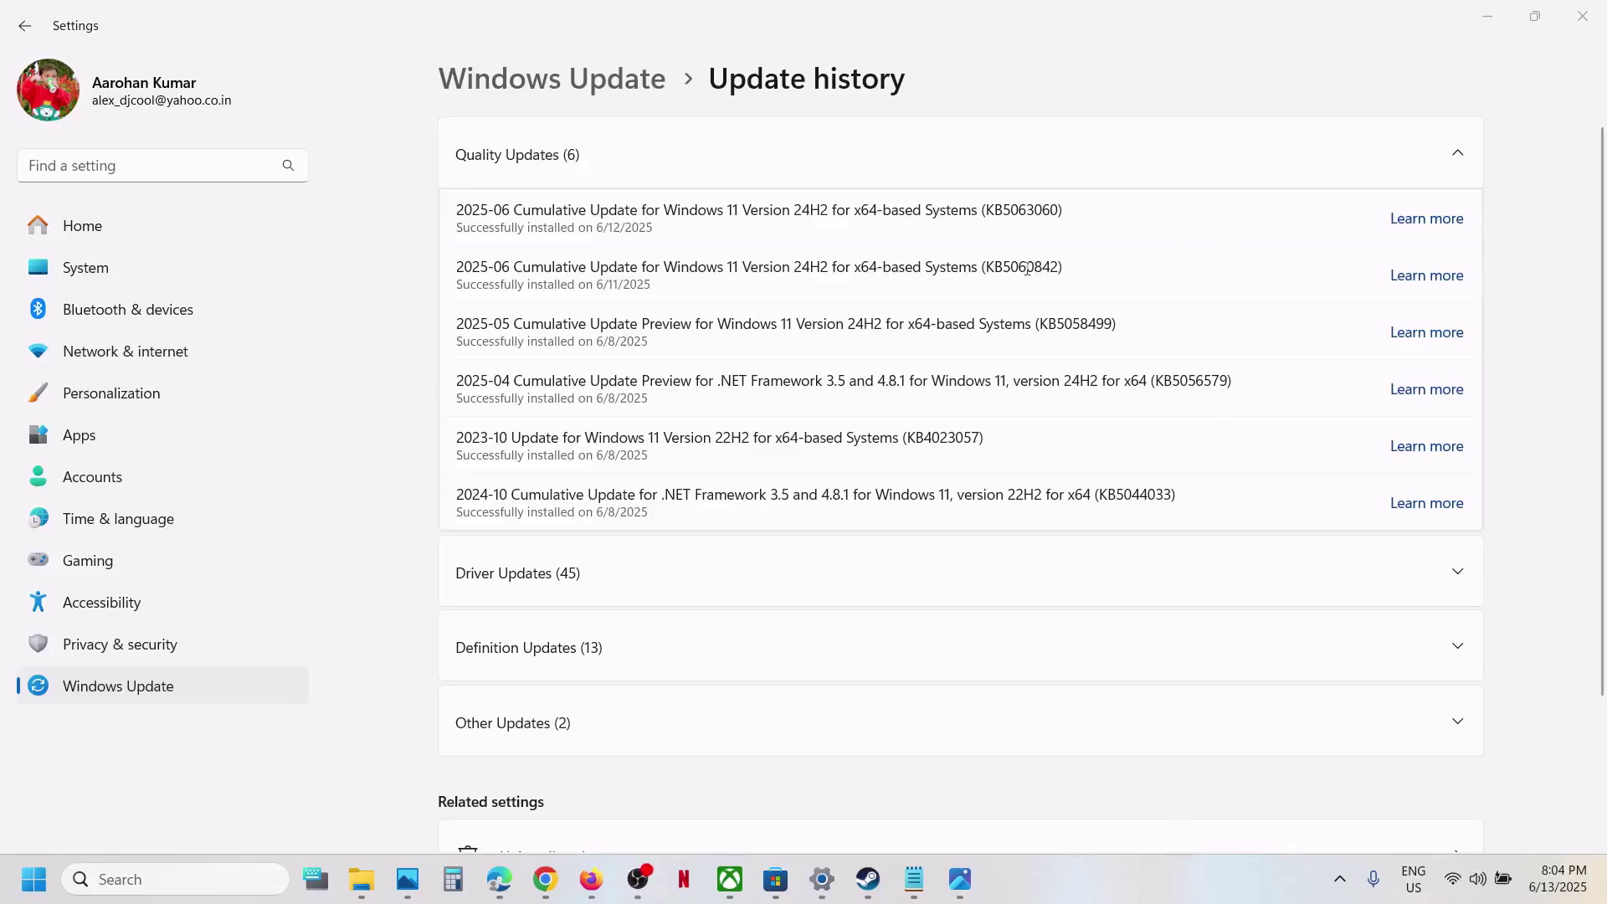
Examine the KB5060842 entry in the update history and the saved image of its failed installation.
drag(989, 266, 1045, 266)
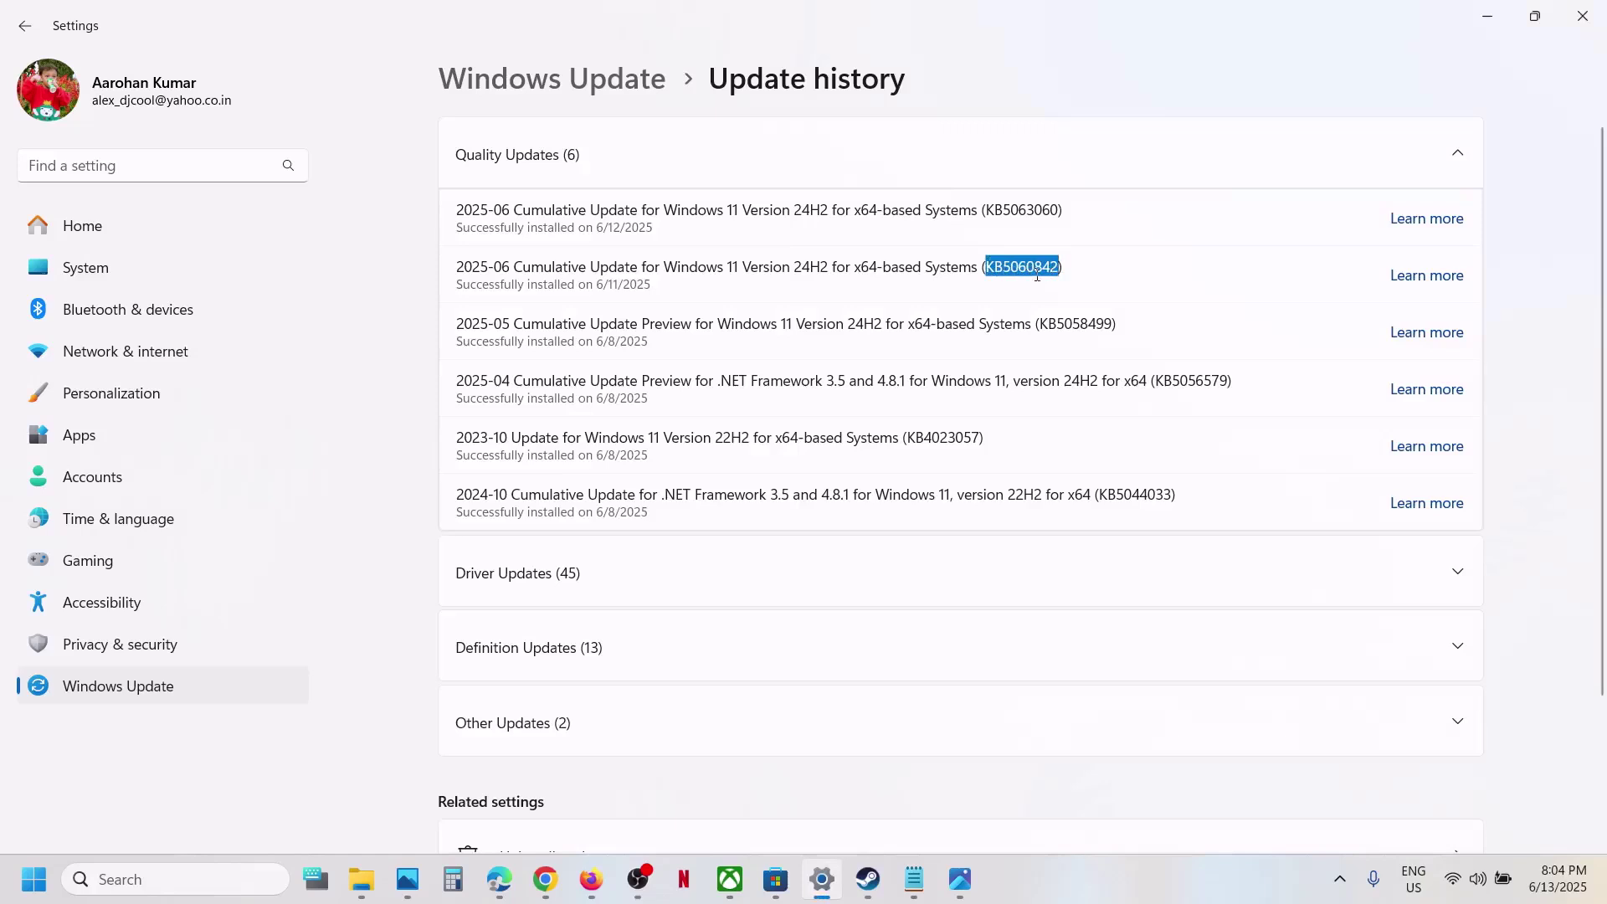
click(959, 885)
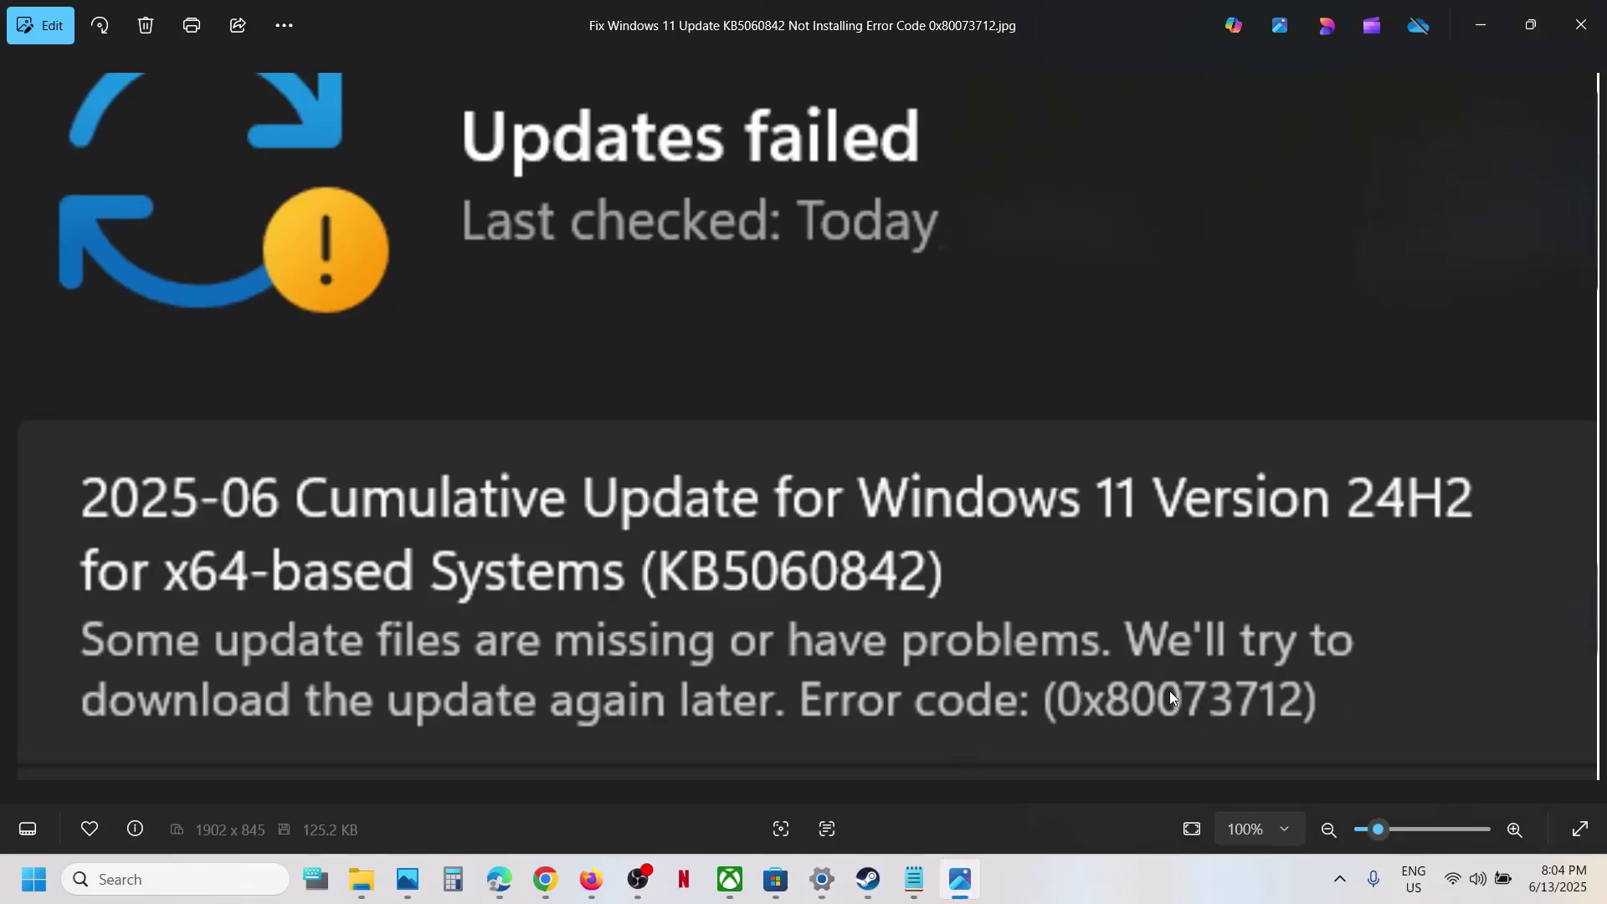
click(1130, 887)
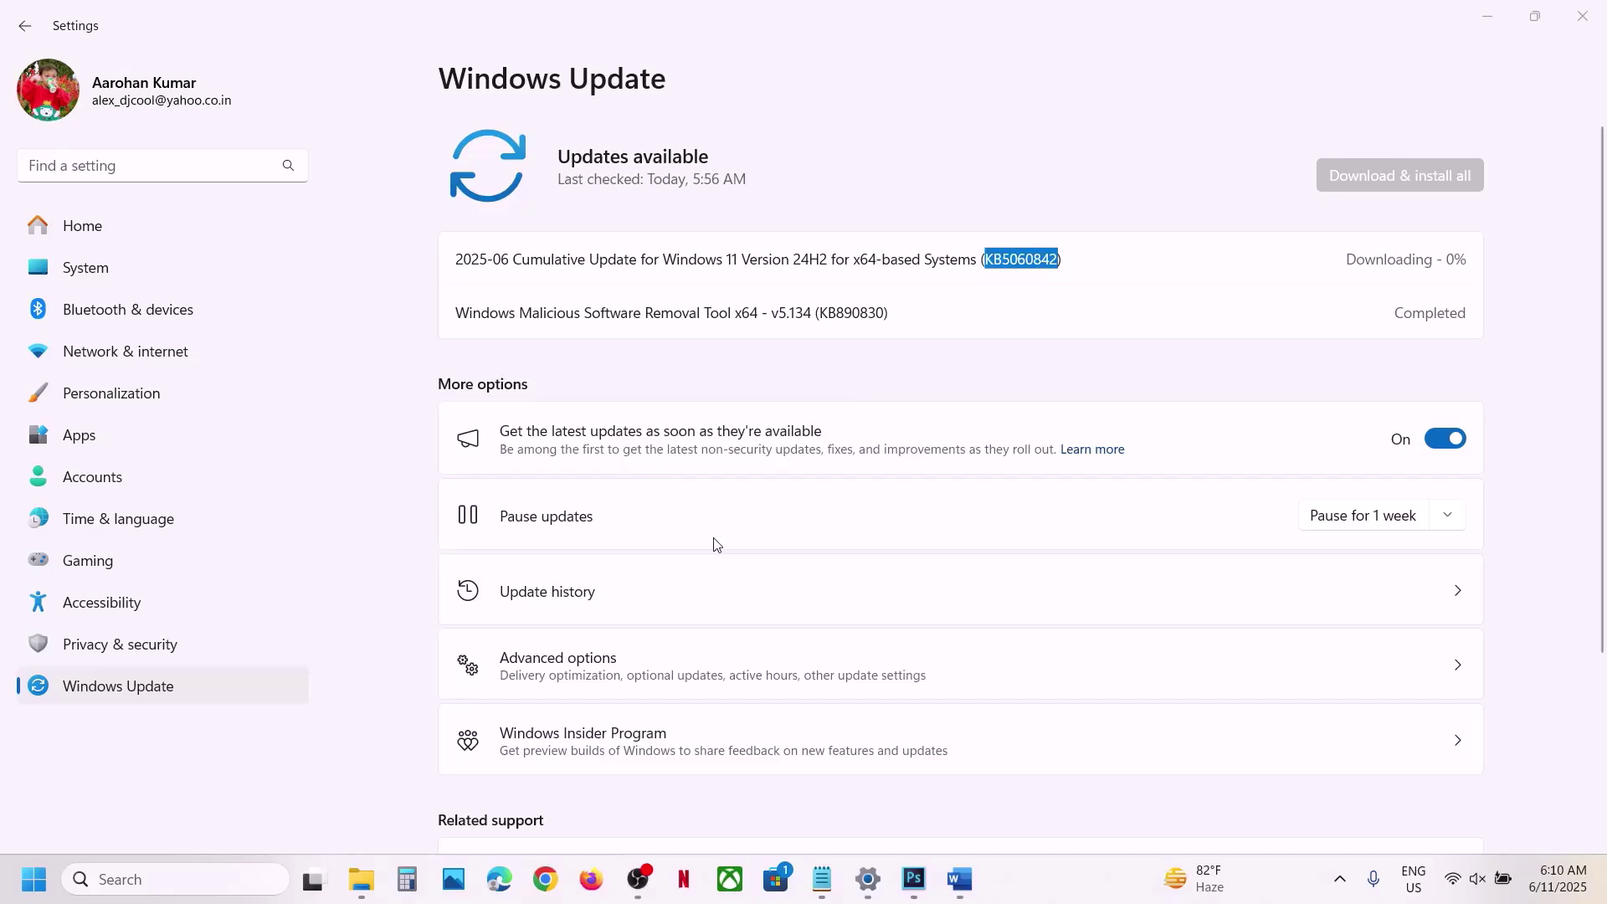
Pause Windows updates for 1 week and resume them.
click(574, 542)
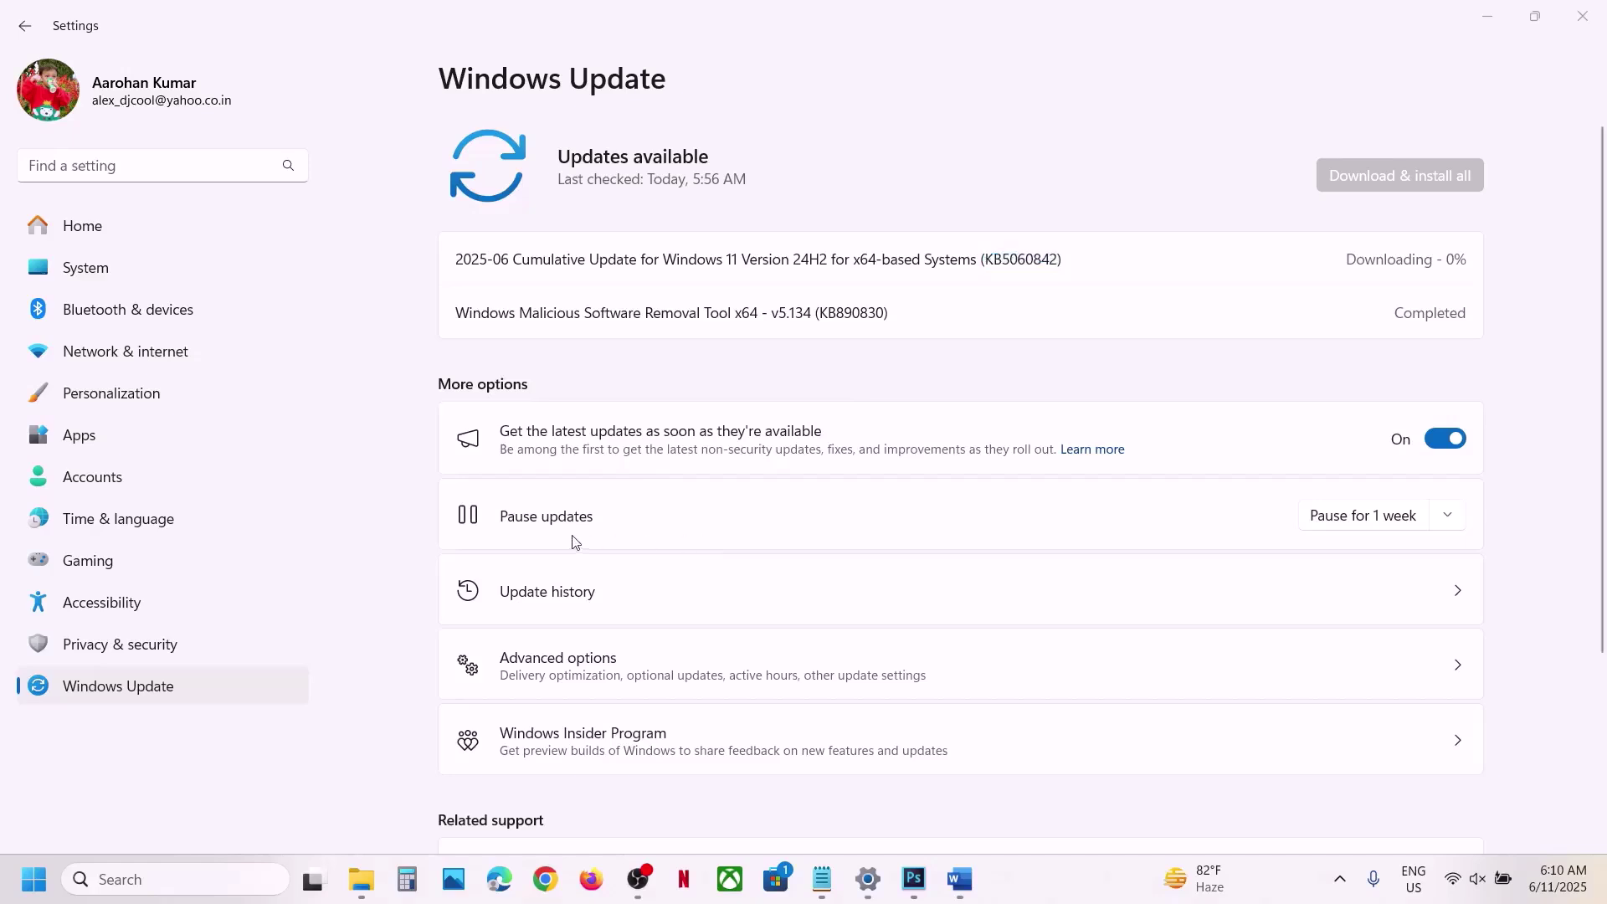
click(1336, 517)
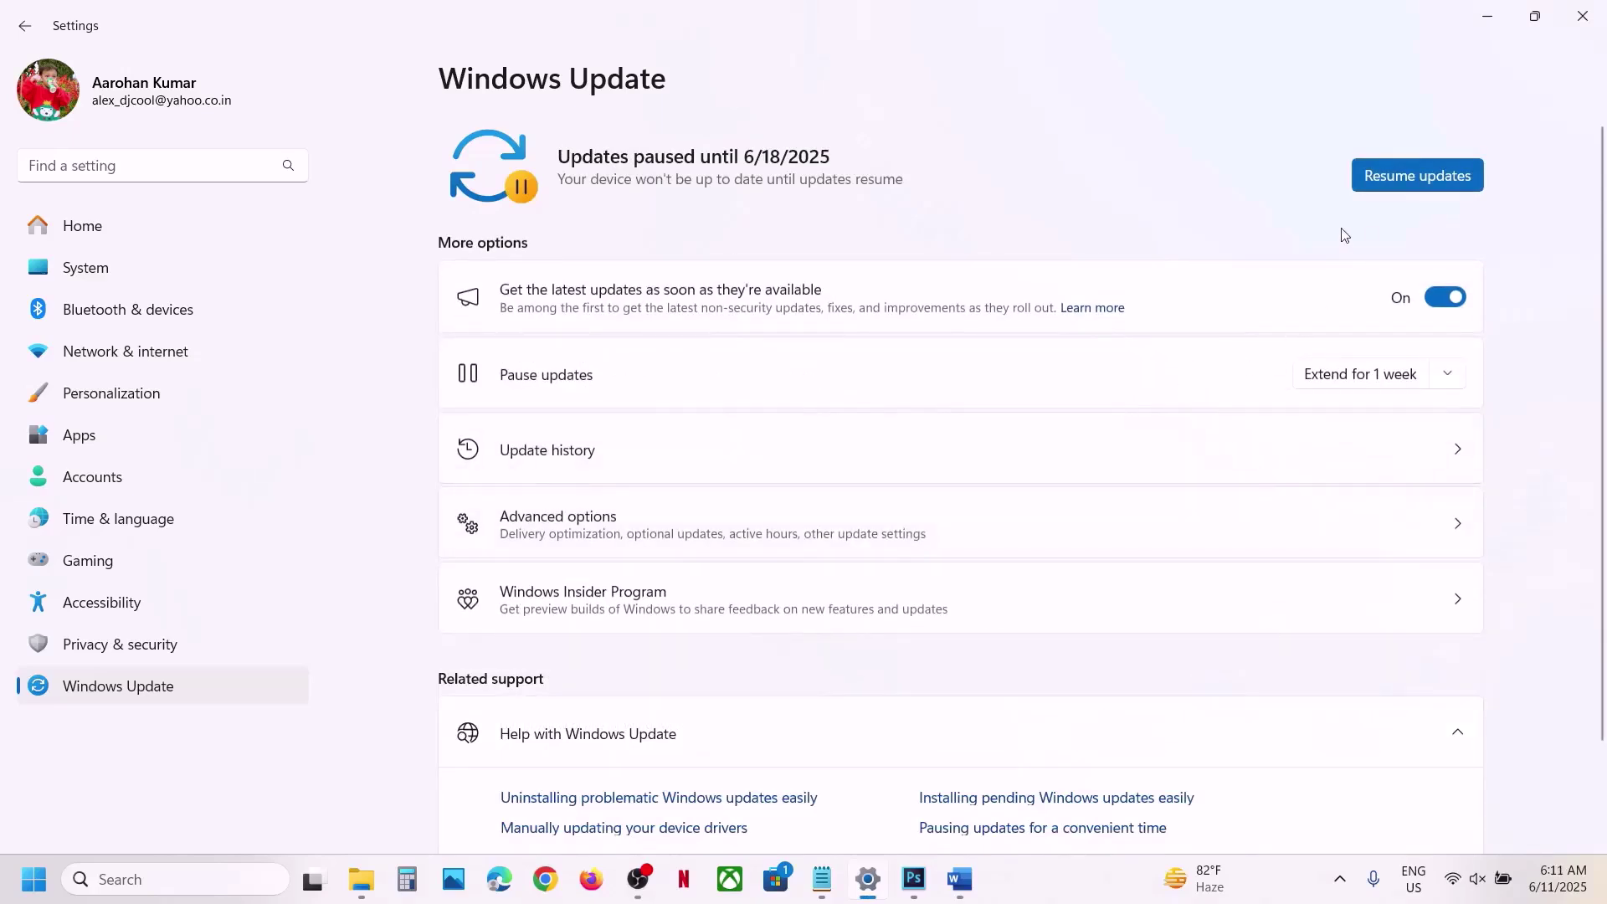
click(1405, 178)
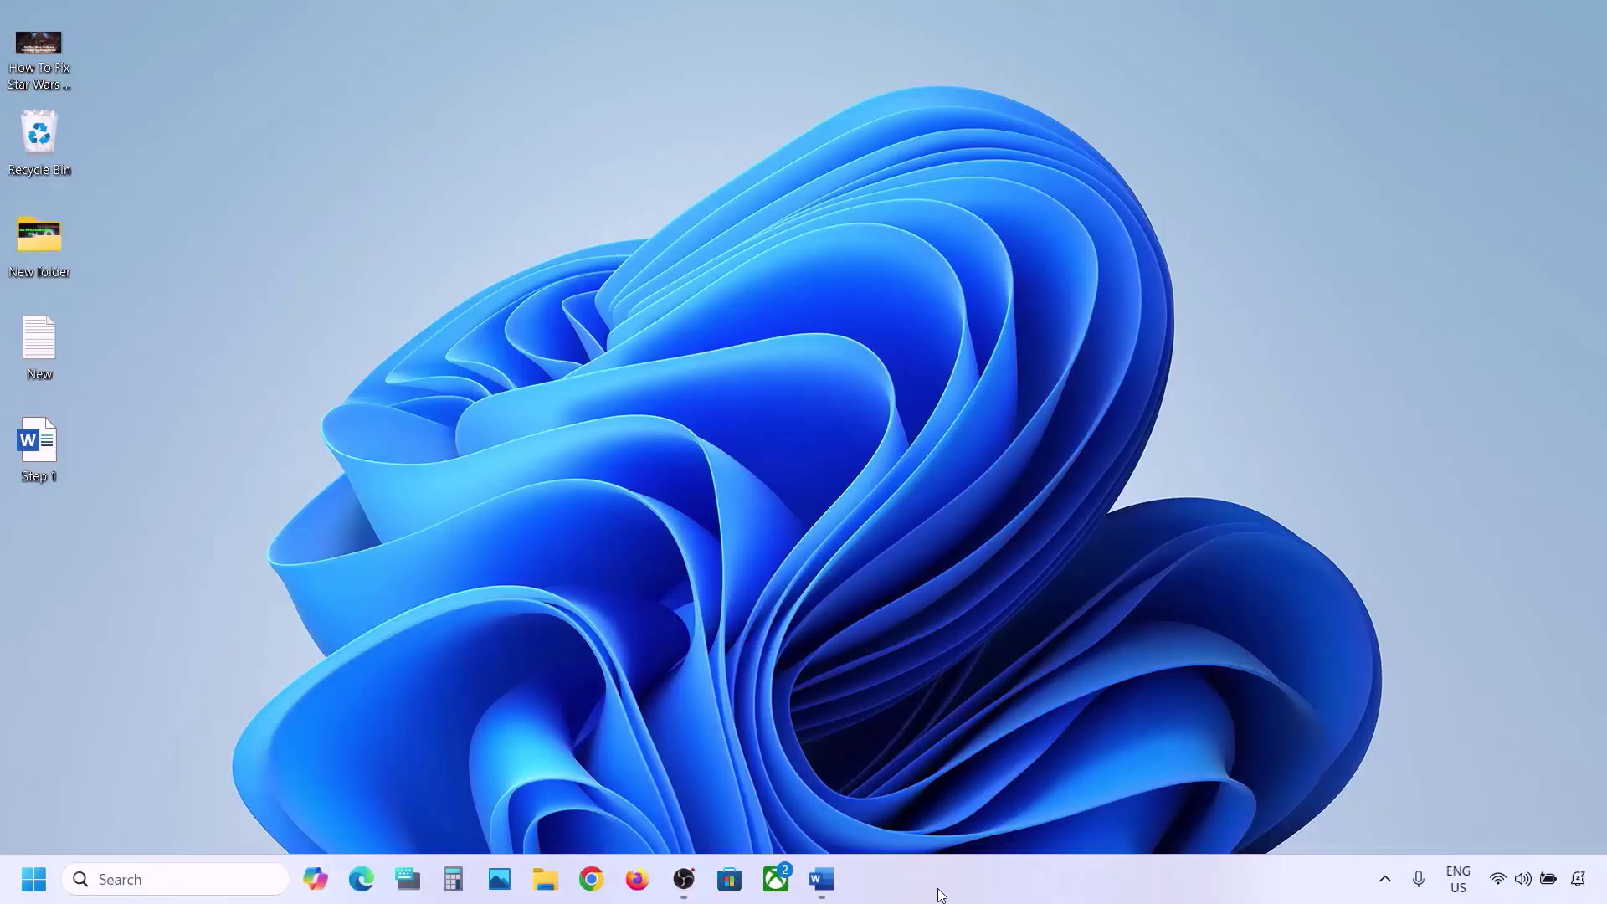
Look up step 1 in the open Word document and open the Services console.
click(821, 879)
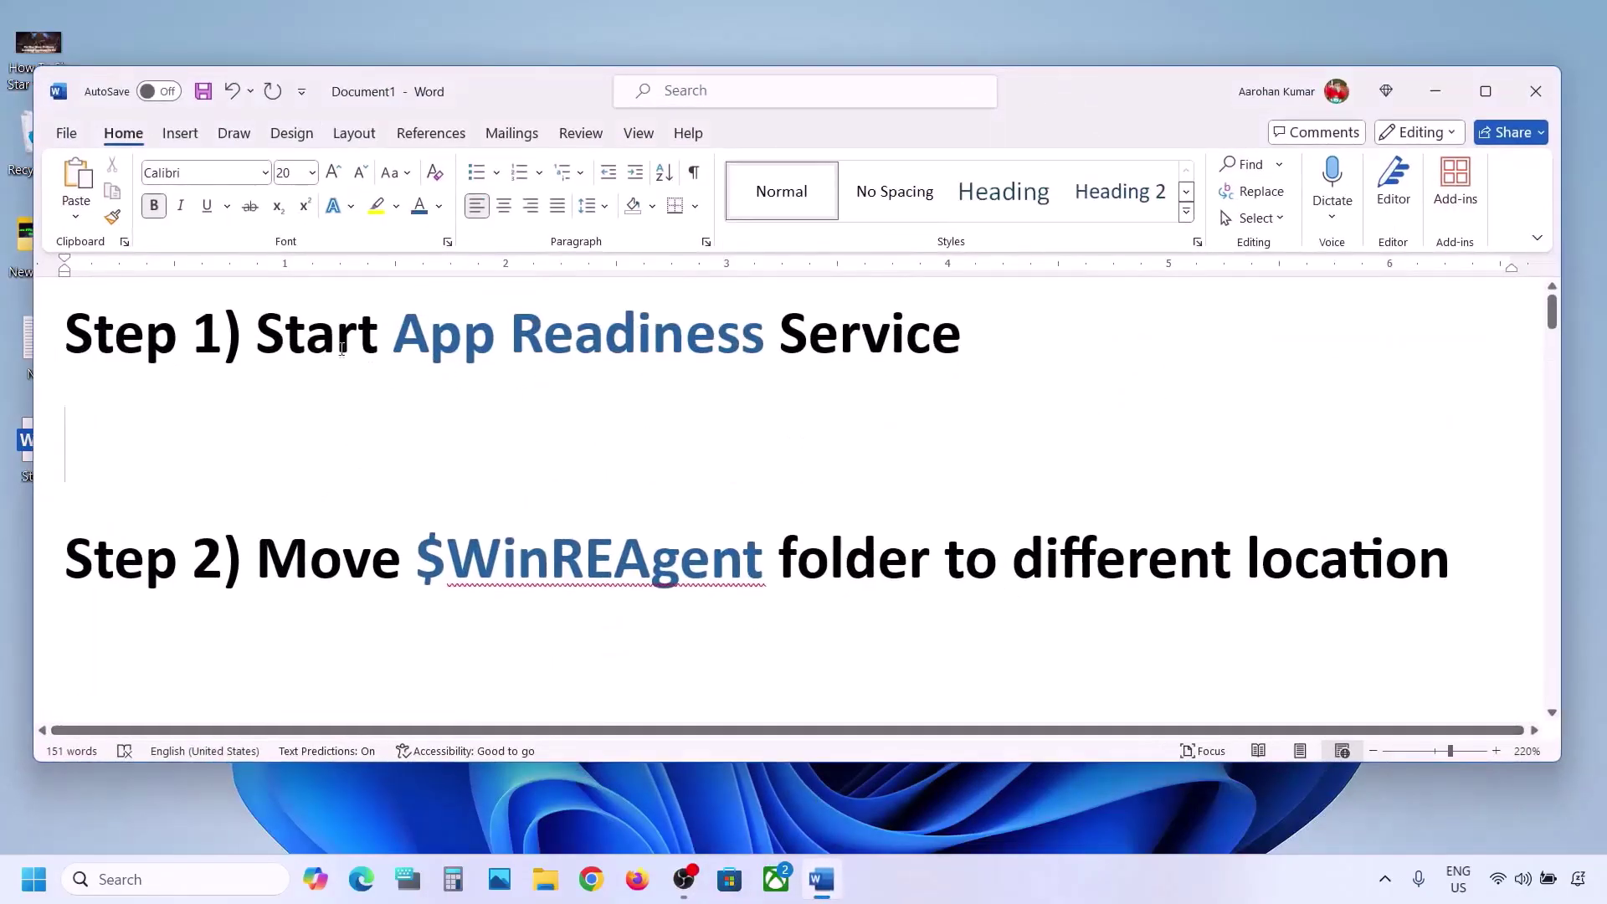
drag(294, 341, 972, 336)
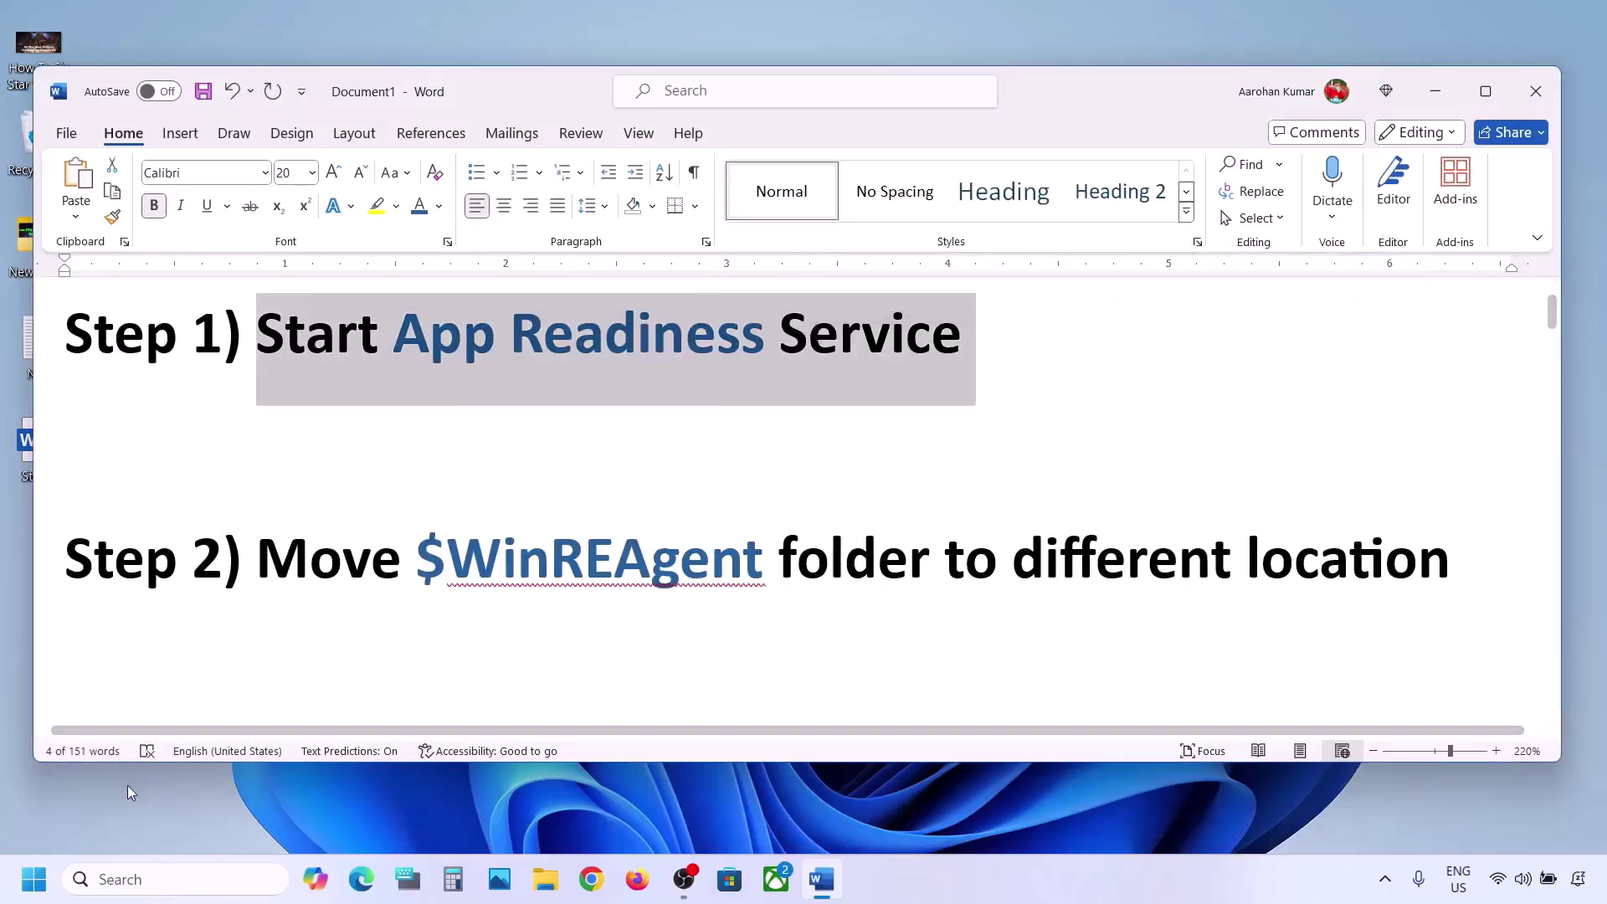
click(125, 868)
text(services)
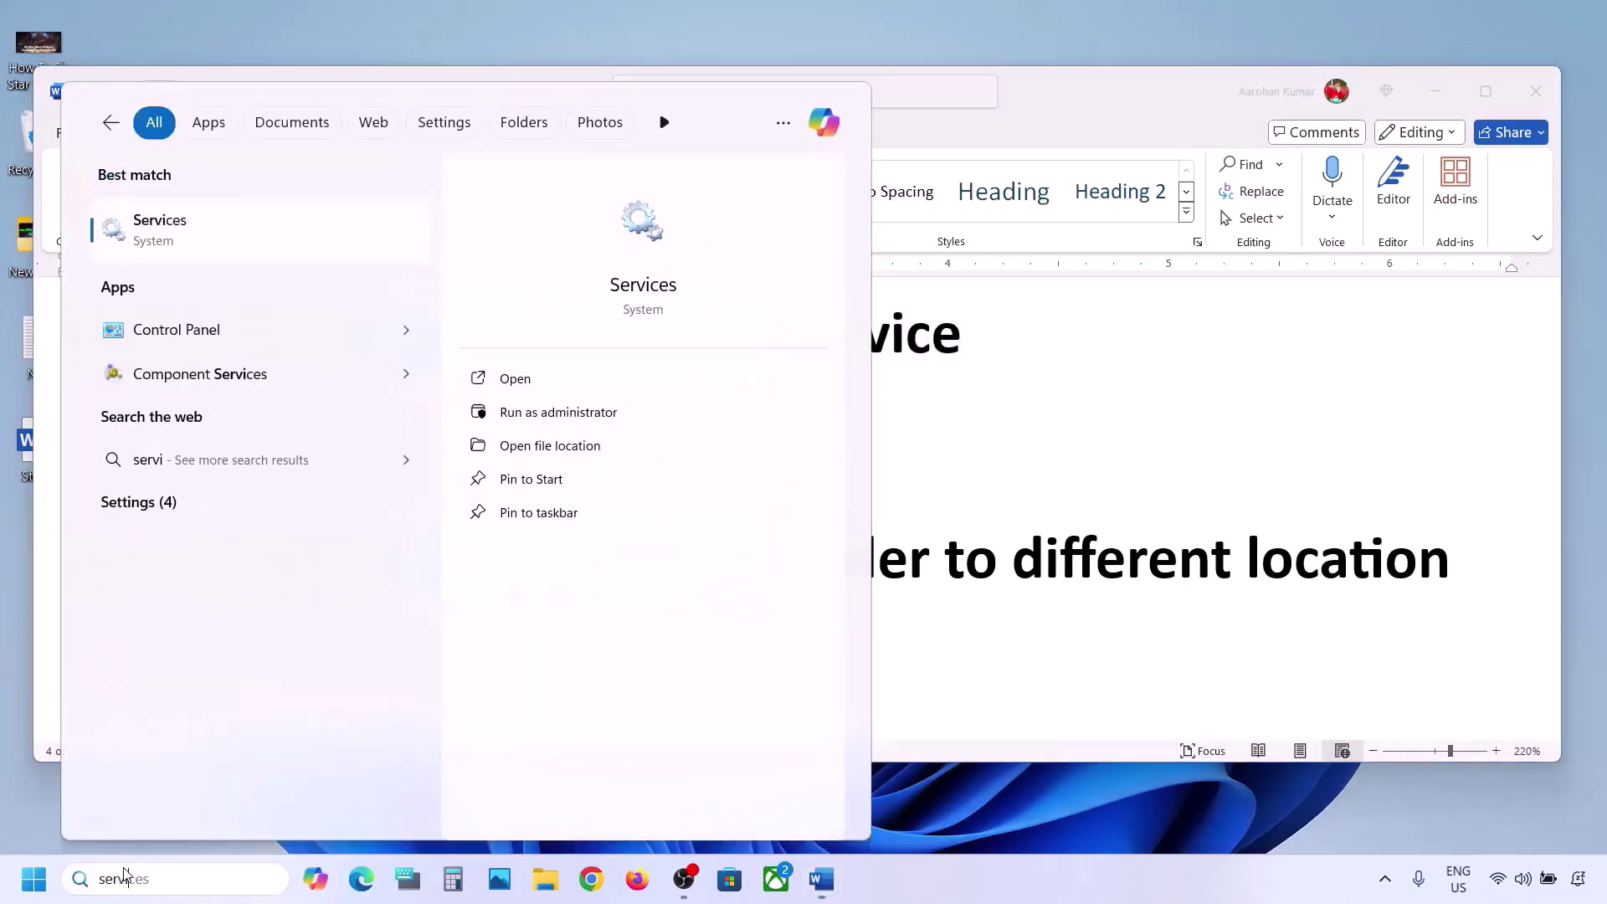
click(202, 243)
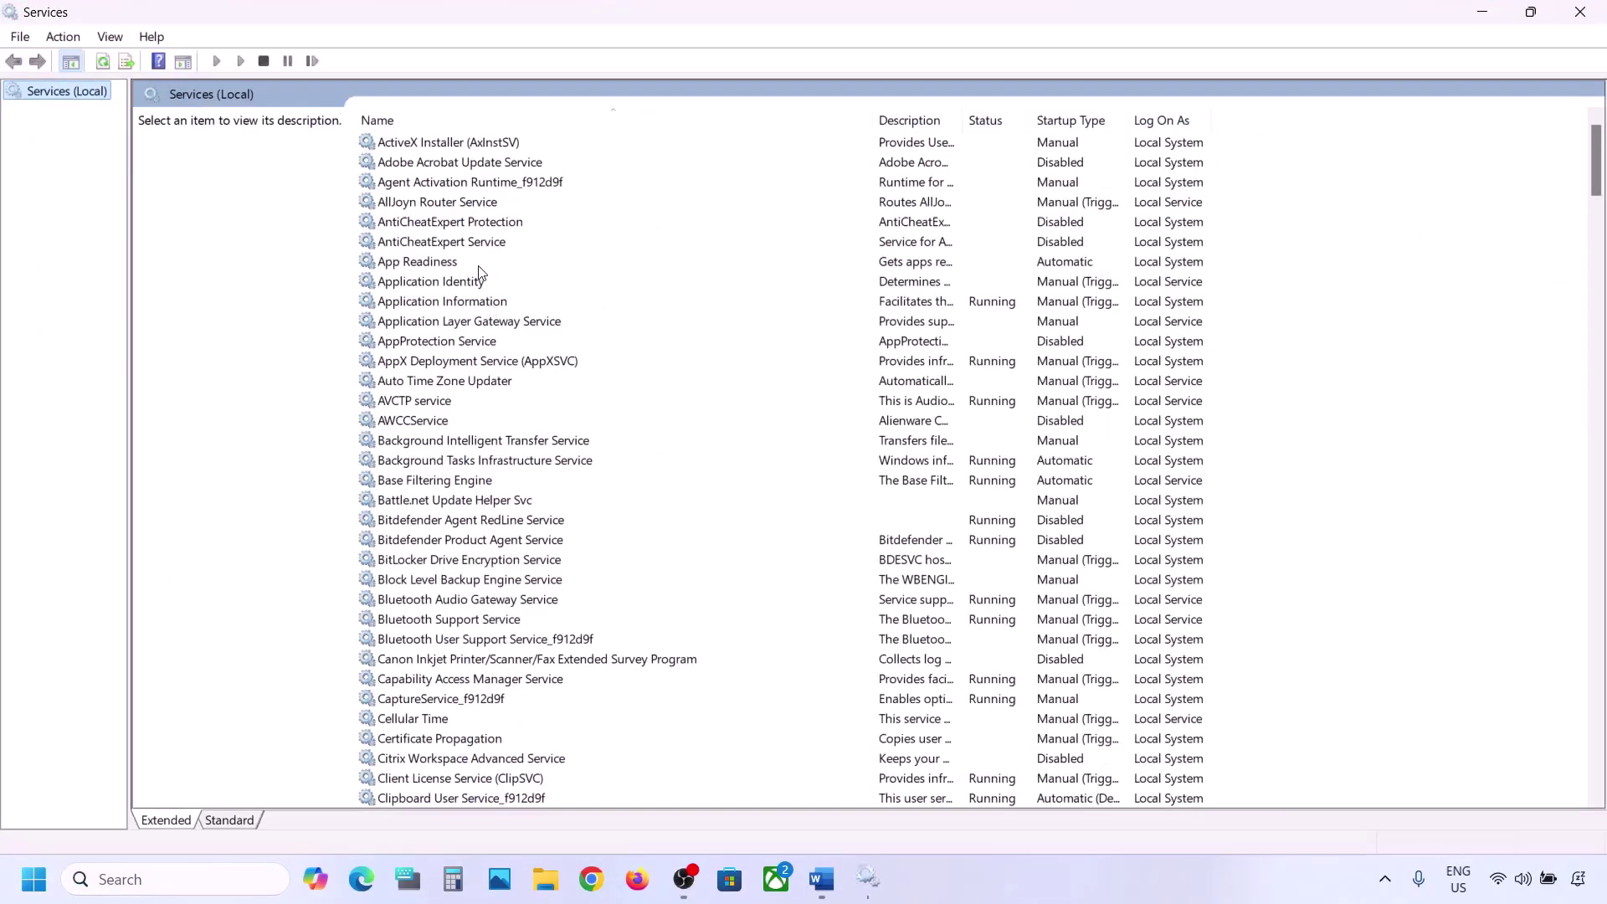
Set the App Readiness service's startup type to Automatic, start the service and close its properties.
click(457, 264)
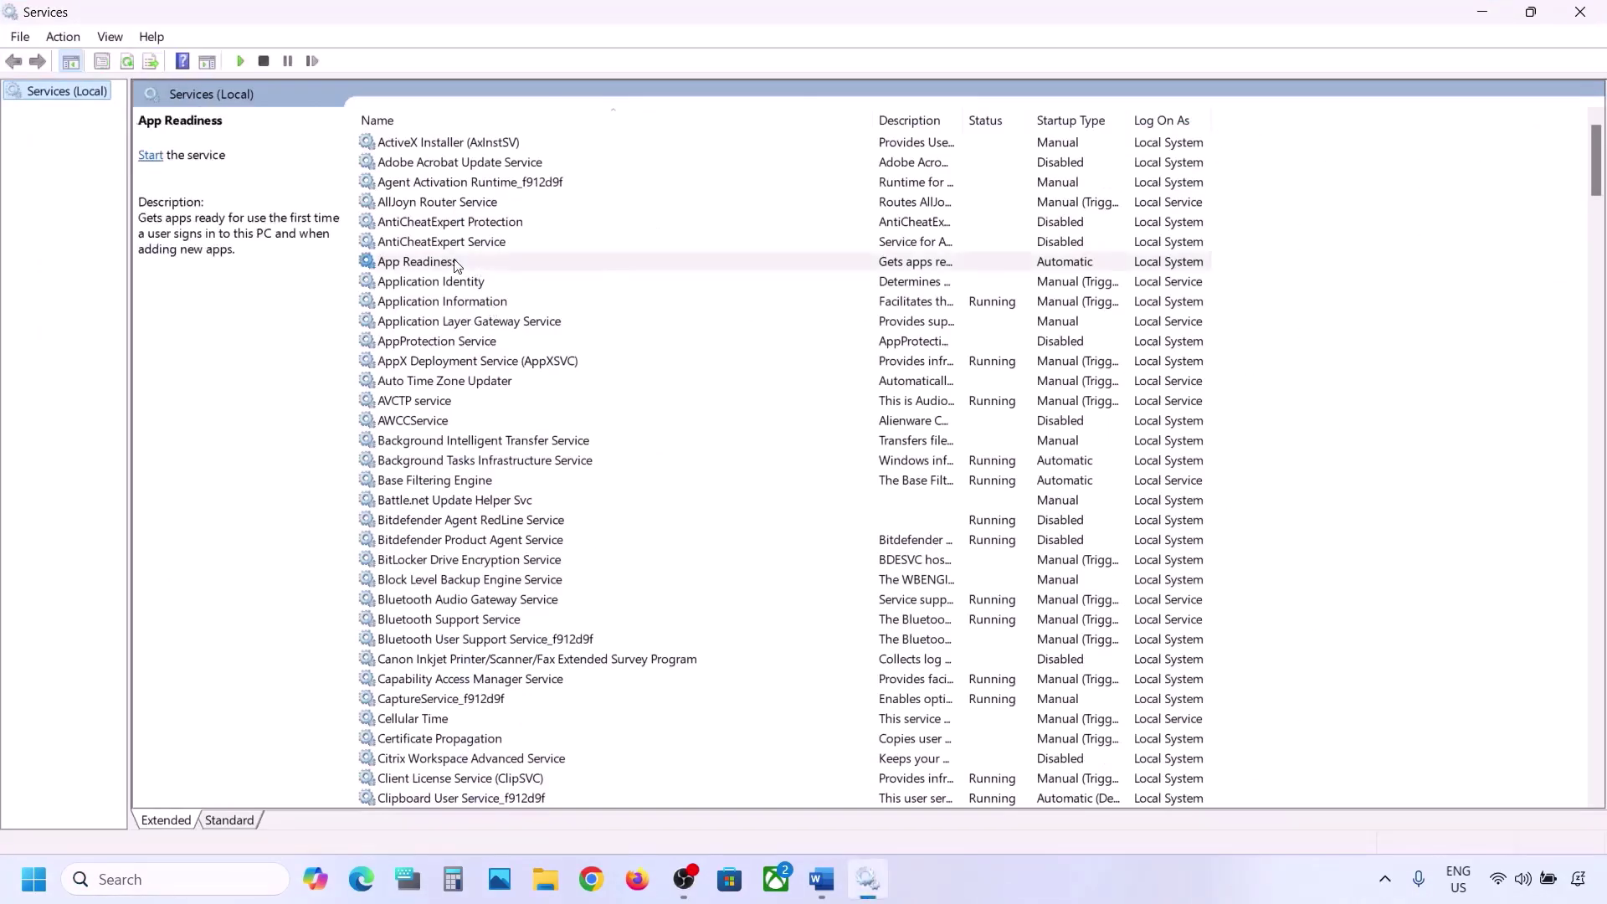
double_click(500, 265)
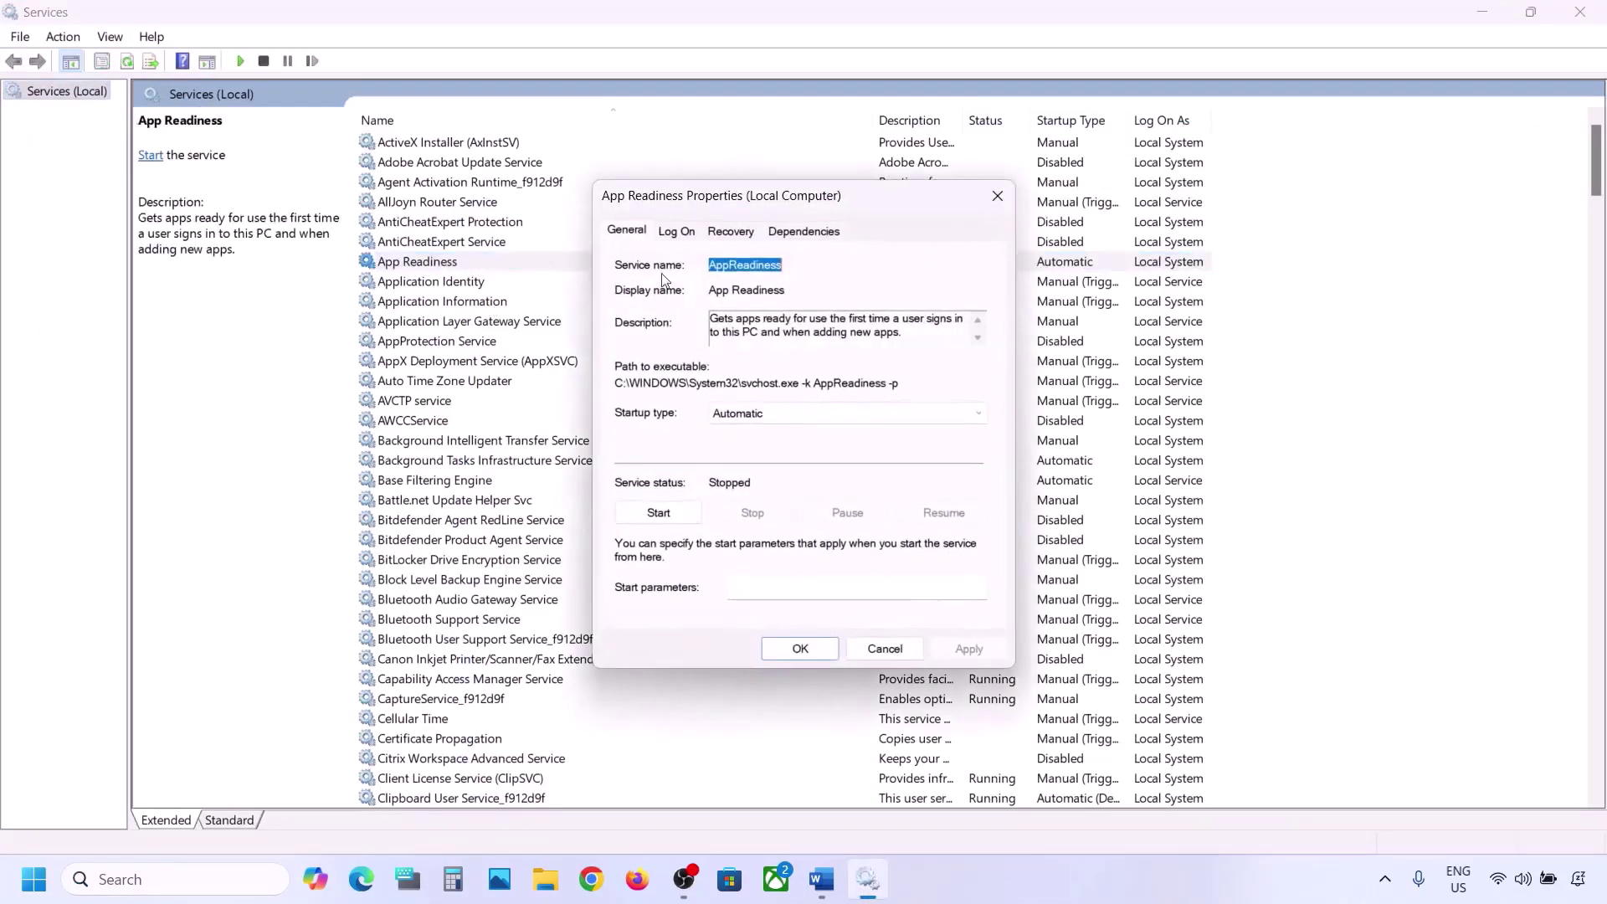
click(752, 414)
click(764, 445)
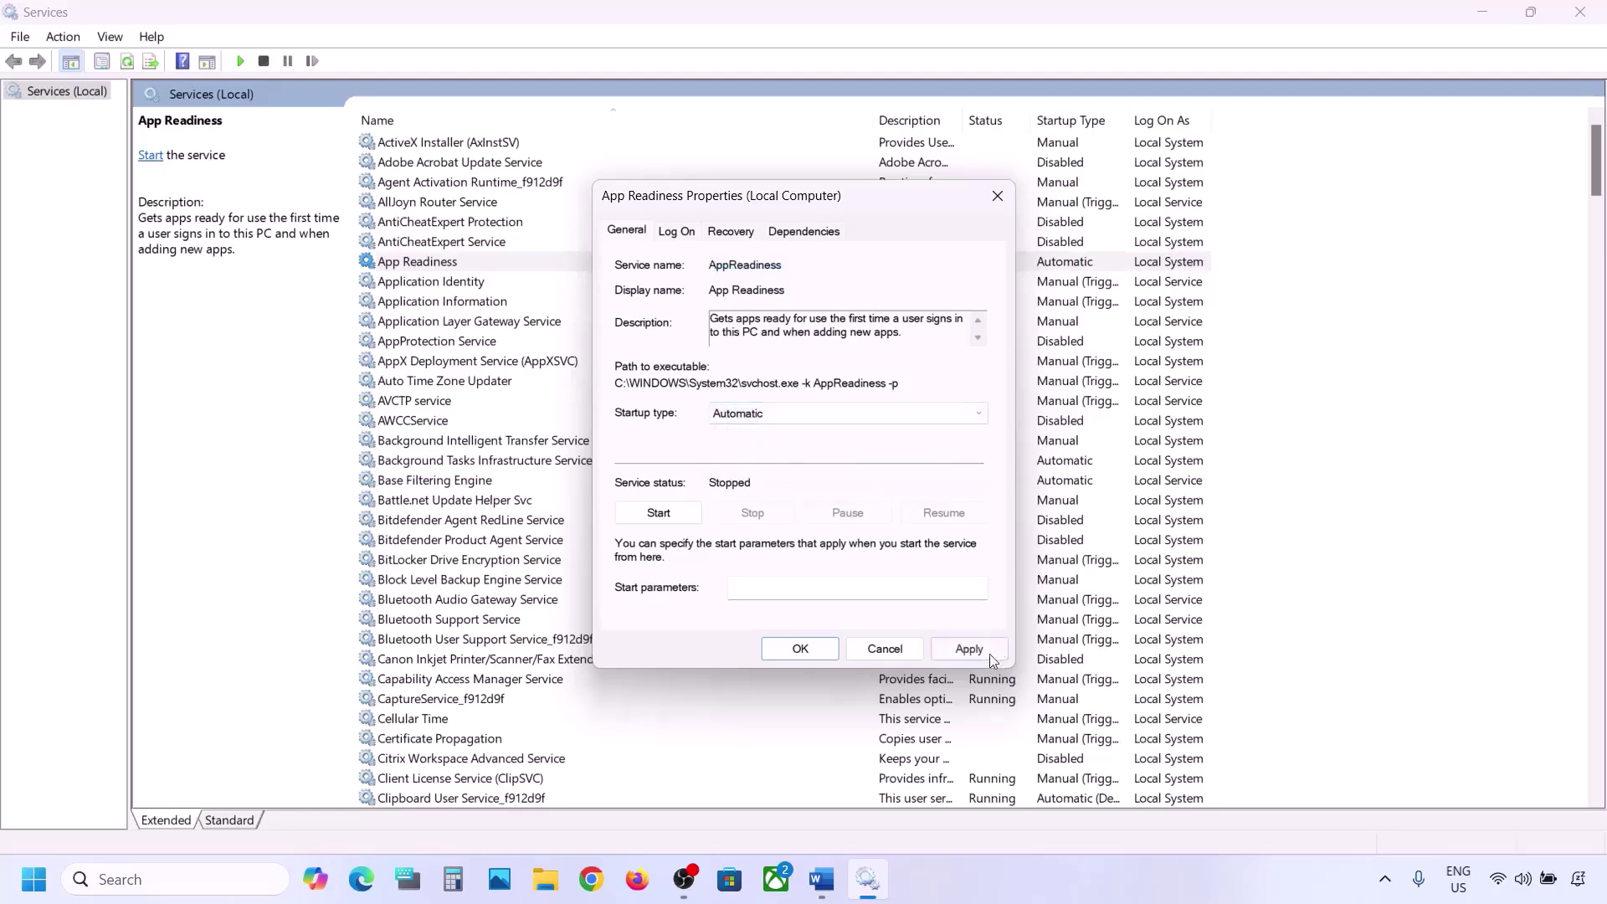
click(967, 650)
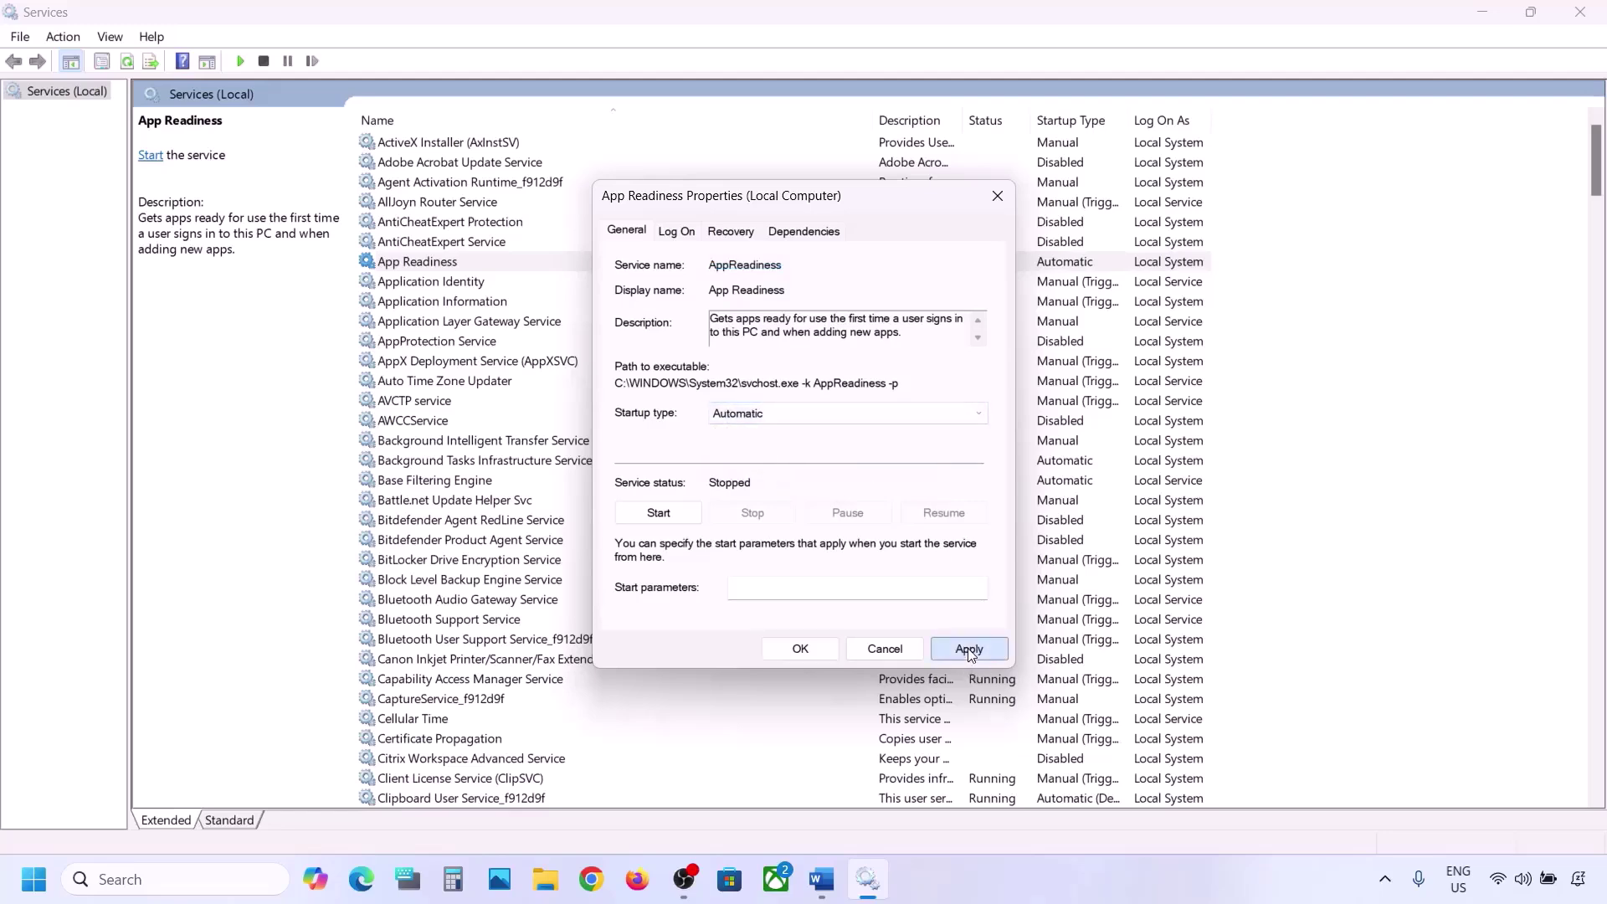
click(659, 513)
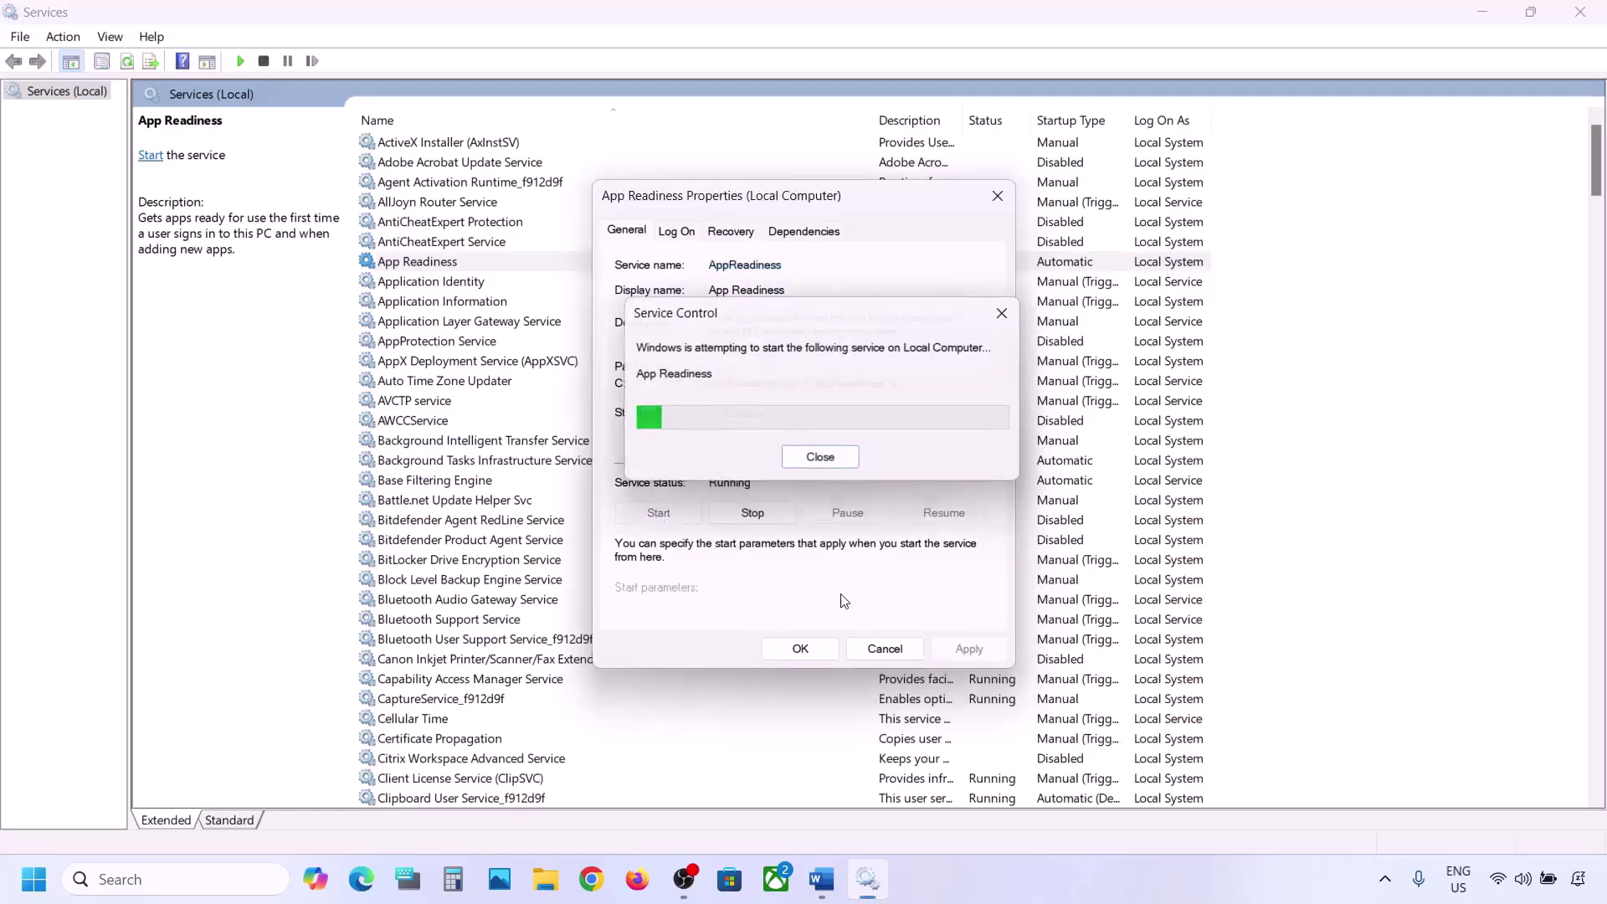
click(802, 649)
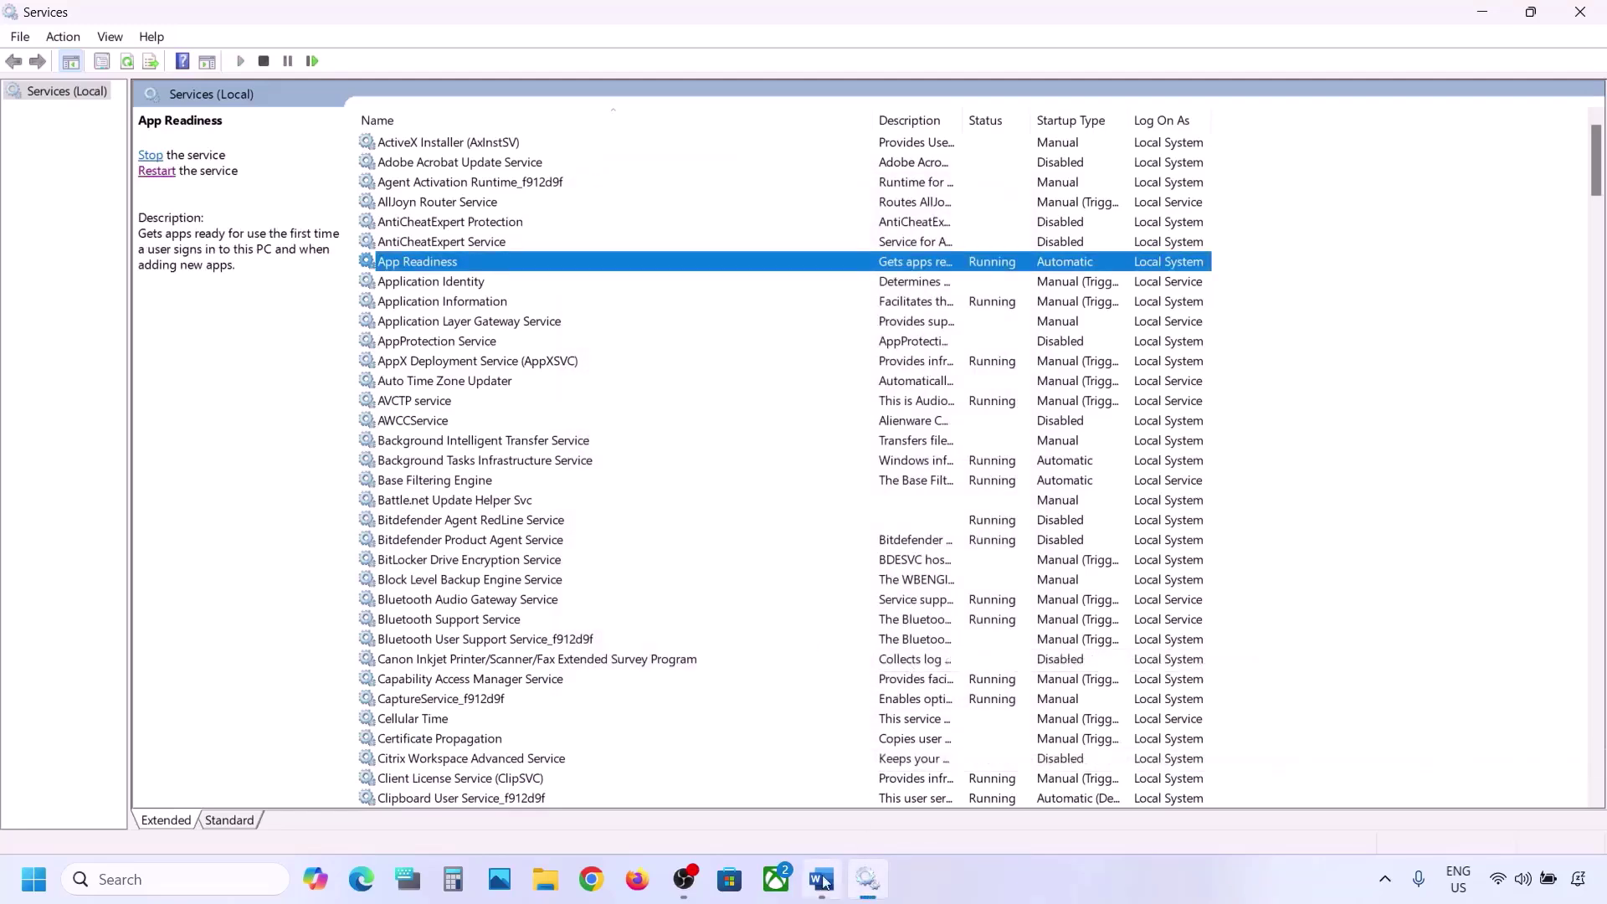
Look up step 2 in the Word document and select the $WinREAgent folder on the C: drive in File Explorer.
key(alt+Tab)
drag(427, 581, 691, 585)
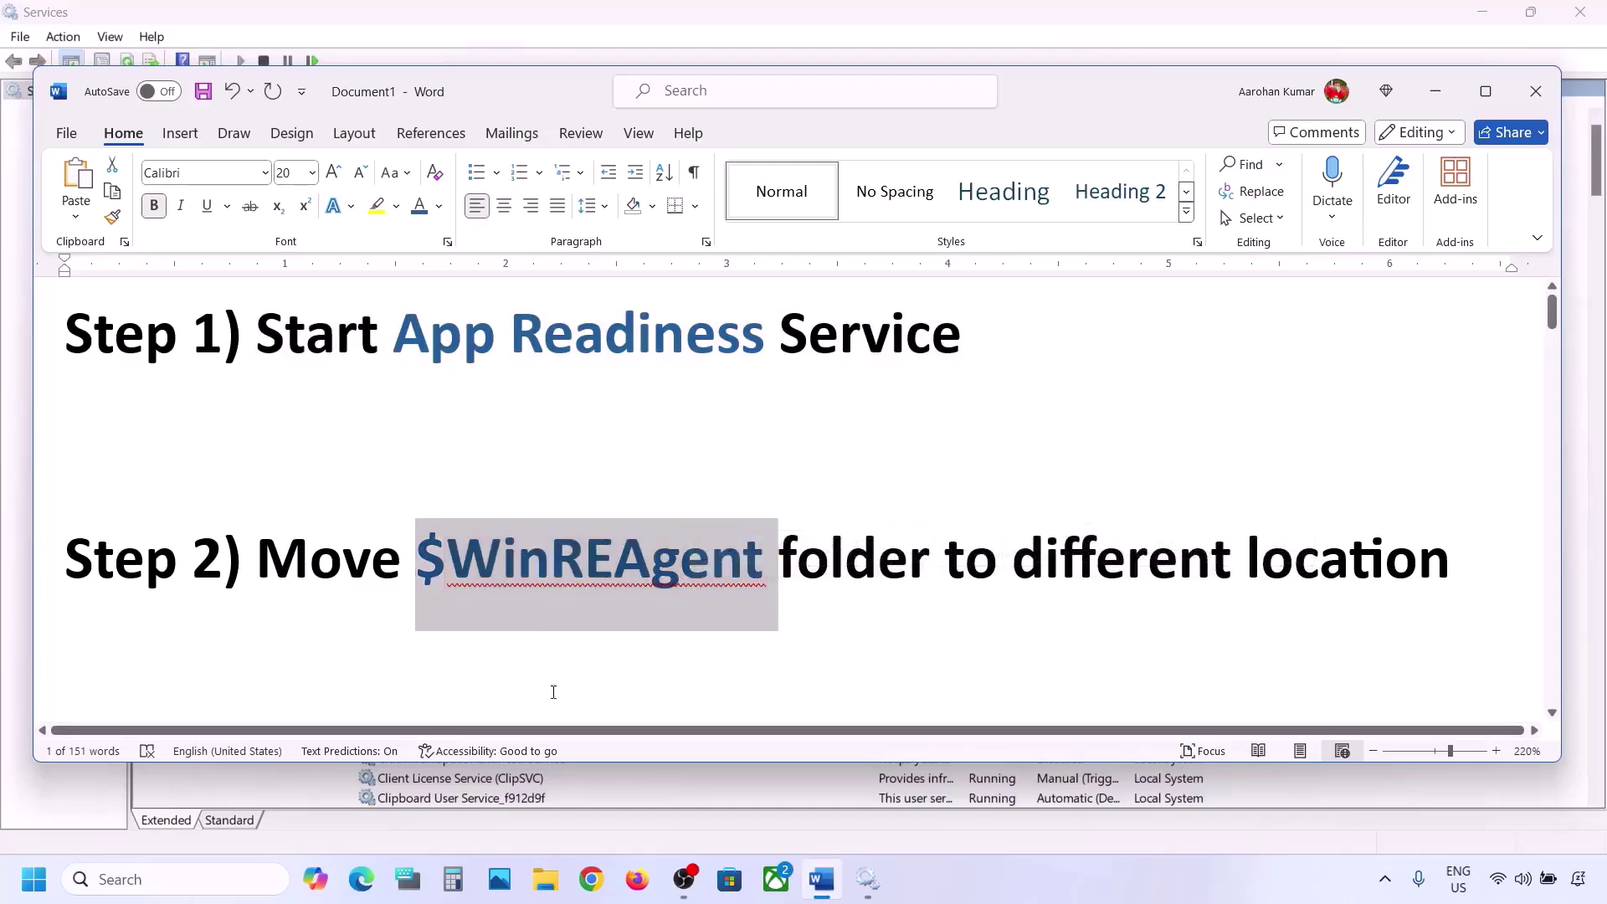
click(545, 889)
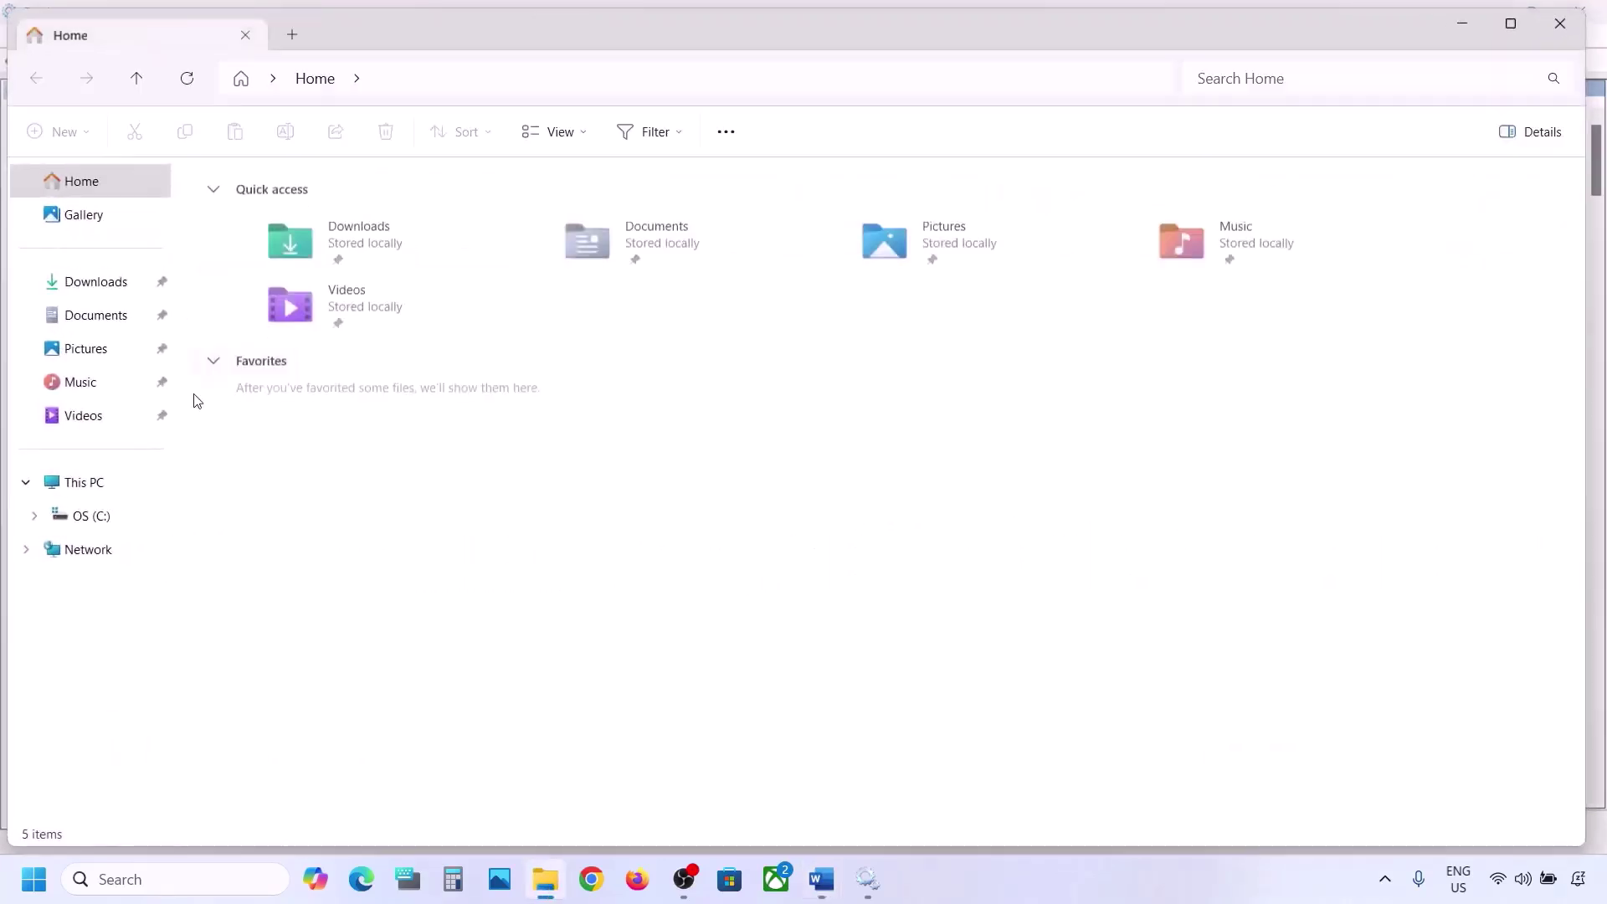
click(96, 485)
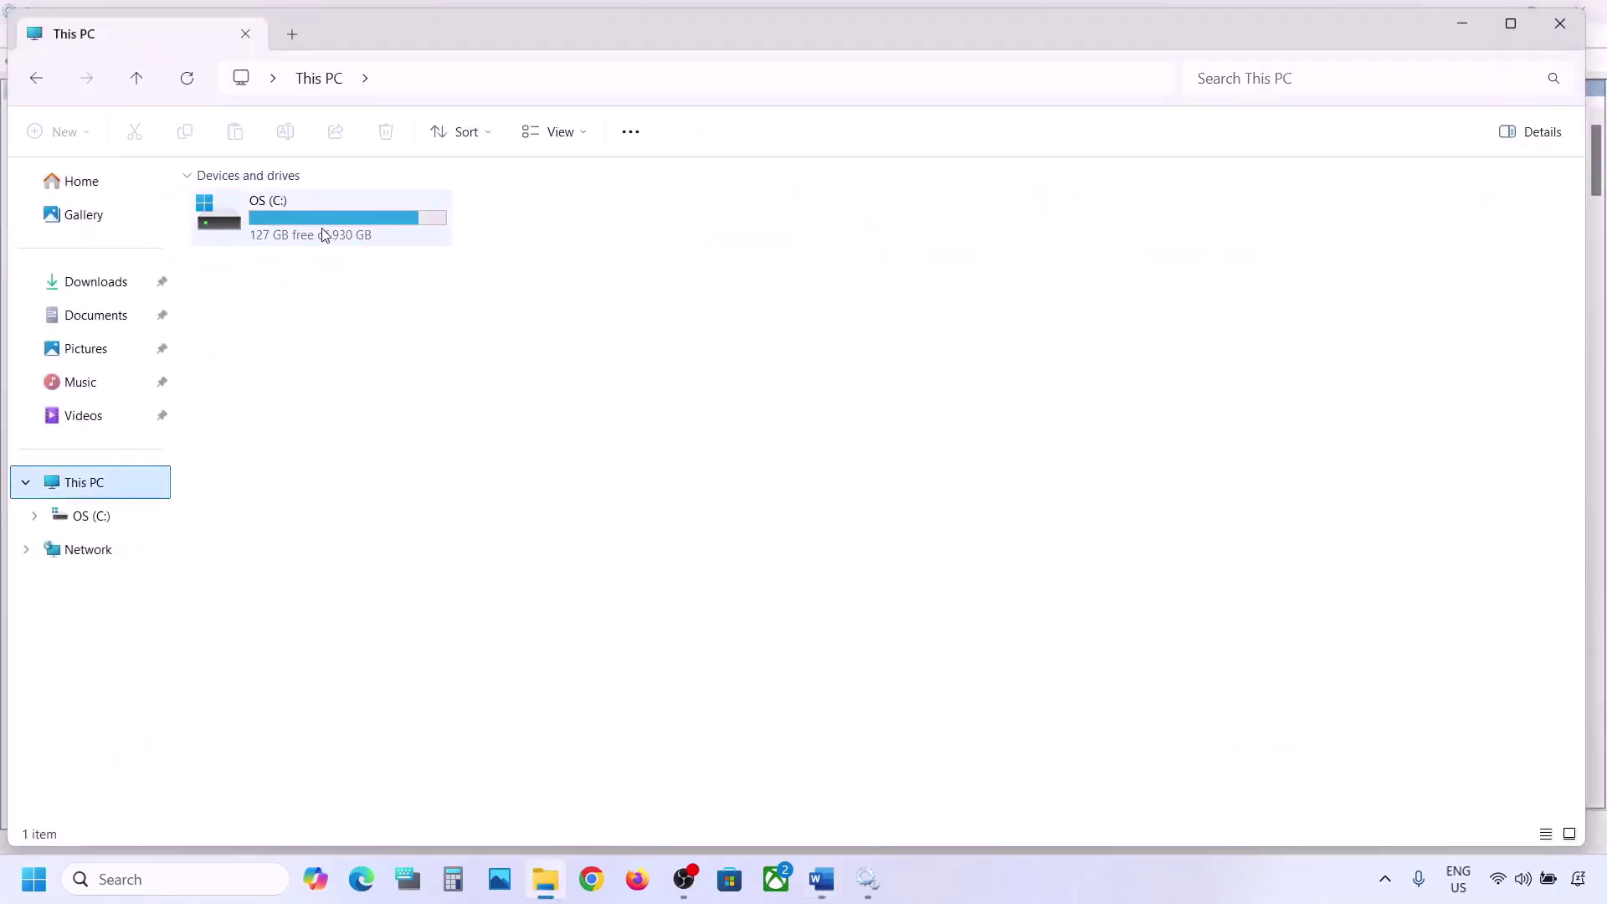
double_click(327, 233)
click(274, 302)
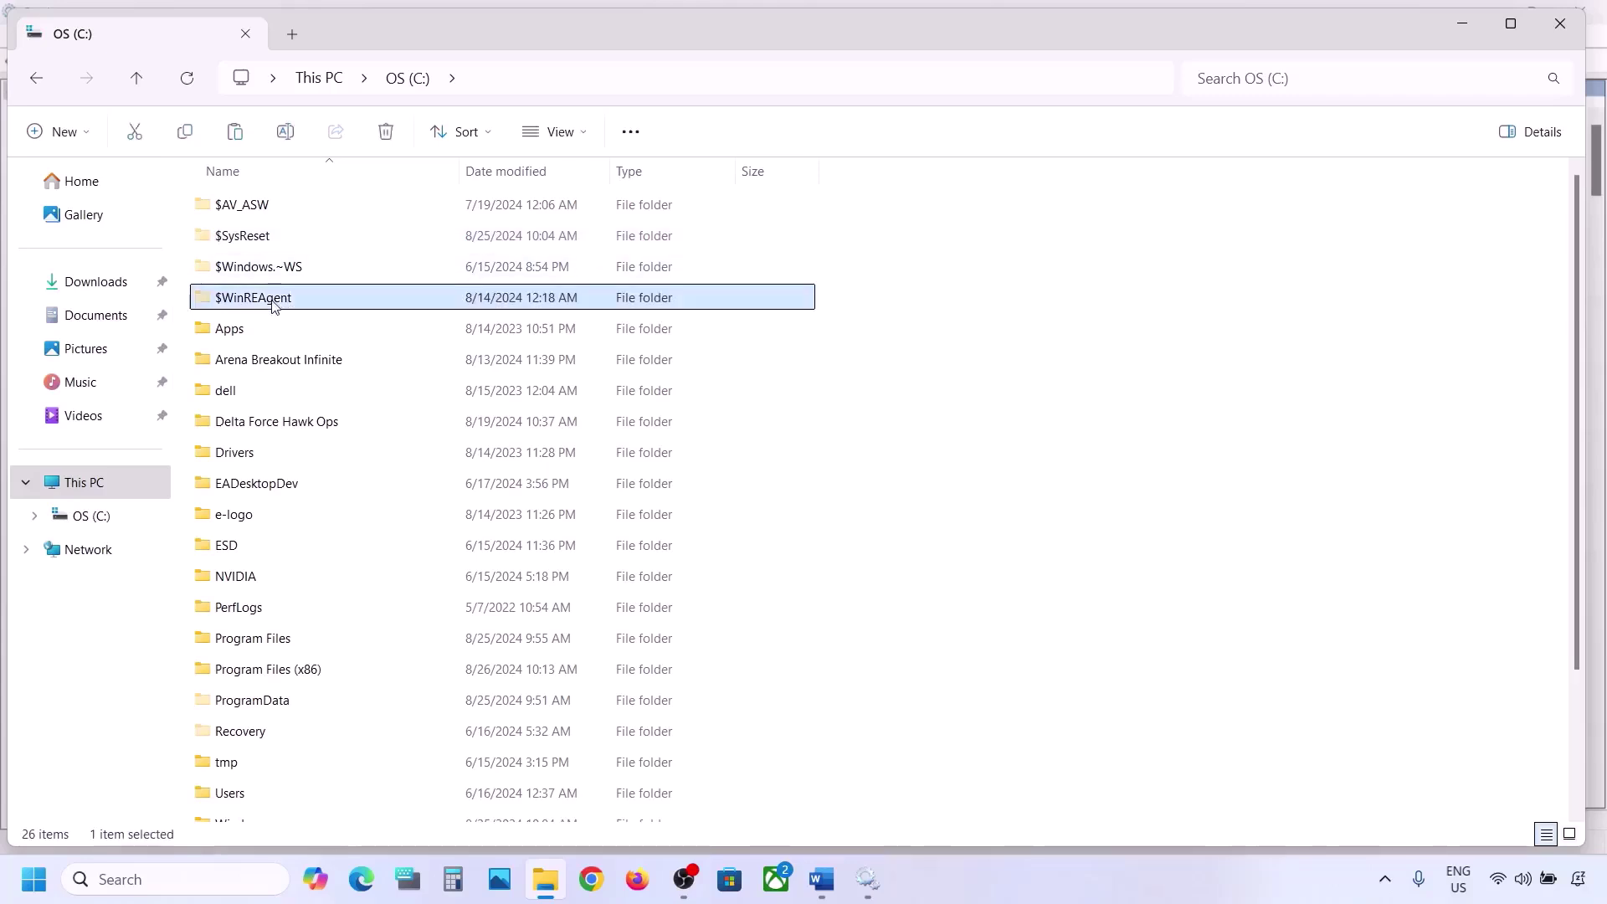
mouse_move(288, 306)
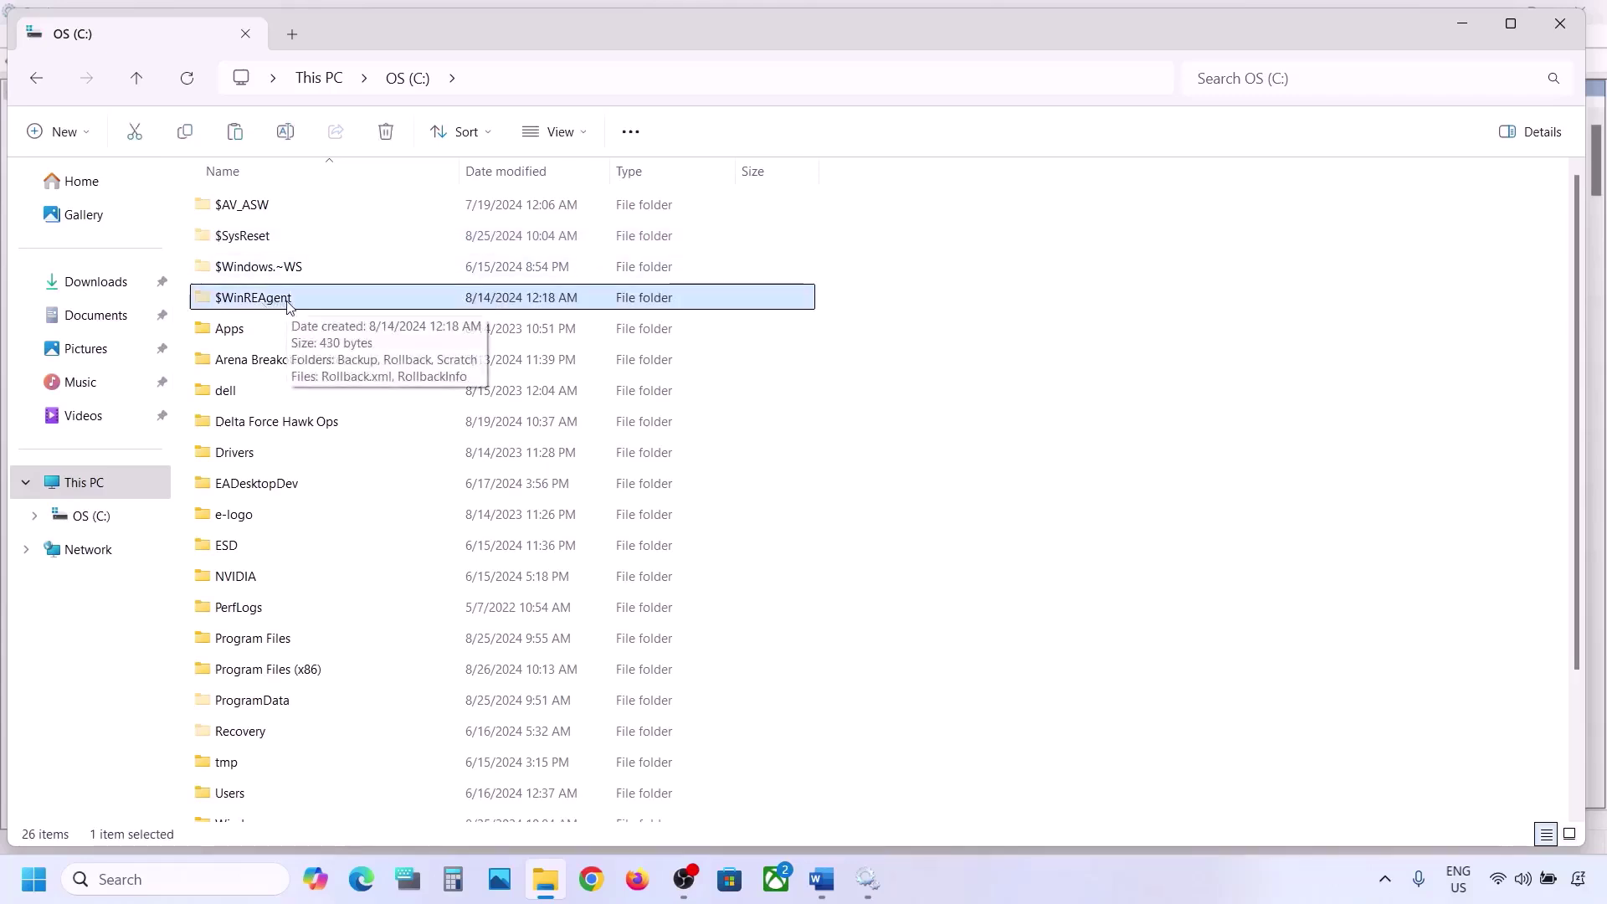
Check File Explorer's setting for showing hidden items and reselect the $WinREAgent folder.
click(561, 132)
mouse_move(590, 527)
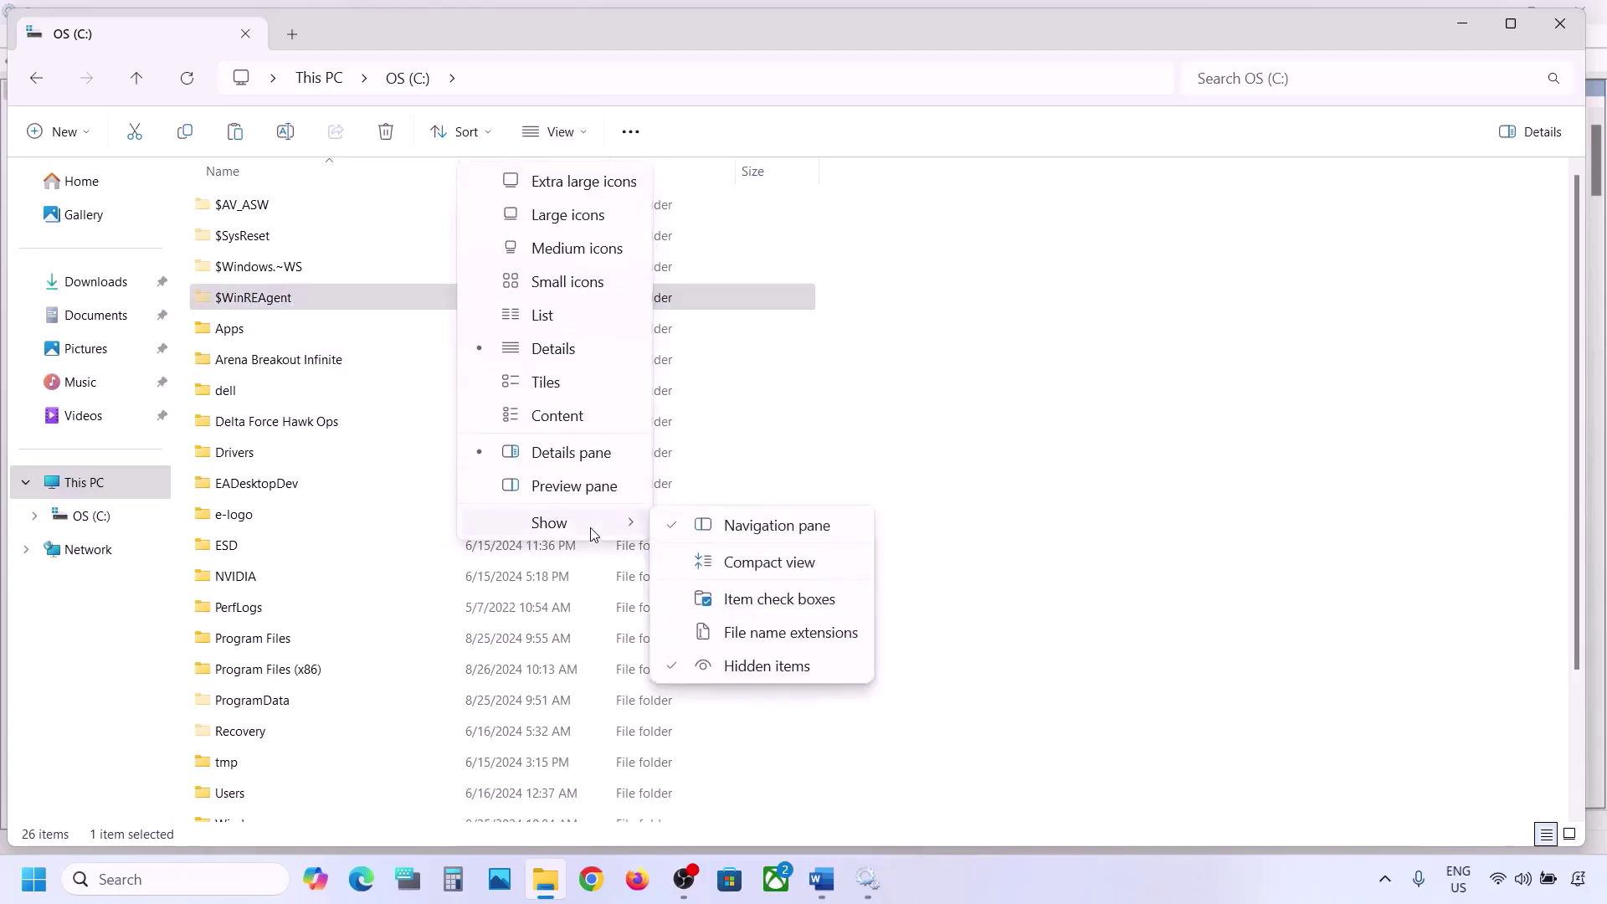
click(262, 301)
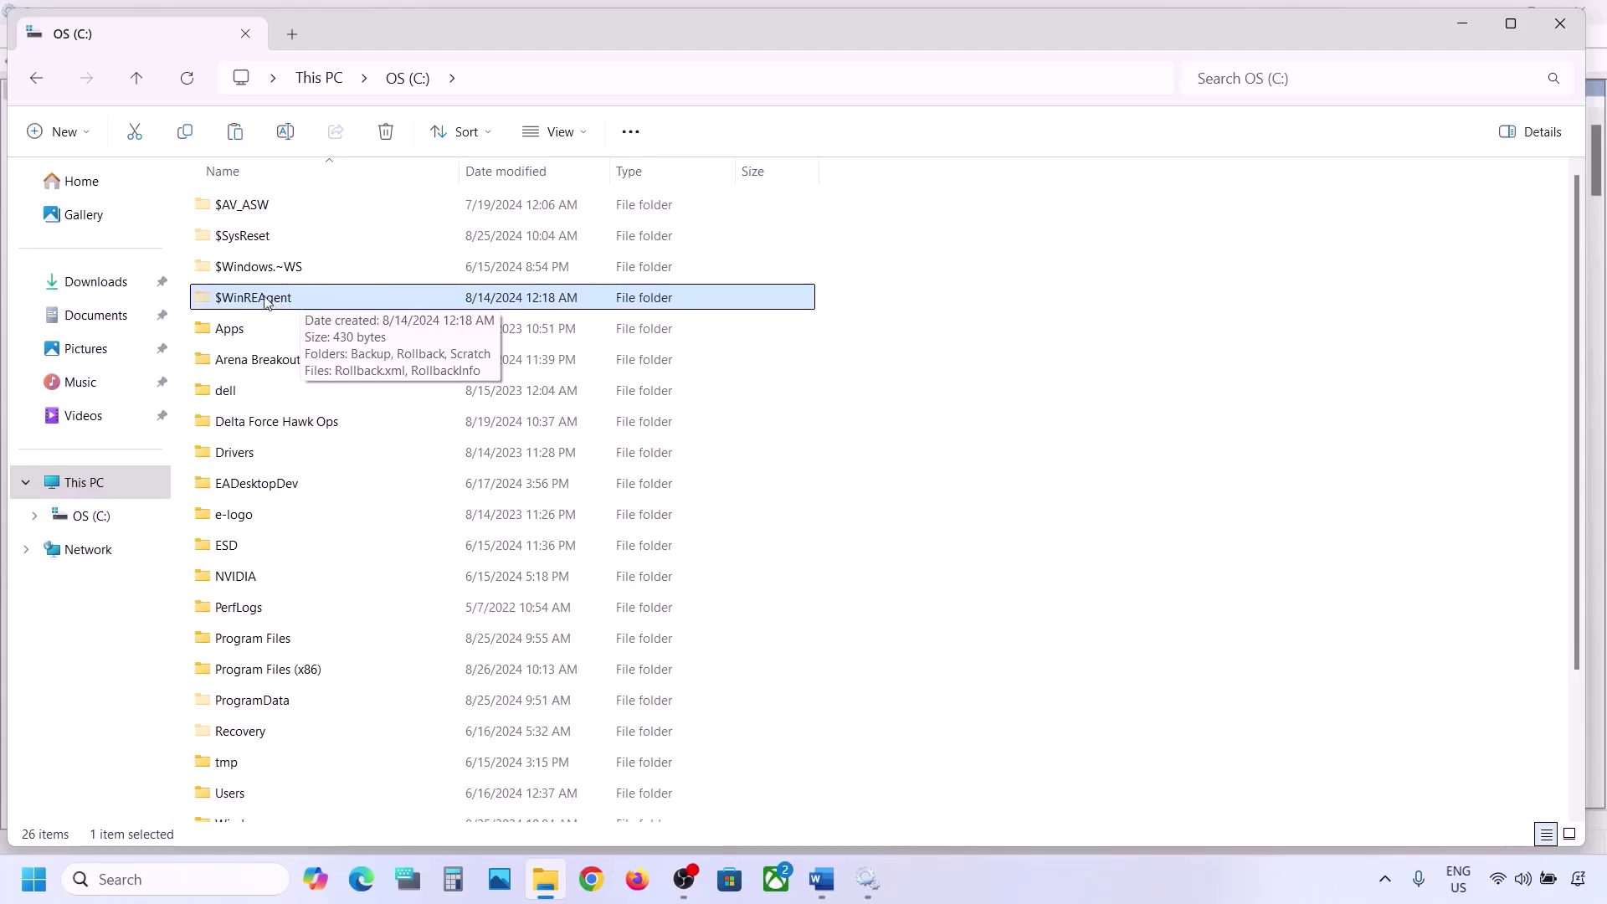
Copy the $WinREAgent folder from the C: drive to the desktop.
right_click(266, 301)
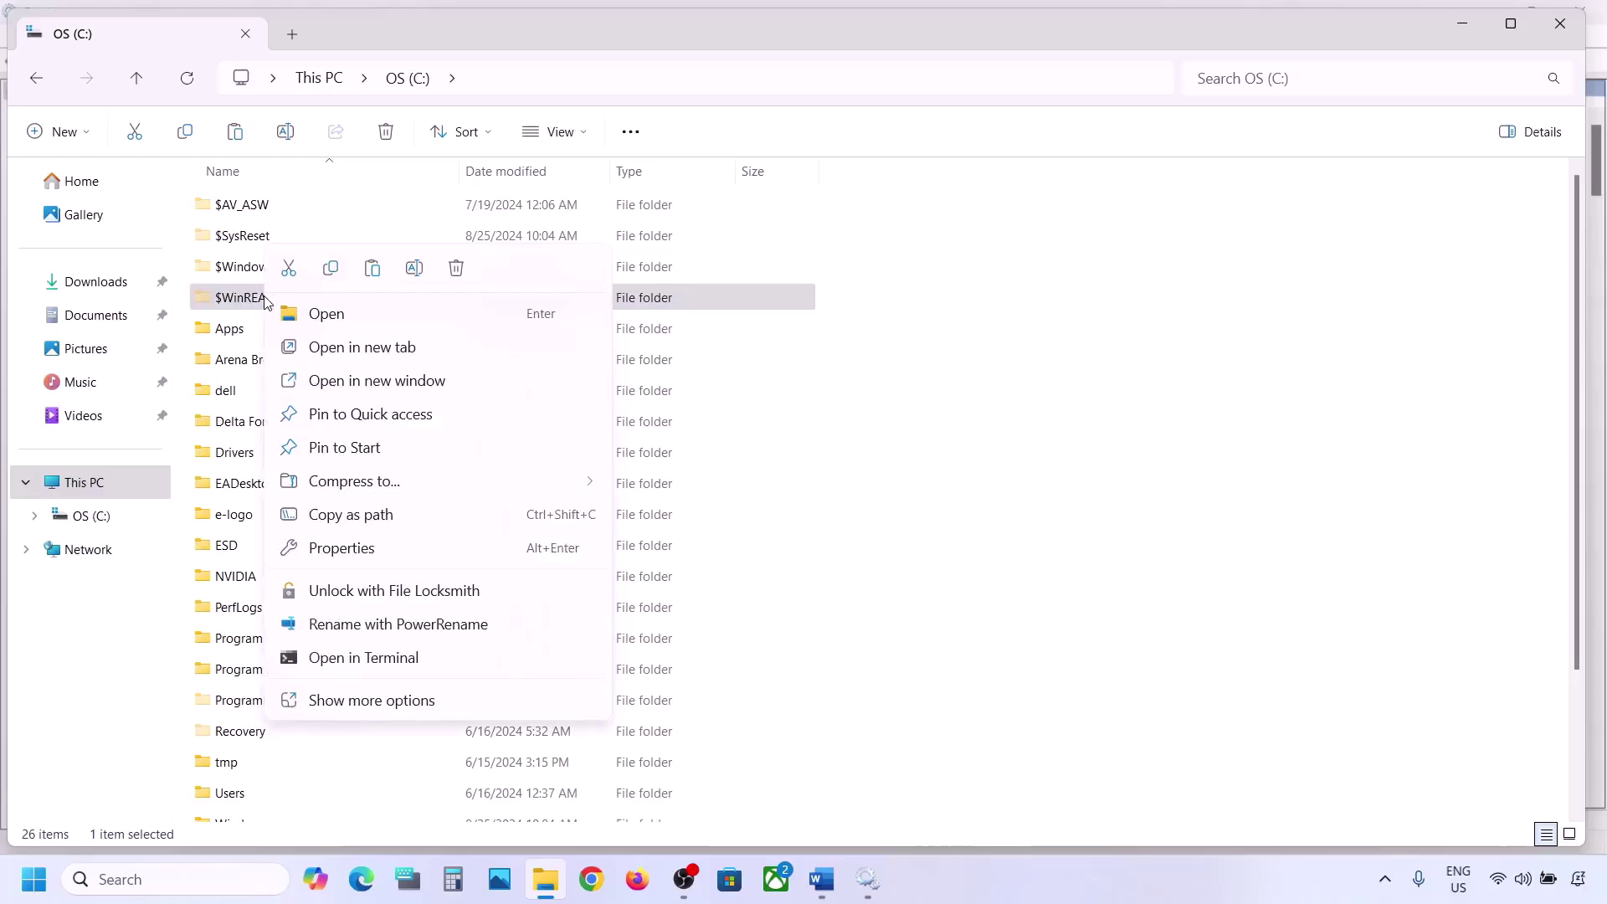
click(332, 274)
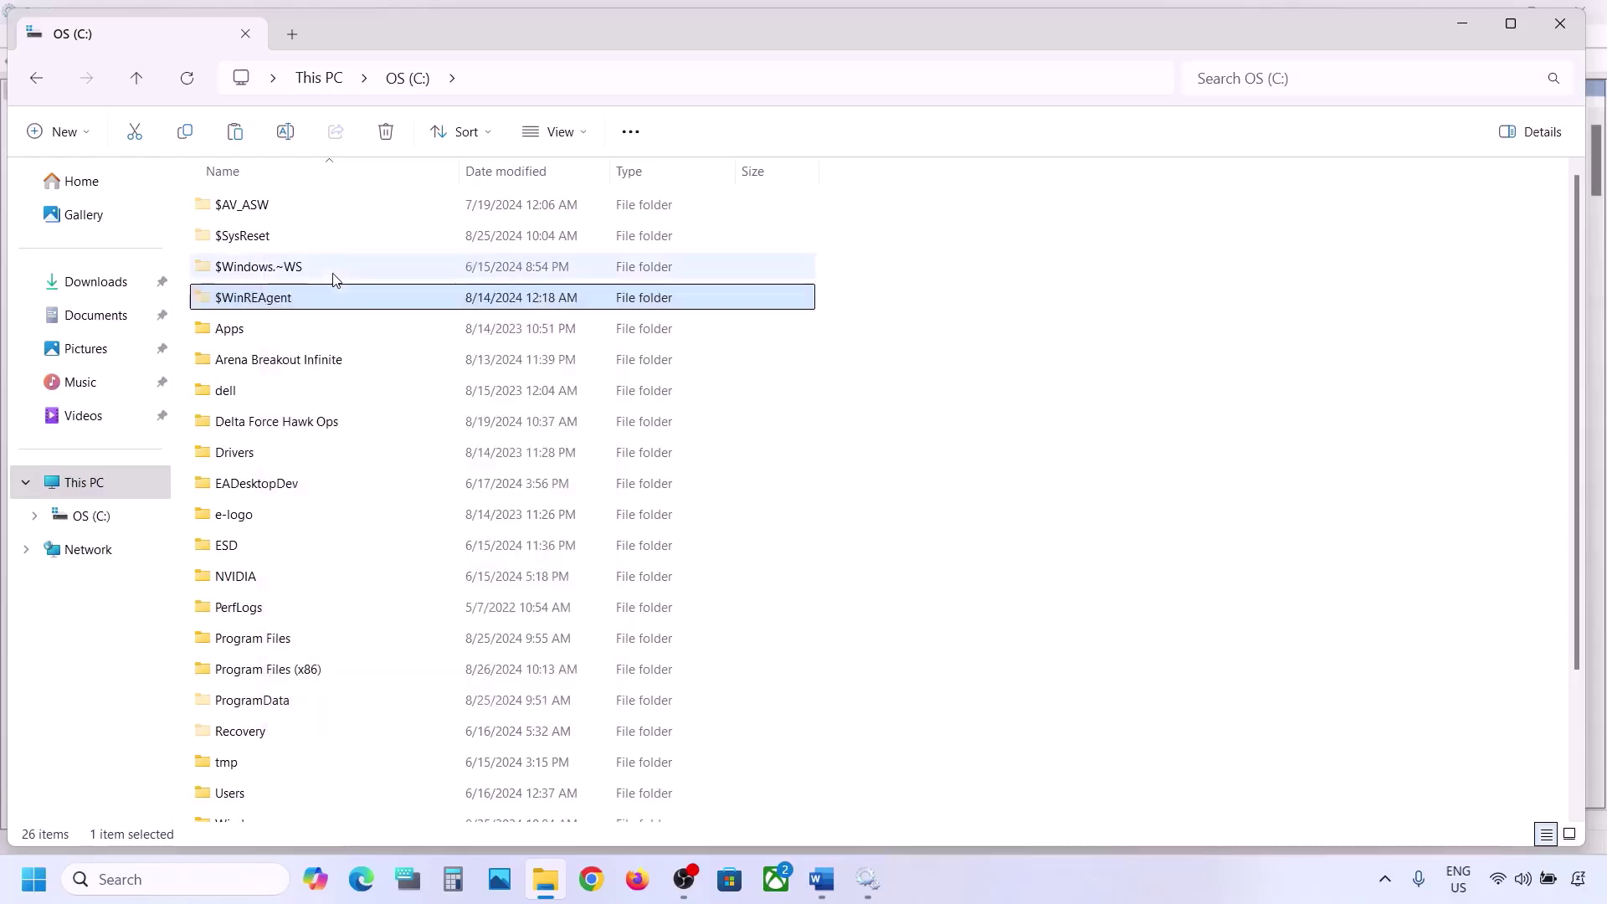
key(super+d)
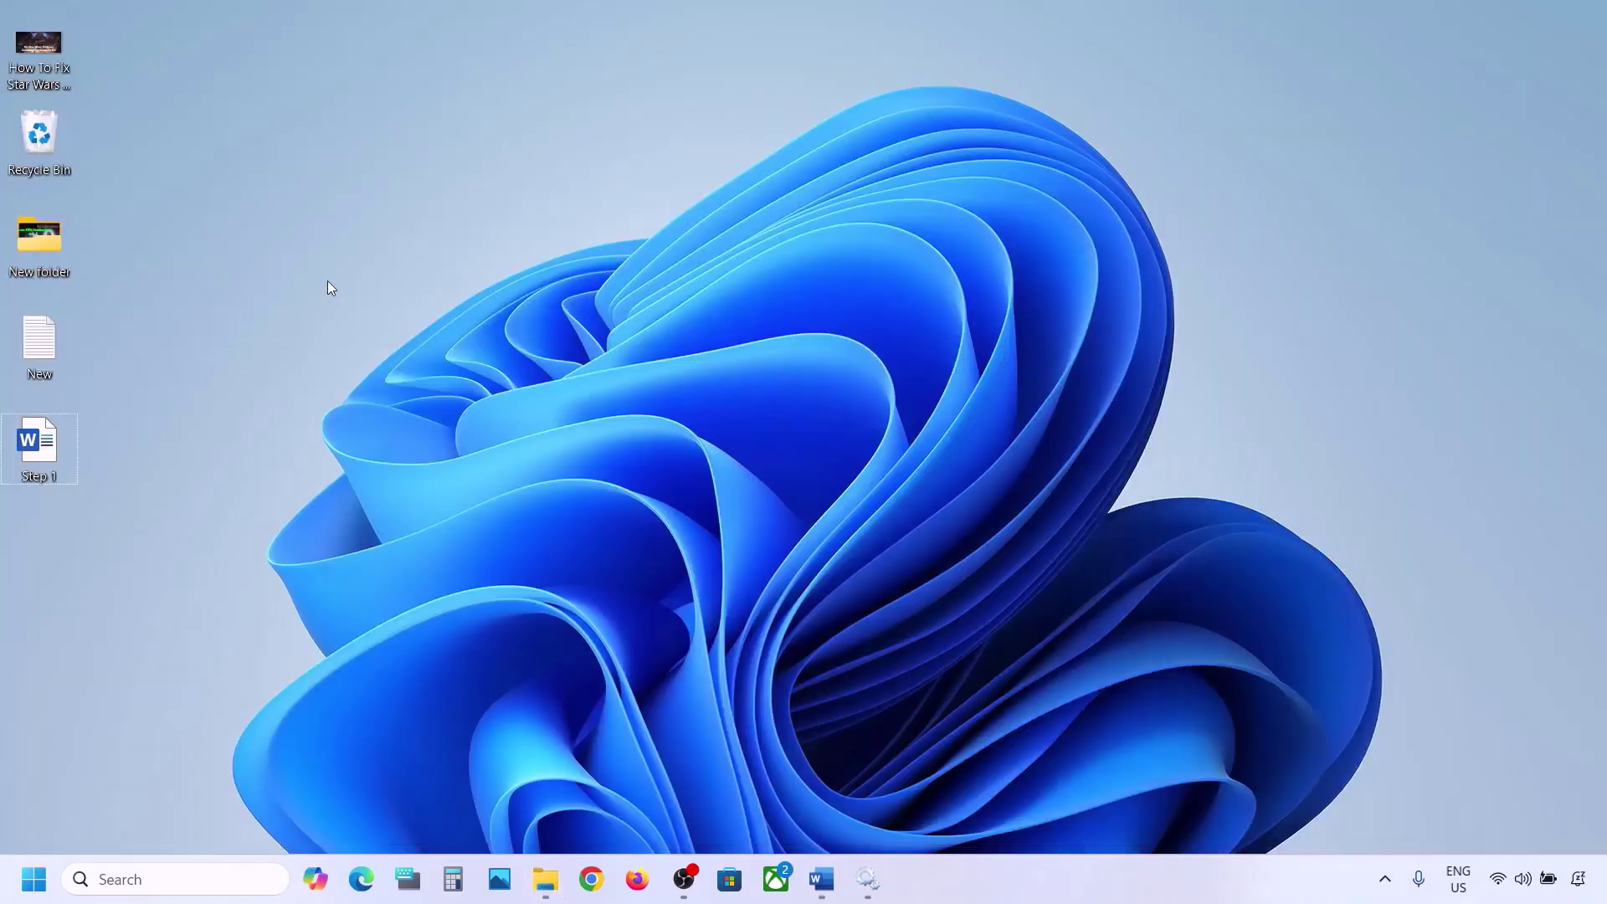
key(ctrl+v)
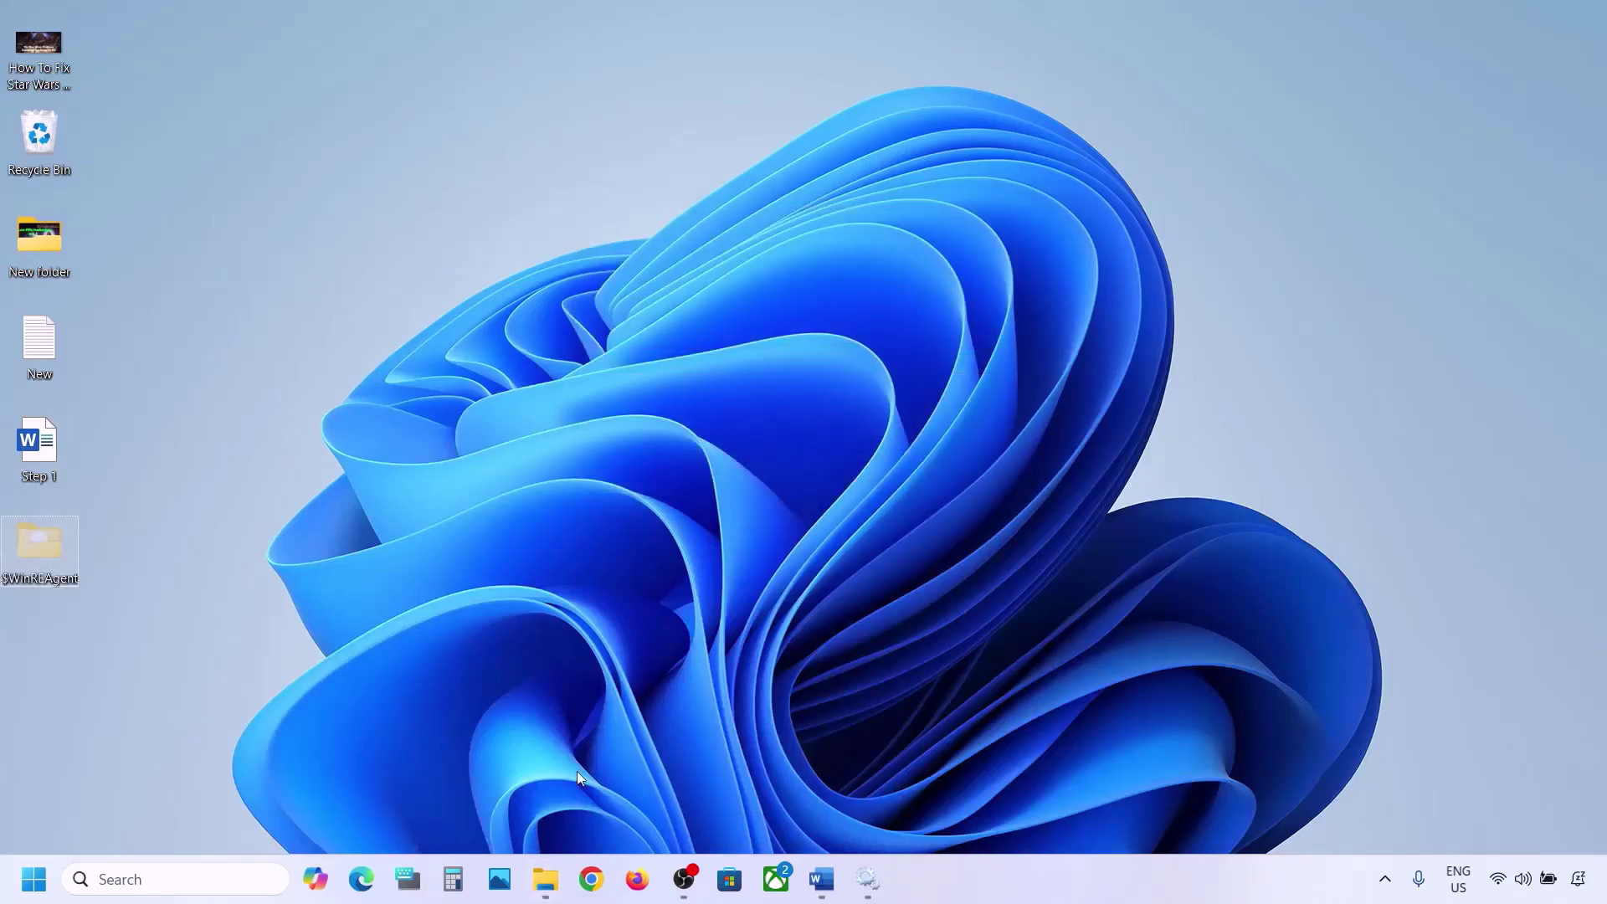
Delete the original $WinREAgent folder from the C: drive.
click(545, 878)
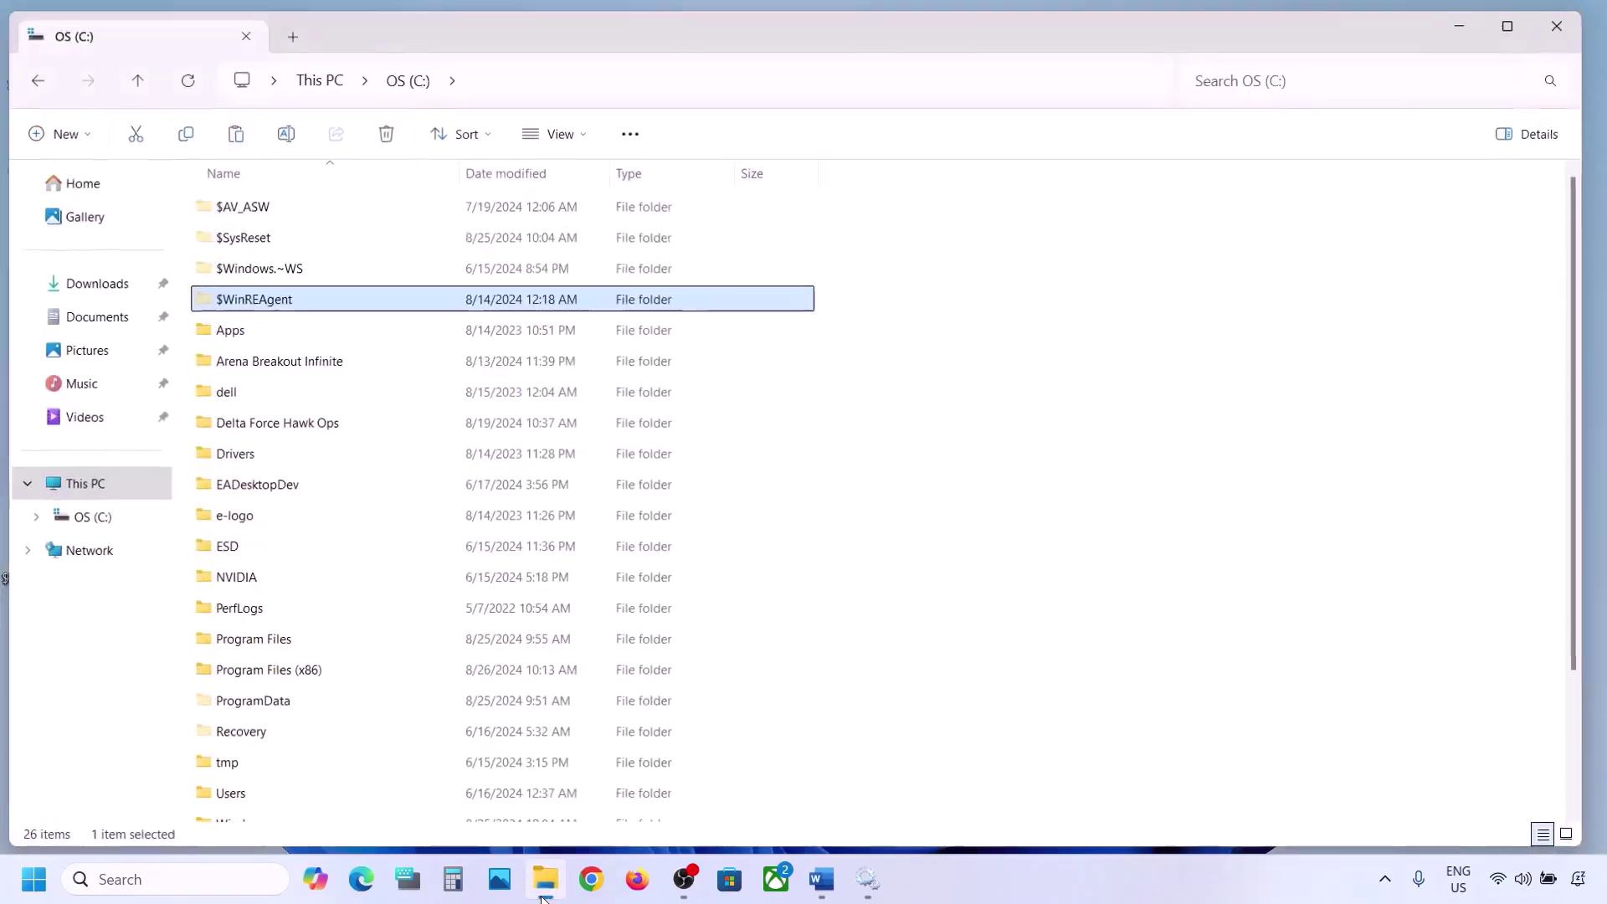
right_click(258, 300)
click(447, 268)
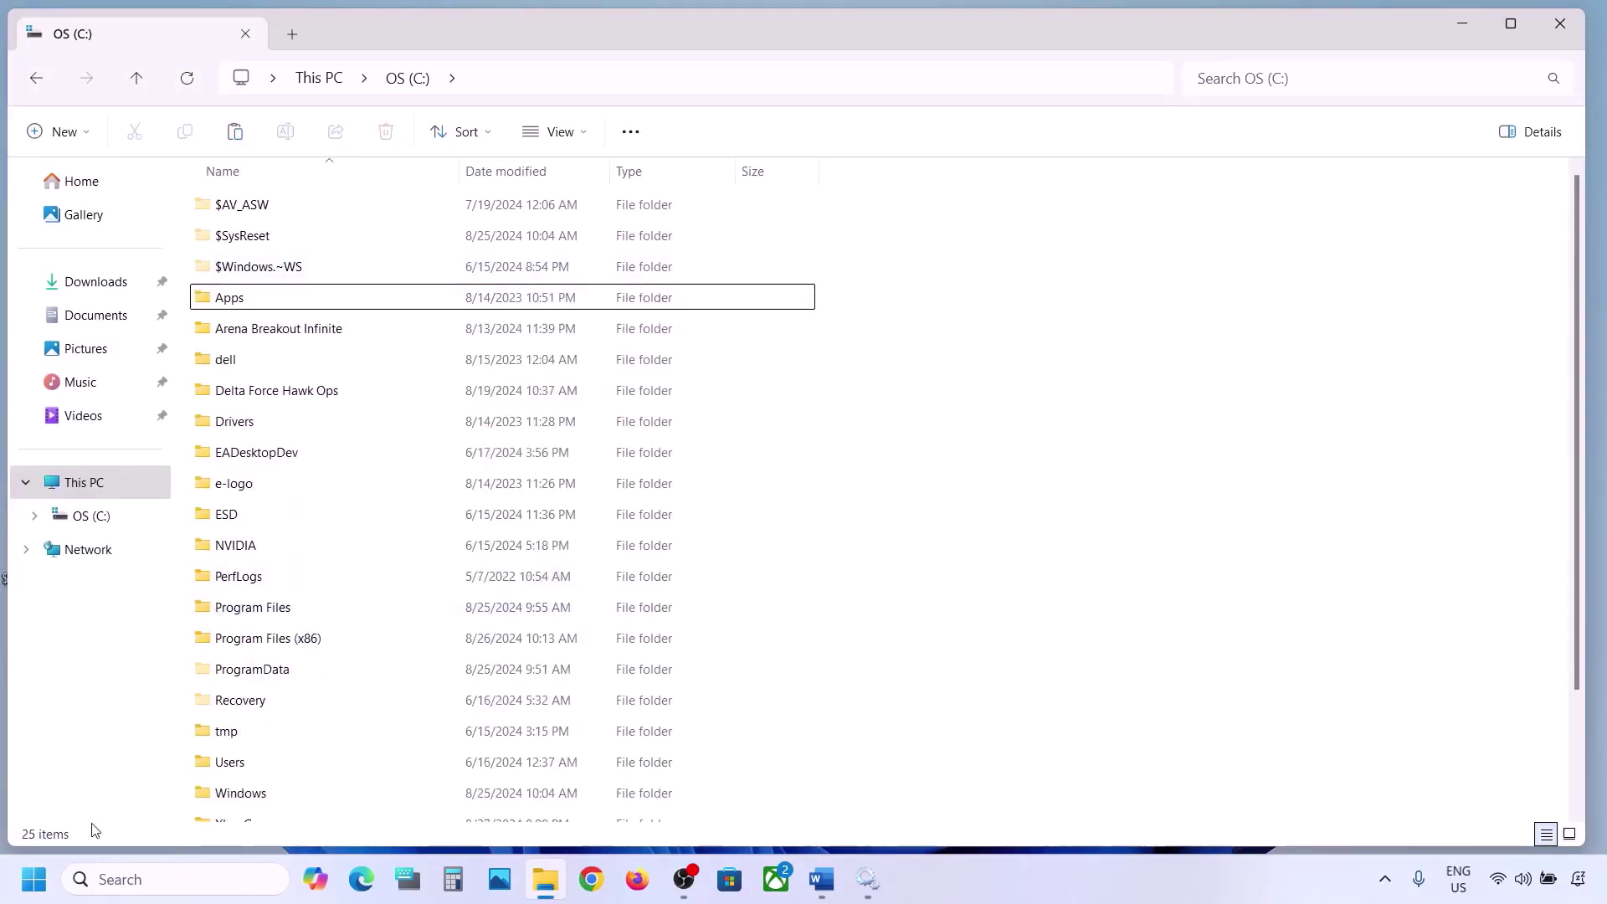
View the Windows Update page in Settings and minimize the open windows to return to the desktop.
key(super+i)
click(119, 697)
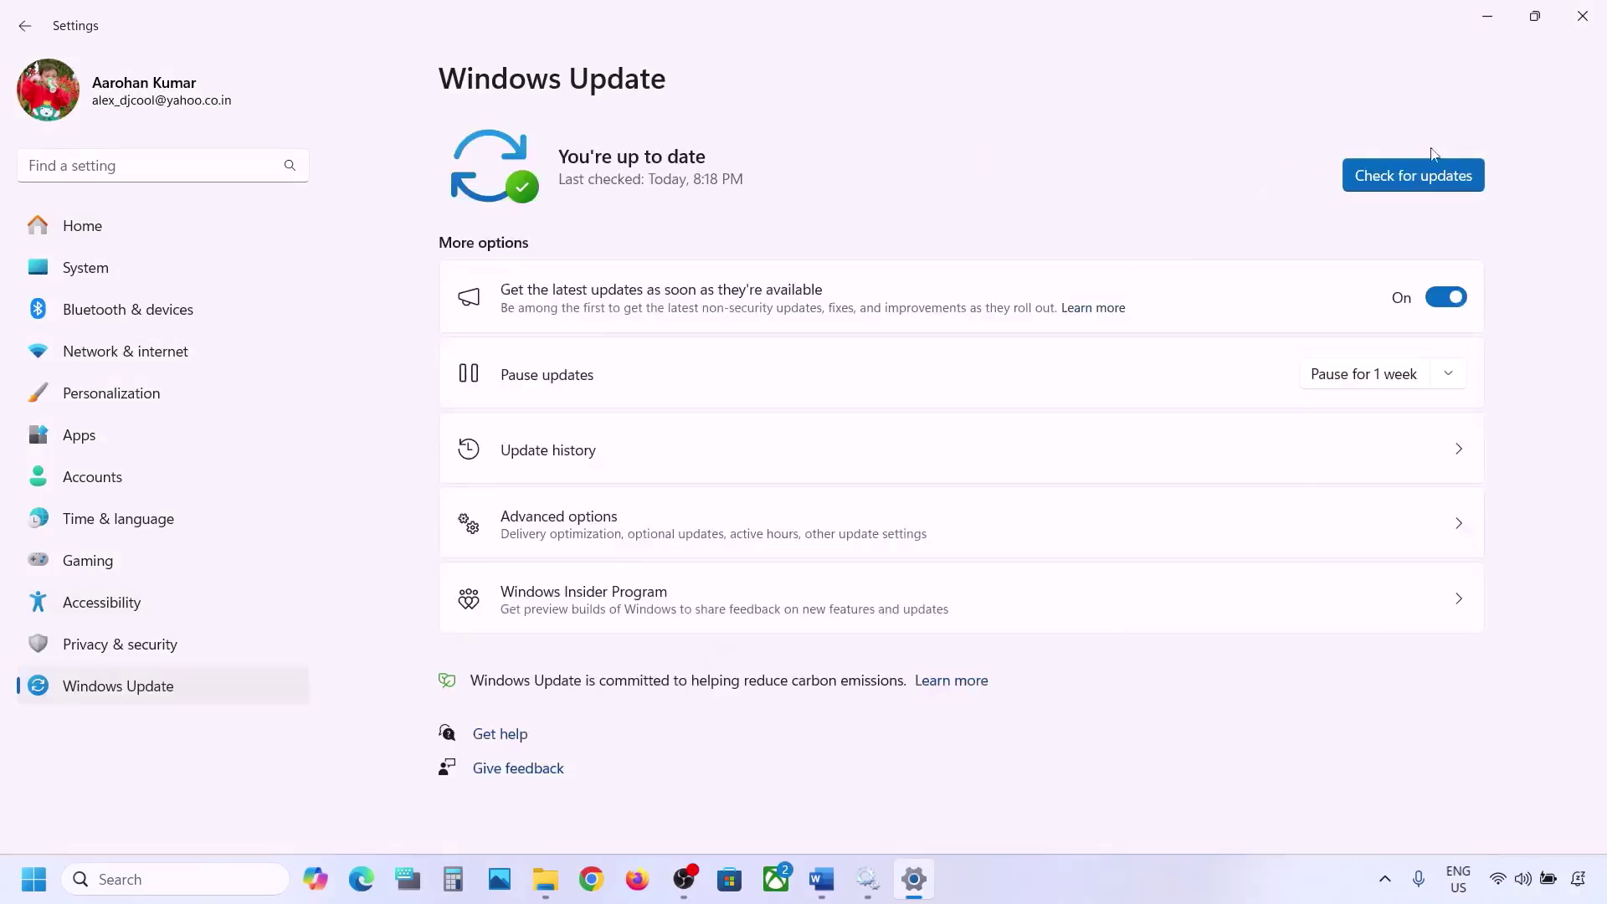
click(1487, 16)
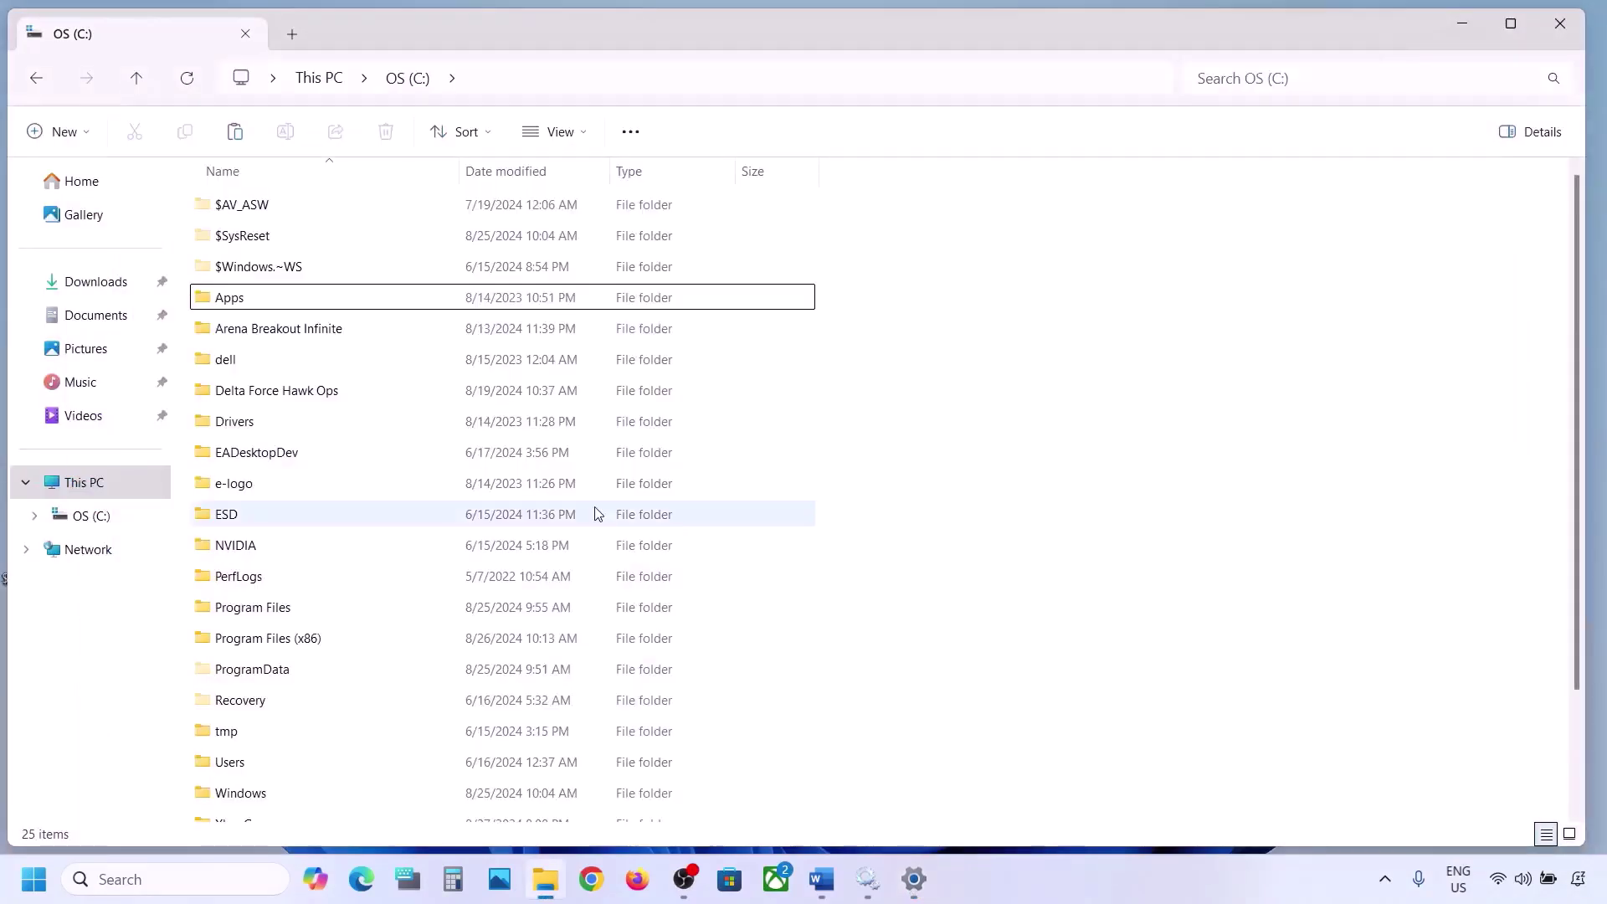
click(1462, 24)
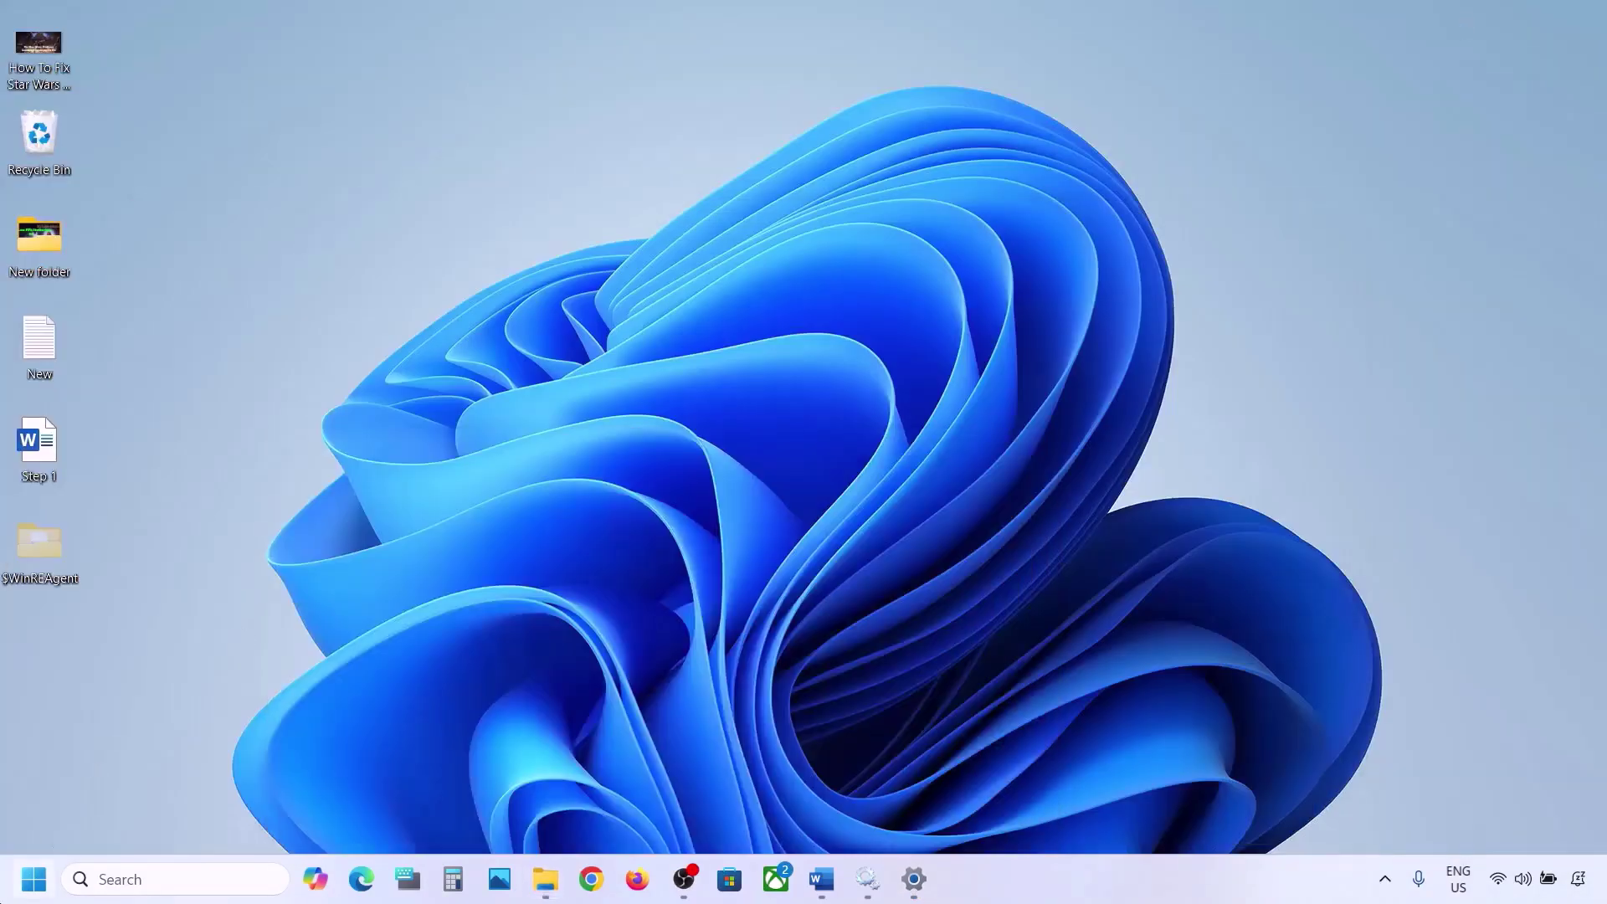
View the power options for restarting the computer and dismiss them without restarting.
key(super)
click(619, 802)
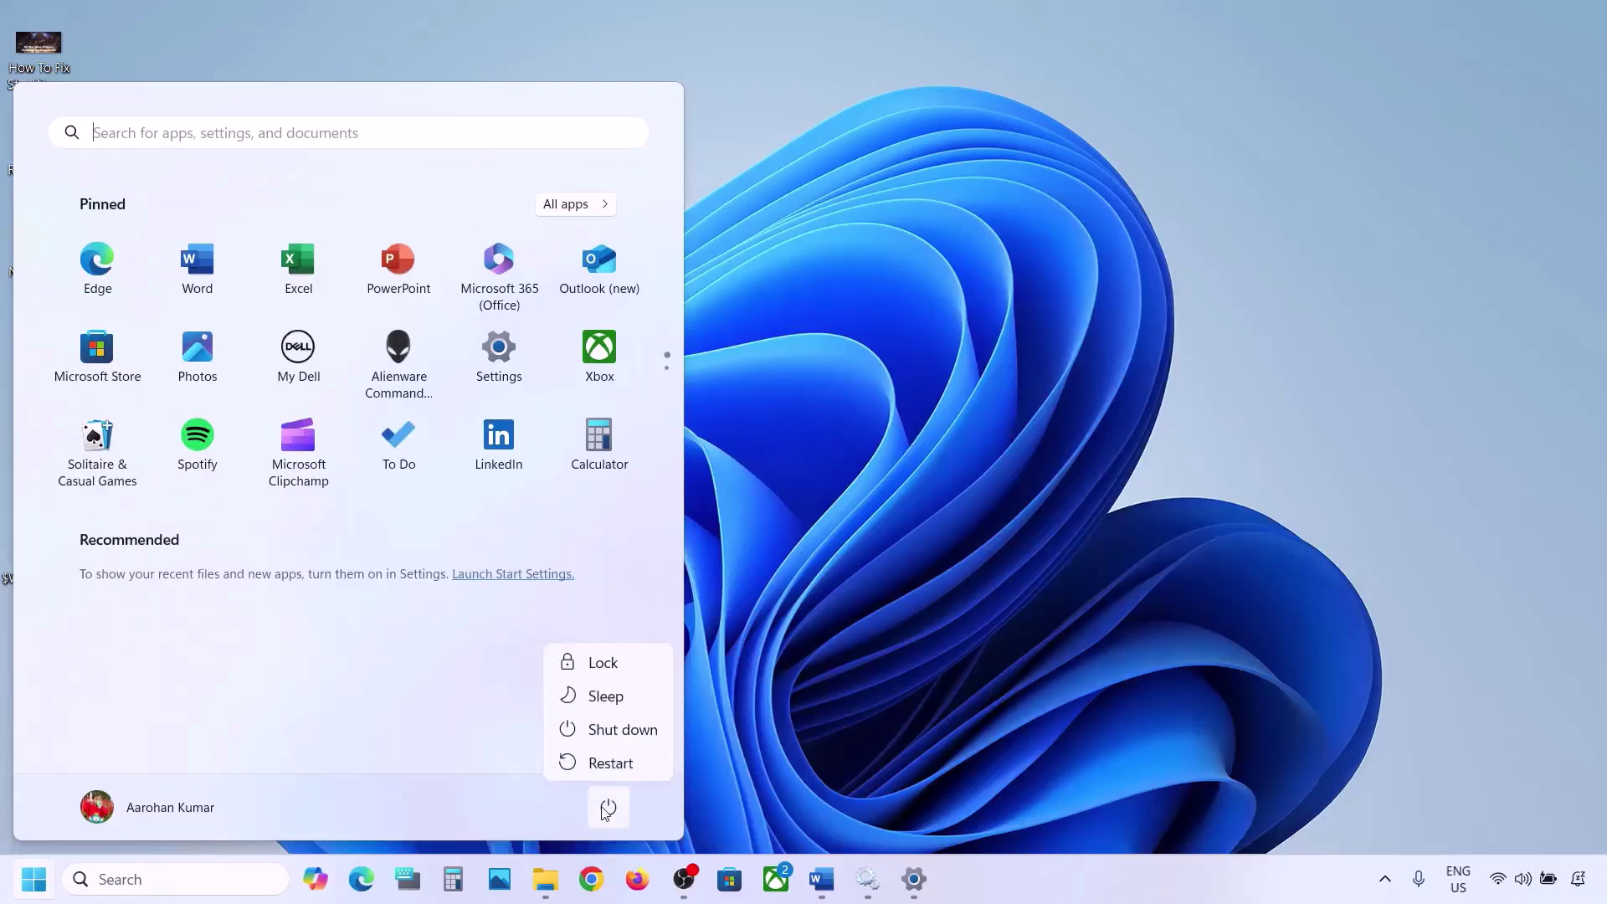
key(Escape)
click(880, 615)
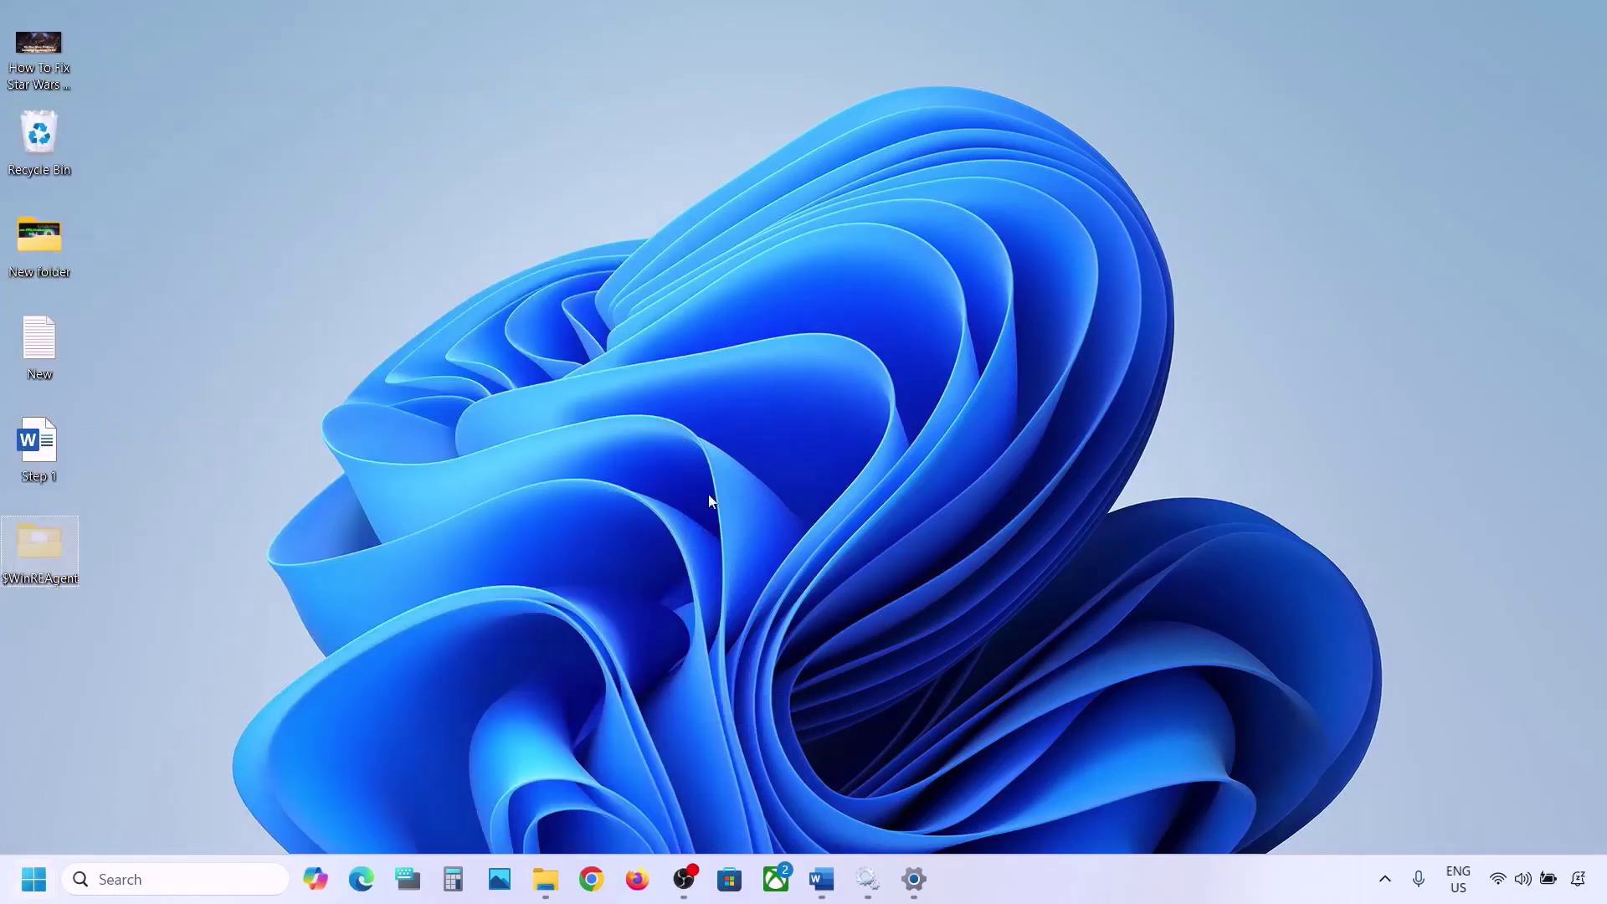
Move the $WinREAgent folder from the desktop back to the C: drive and minimize File Explorer.
right_click(37, 542)
click(65, 563)
click(545, 879)
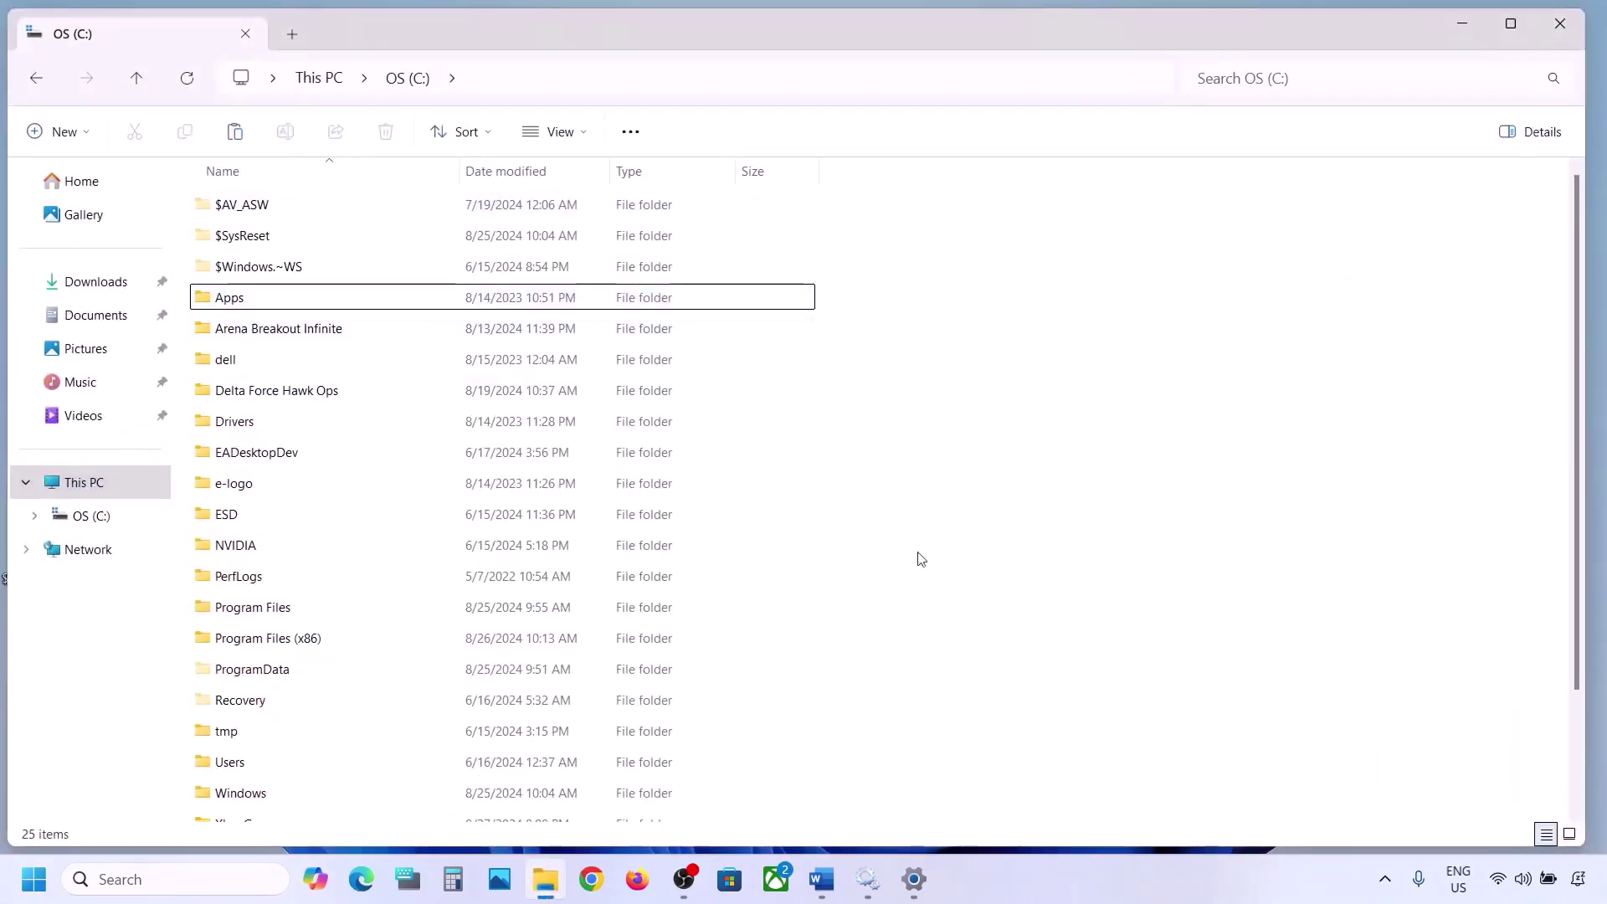
key(ctrl+v)
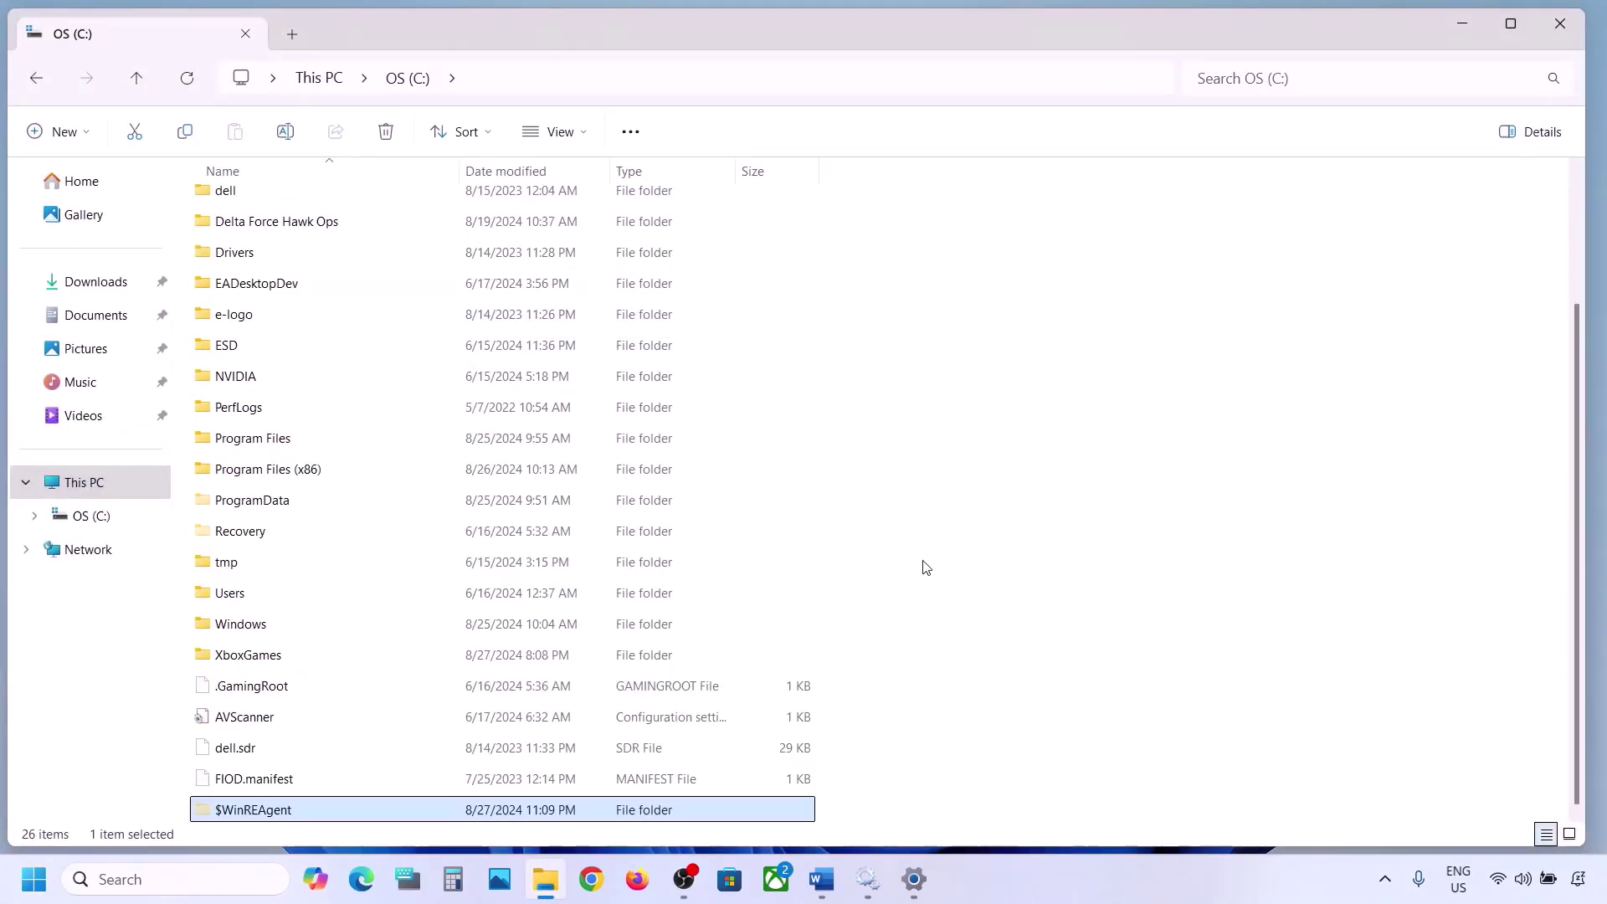
click(1443, 34)
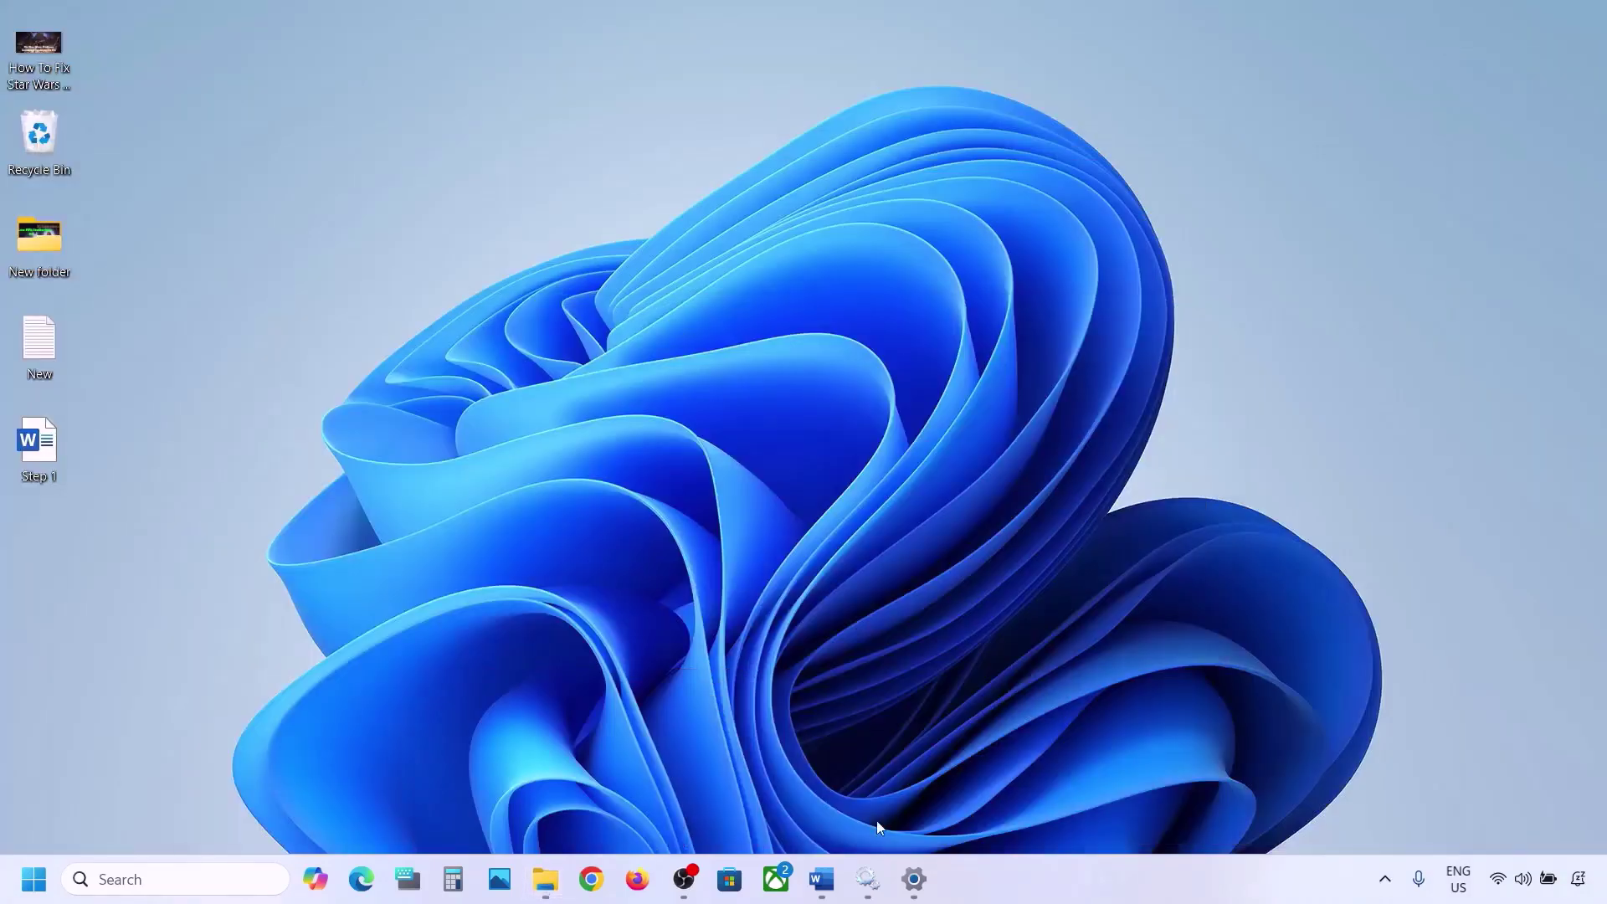
Switch to the Word notes and highlight the Step 3 text "Run Update Troubleshooter".
click(822, 878)
scroll(510, 491, down, 4)
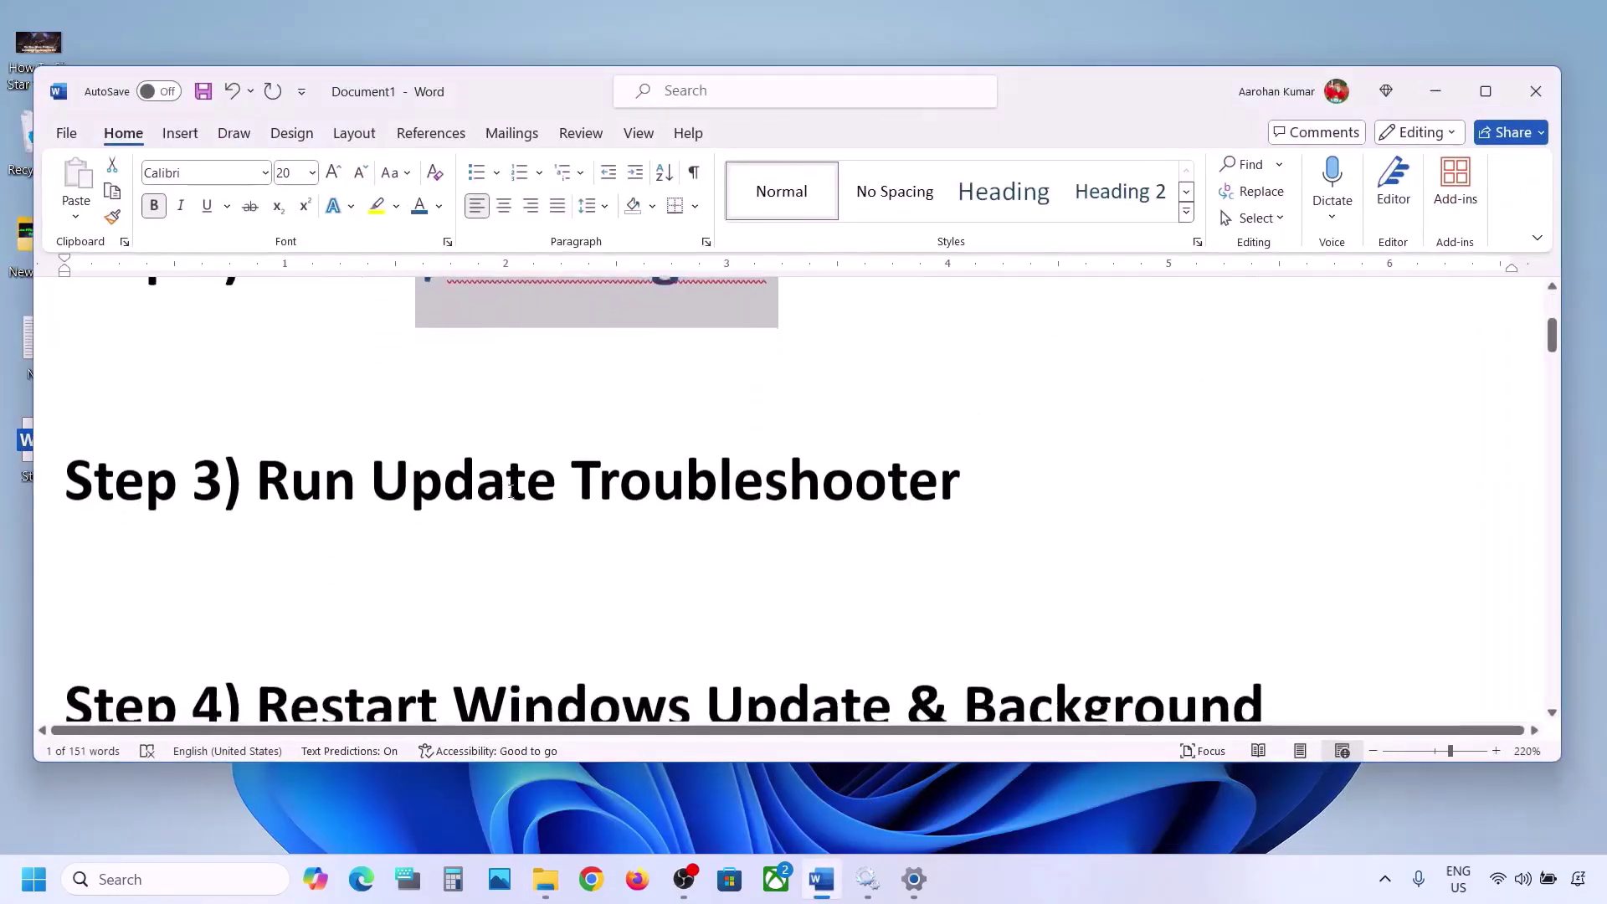
drag(295, 472, 928, 449)
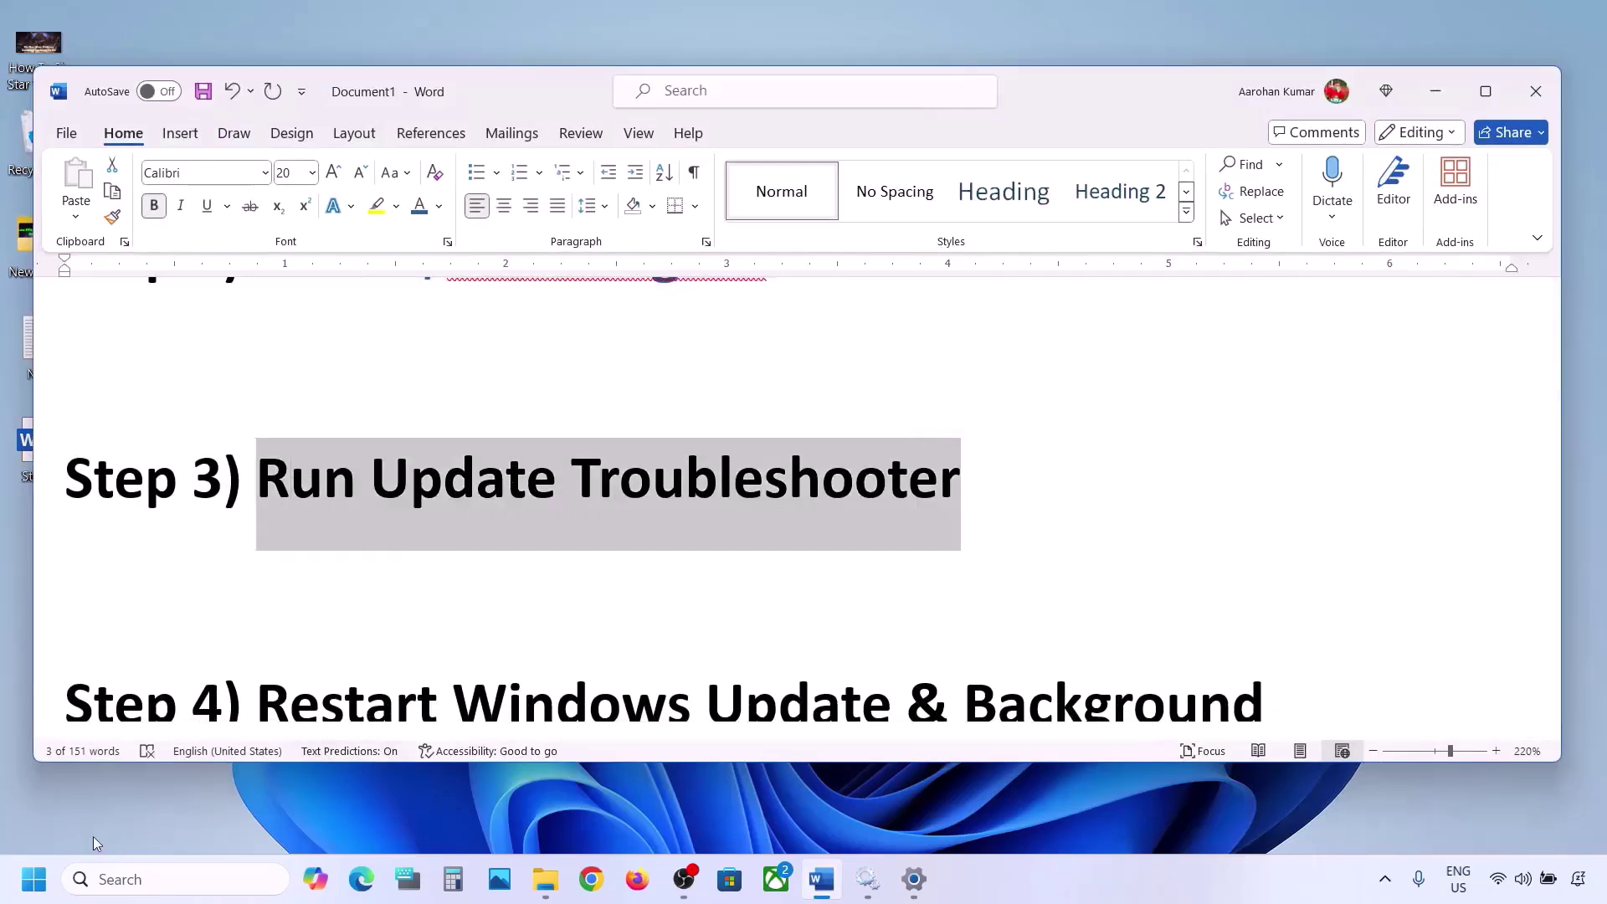
Run the Windows Update troubleshooter from the other troubleshooters in the Settings app's System section.
click(34, 879)
click(499, 360)
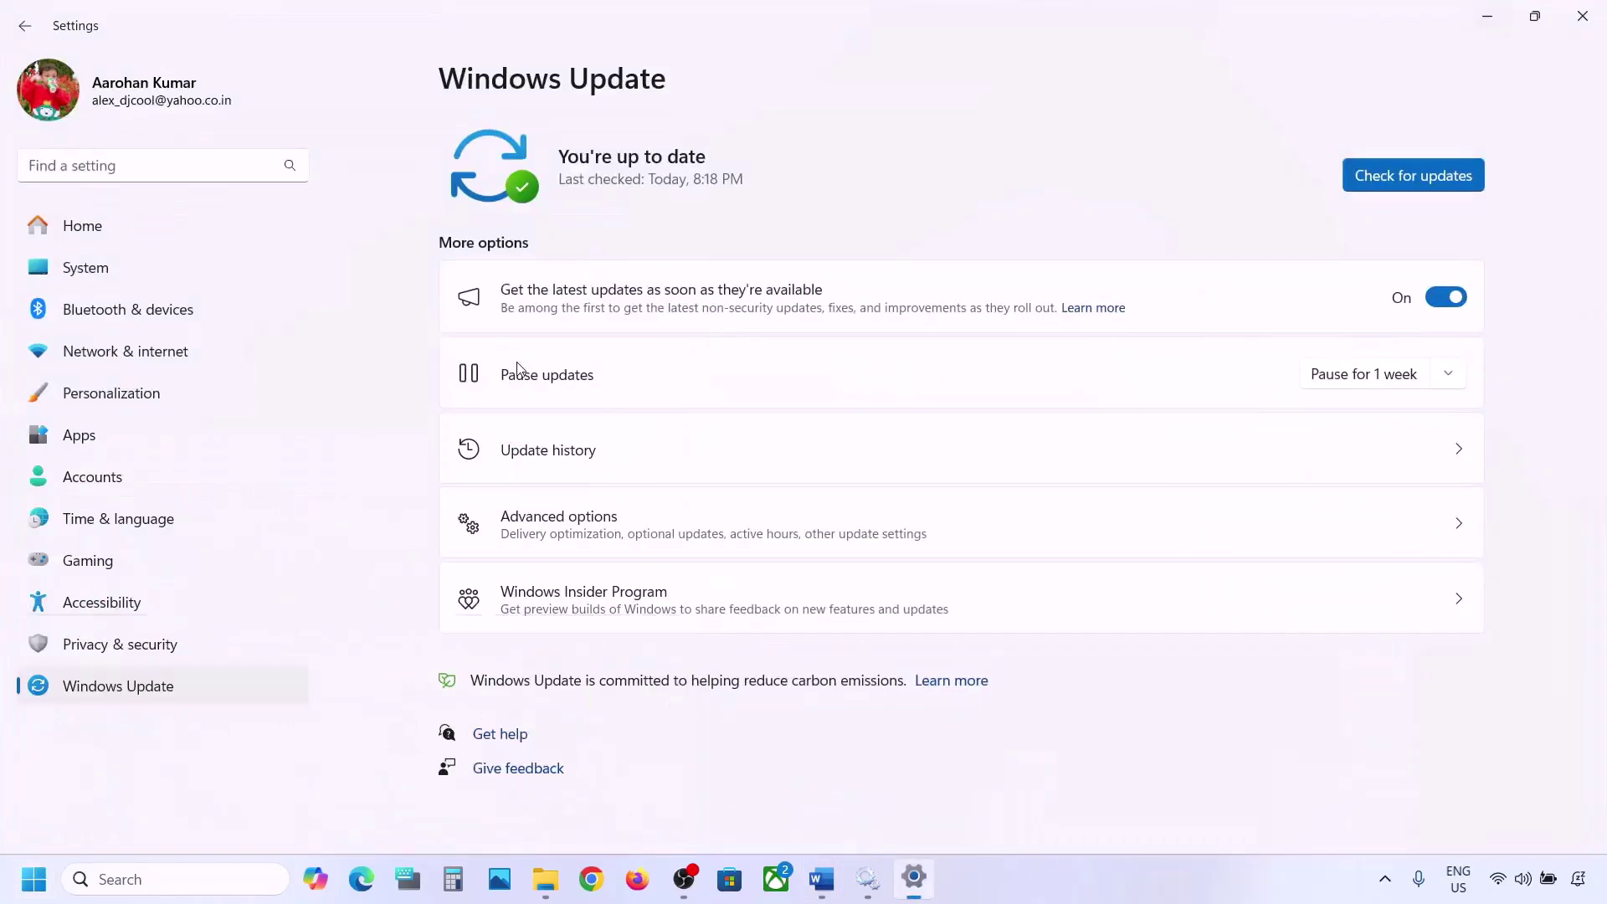
click(147, 269)
scroll(552, 352, down, 5)
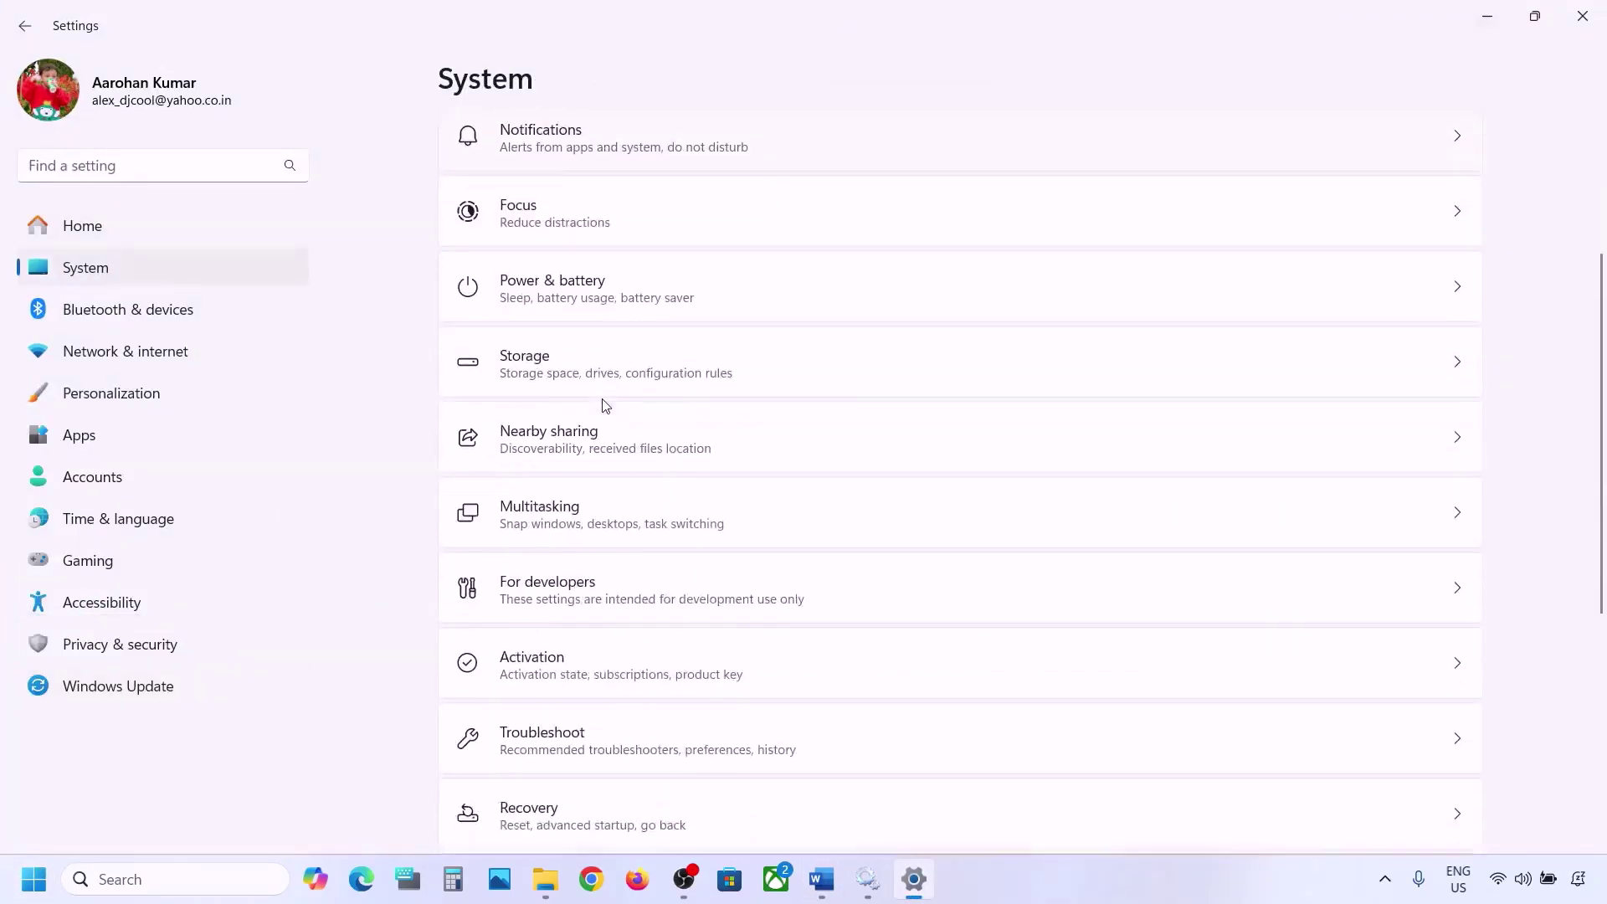
click(561, 609)
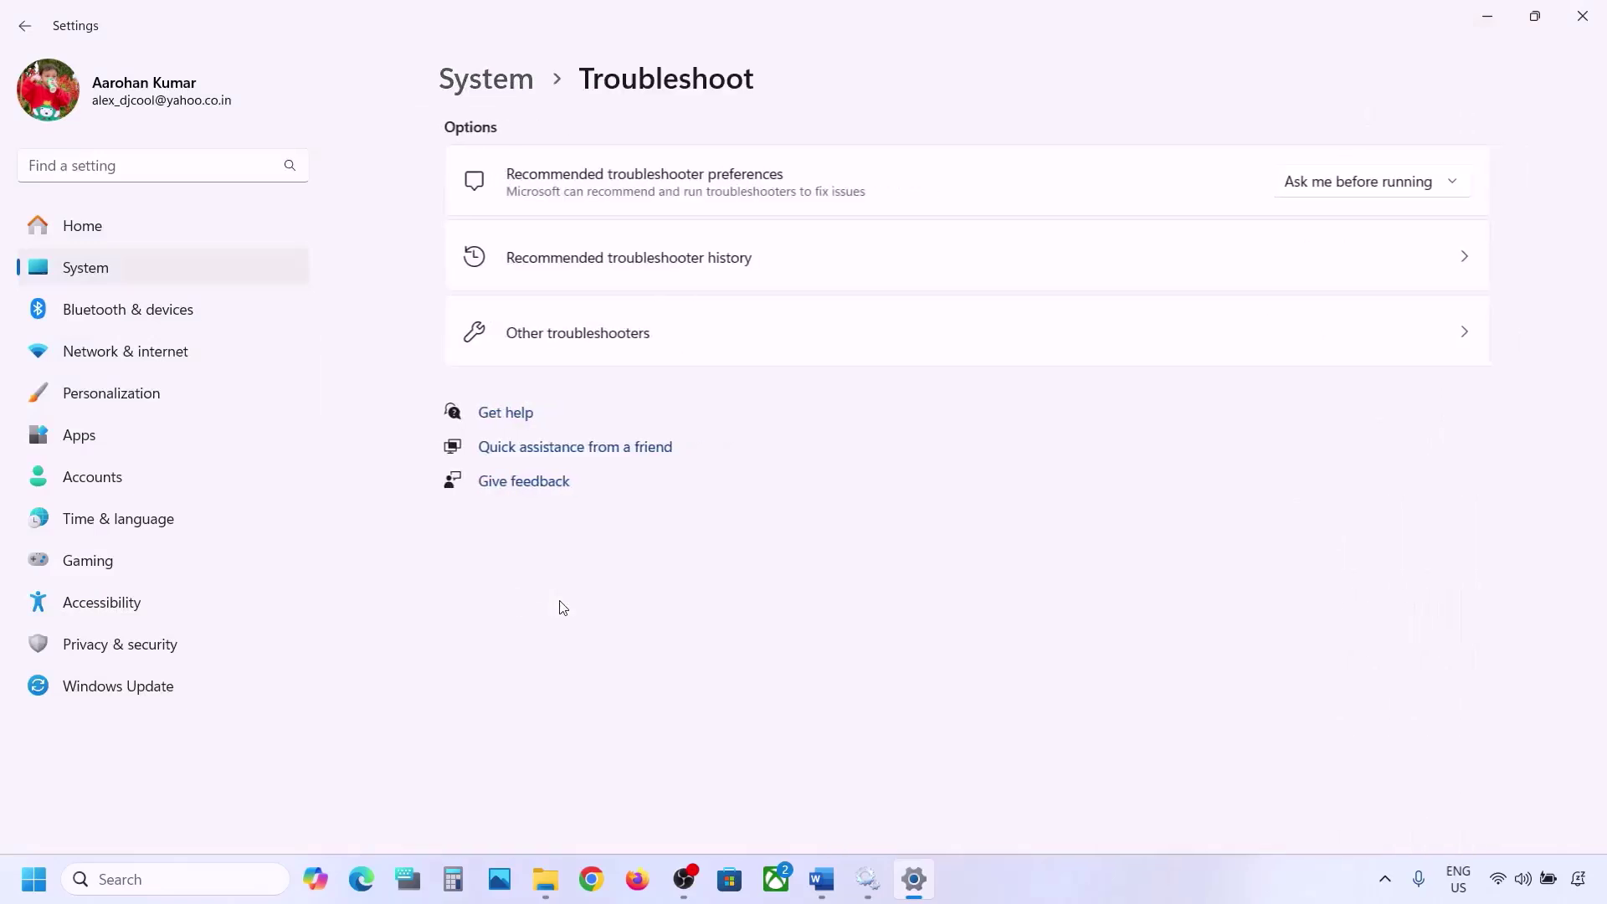
click(574, 354)
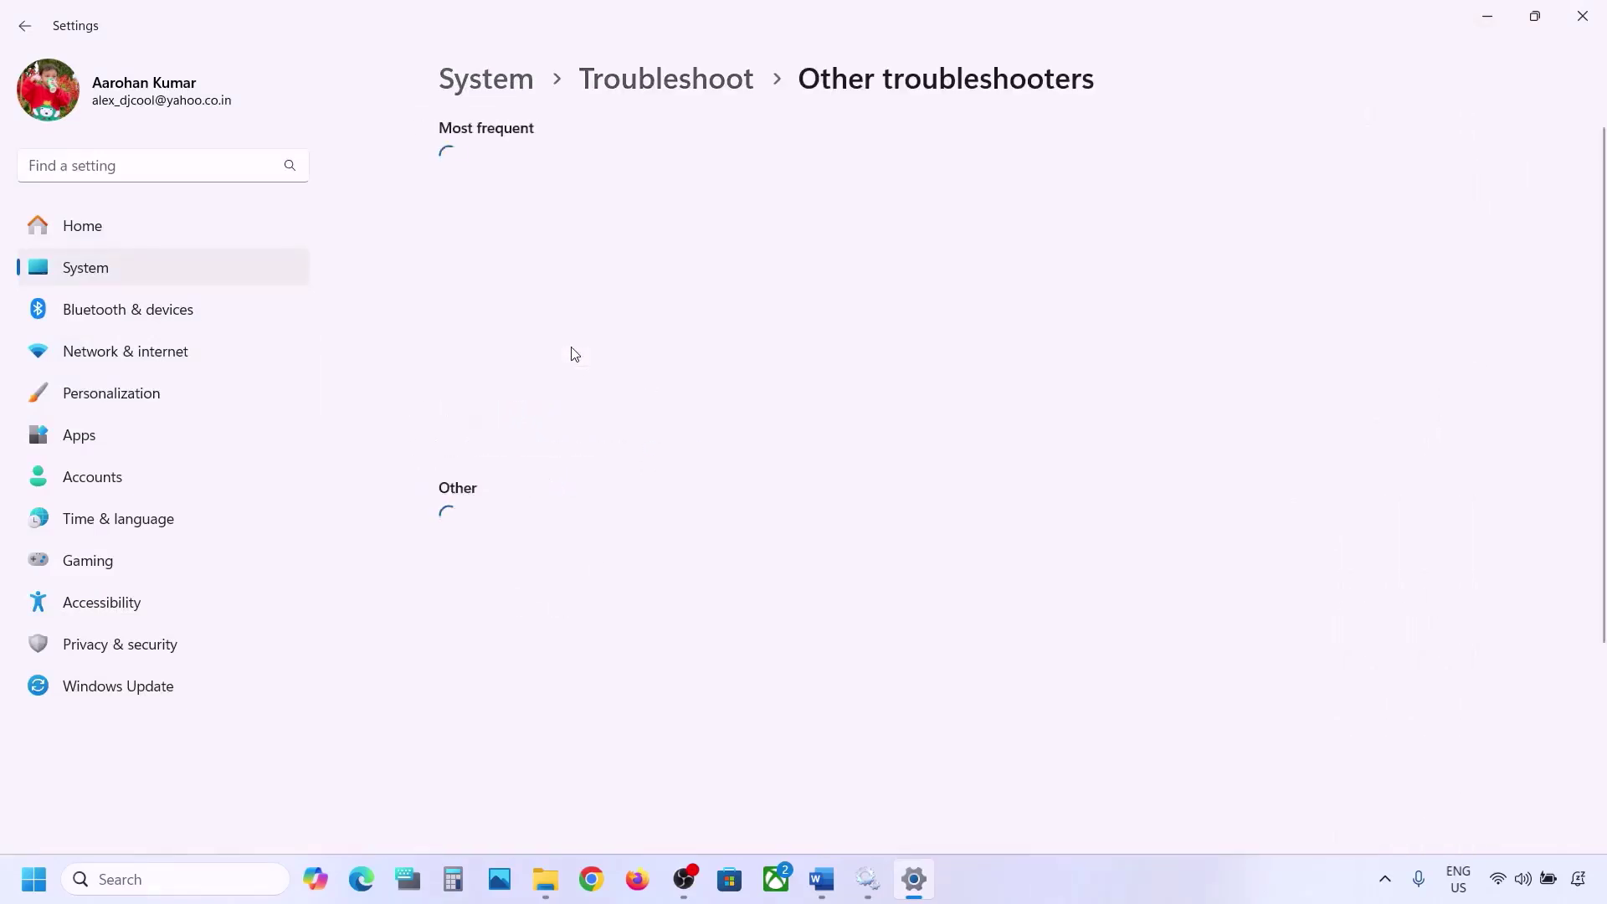
scroll(552, 358, down, 1)
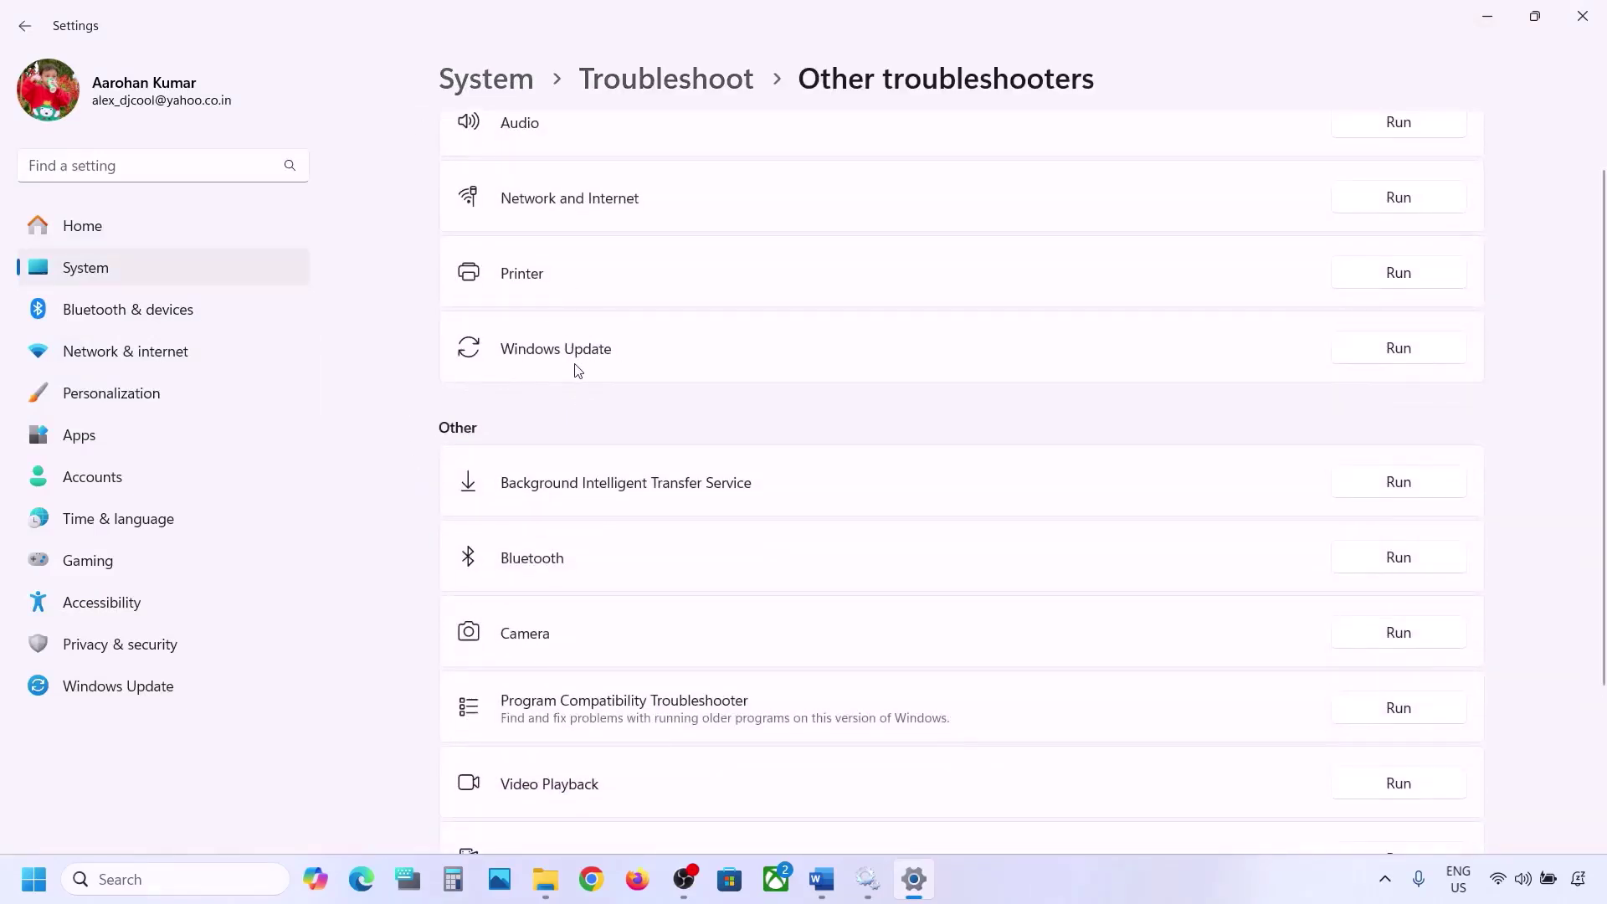
click(1401, 361)
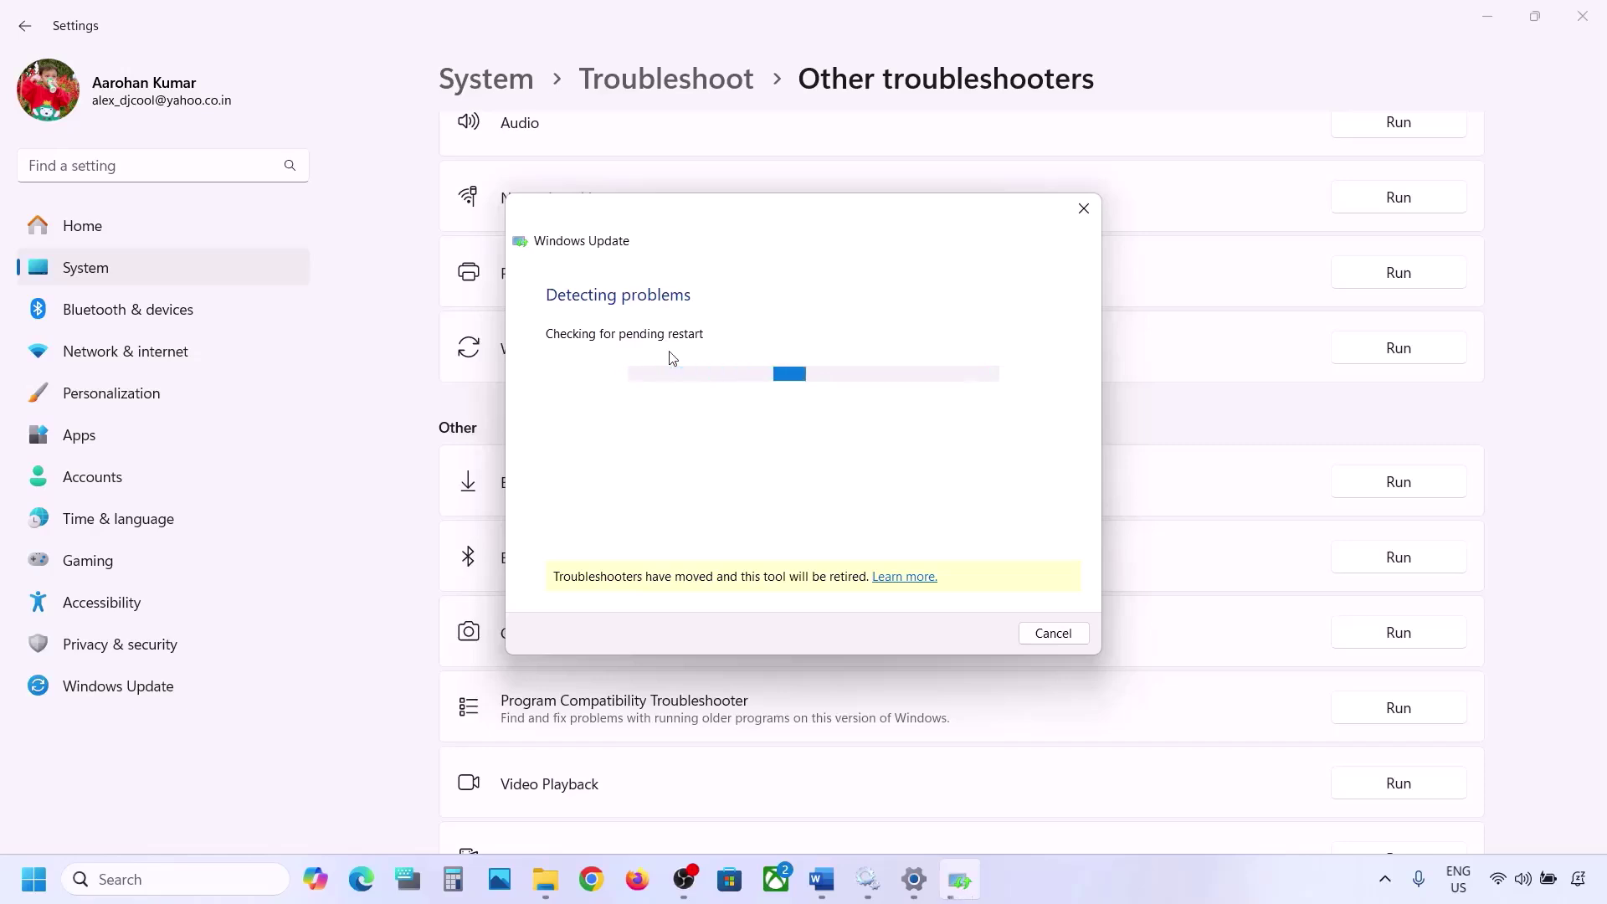
Switch to the Word notes and highlight the Step 4 text on restarting Windows Update and Background Intelligent Transfer Service.
click(822, 879)
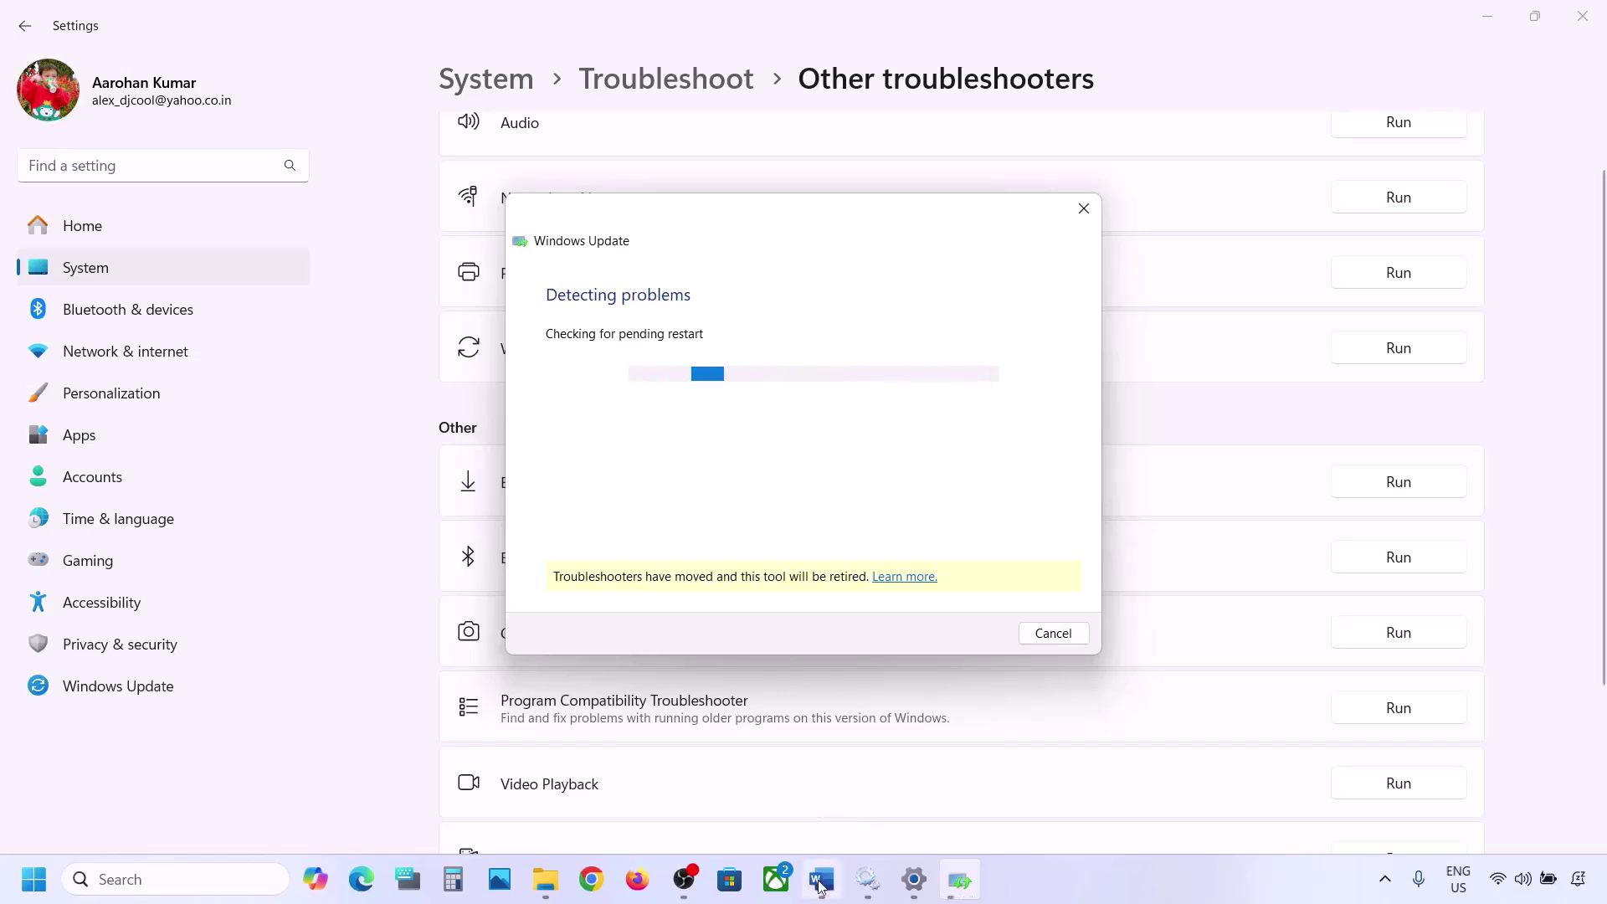
scroll(575, 541, down, 3)
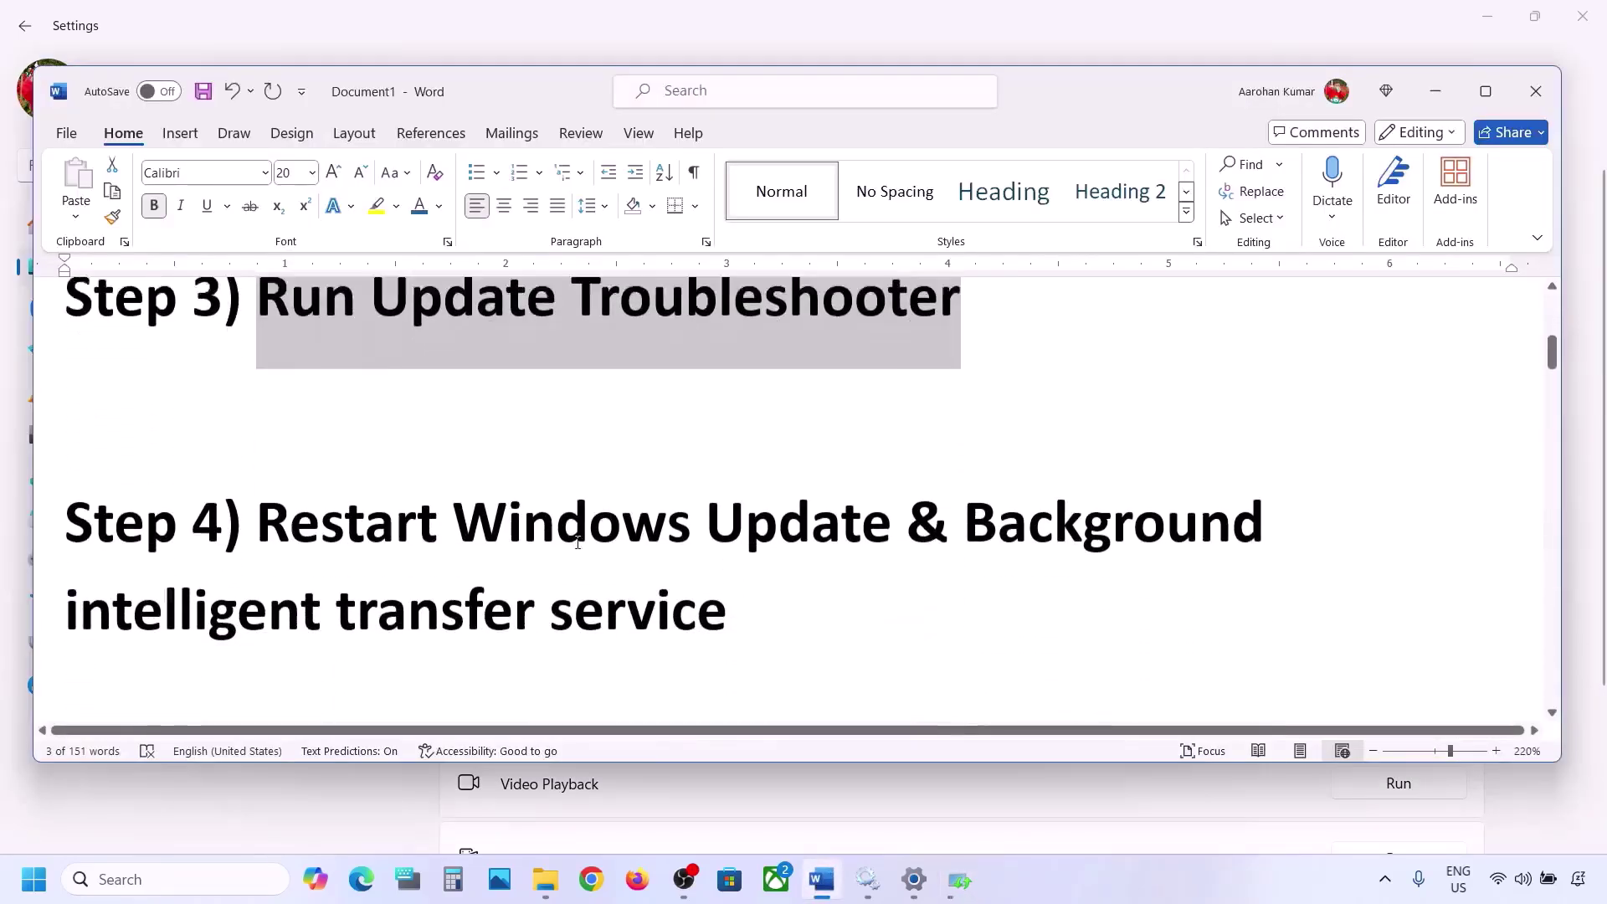
drag(257, 468, 727, 559)
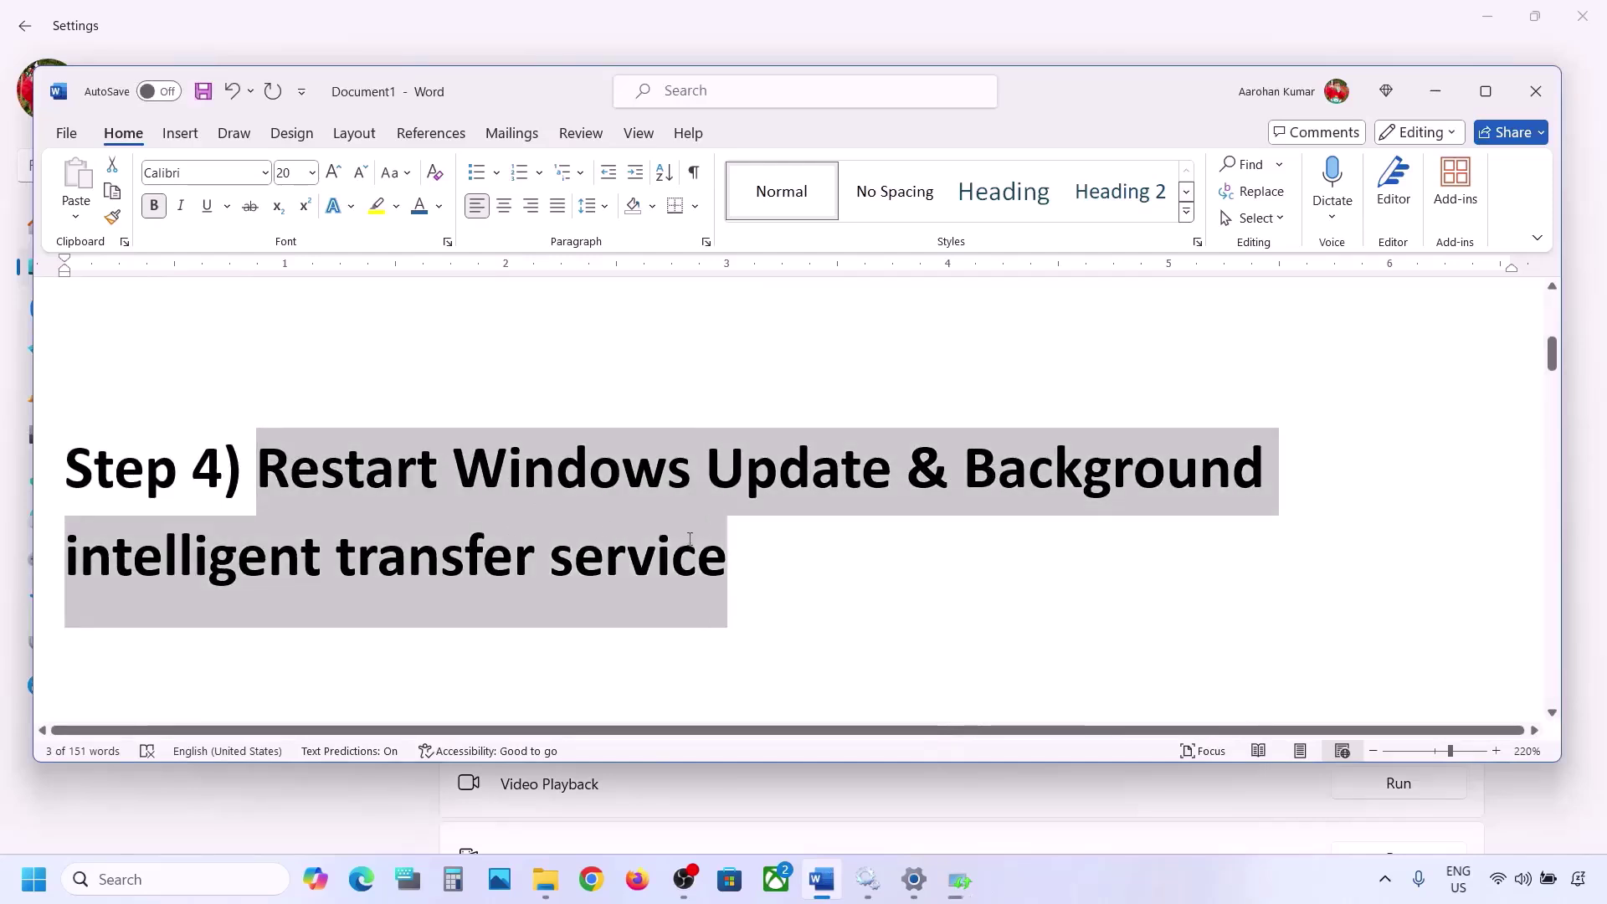
Search for and open the Services console, and select the Windows Update service.
click(139, 878)
text(services)
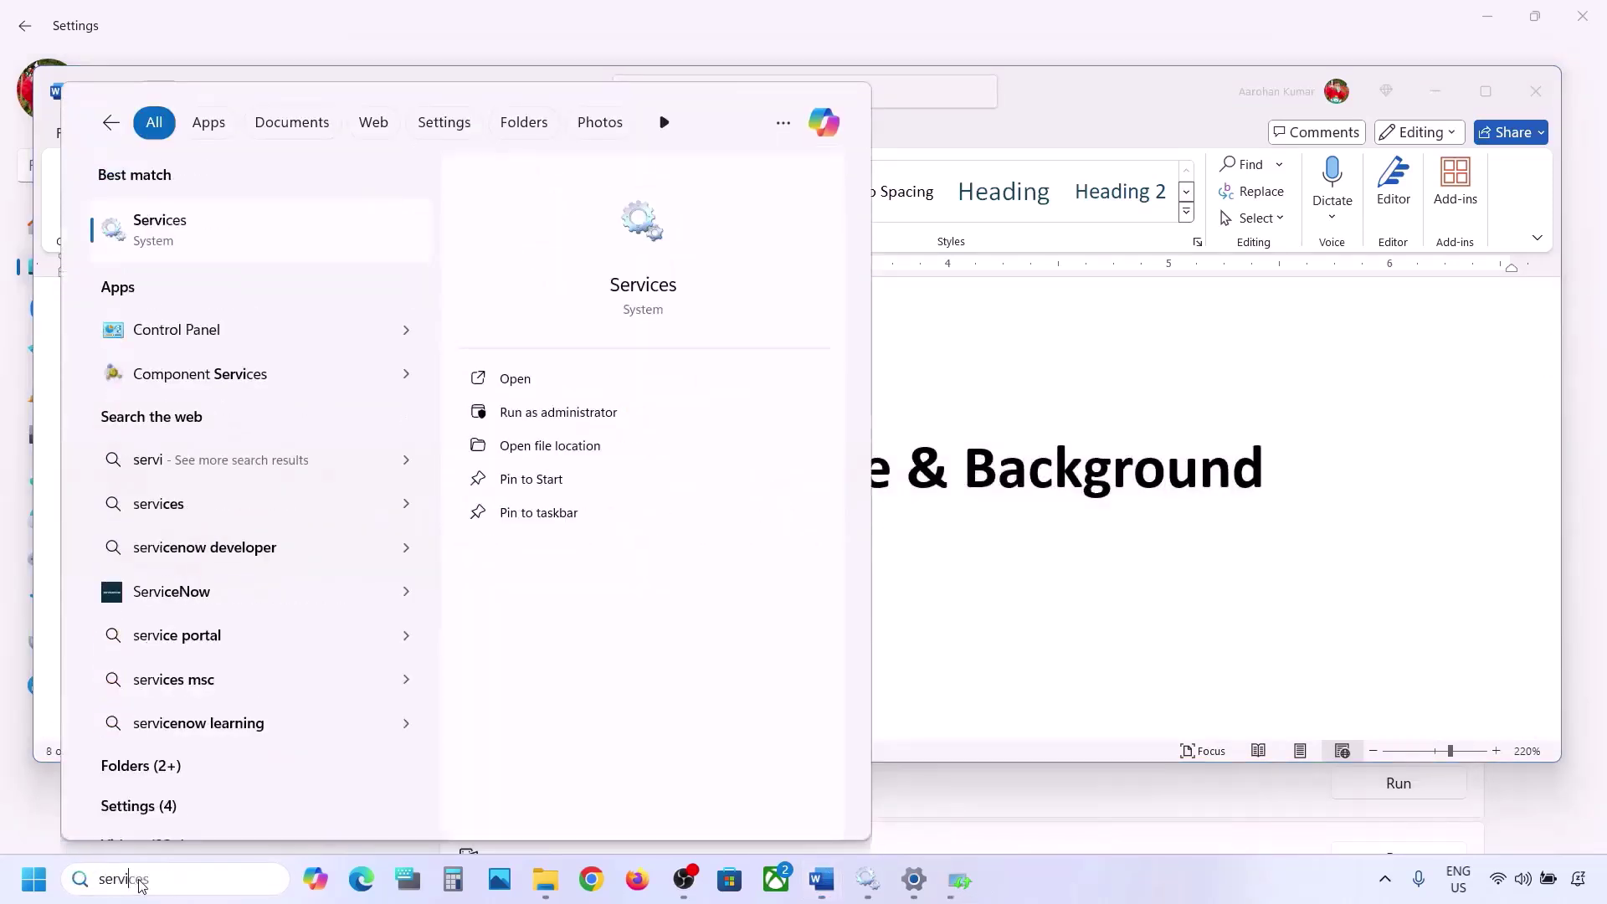
key(Return)
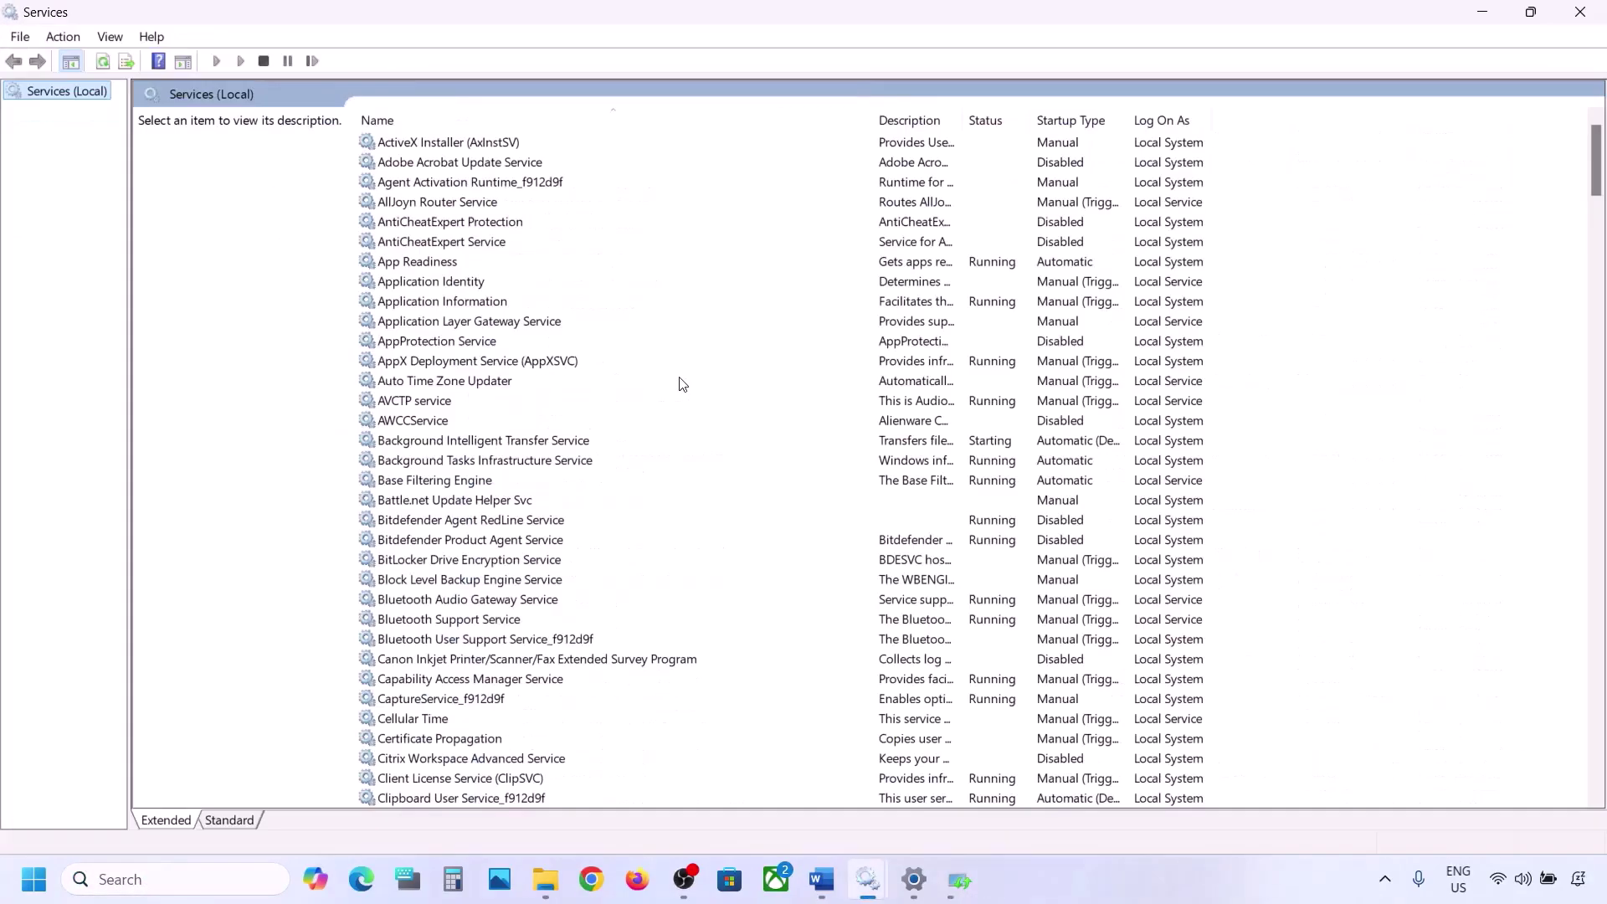
click(462, 480)
key(w)
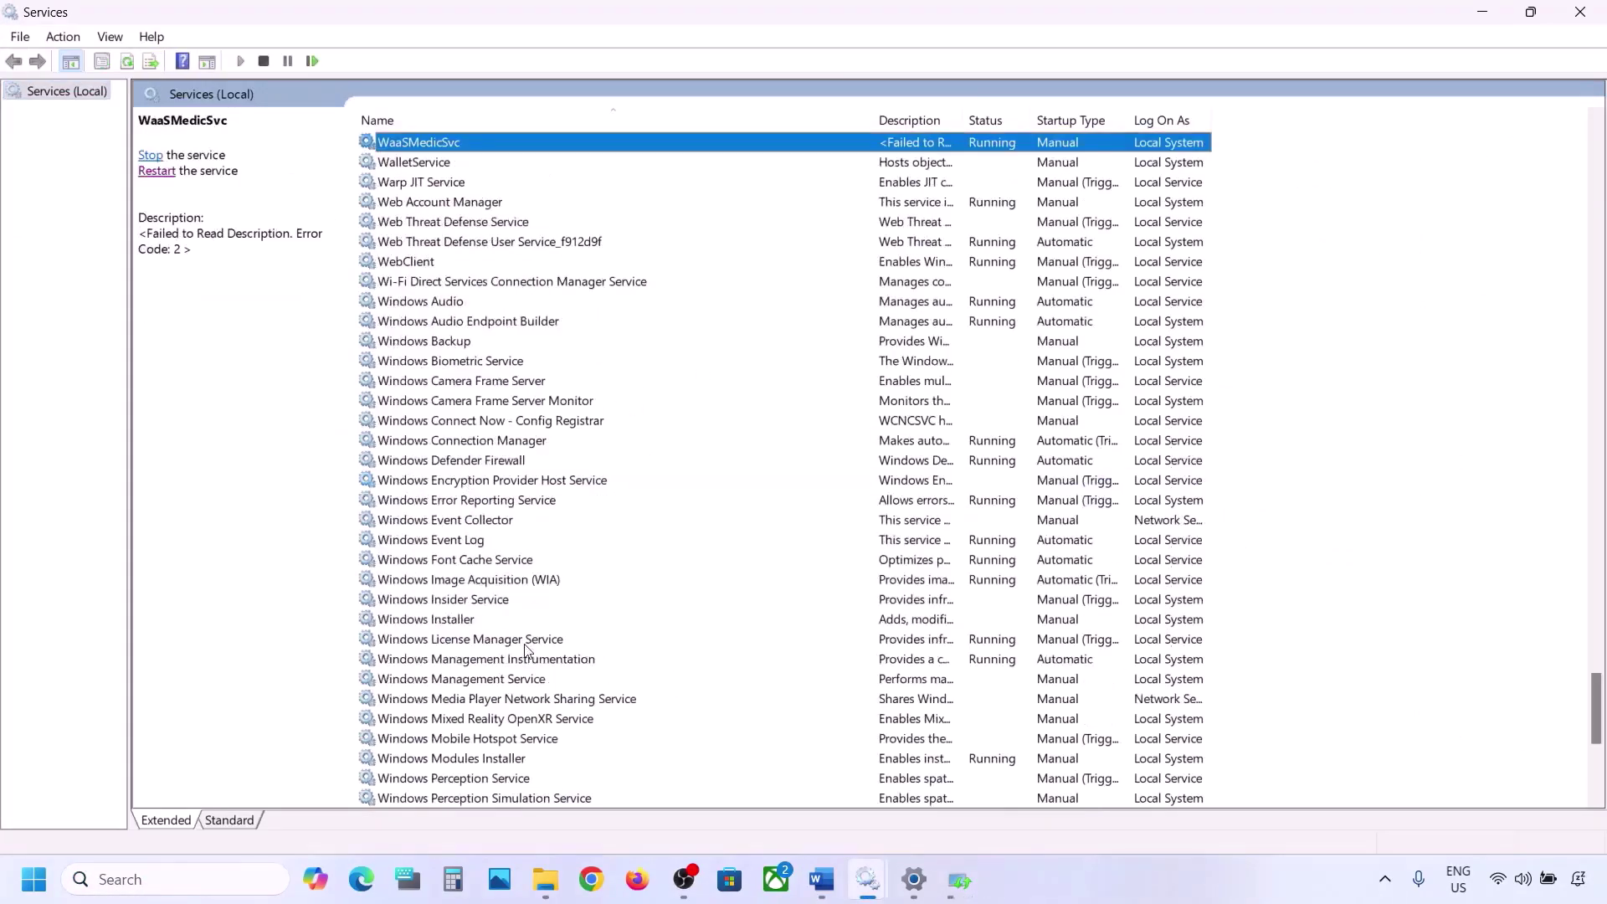
scroll(526, 650, down, 7)
click(434, 542)
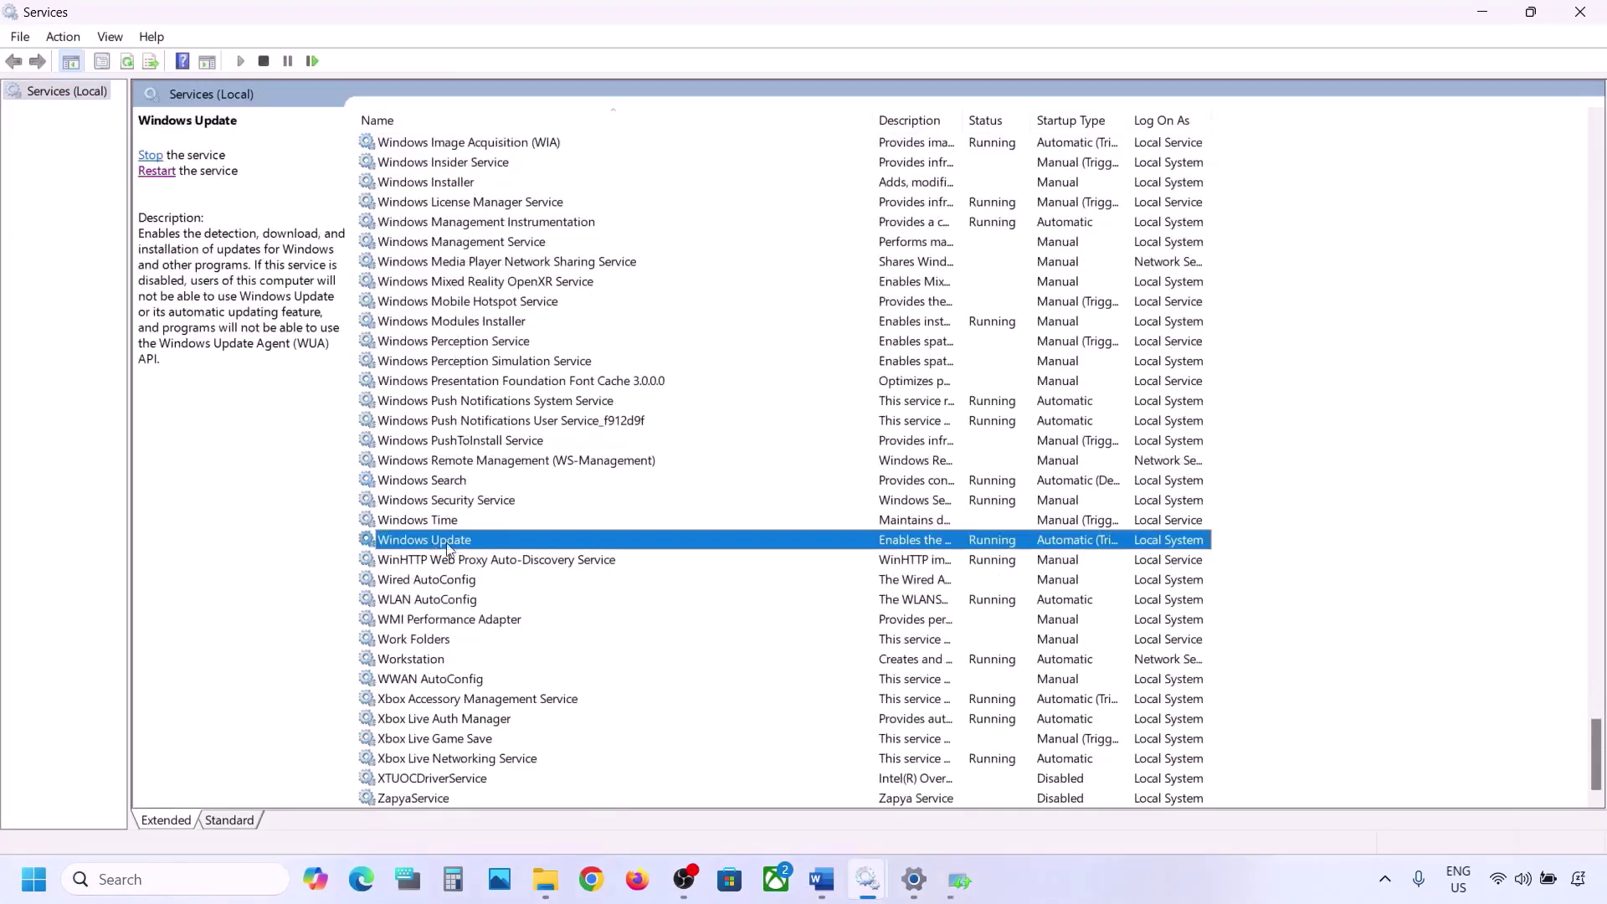
Set the Windows Update service's startup type to Automatic and restart the service.
double_click(526, 542)
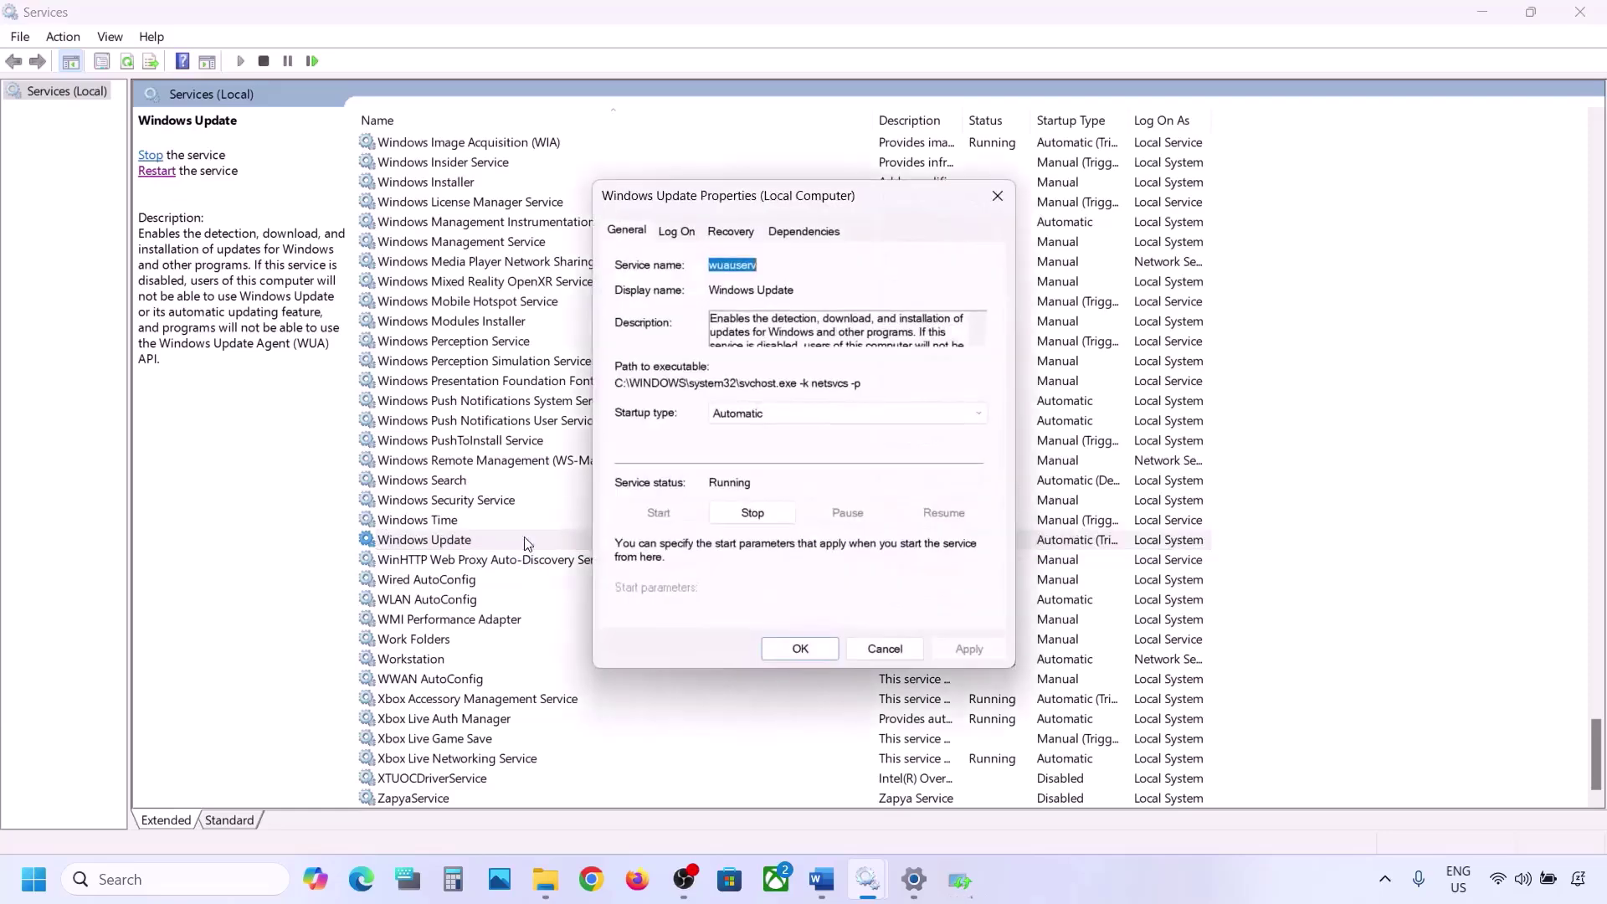
click(780, 414)
click(769, 446)
click(961, 649)
click(770, 642)
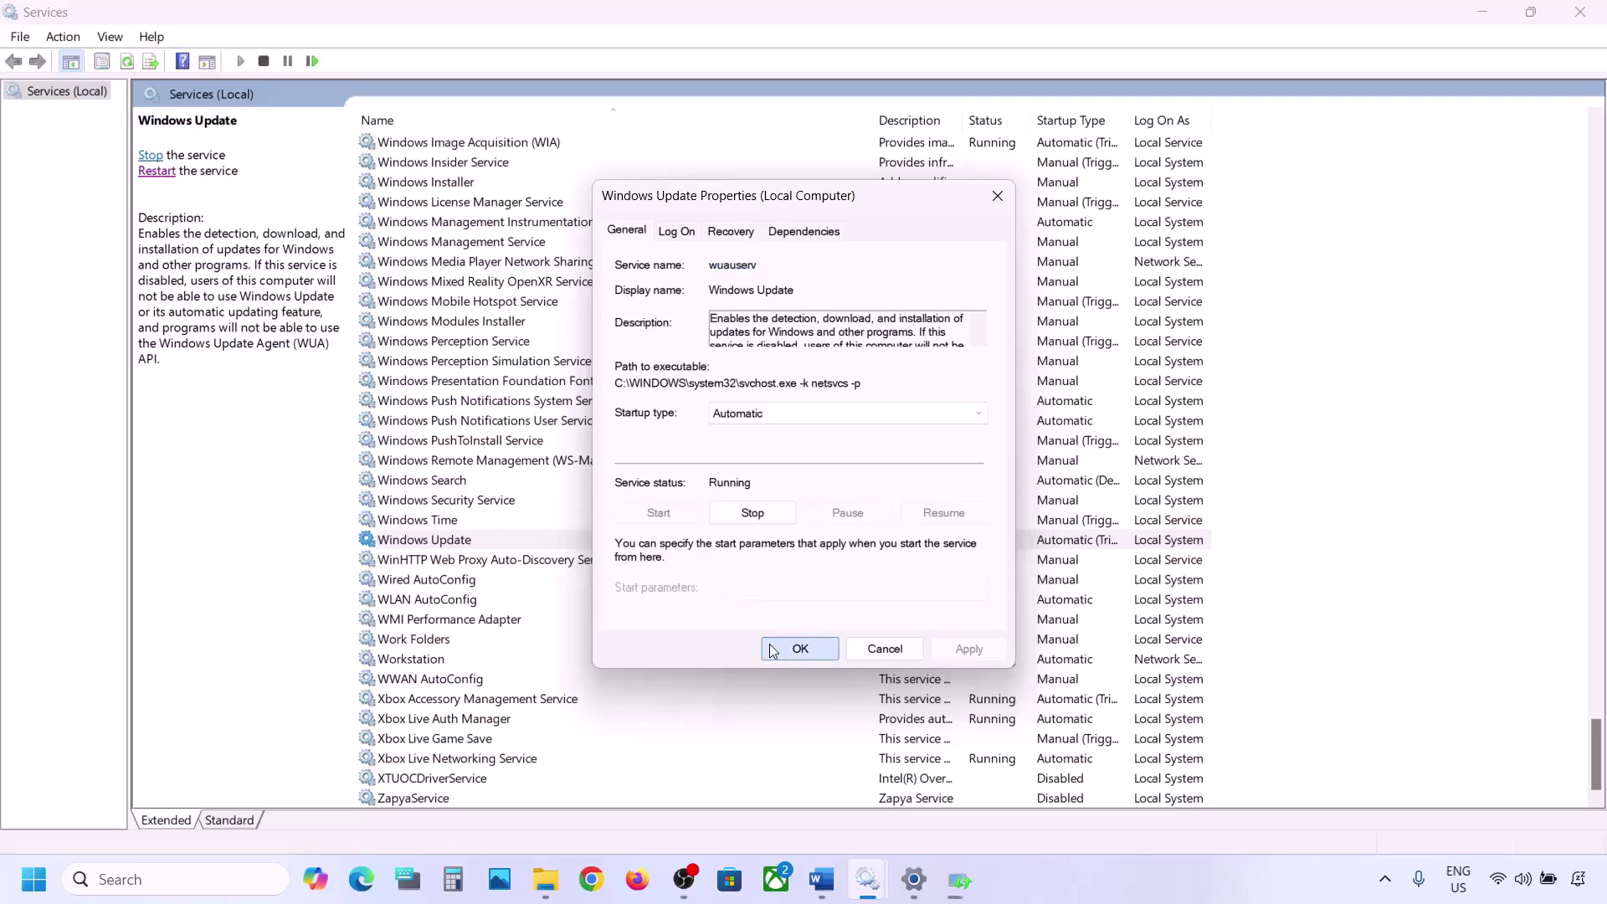
right_click(436, 545)
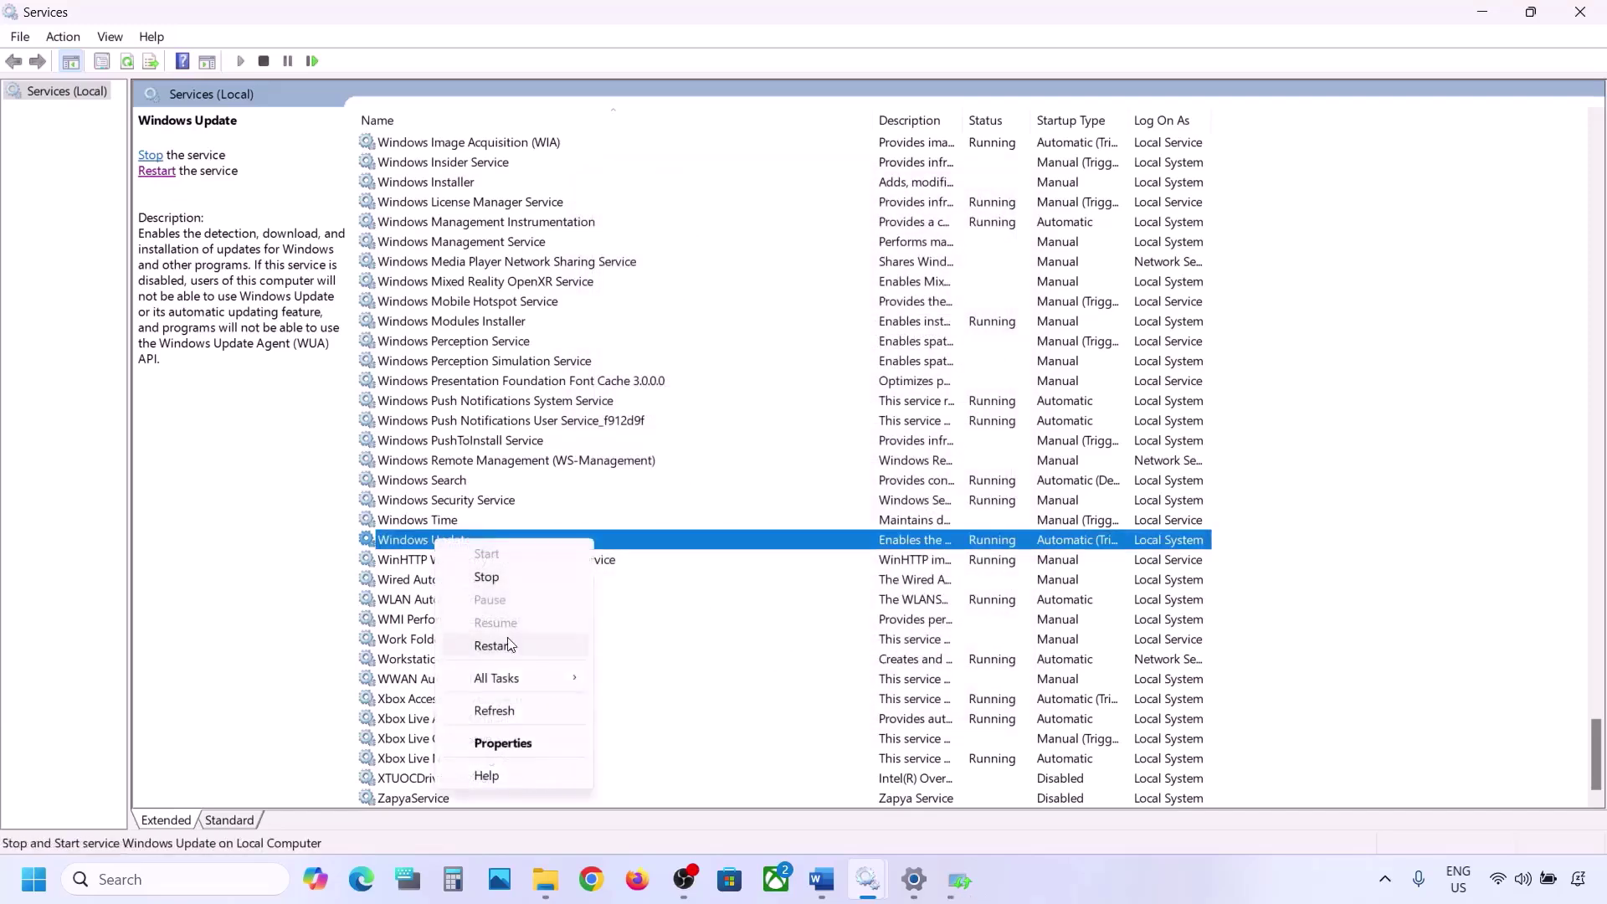
click(490, 645)
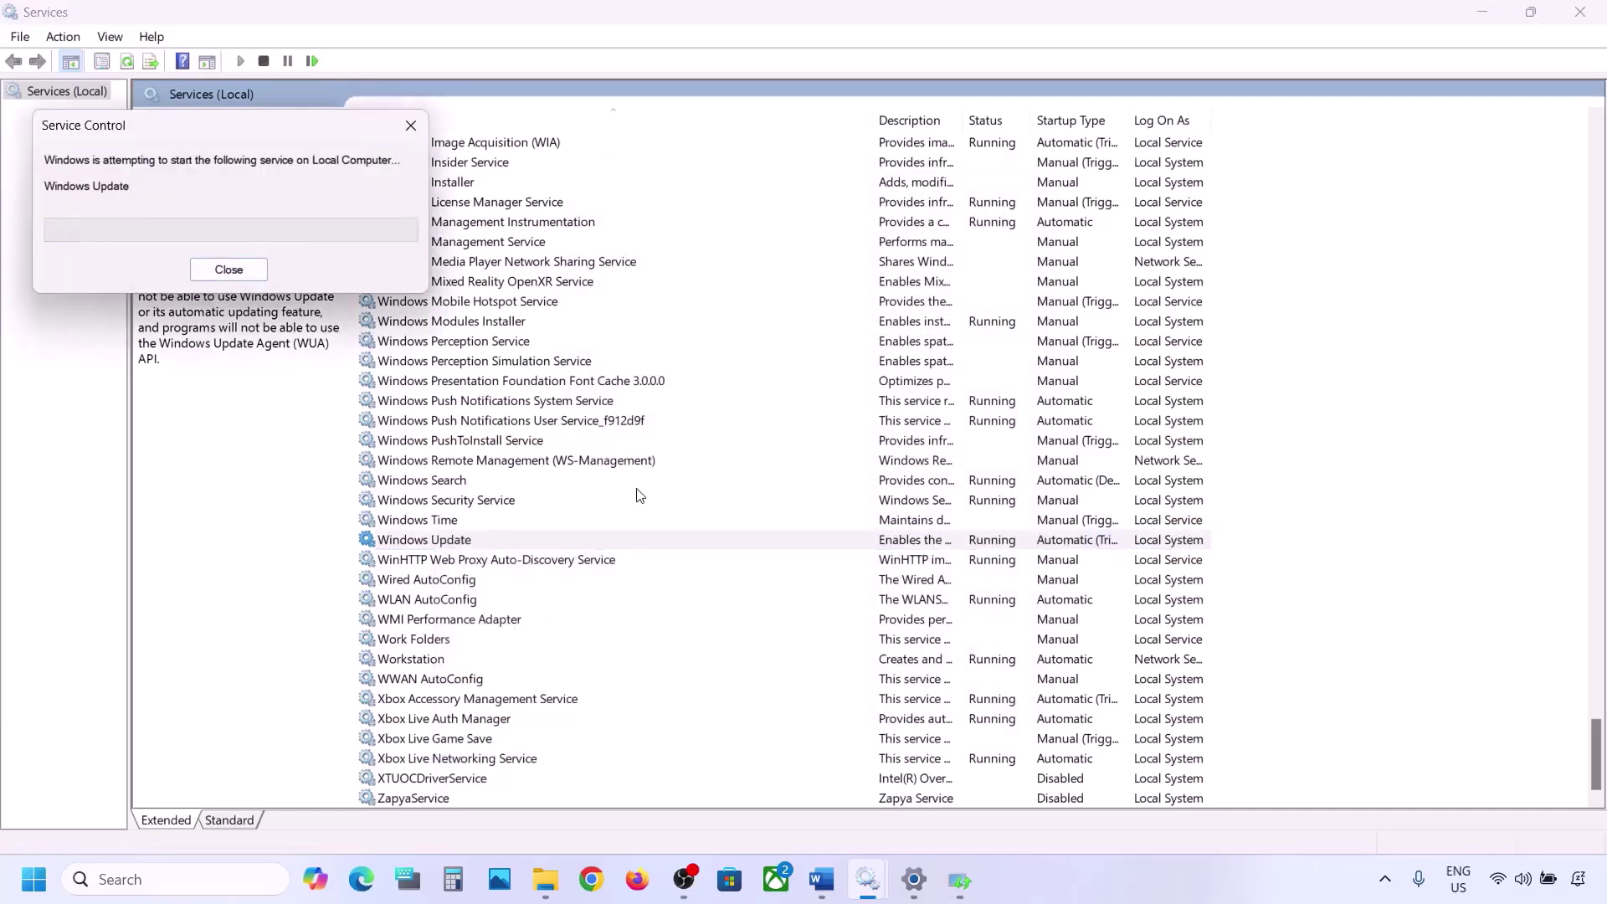
Set the Background Intelligent Transfer Service's startup type to Automatic and restart the service.
click(473, 421)
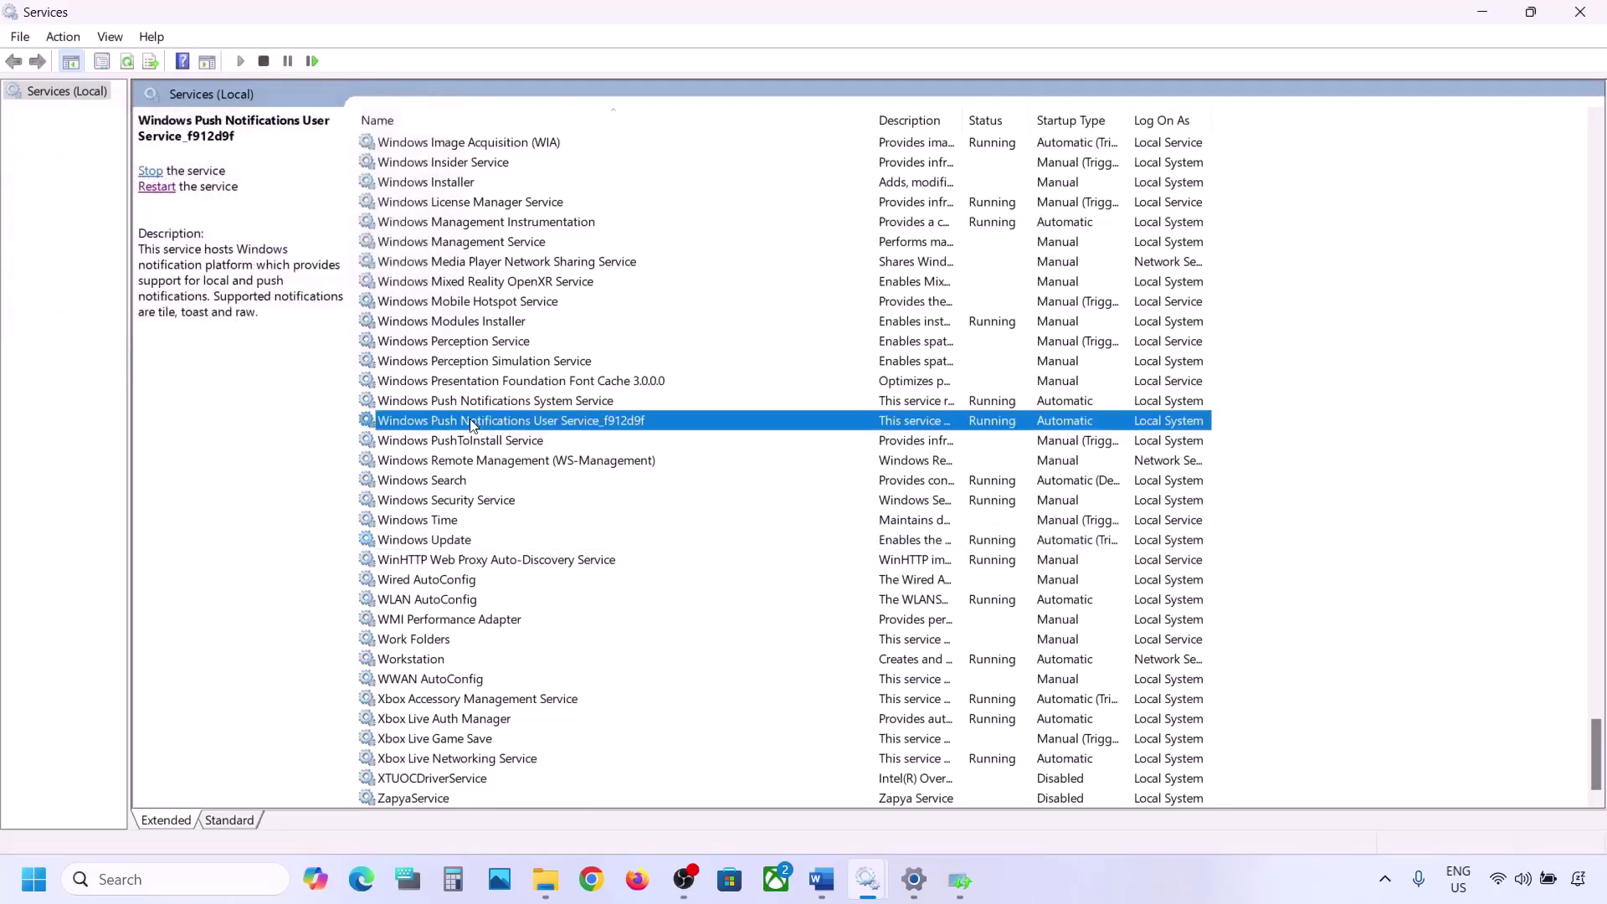
key(b)
scroll(488, 344, up, 3)
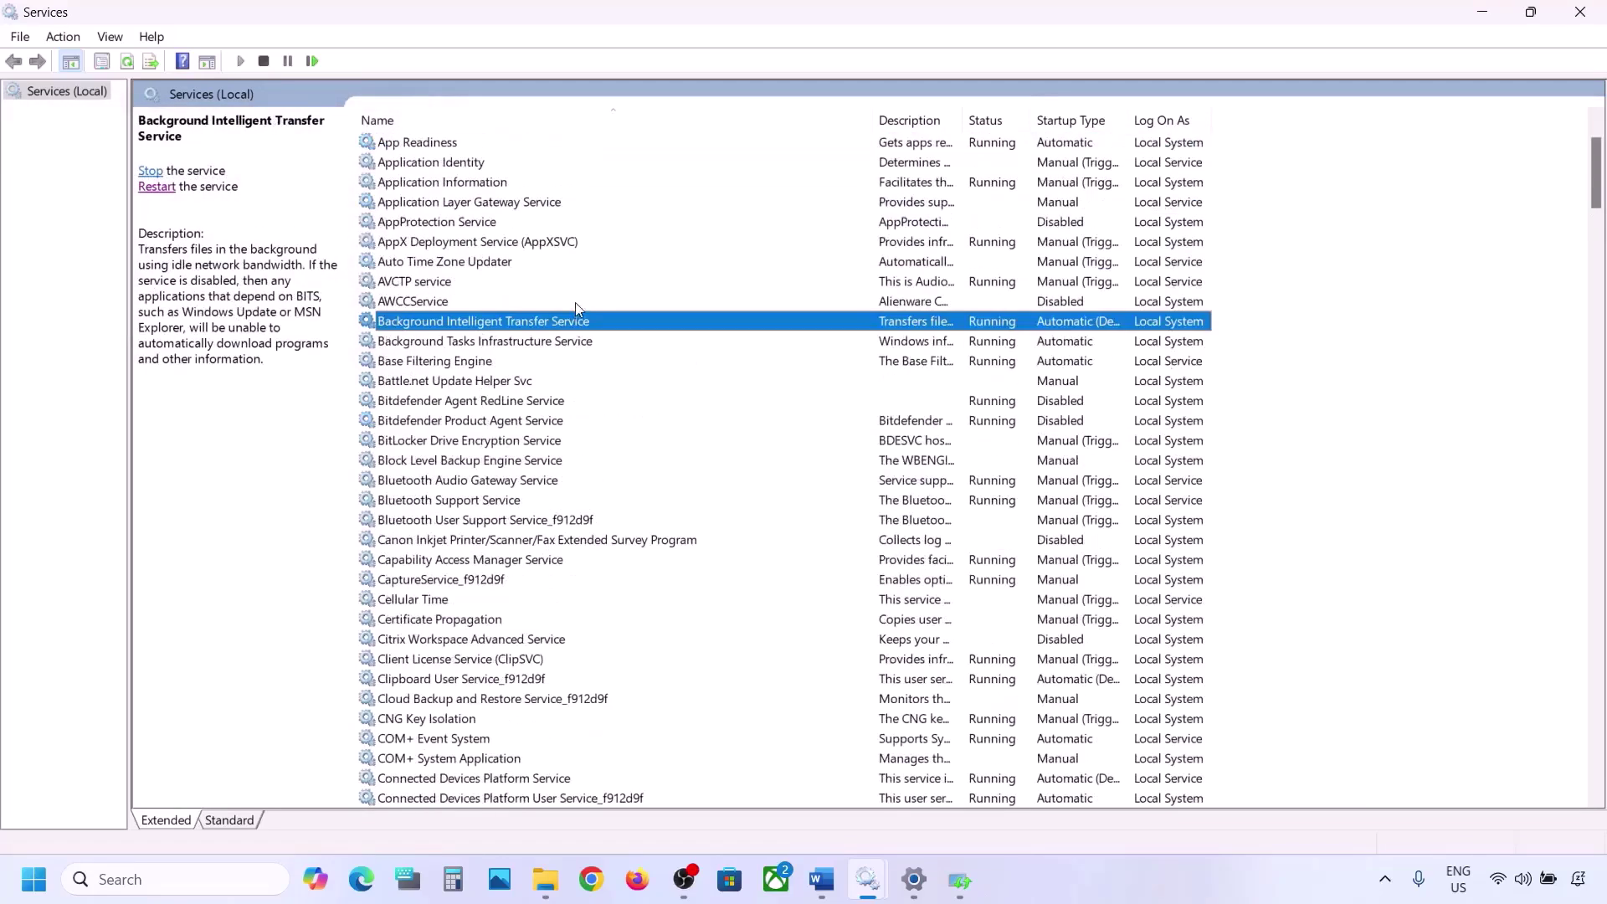
double_click(528, 326)
click(744, 414)
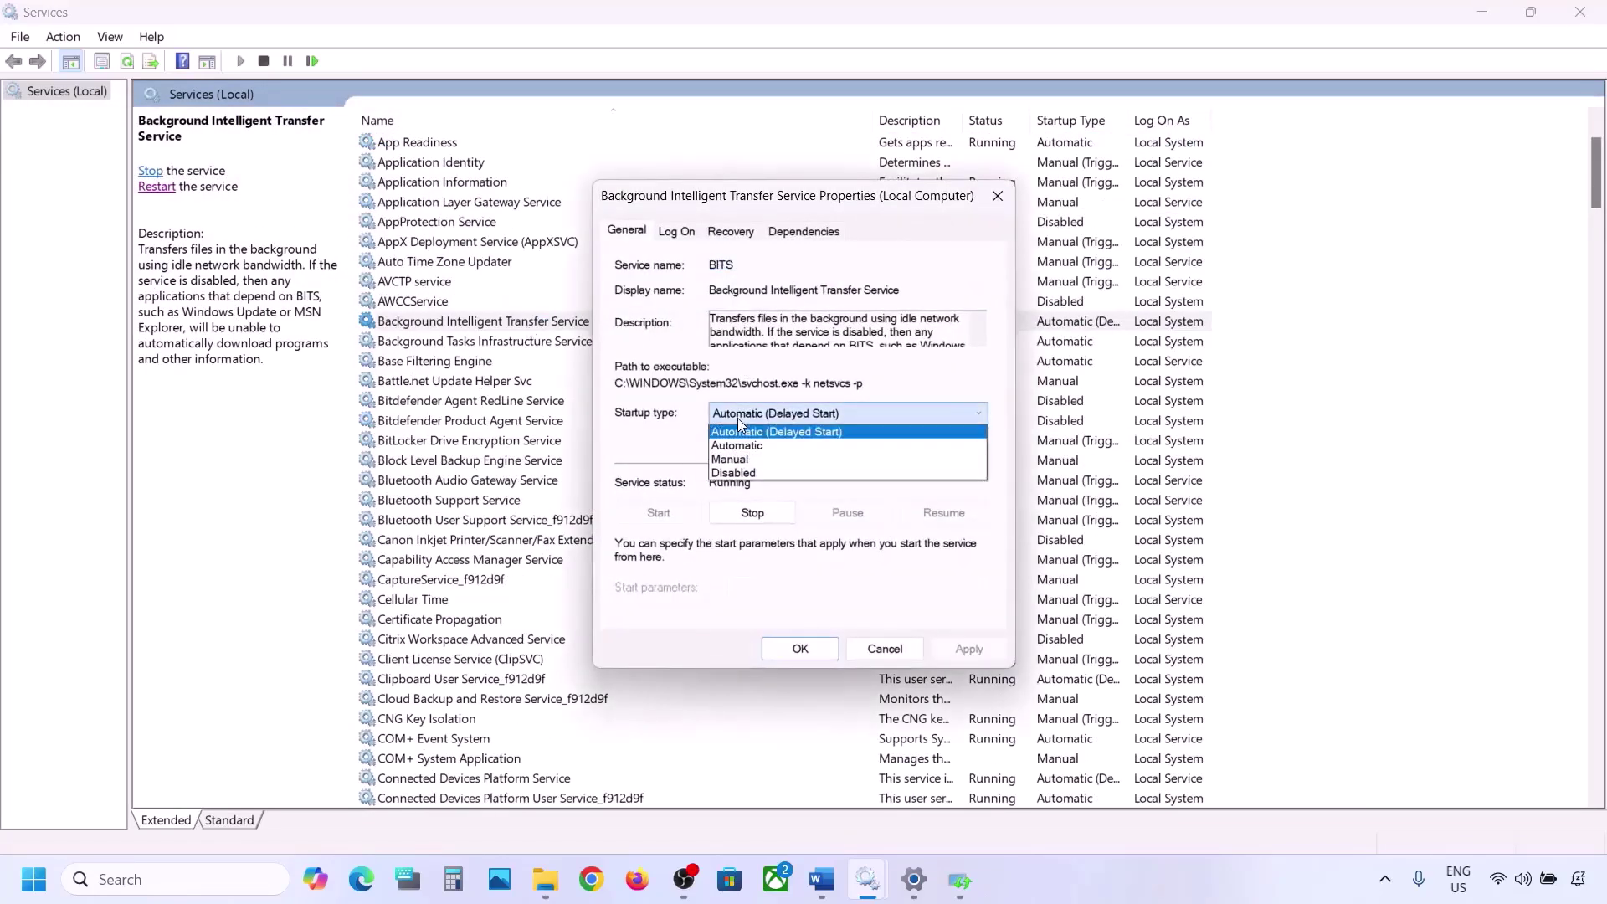
click(751, 449)
click(968, 648)
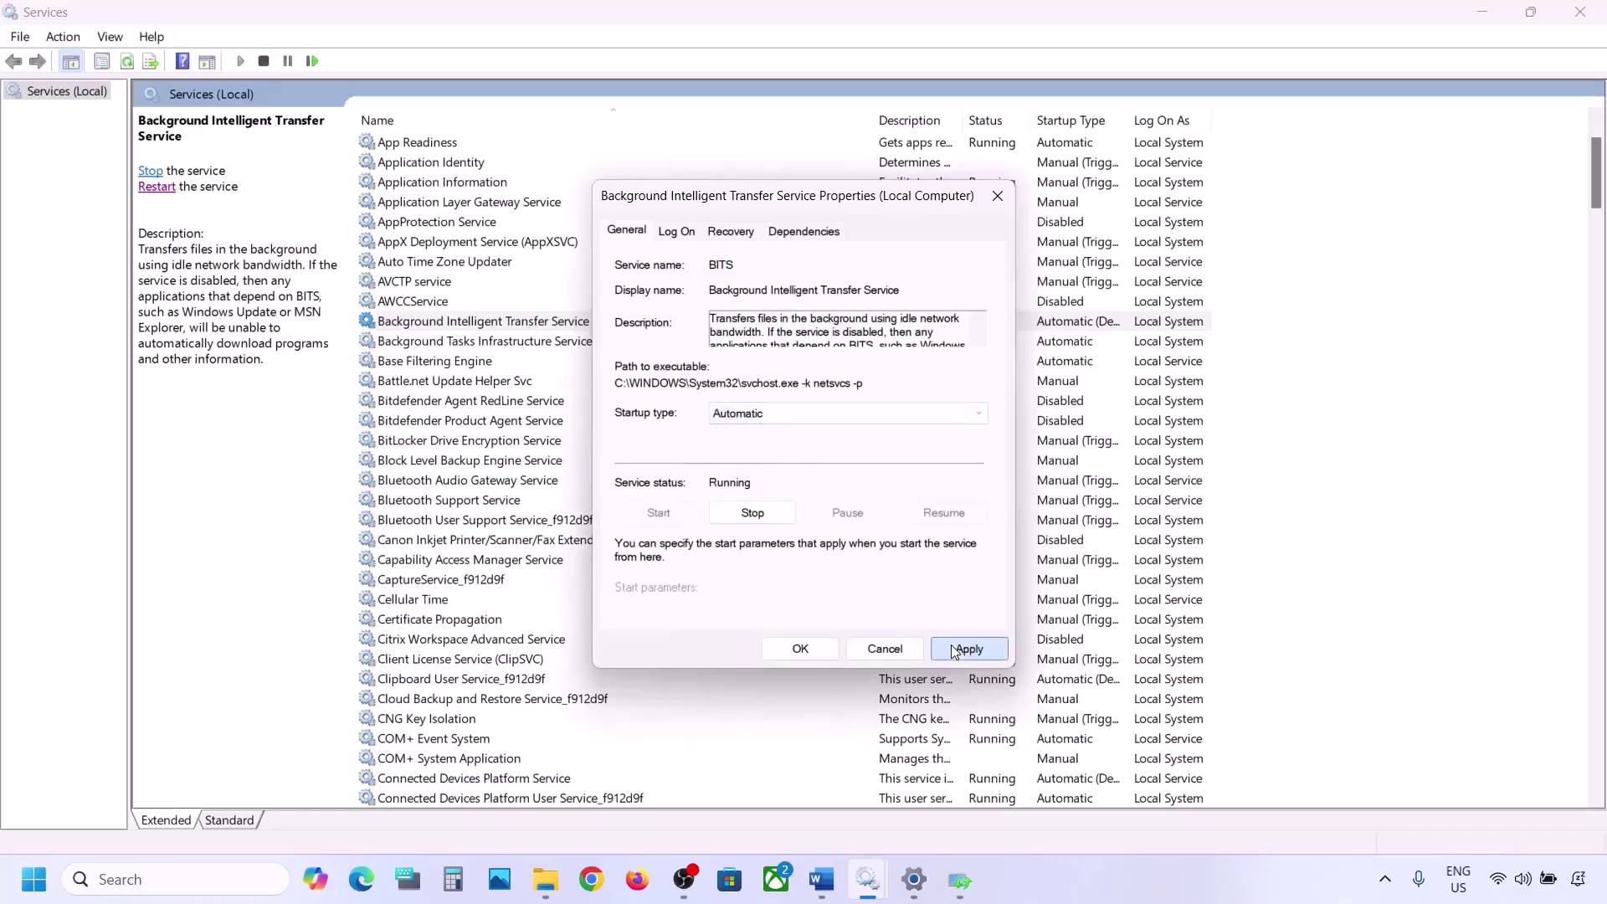
click(800, 649)
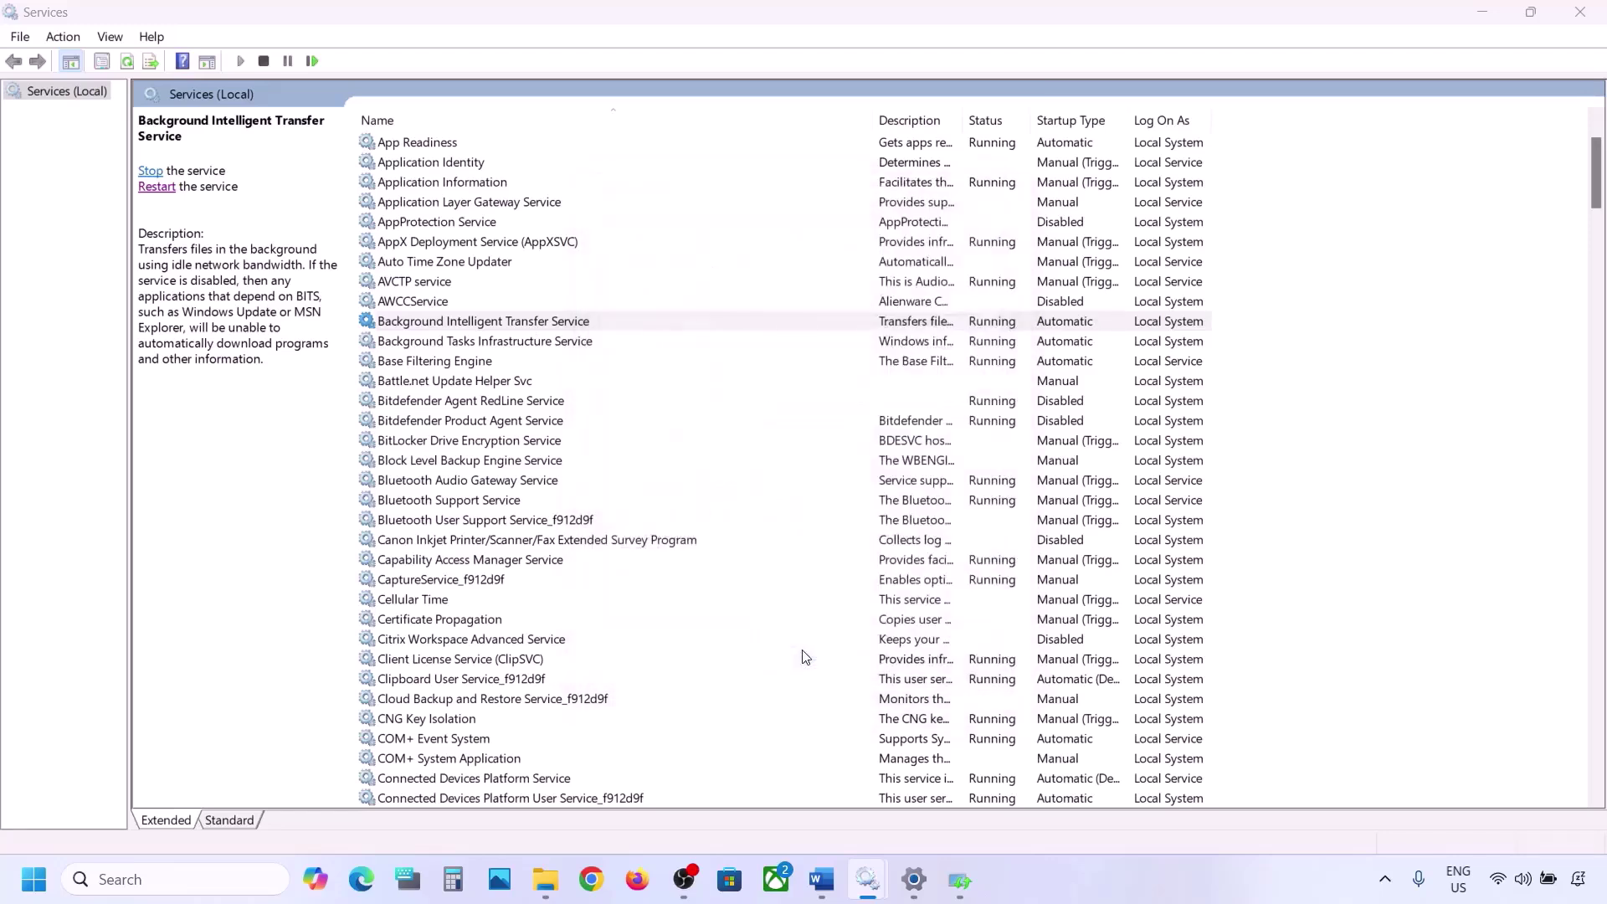
right_click(494, 327)
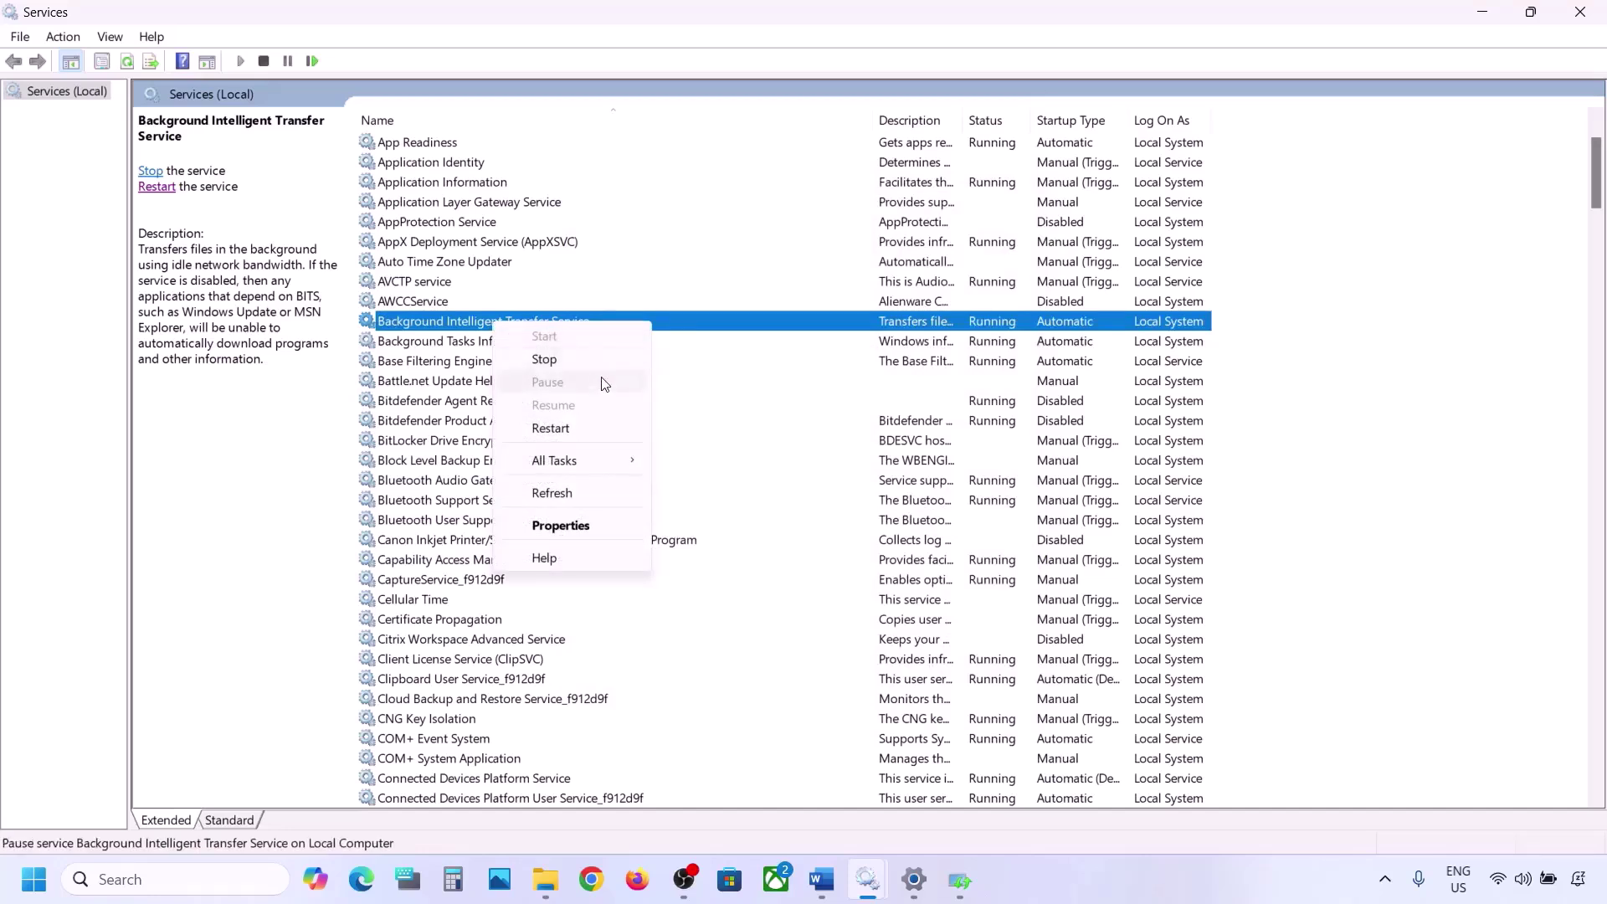
click(551, 429)
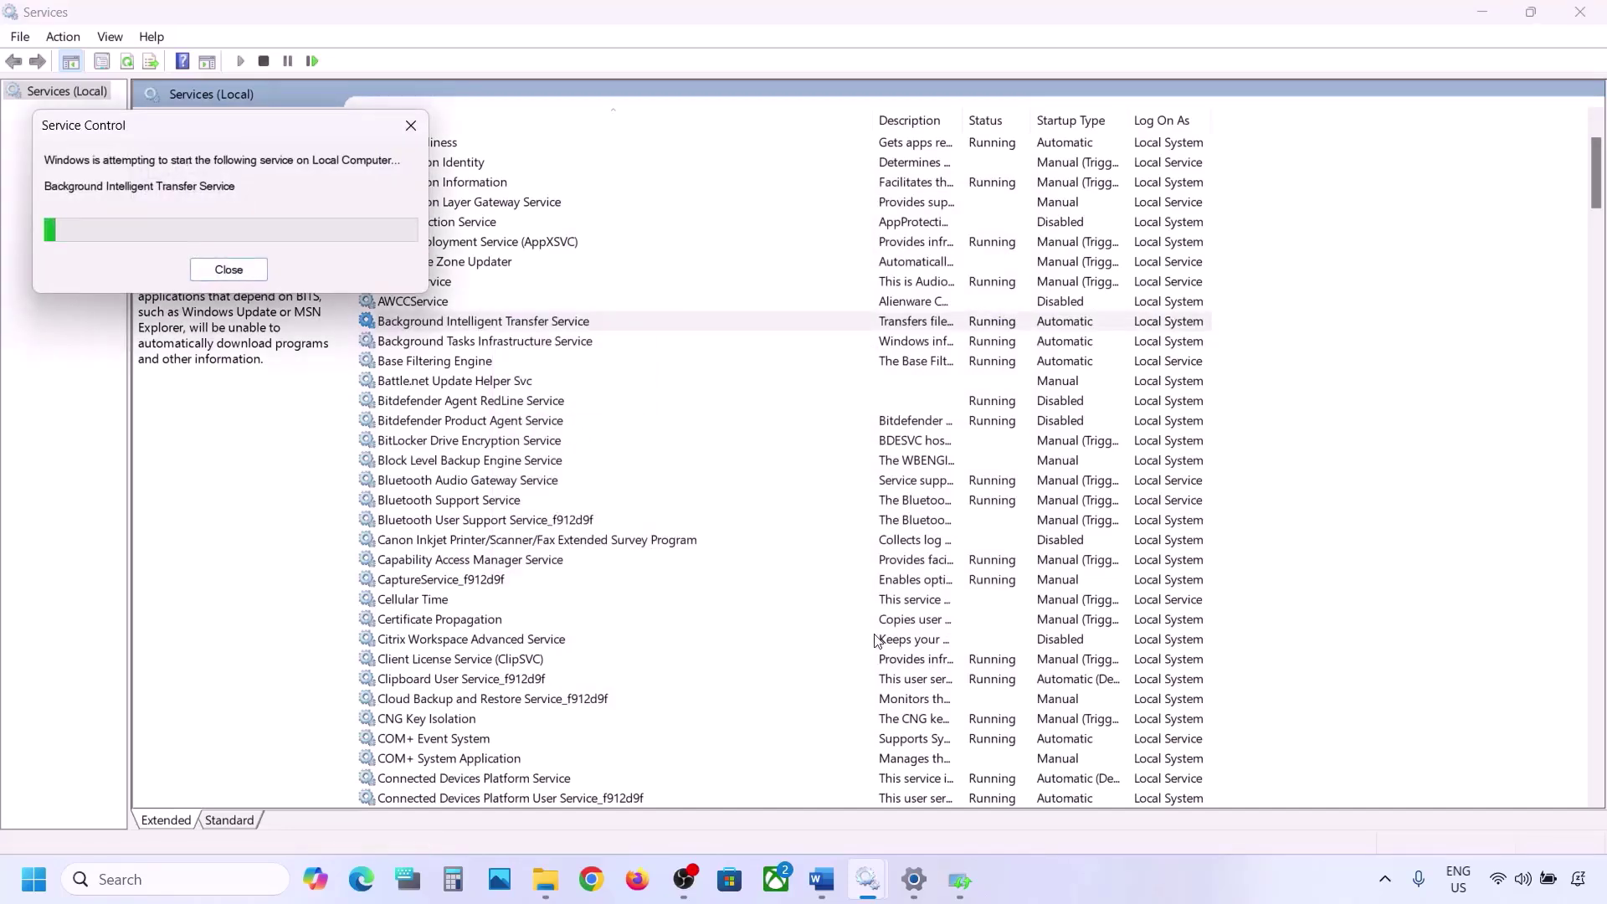
Copy the Windows 11 download link under Step 5, Use Windows 11 Installation Assistant, from the Word notes.
mouse_move(826, 885)
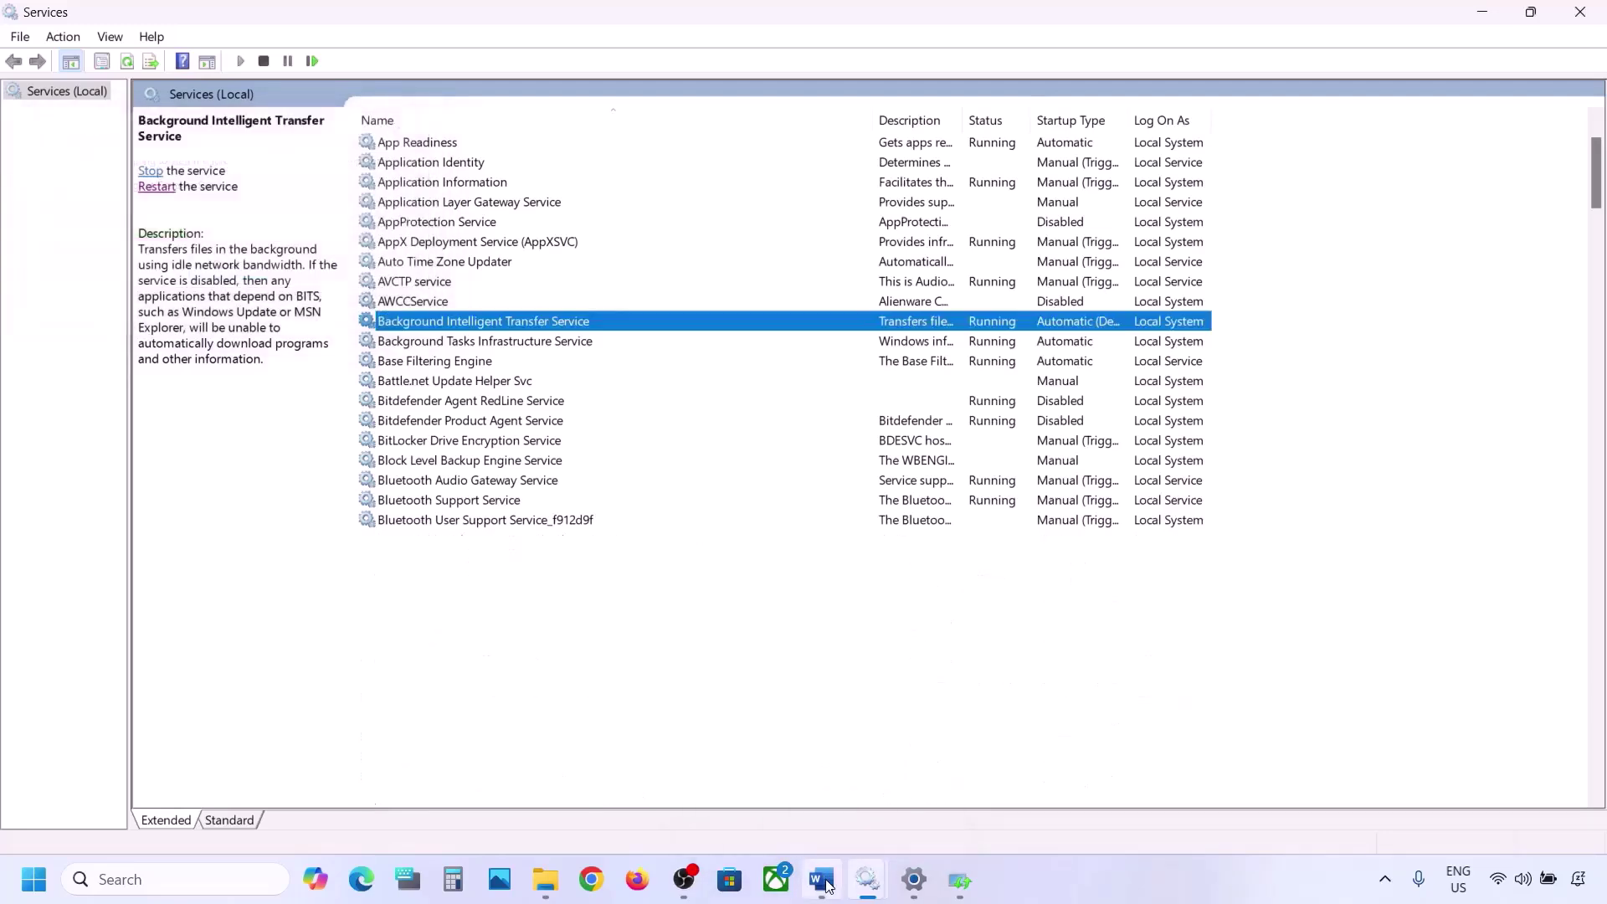
click(826, 885)
scroll(771, 603, down, 5)
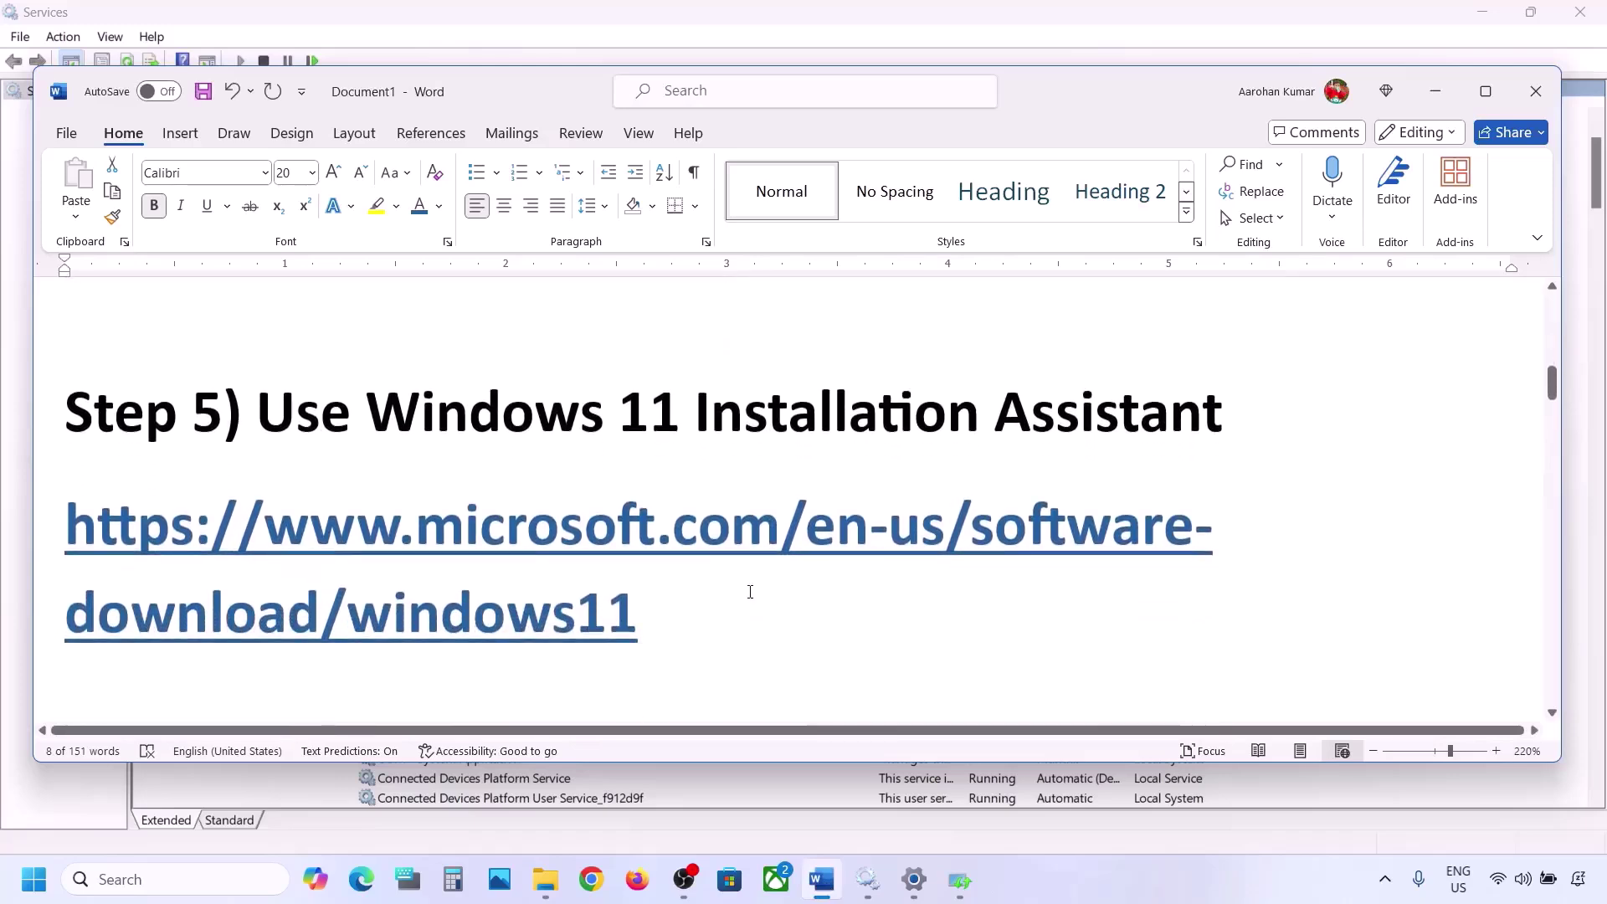
drag(664, 616, 66, 535)
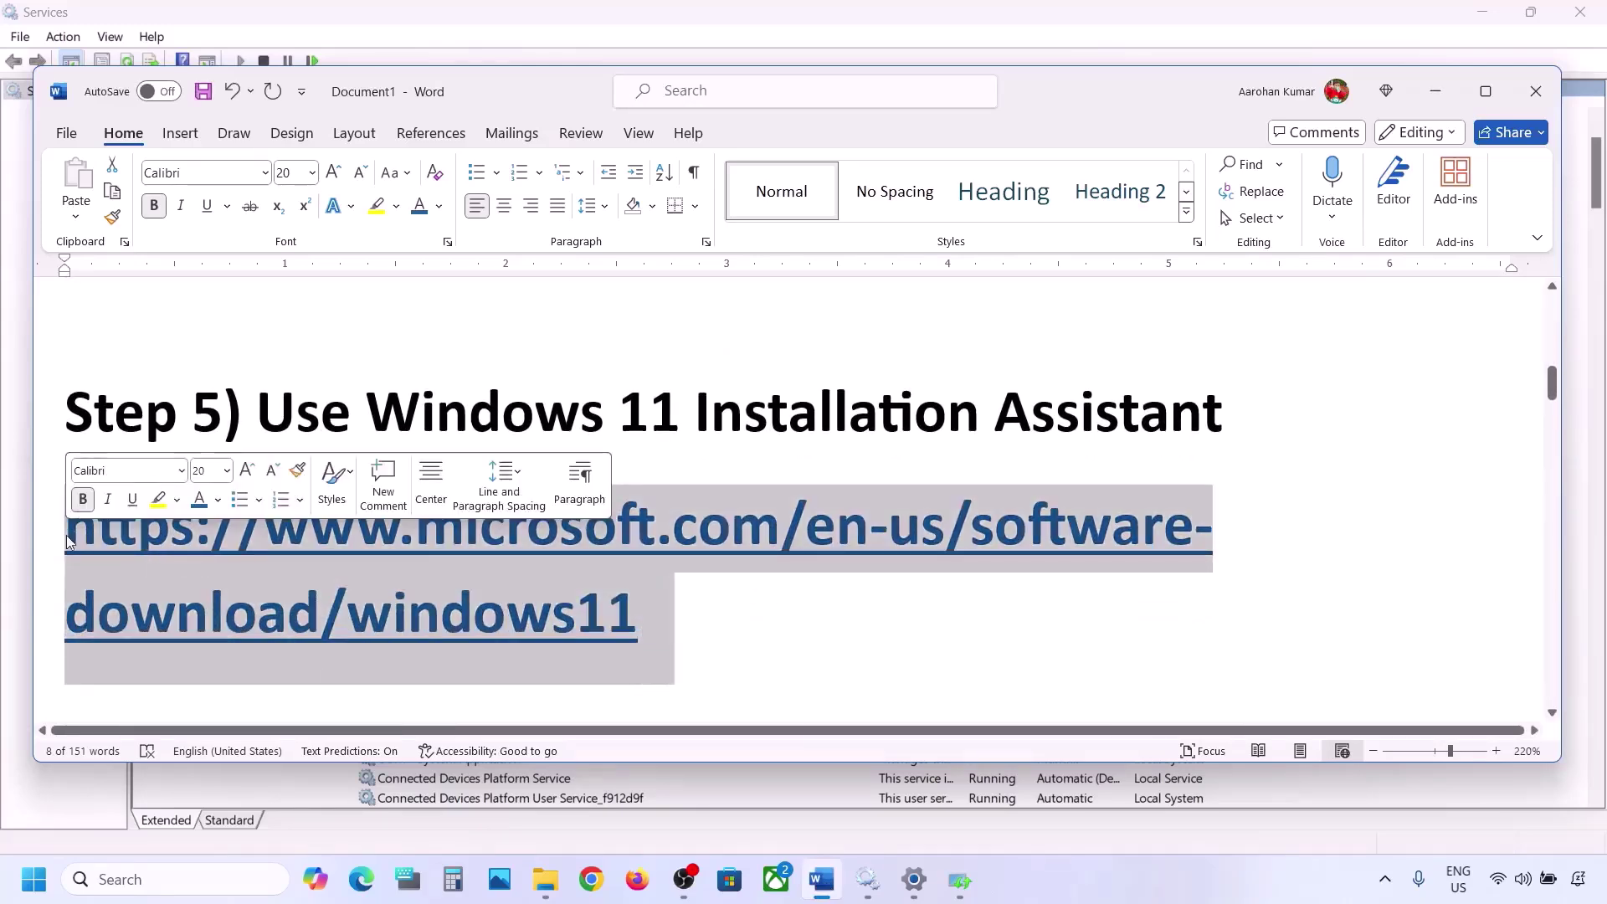
right_click(67, 535)
click(158, 391)
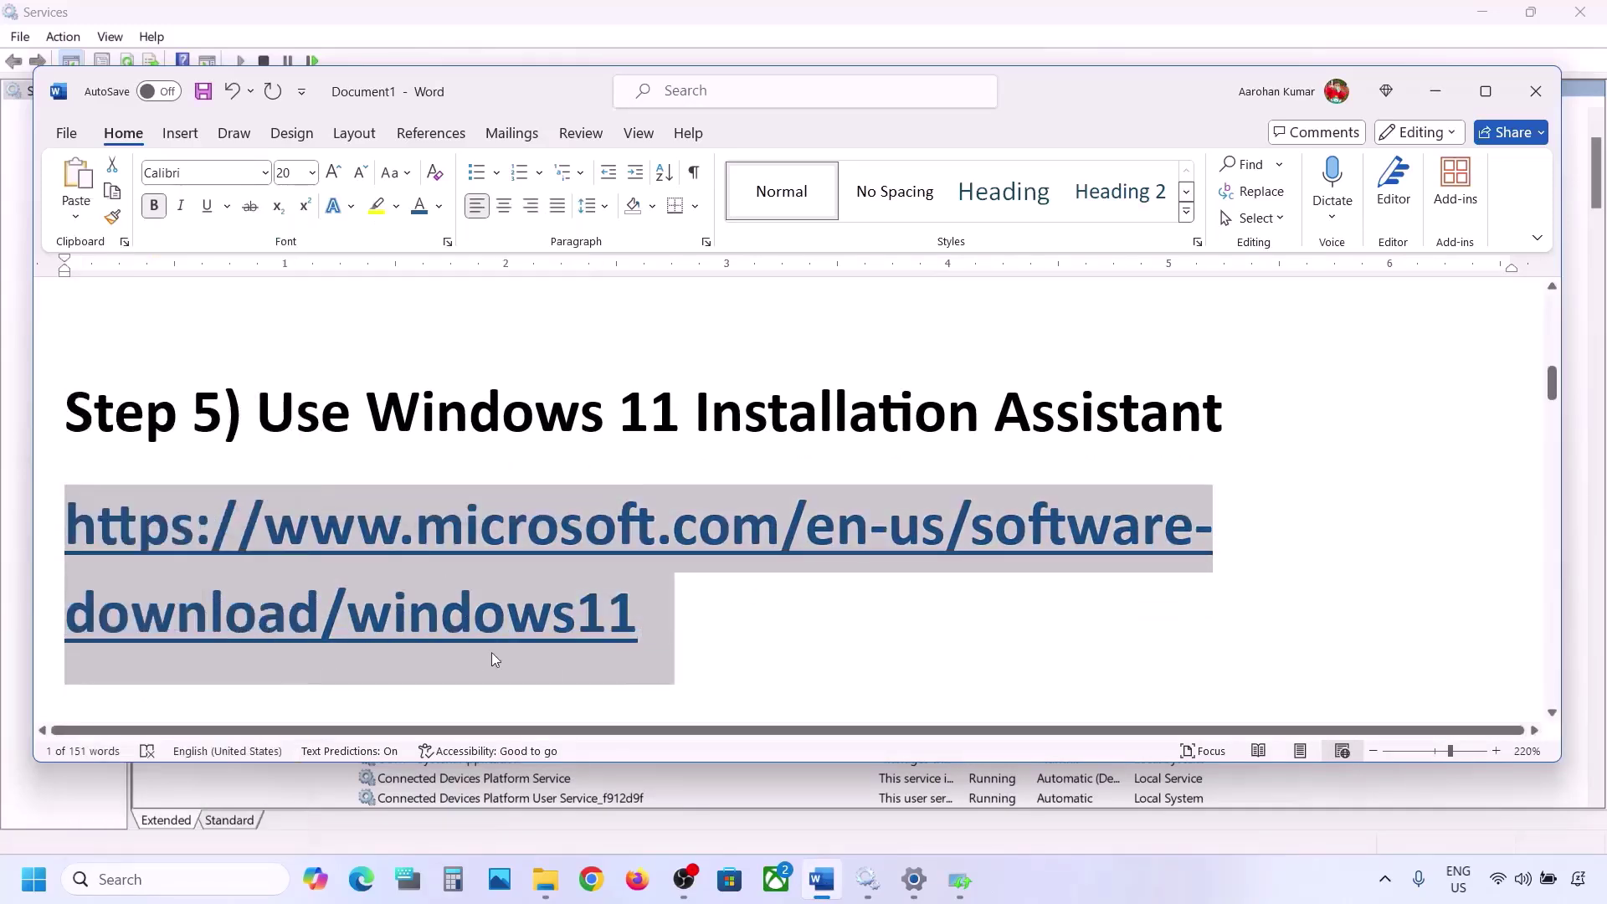
Switch to Chrome and load the copied address microsoft.com/en-us/software-download/windows11.
click(591, 879)
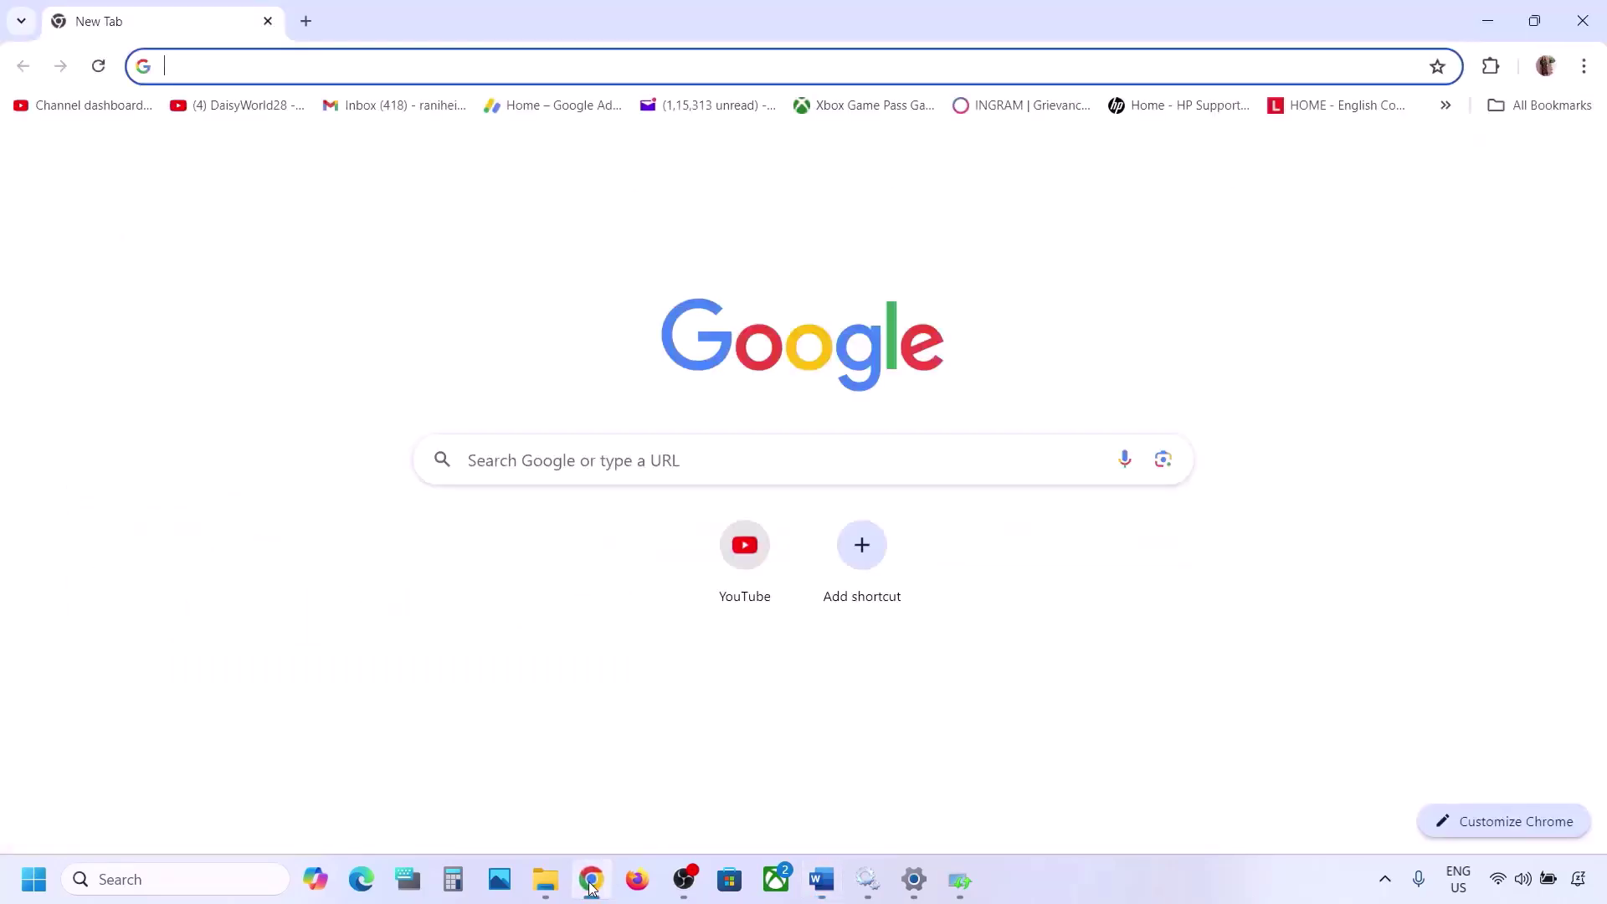
key(ctrl+v)
key(Return)
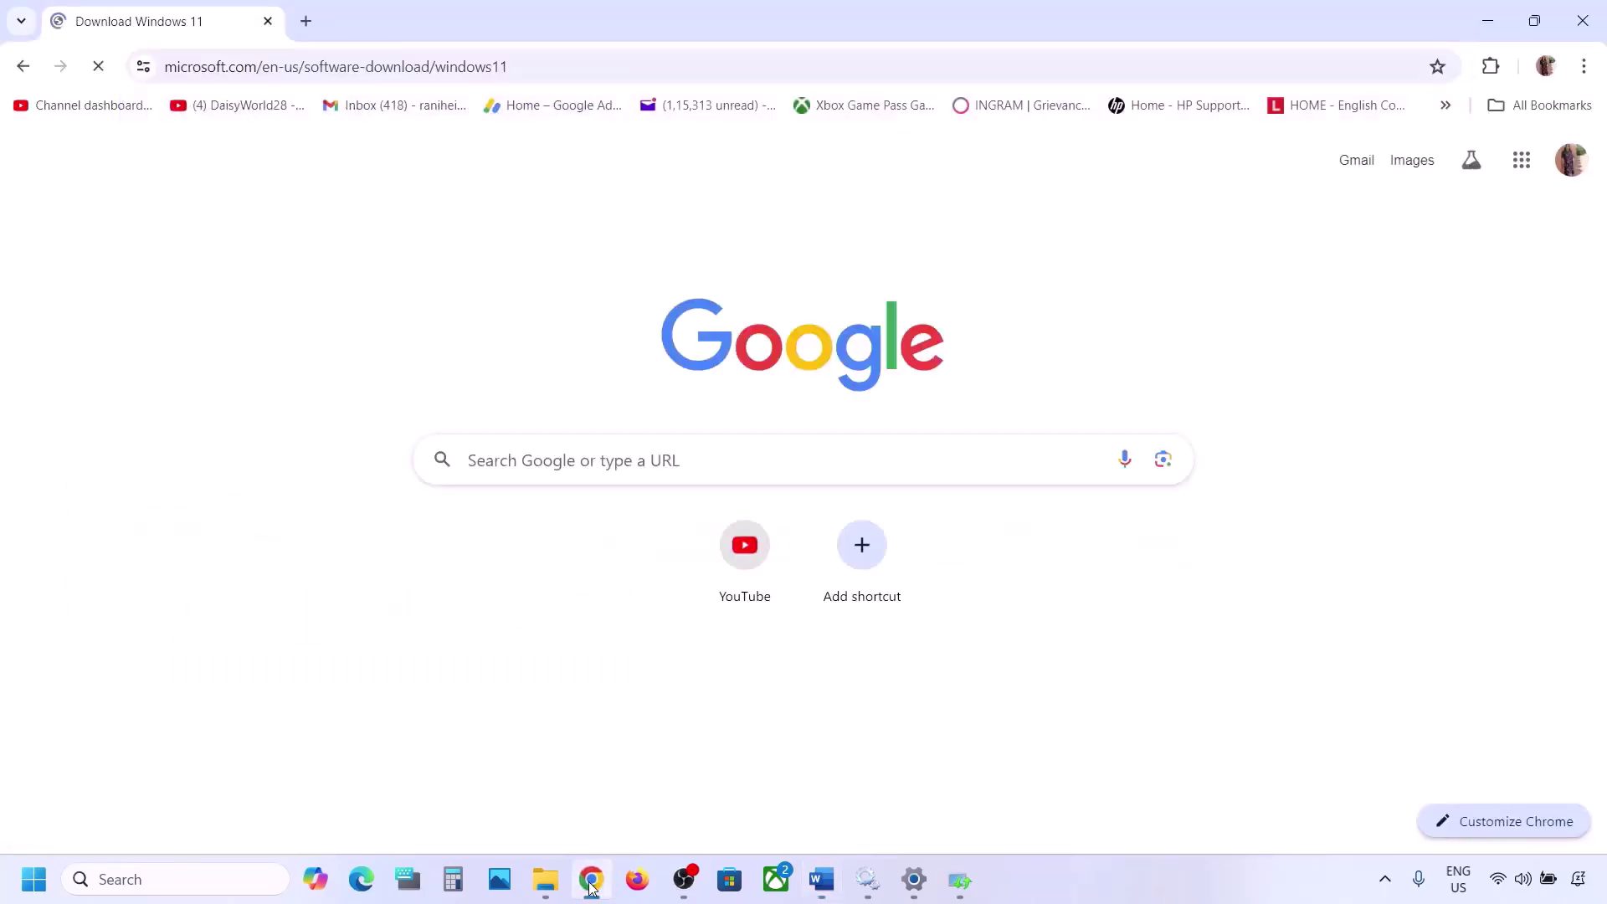
Download and run the Windows 11 Installation Assistant, then dismiss its window.
scroll(683, 565, down, 1)
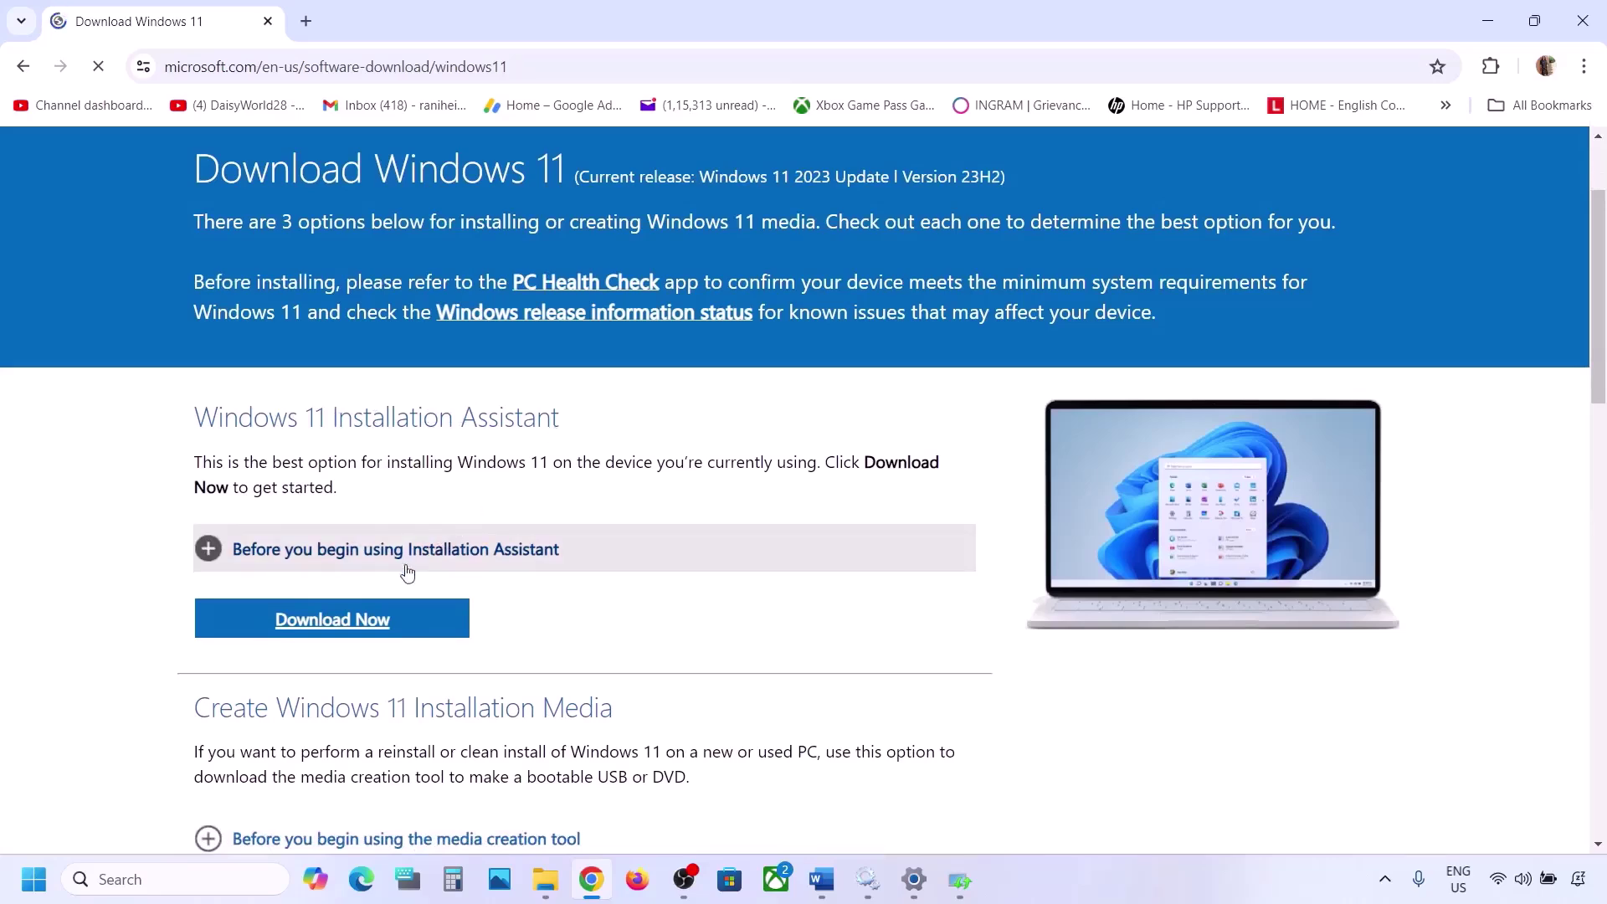
click(342, 618)
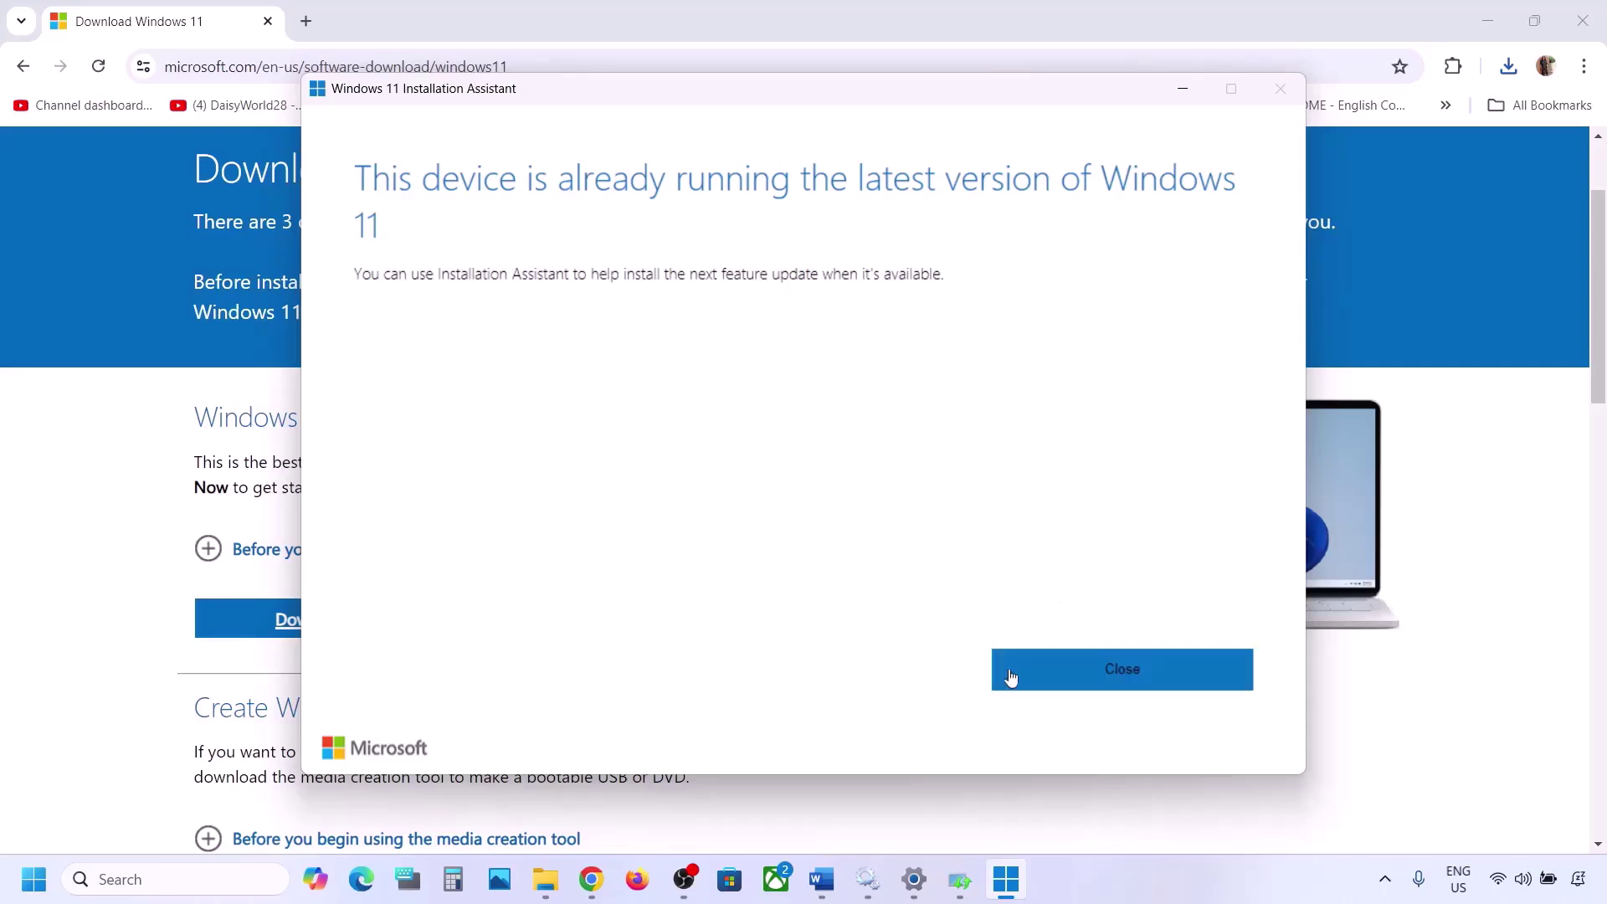
click(1192, 94)
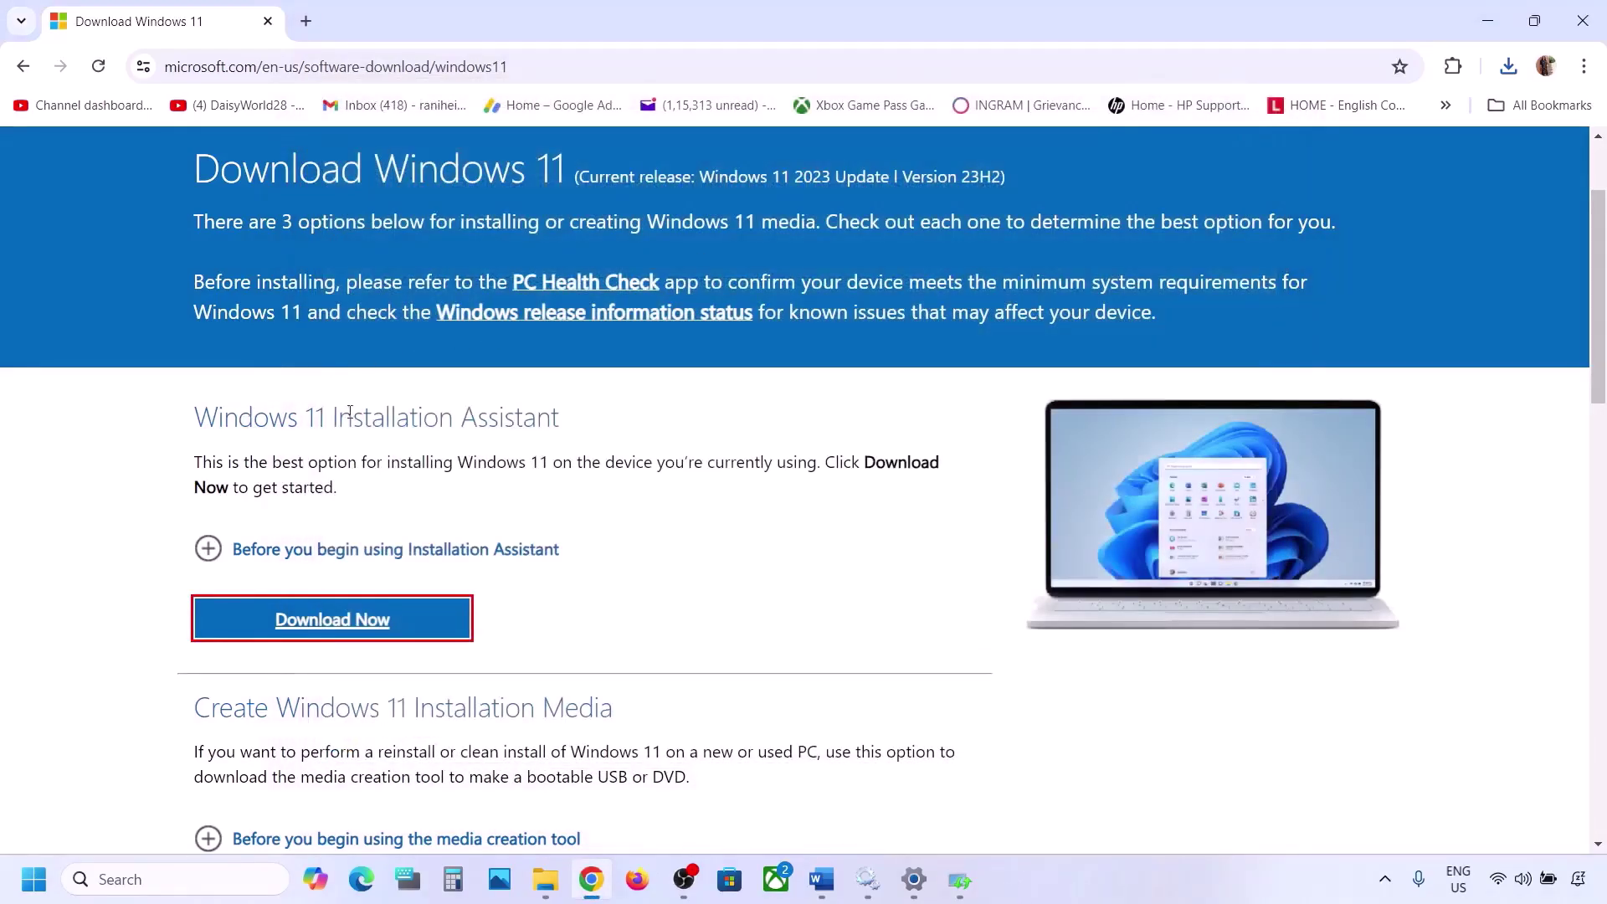
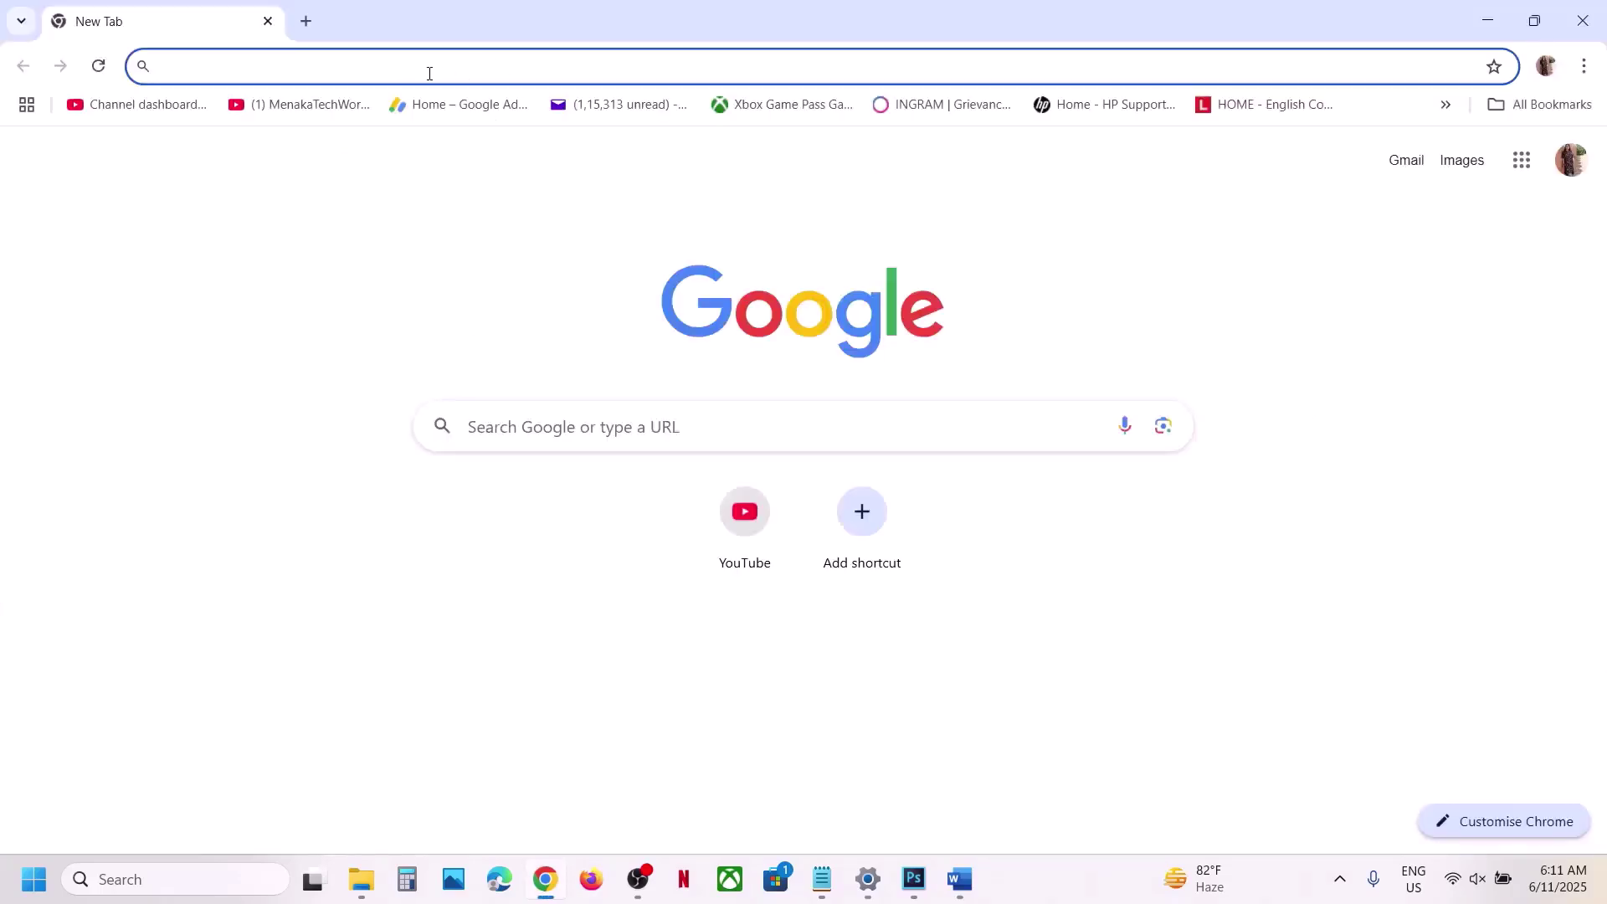
Load catalog.update.microsoft.com/Home.aspx in Chrome and copy the update number KB5060842 from the Windows Update settings.
text(https://www.catalog.update.microsoft.com/Home.aspx)
key(Return)
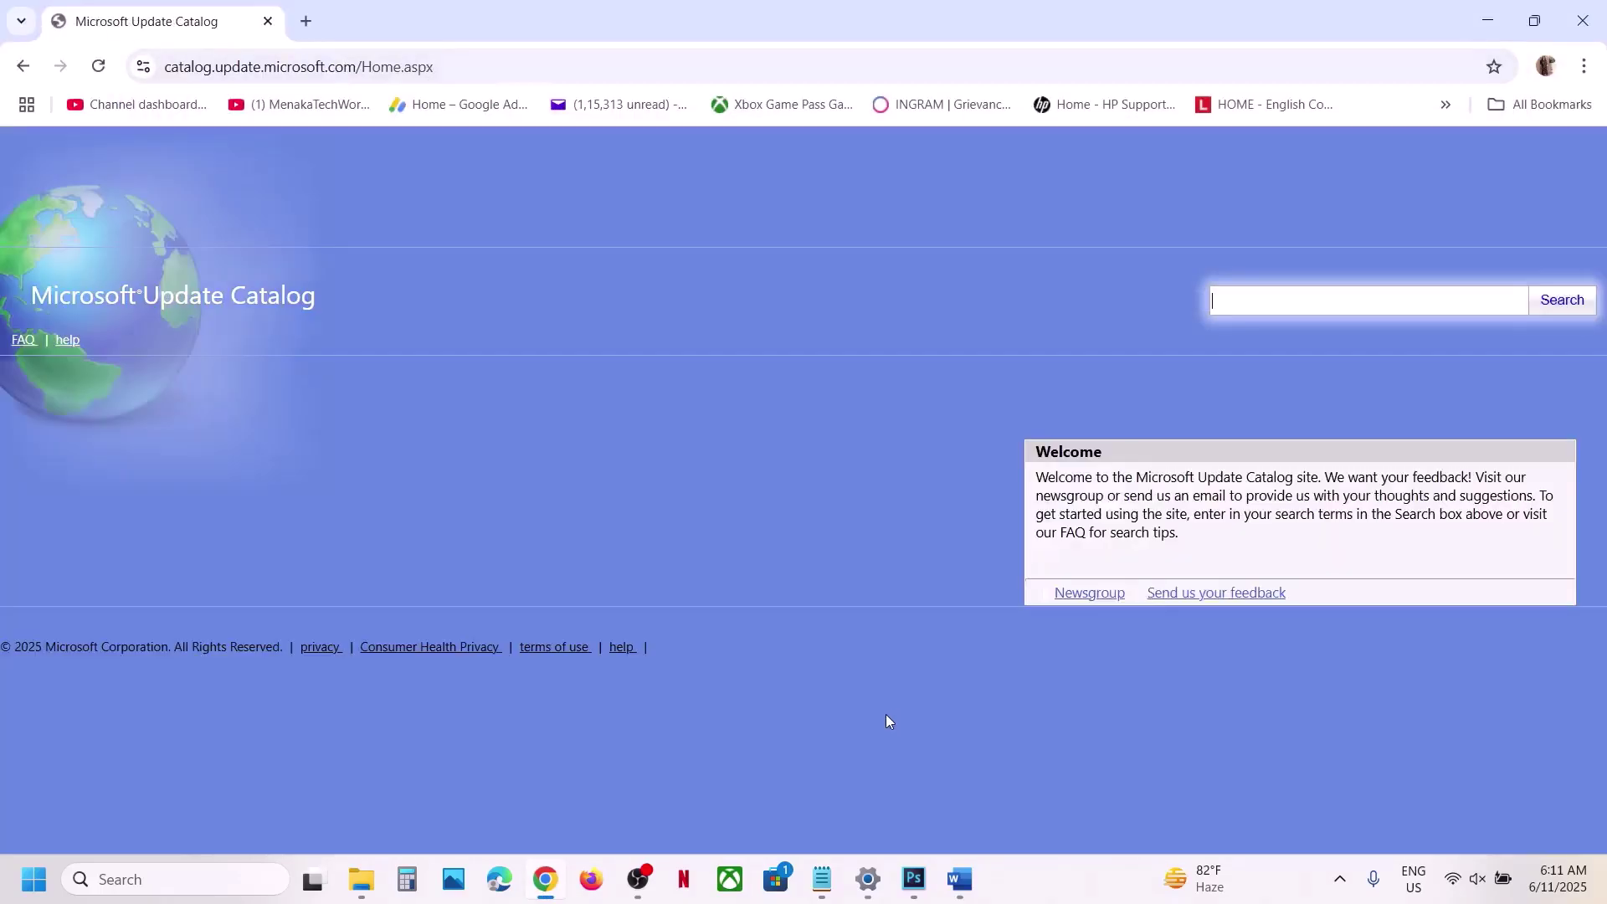
click(871, 878)
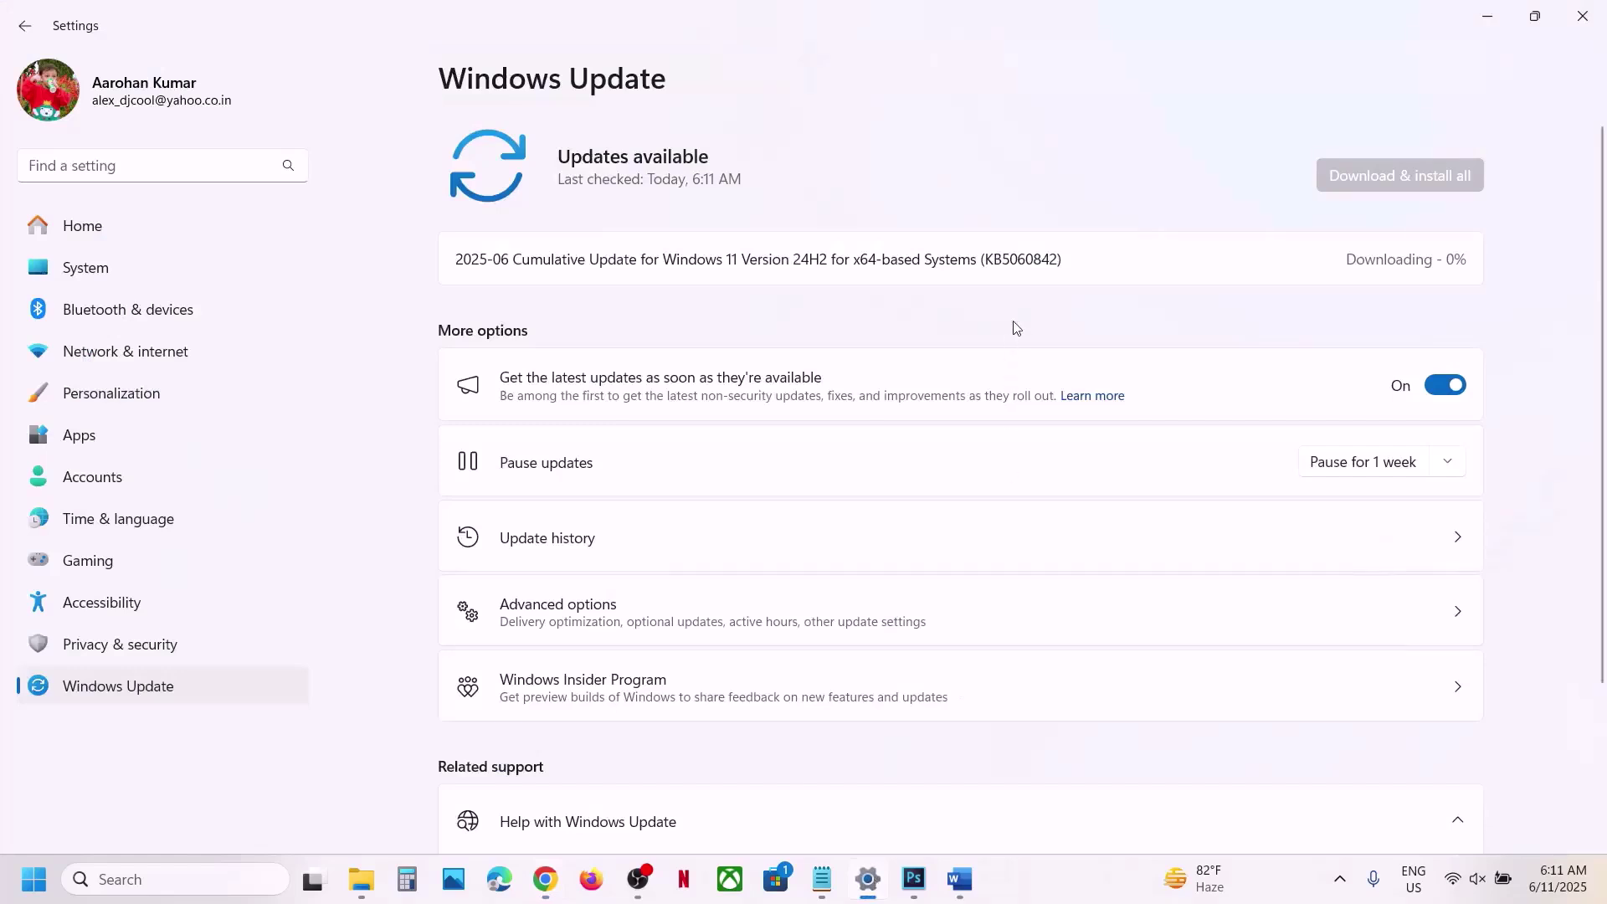
double_click(1024, 259)
double_click(1023, 258)
key(ctrl+c)
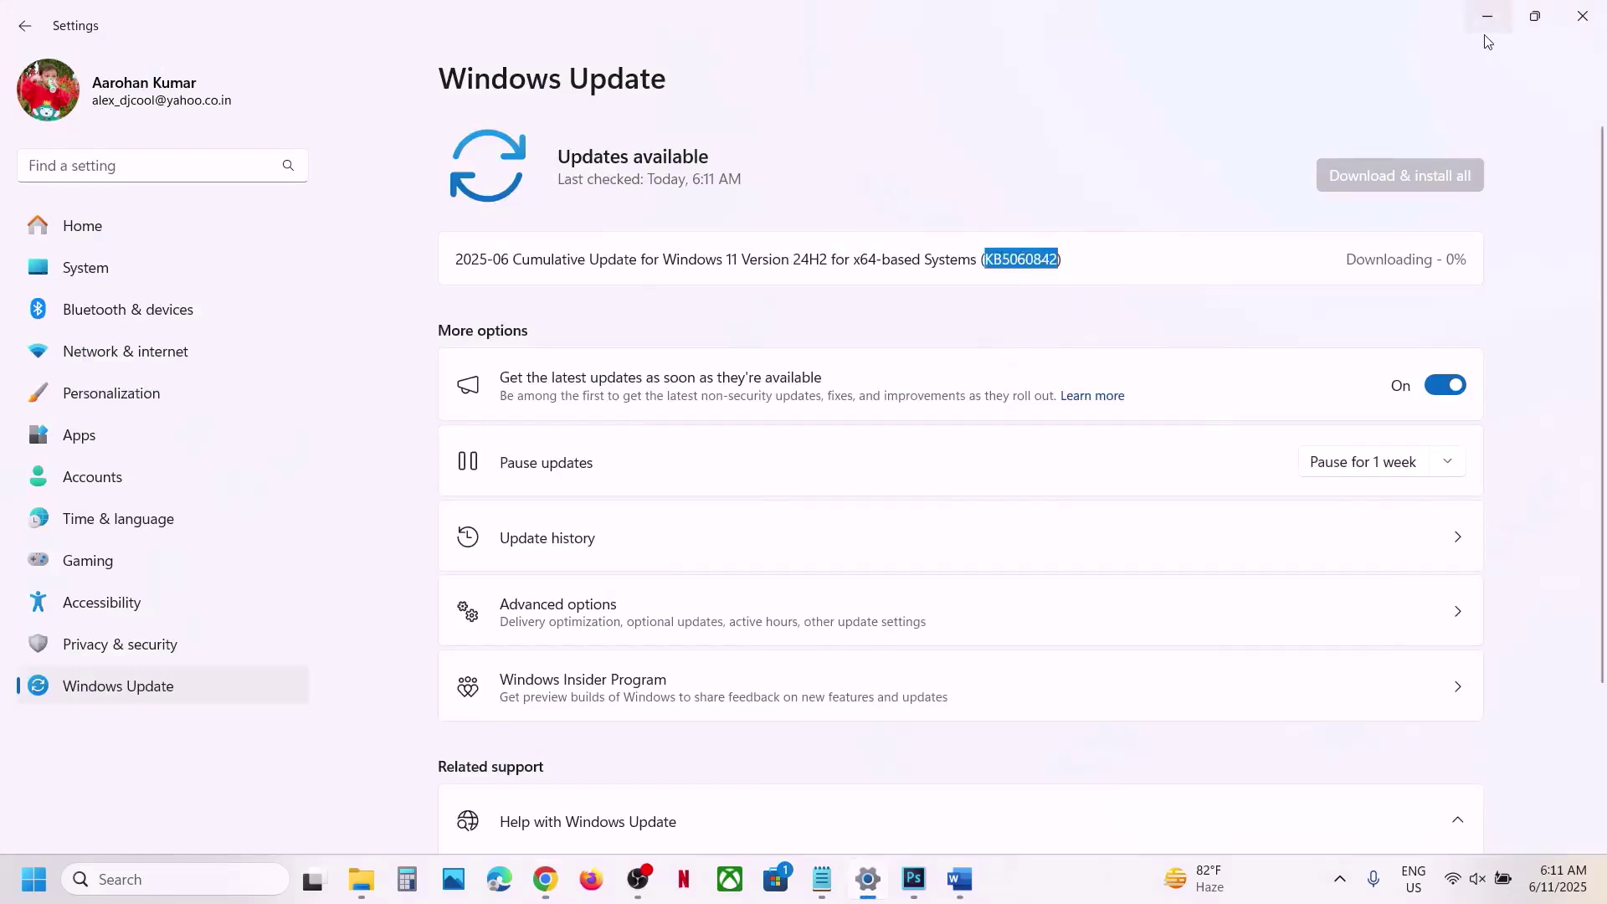
Search the Microsoft Update Catalog in Chrome for KB5060842 and reload the results page.
click(539, 865)
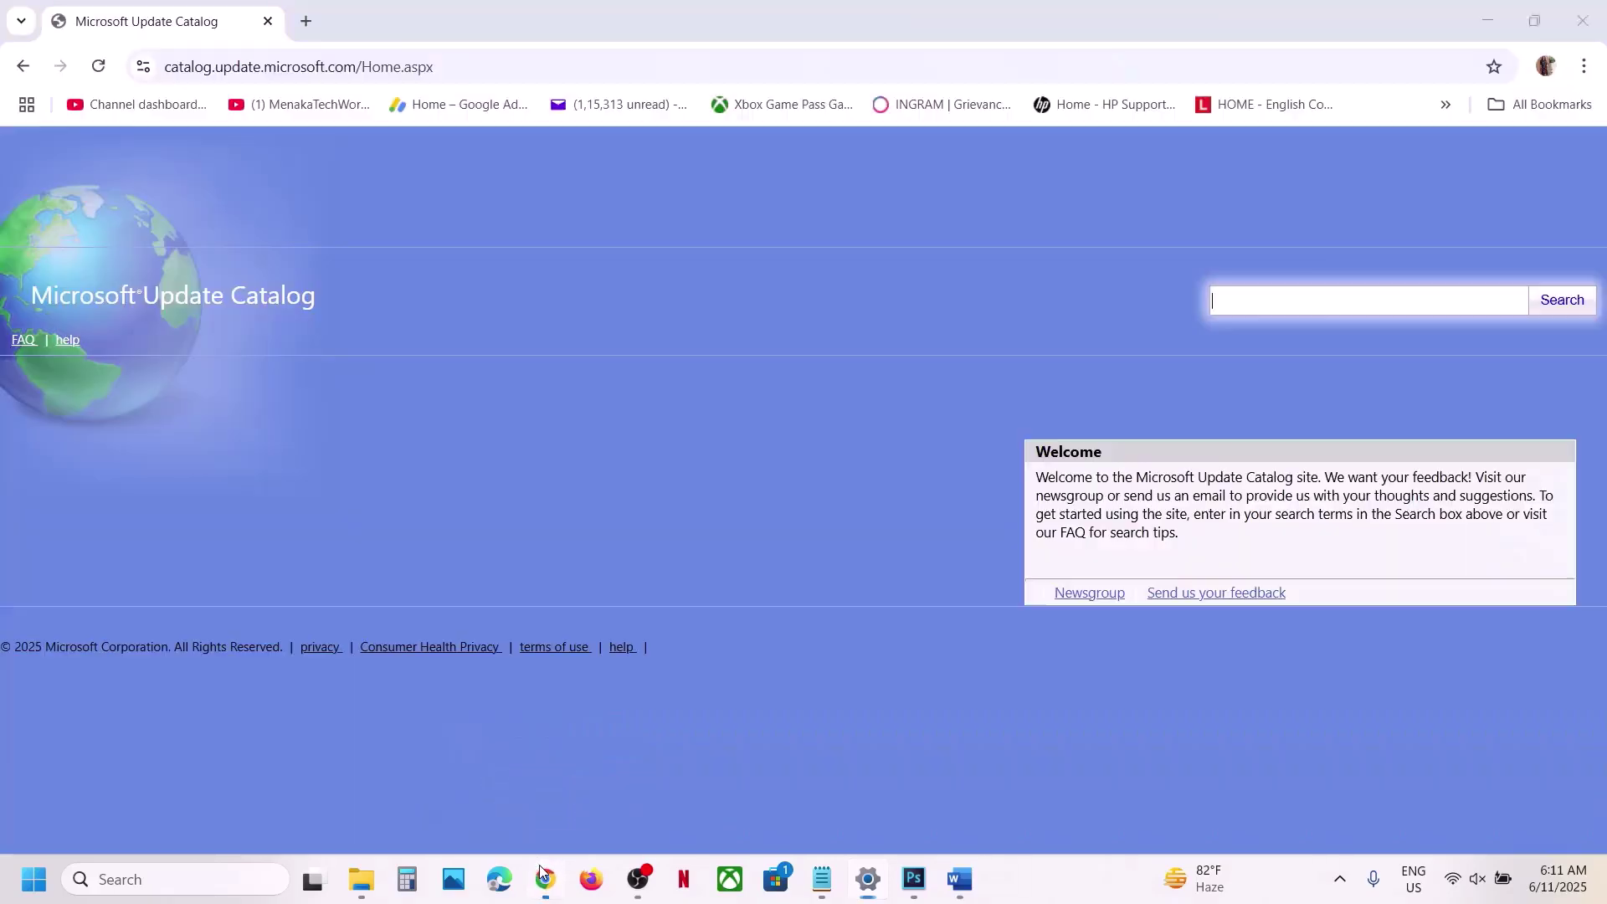
key(ctrl+v)
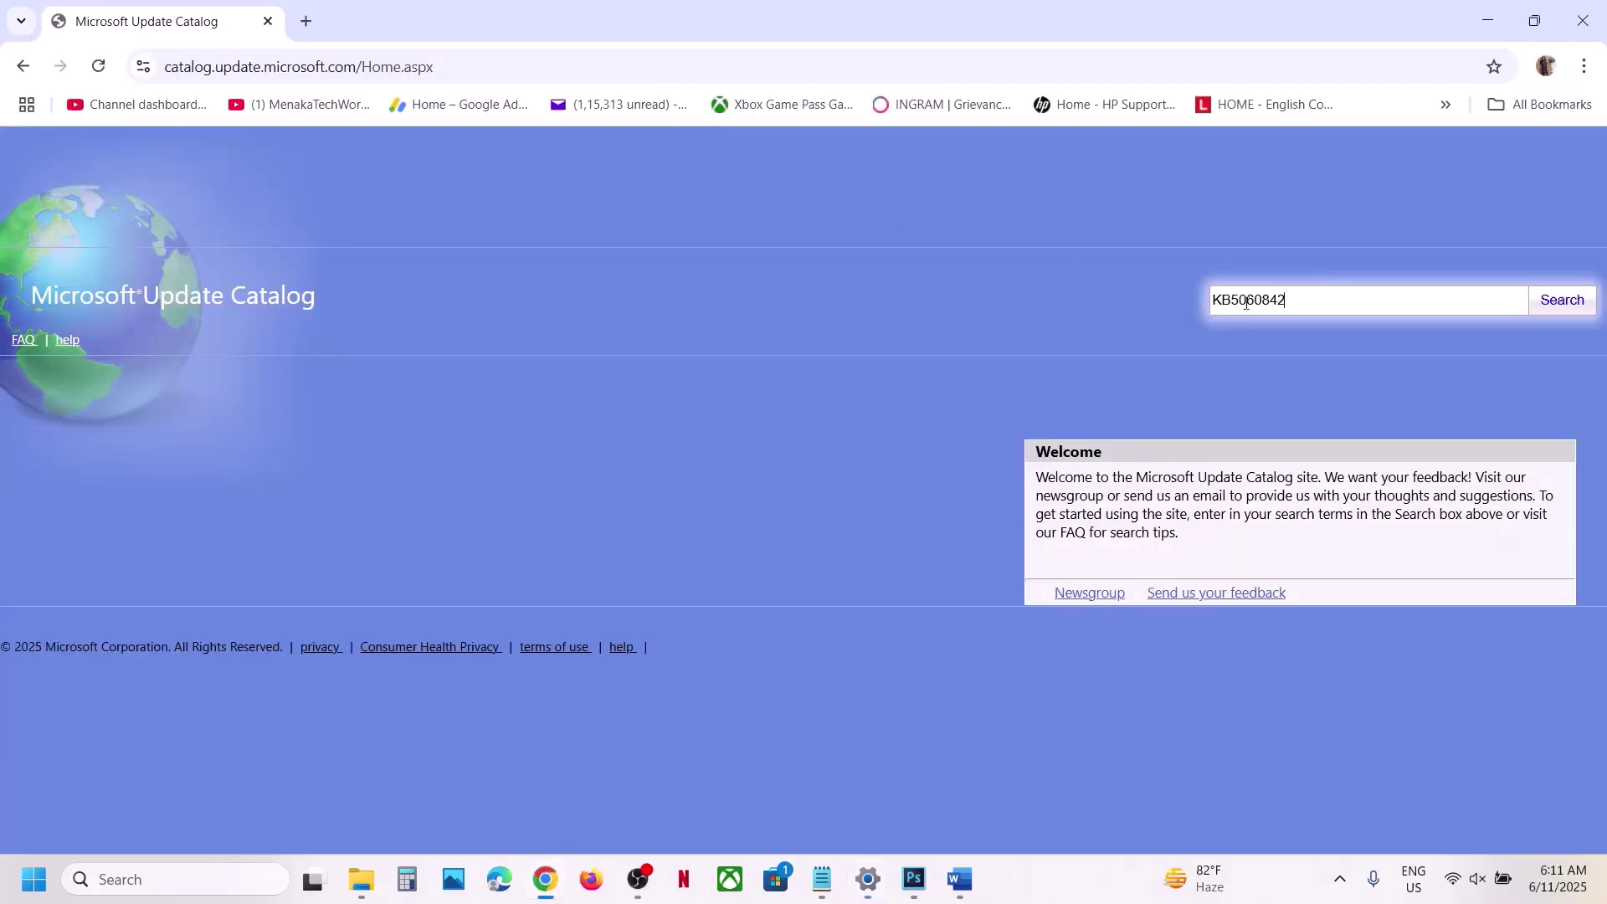
click(1561, 303)
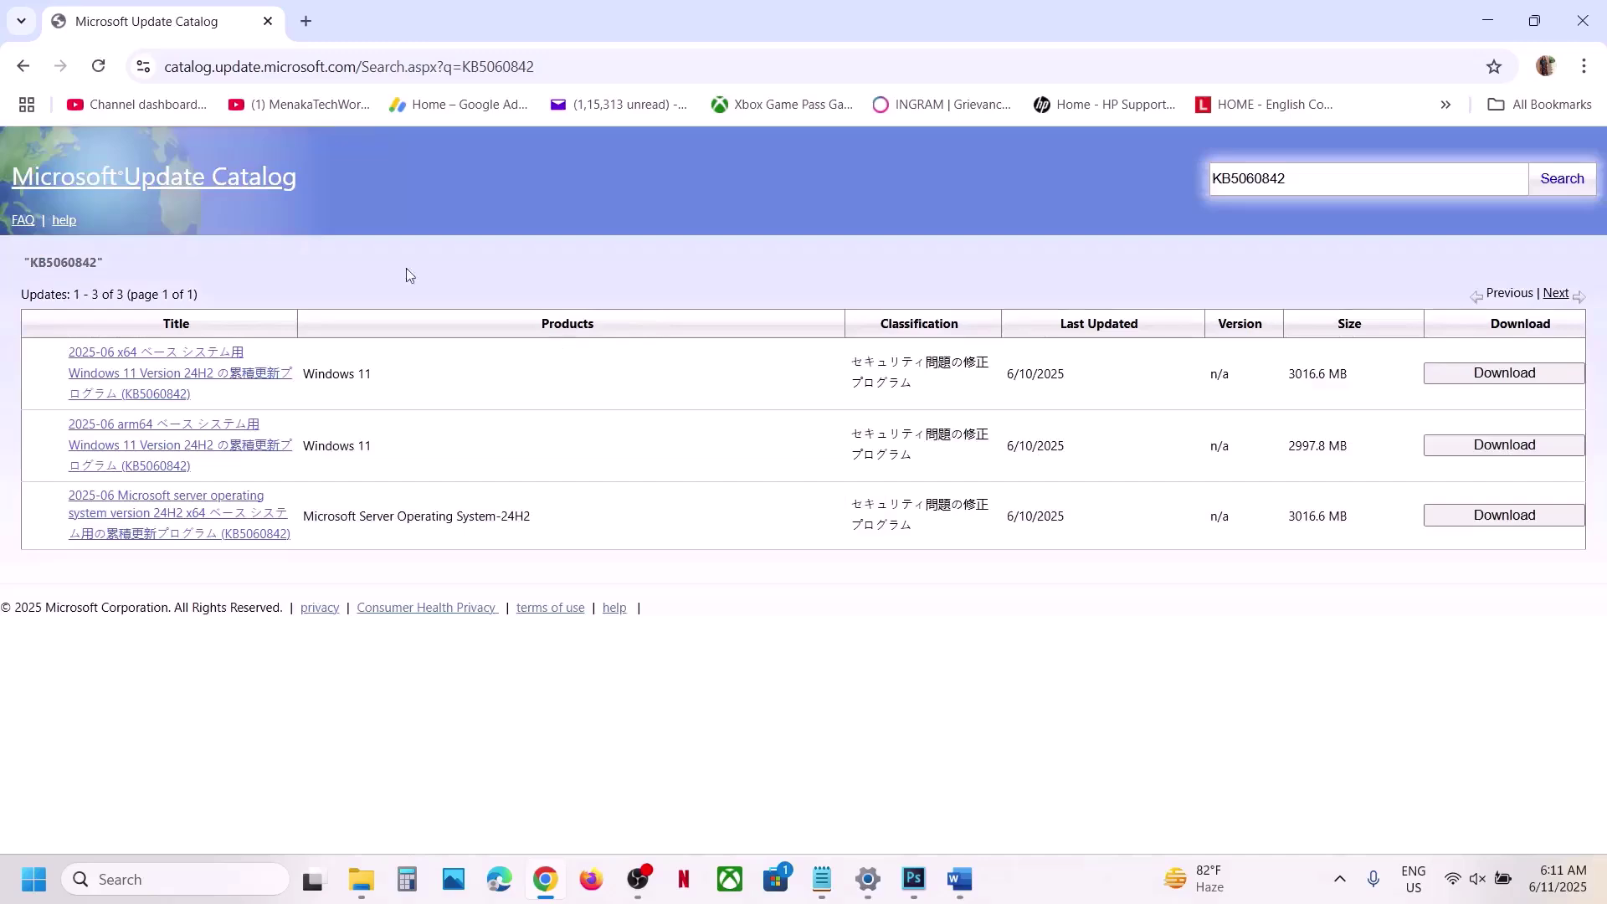
click(98, 66)
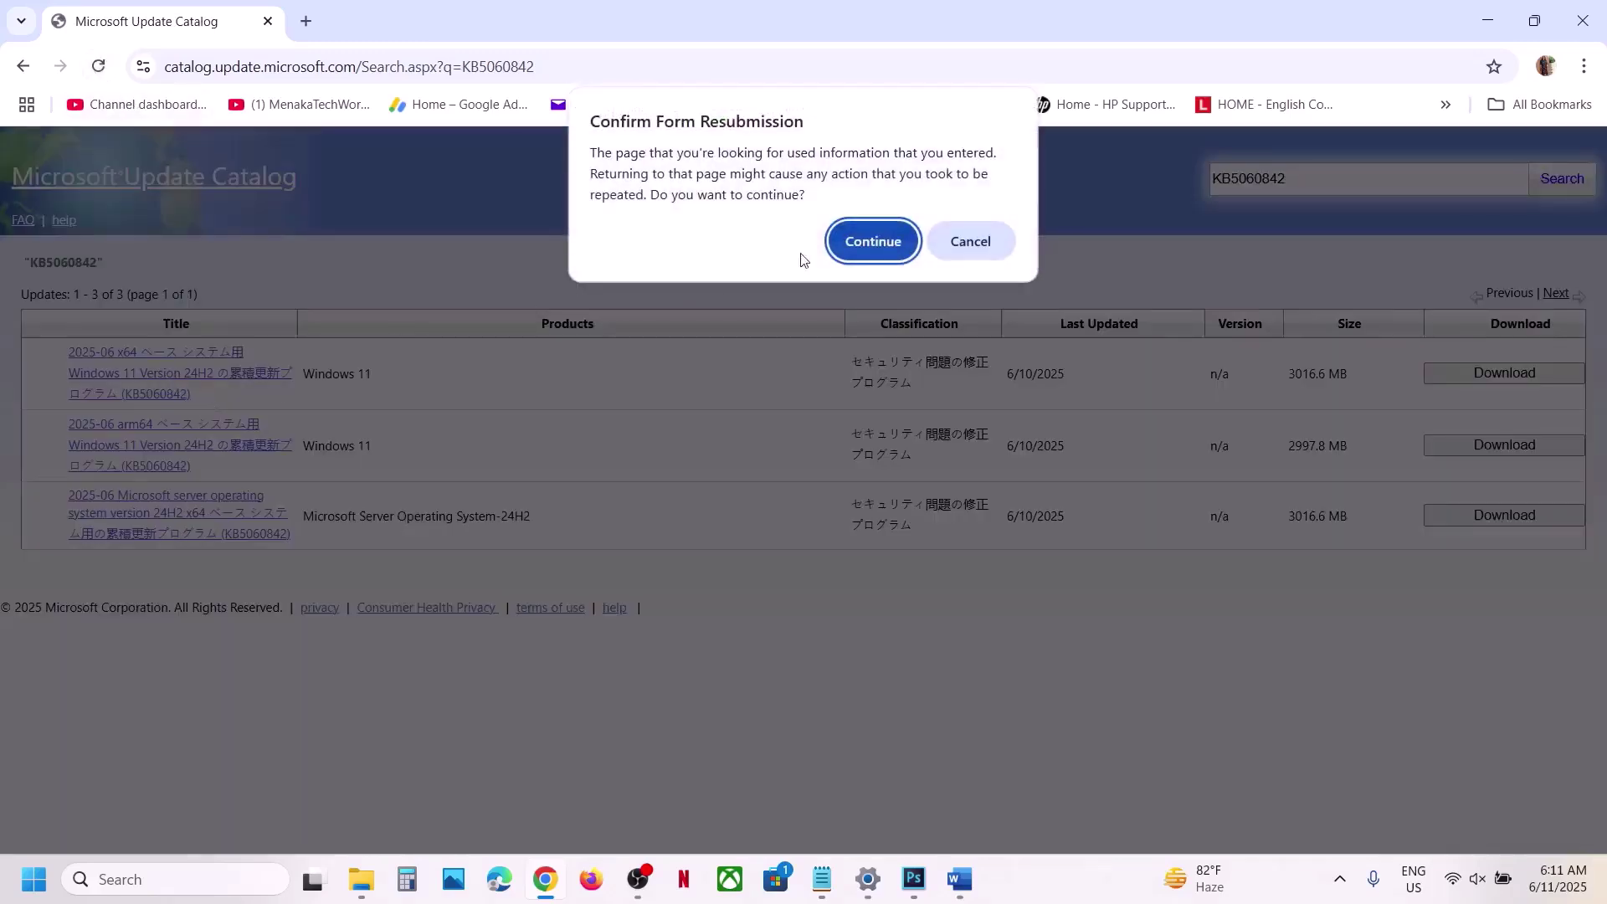
click(860, 244)
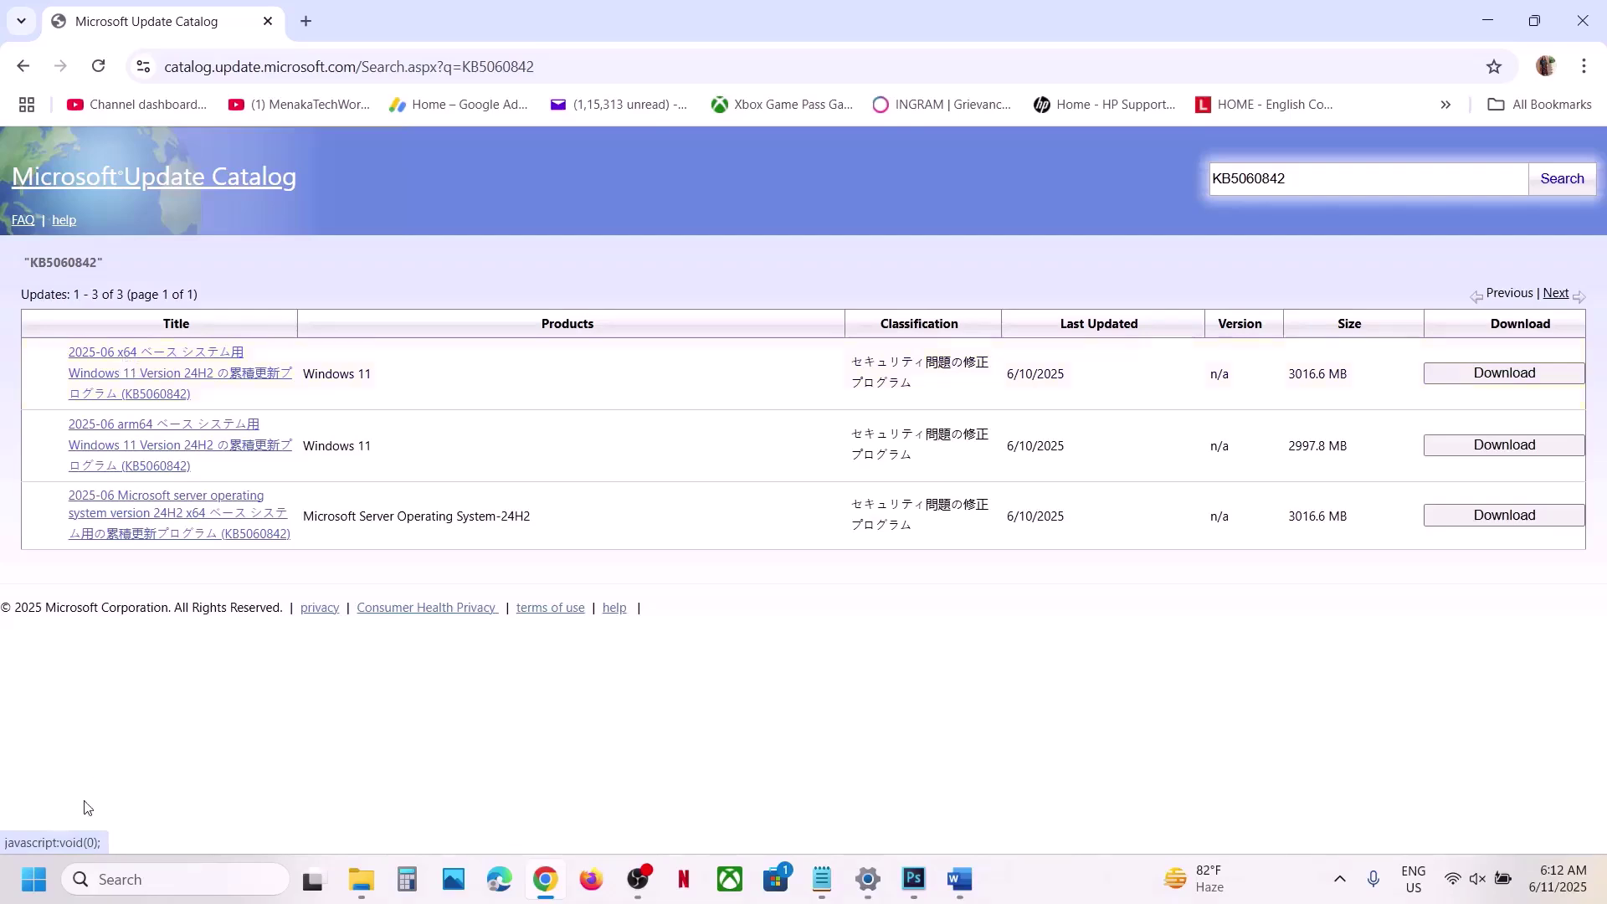
Check the PC's system type in the device specifications of the Windows Settings About page.
click(33, 879)
click(493, 351)
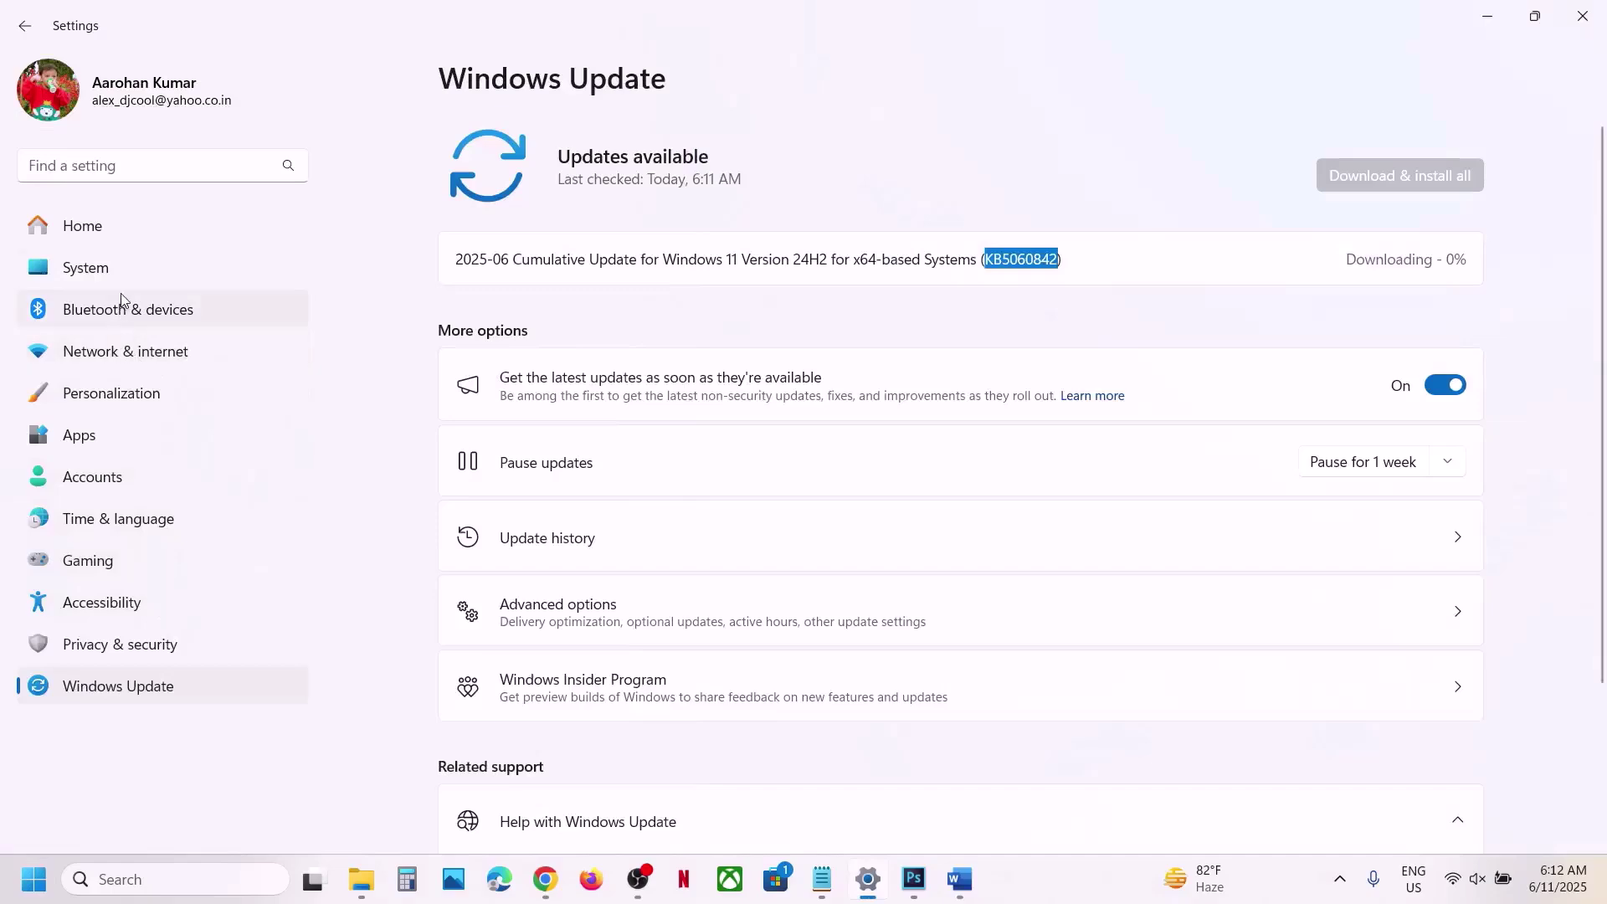
click(112, 276)
scroll(630, 720, down, 10)
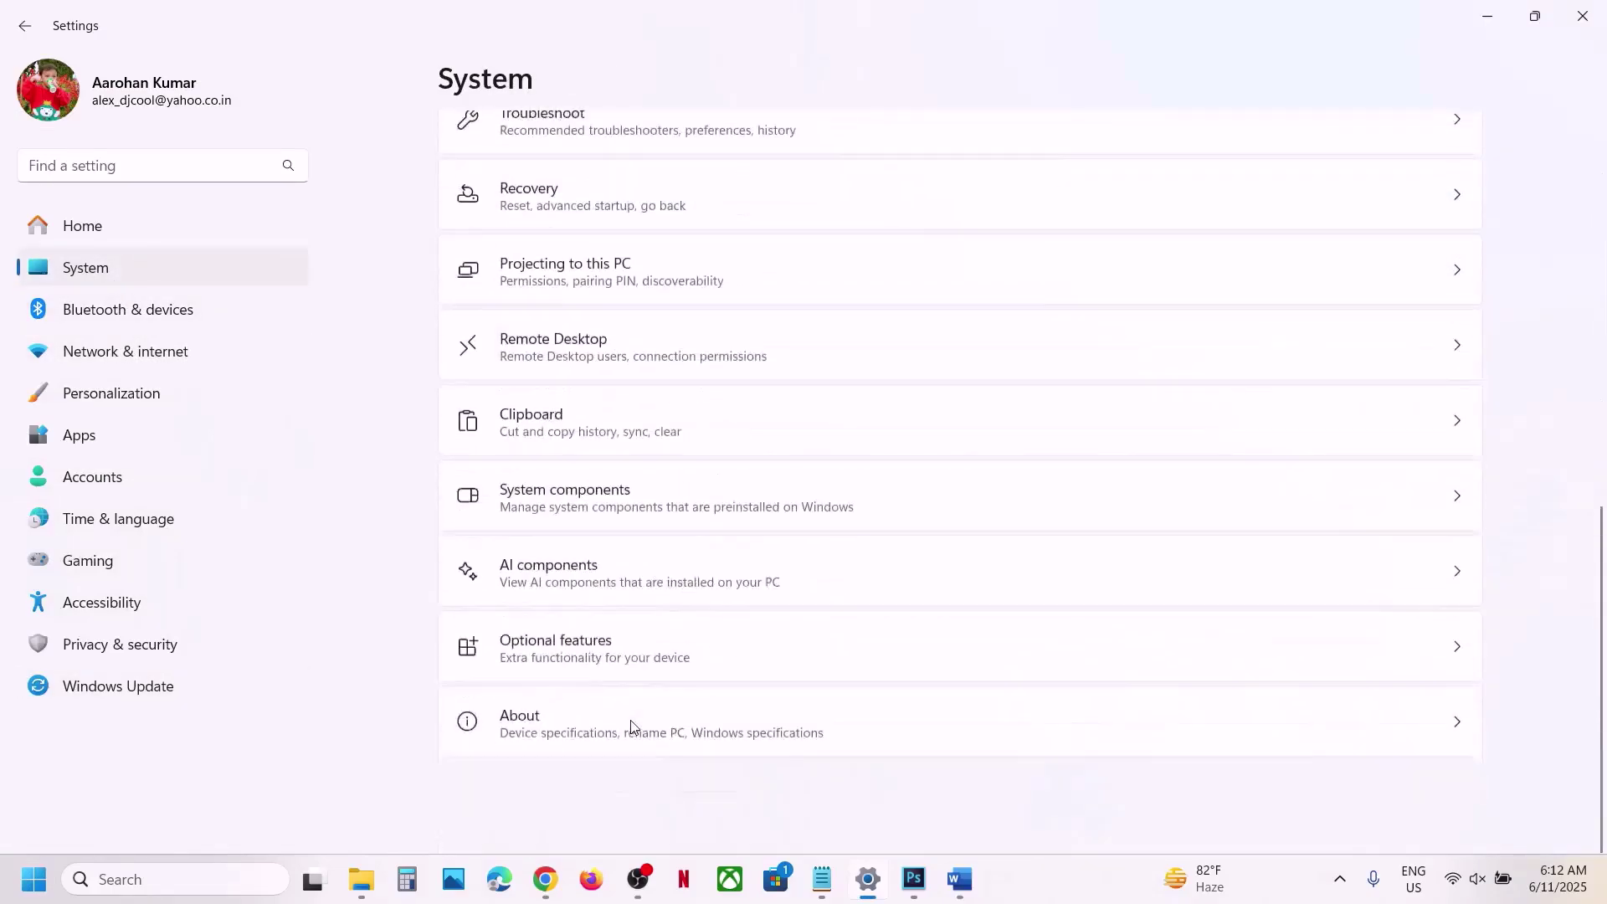
scroll(586, 740, up, 1)
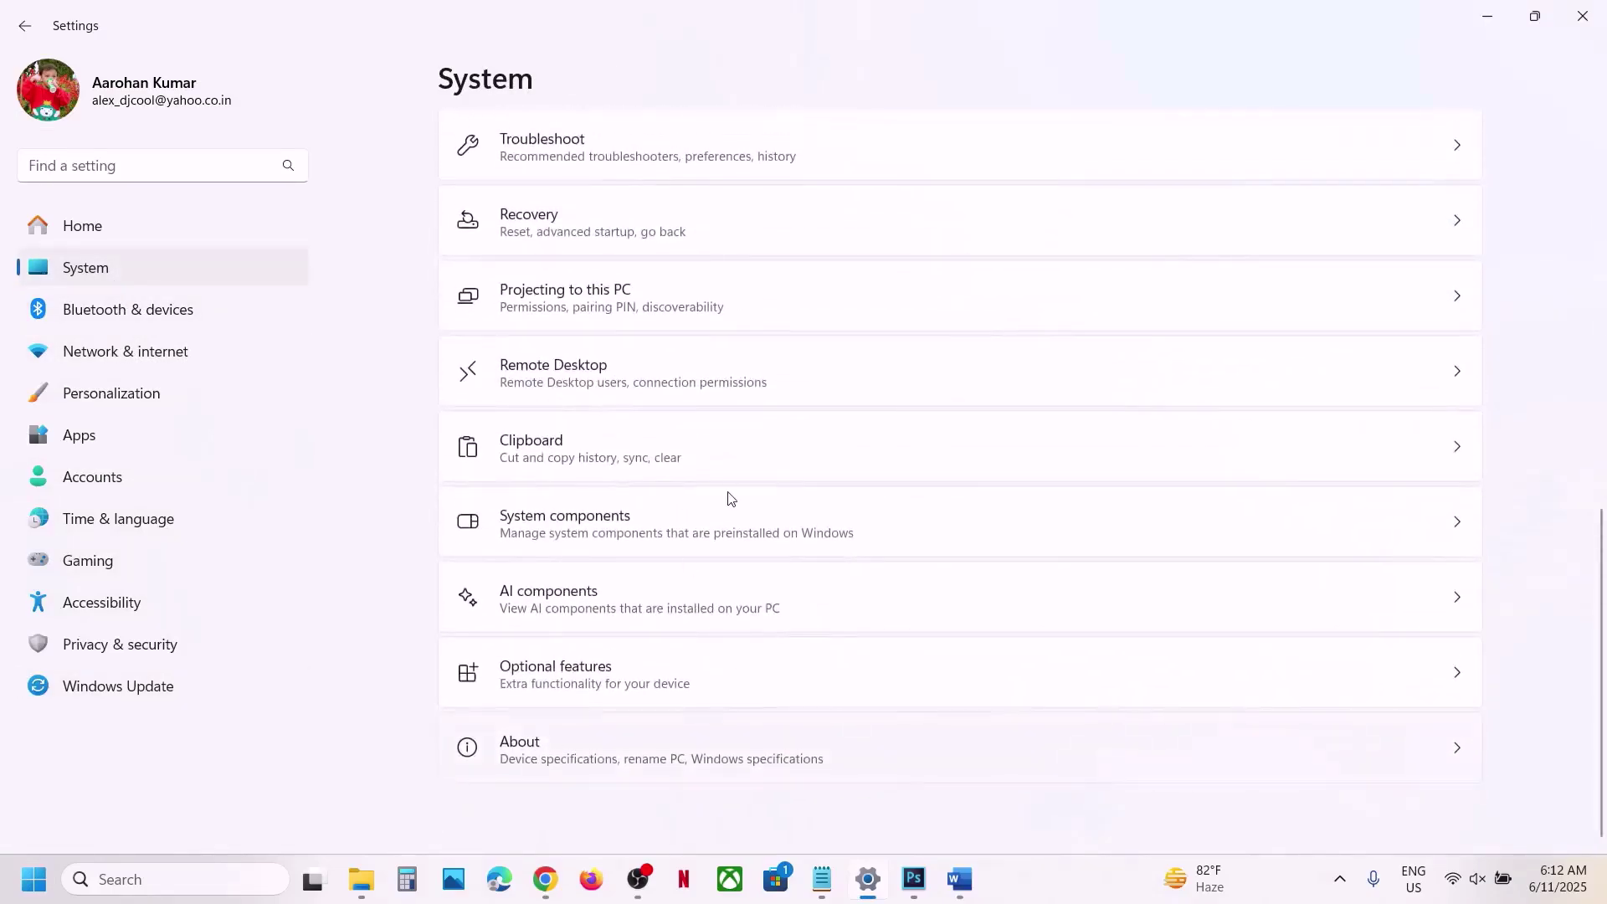
click(735, 747)
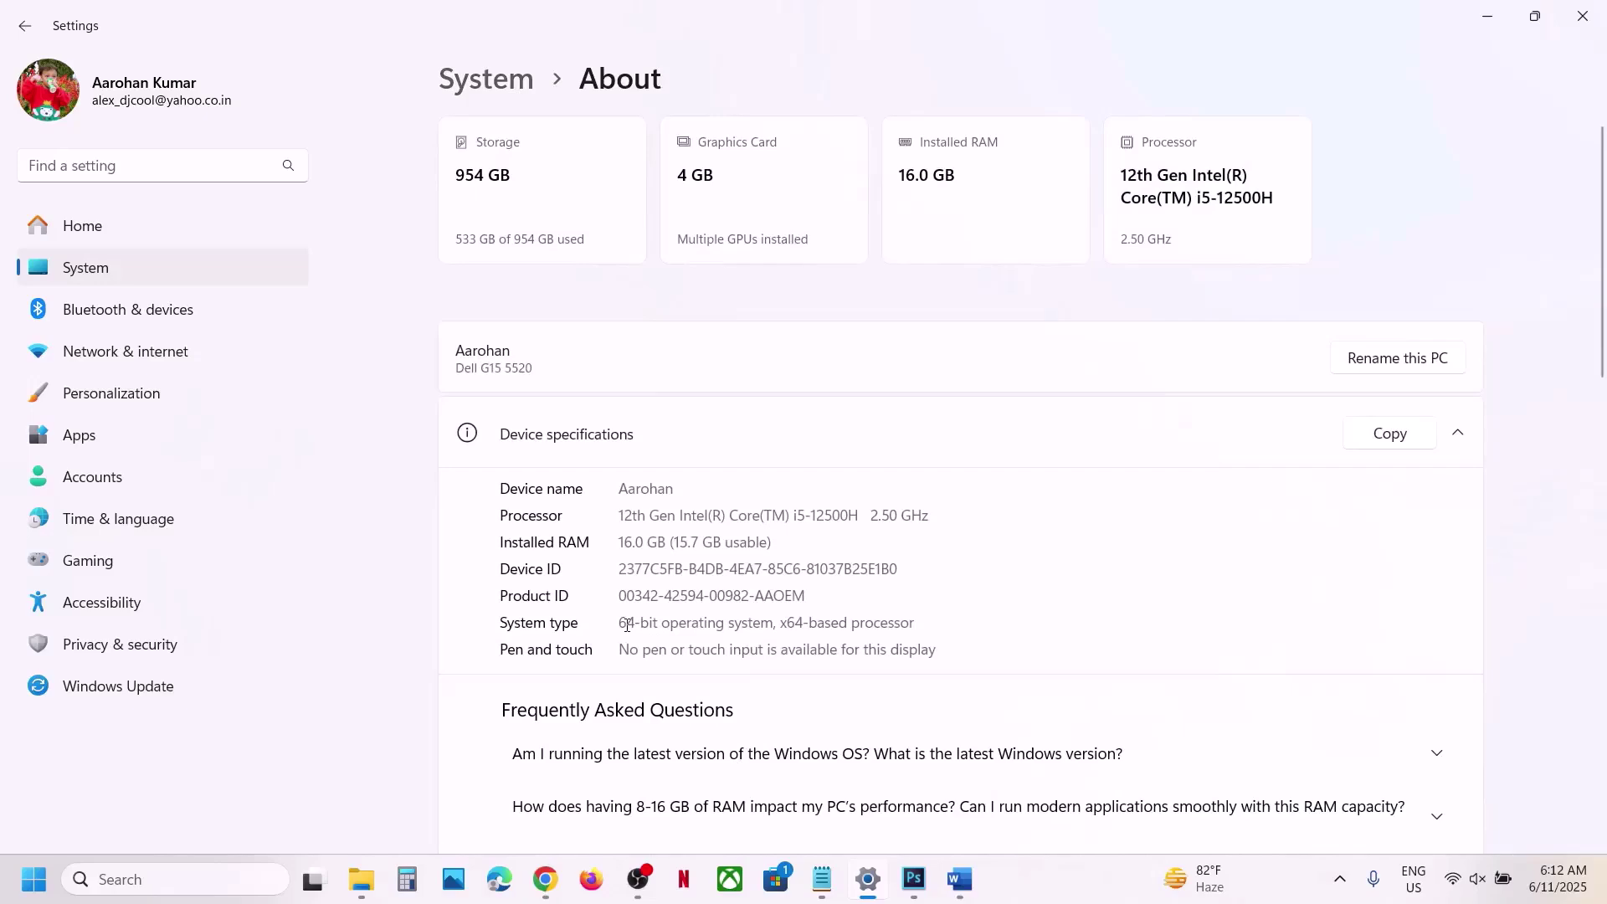
drag(627, 623, 917, 624)
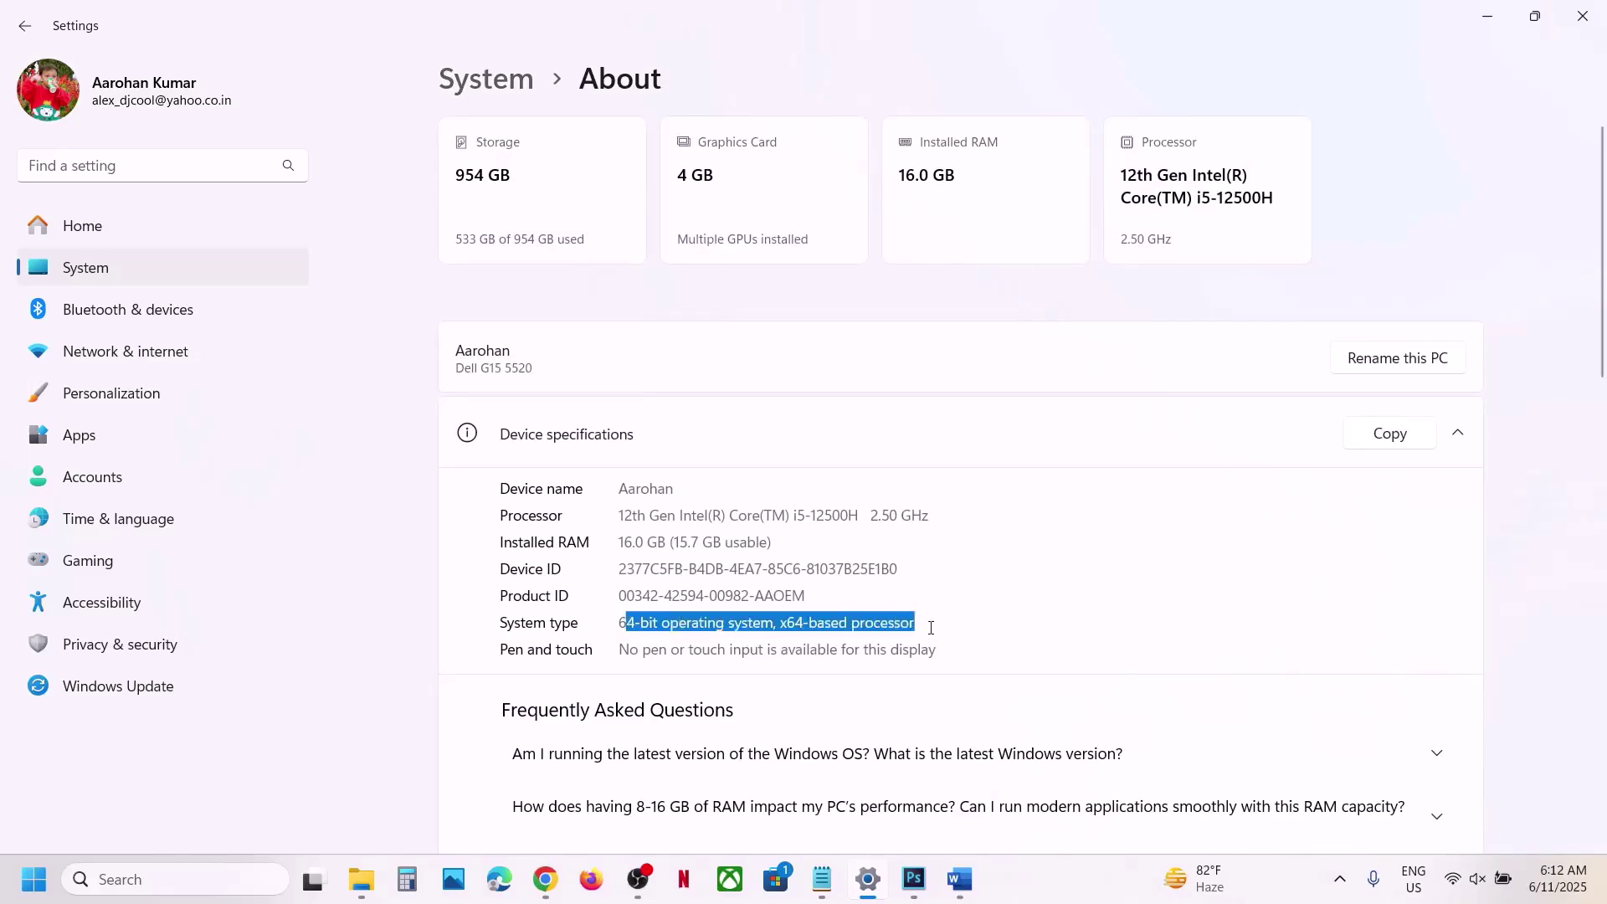
click(1489, 20)
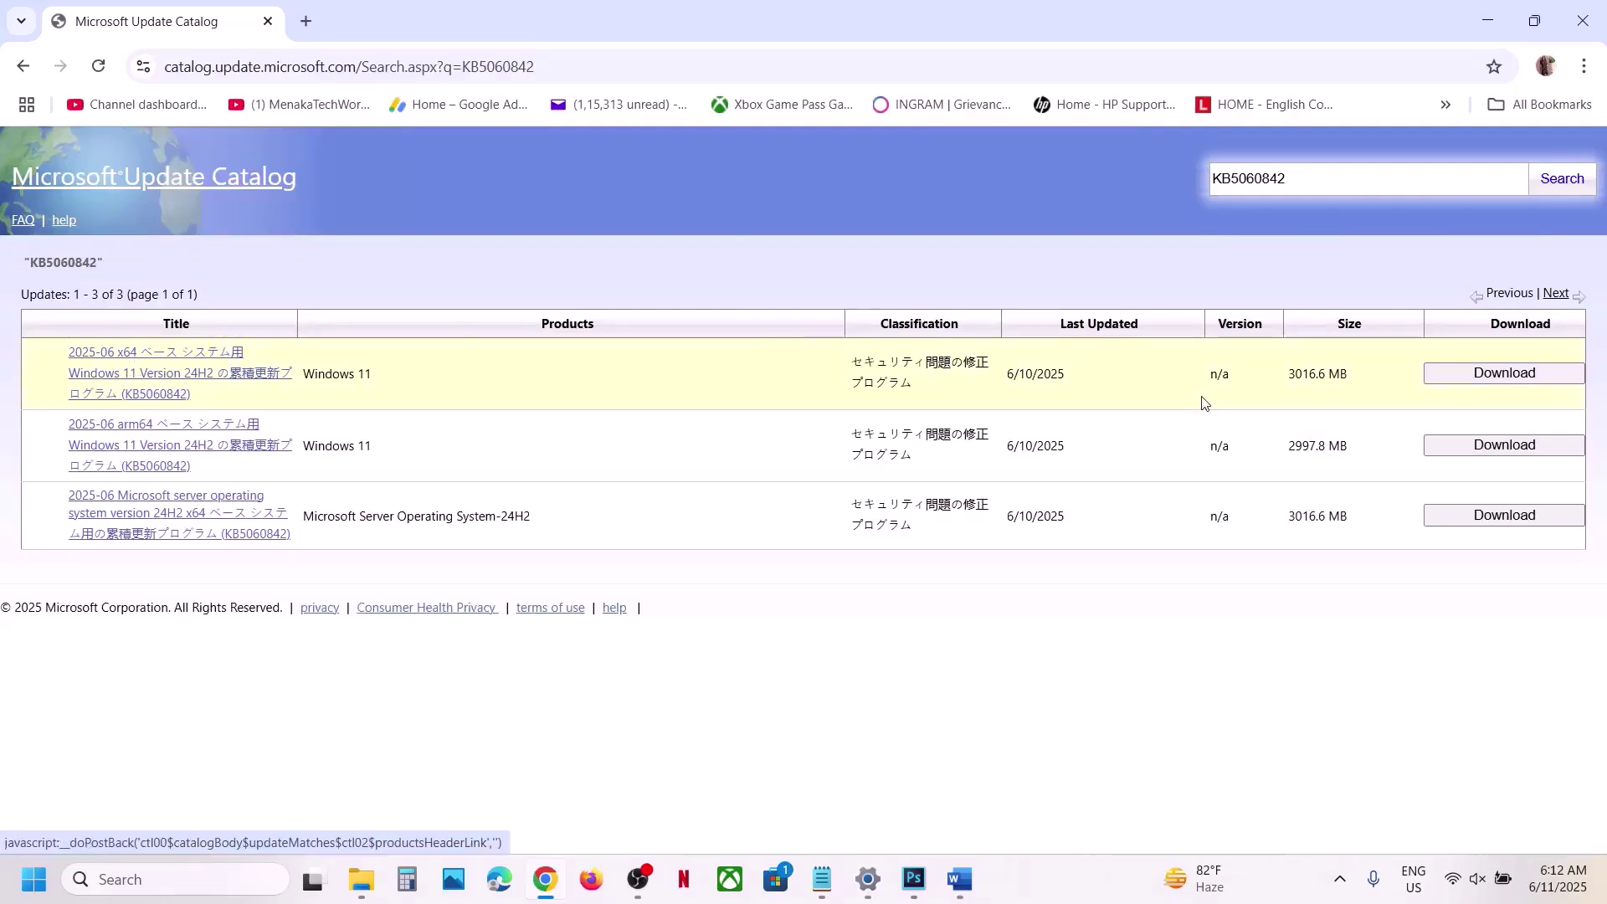
Download the windows11.0-kb5060842-x64 .msu package for the x64 Windows 11 24H2 update and check its download progress.
click(1513, 362)
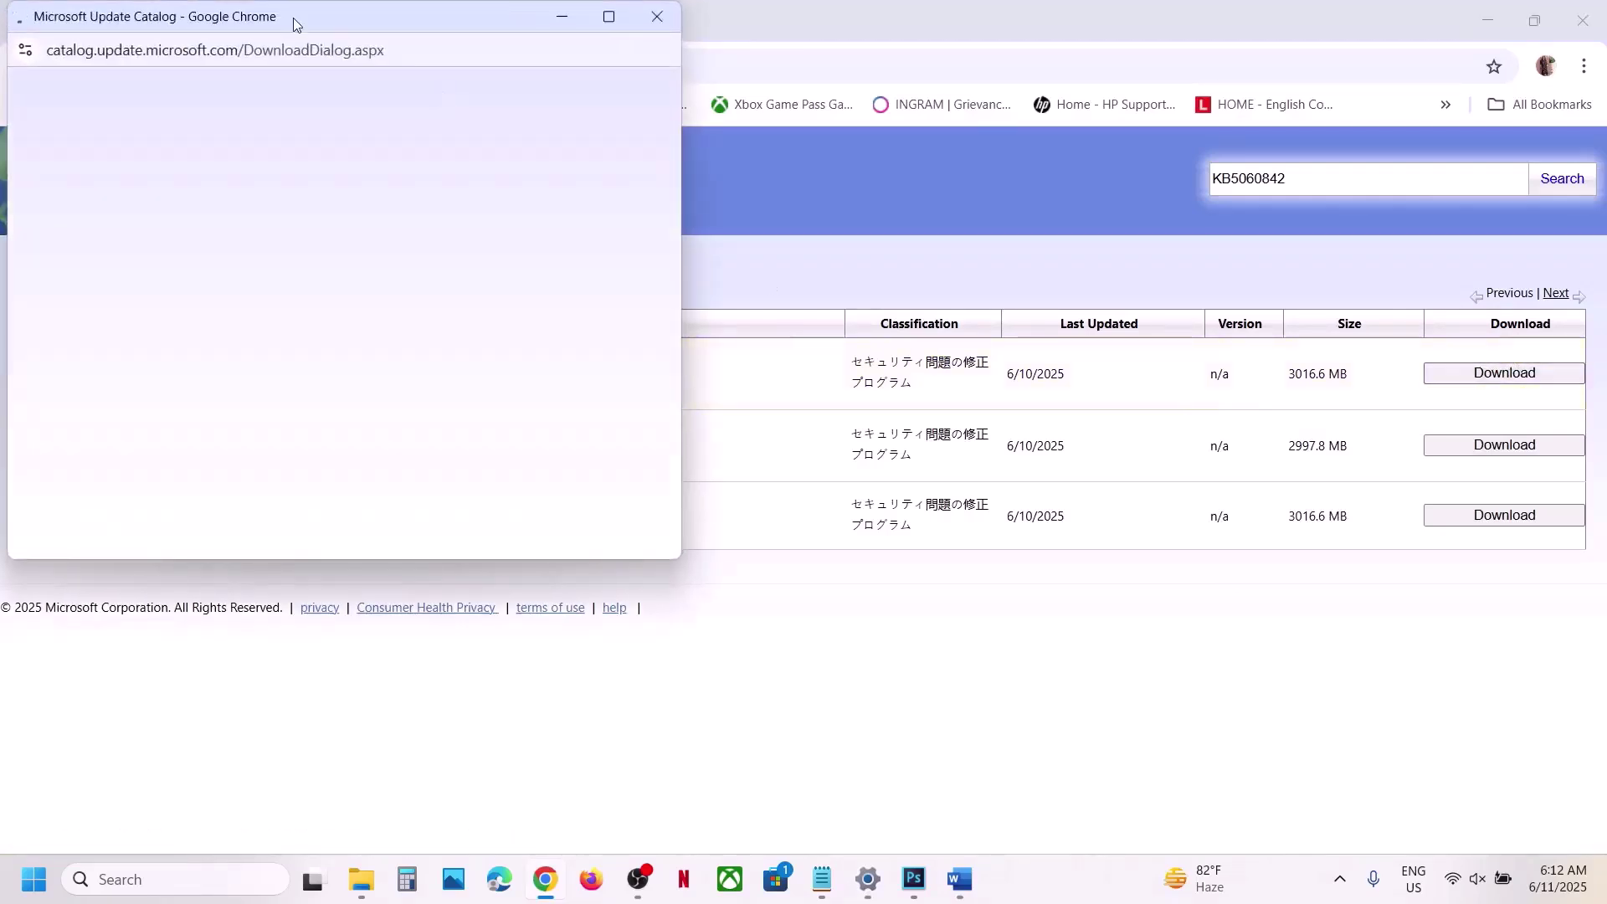
drag(288, 13, 435, 157)
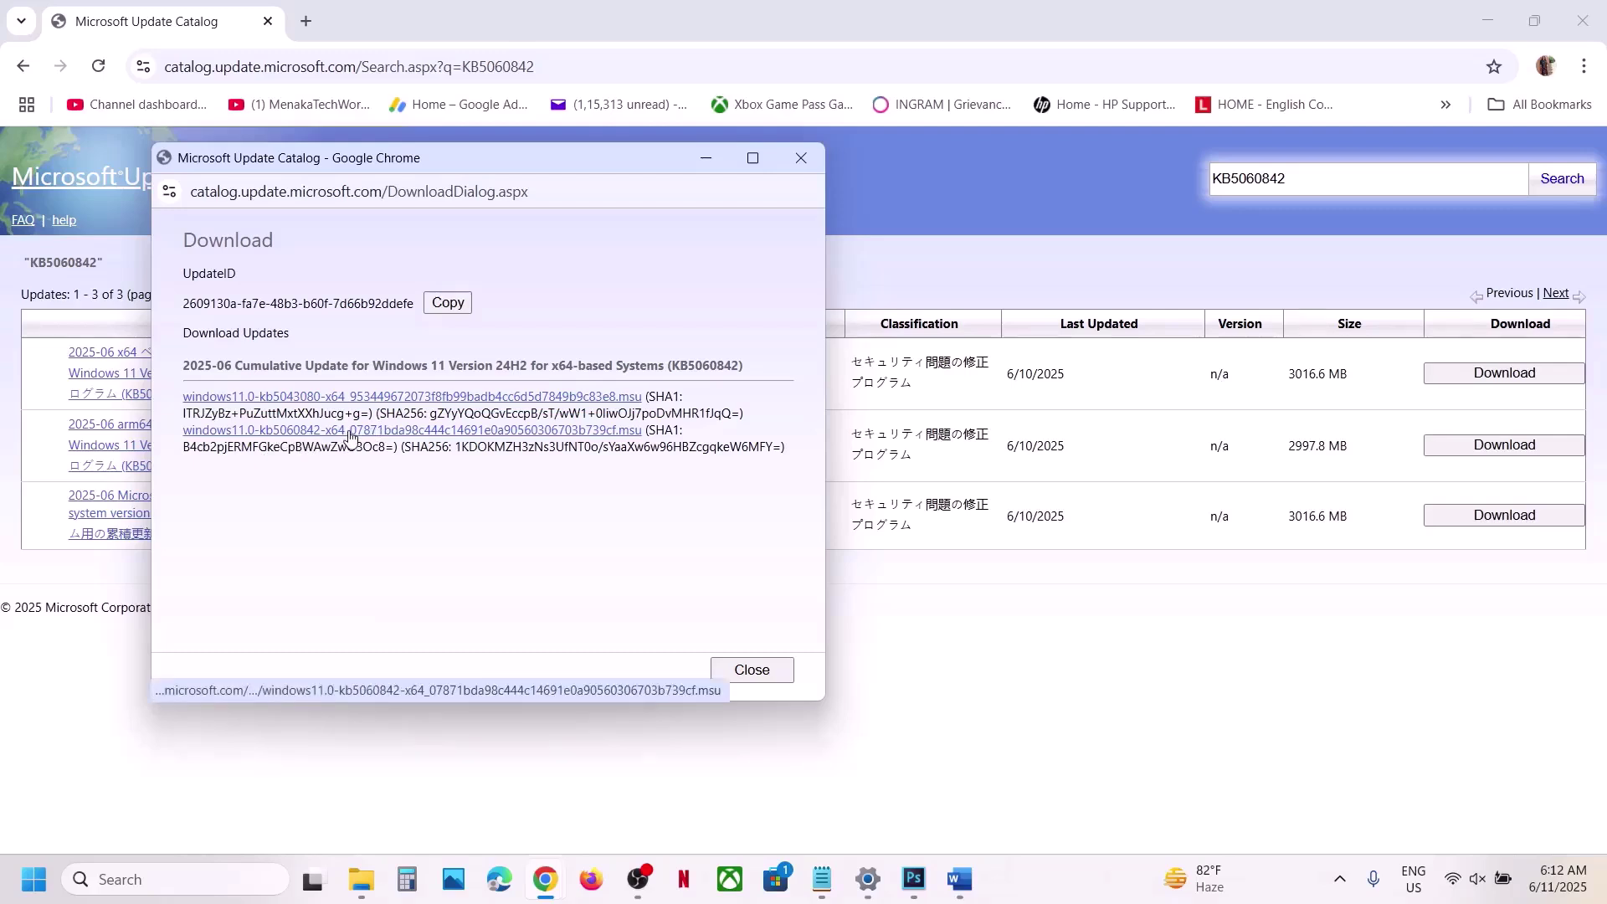
click(542, 437)
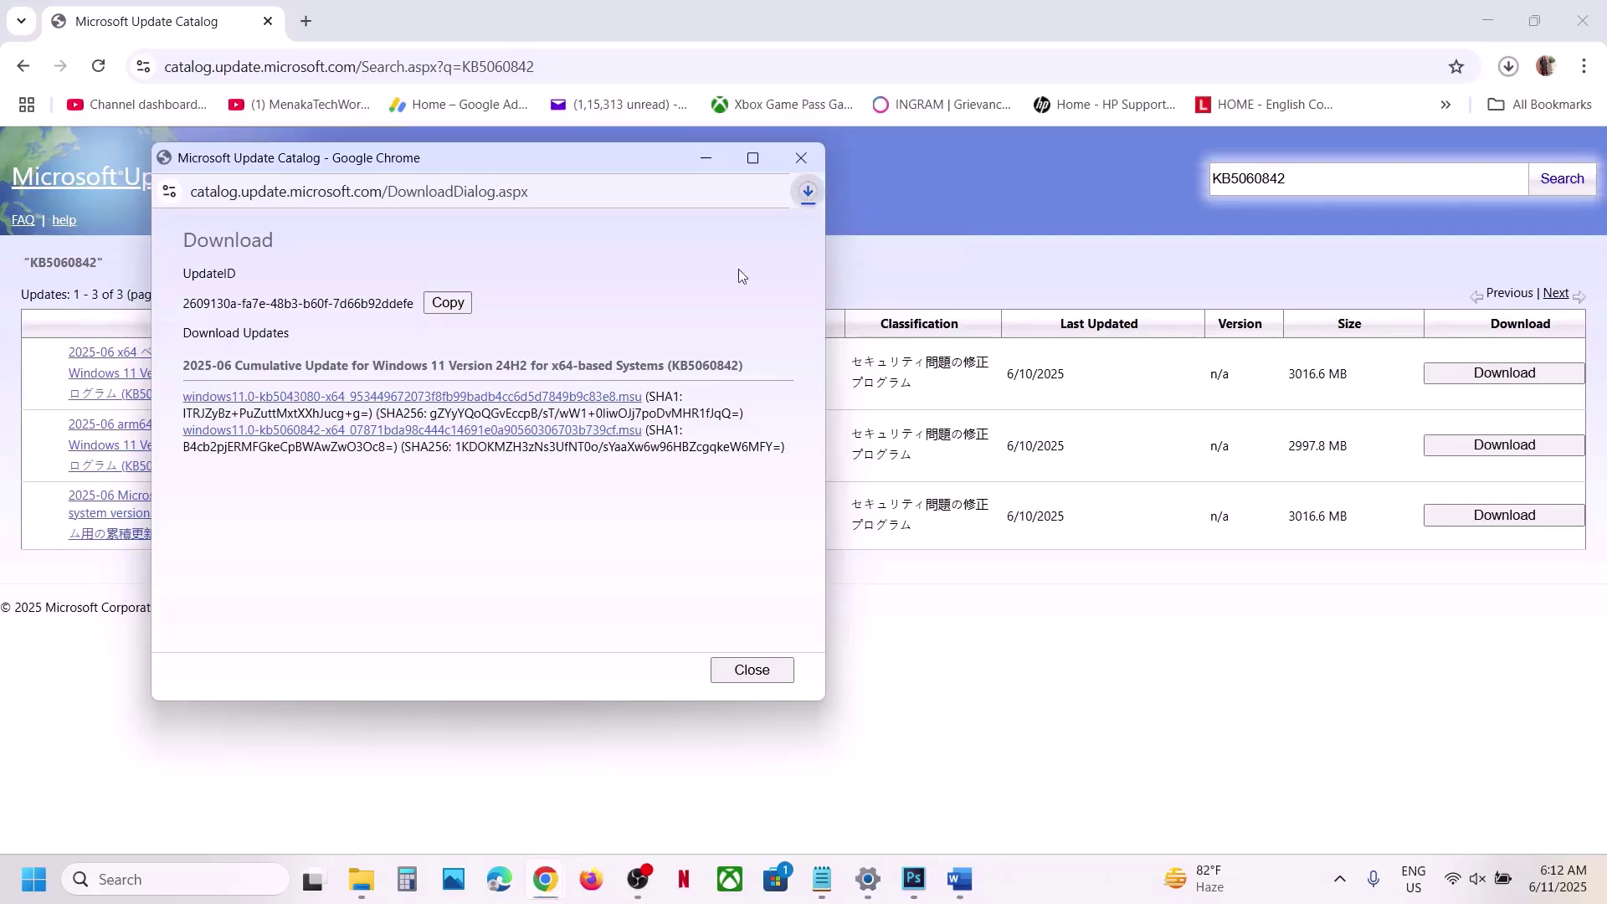
click(808, 191)
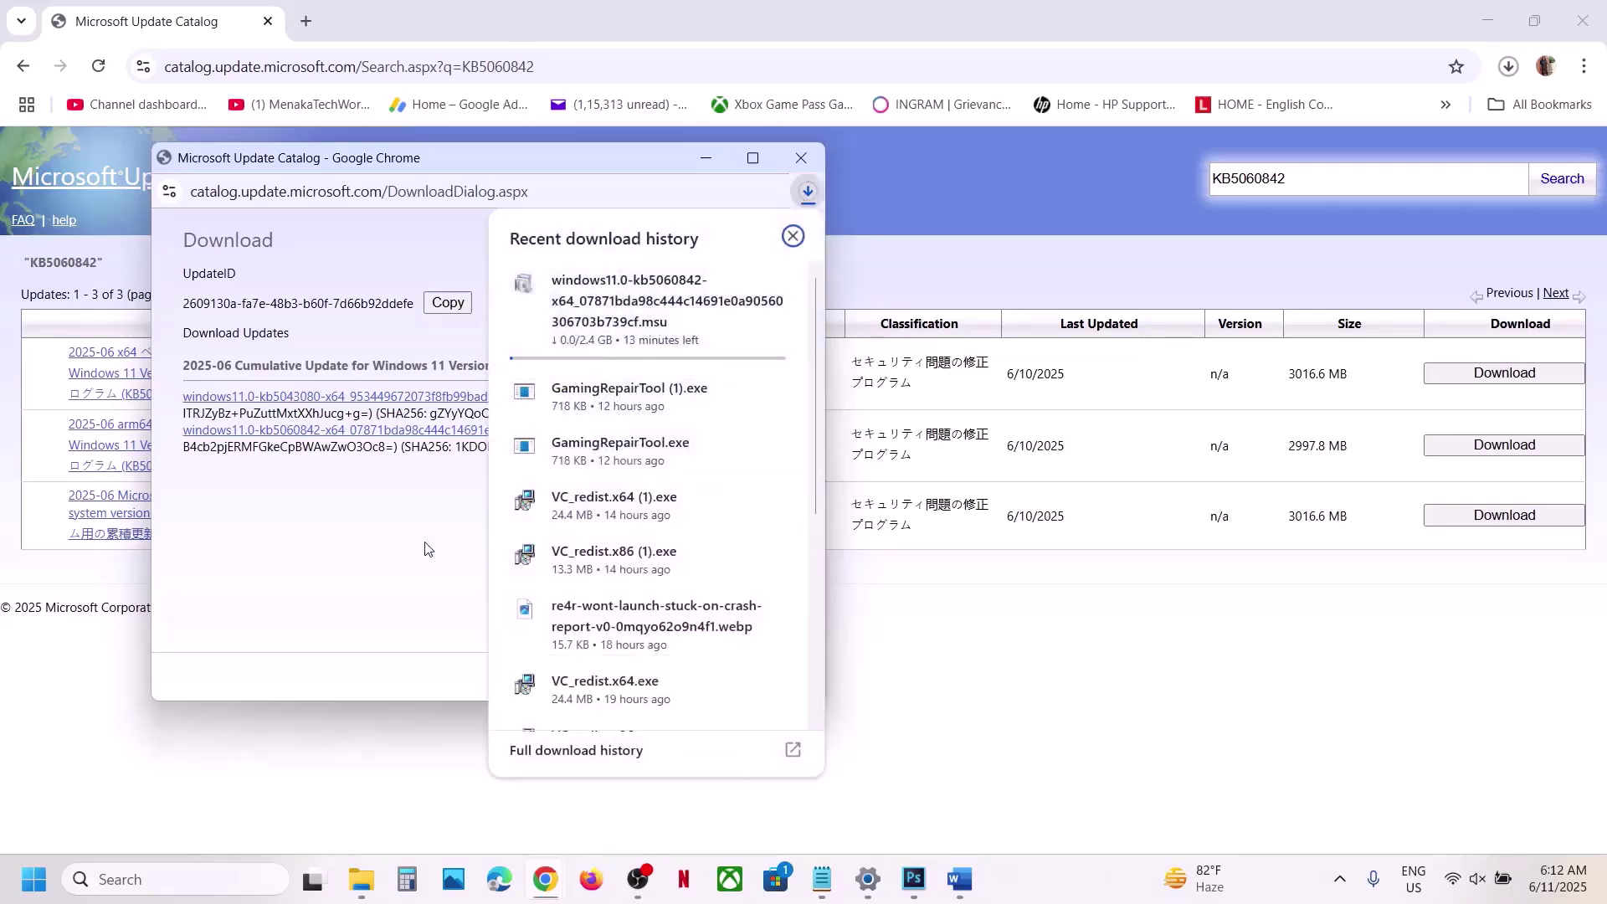
click(427, 549)
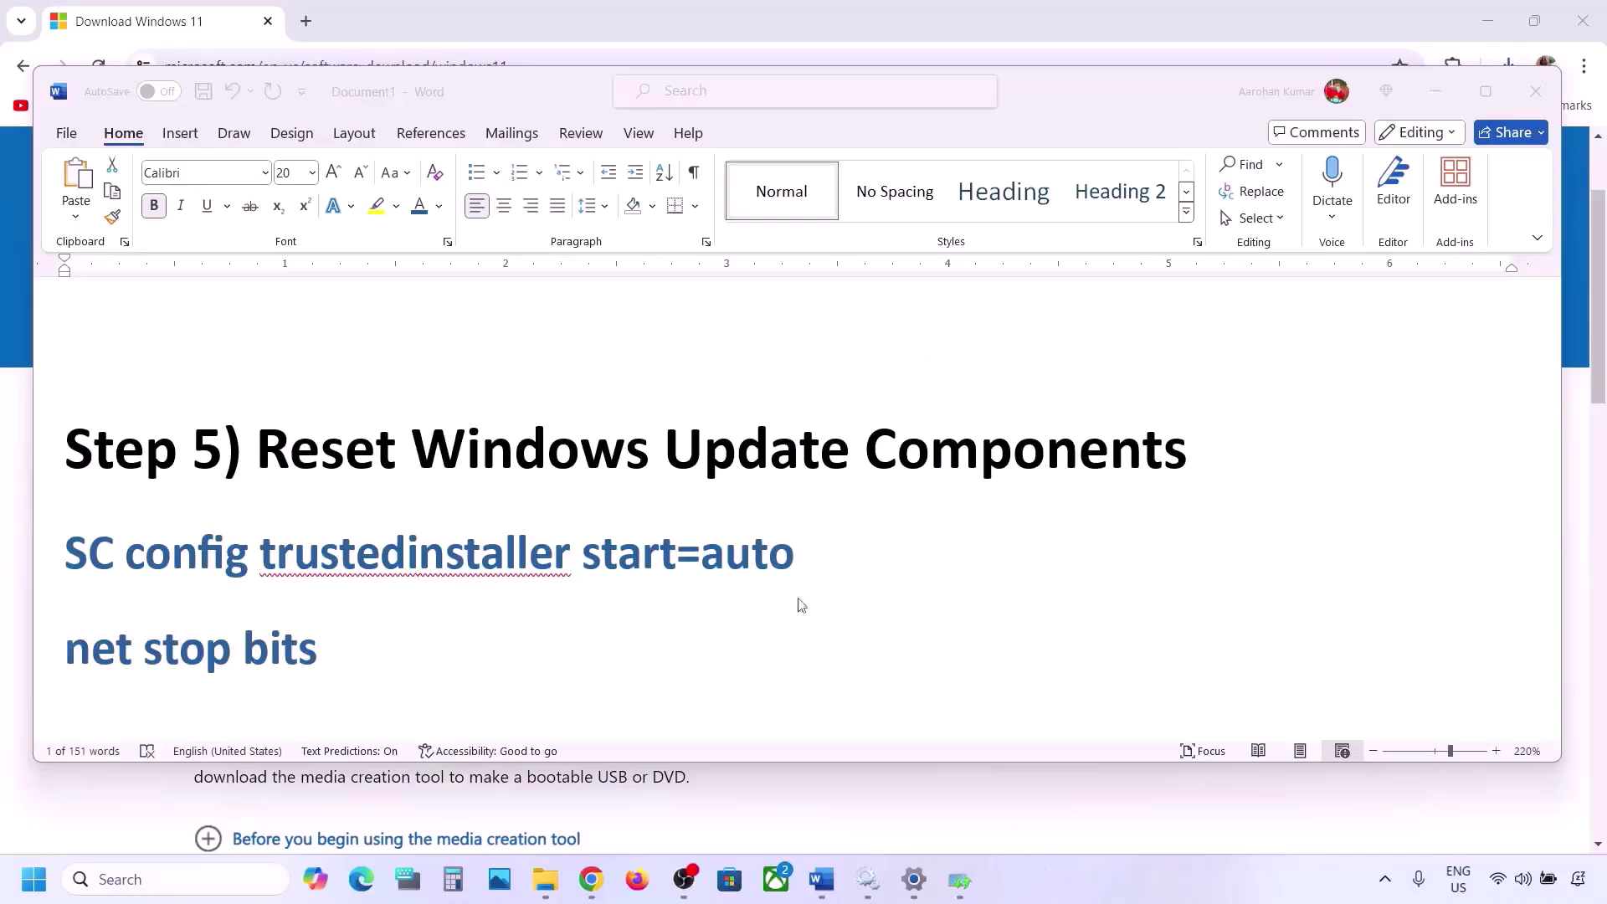
Copy the Reset Windows Update Components commands in the Word notes, from "SC config trustedinstaller start=auto" through "net start appidsvc".
click(265, 444)
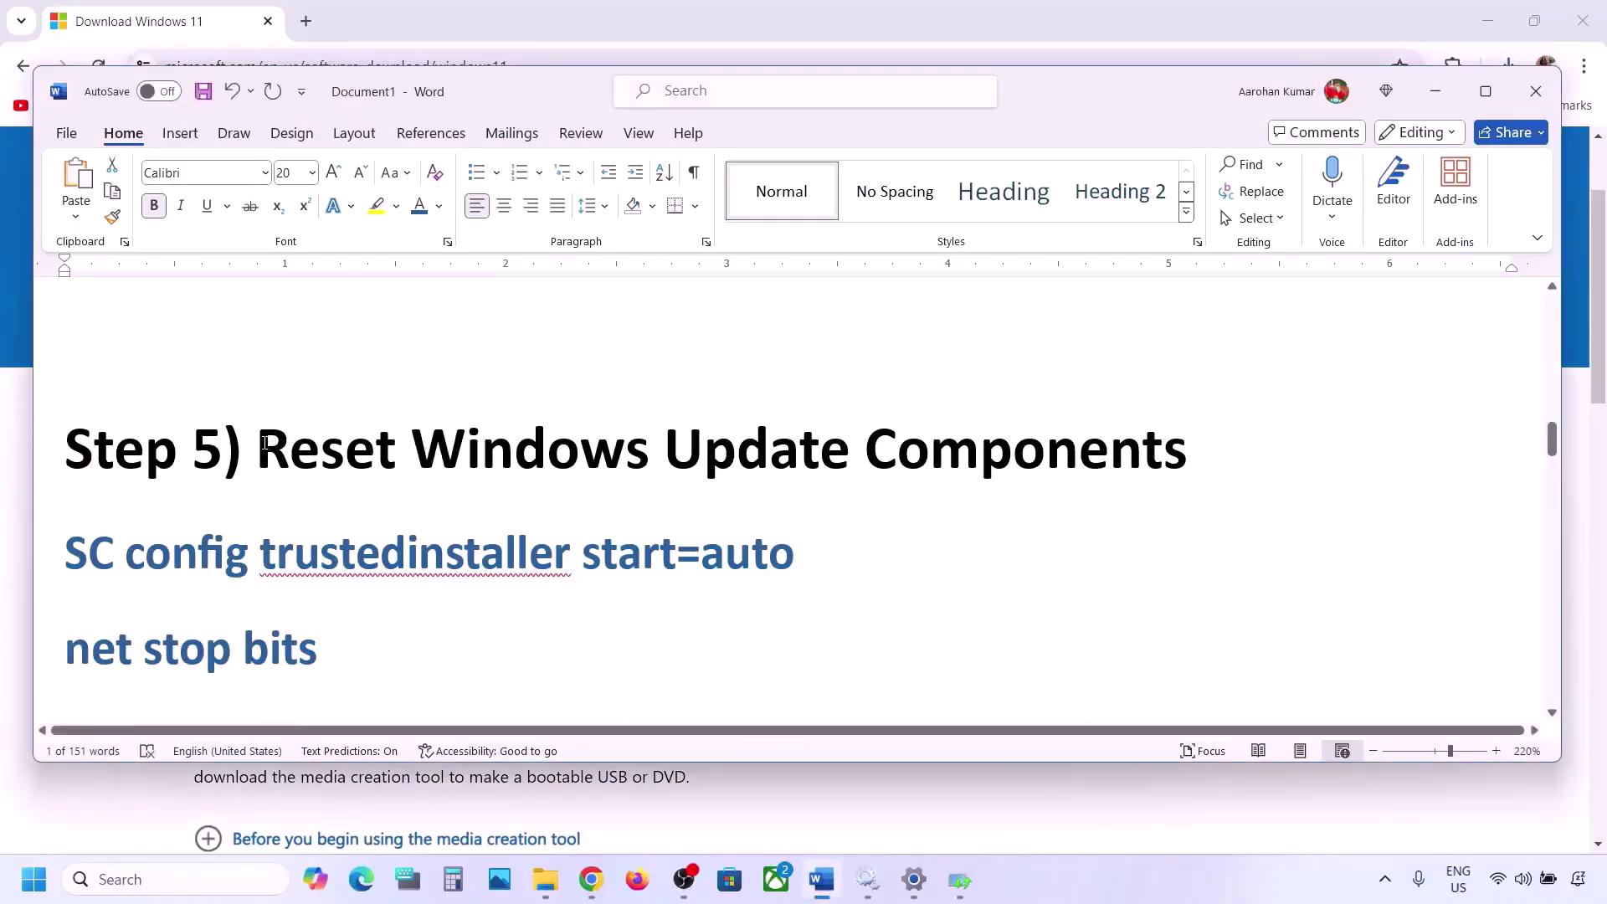
drag(265, 444, 1187, 456)
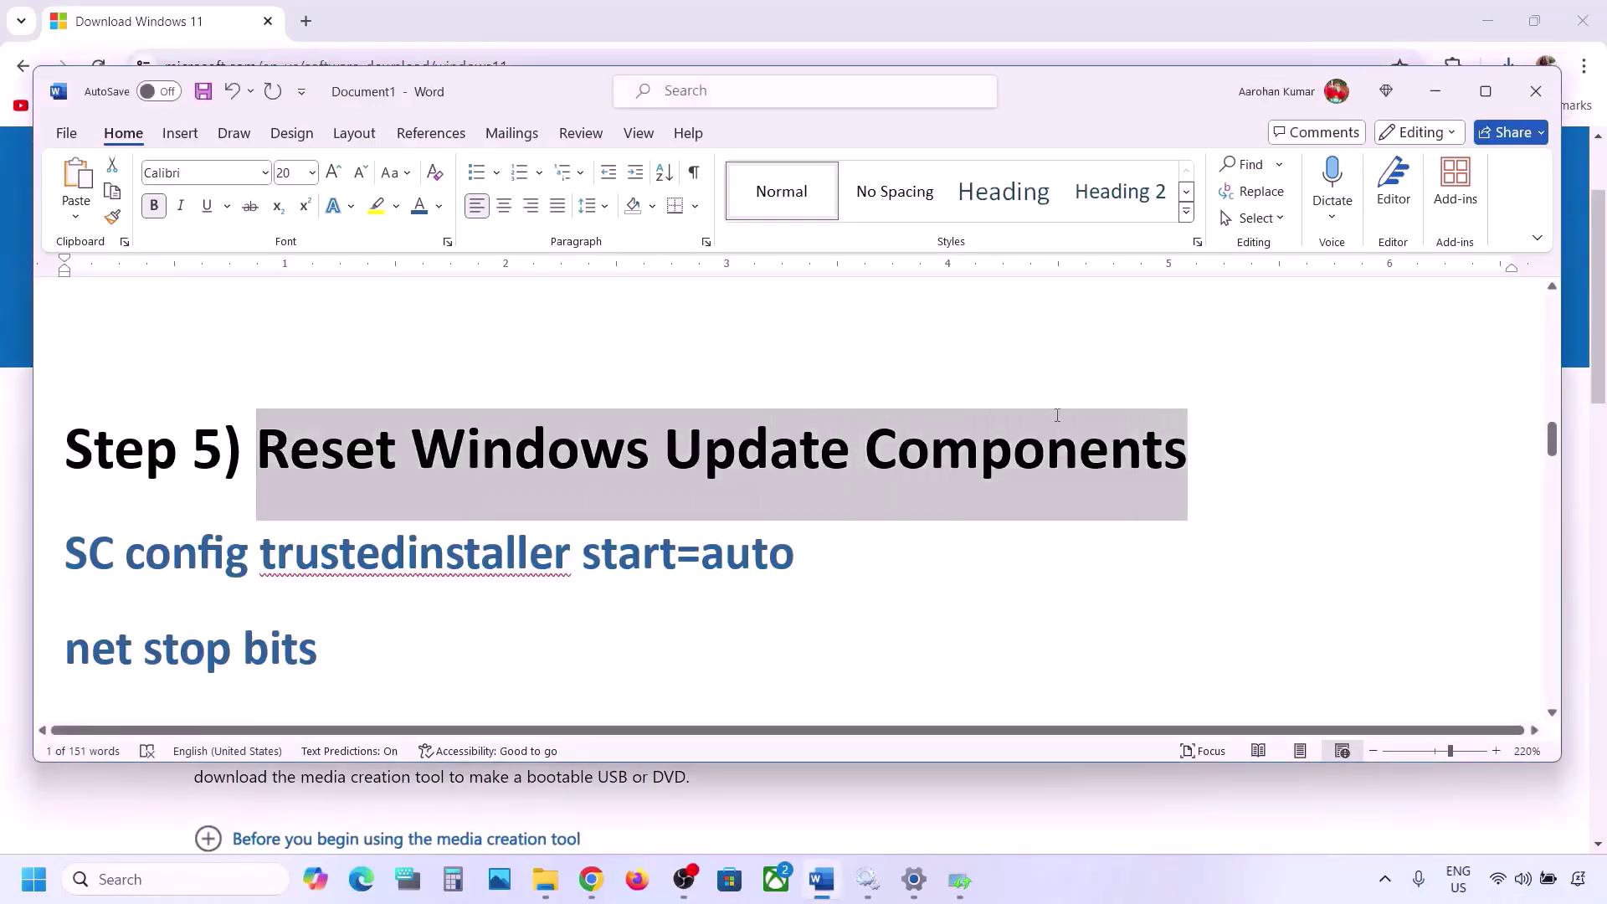
click(67, 549)
key(shift+Down)
key(shift+Down)
key(shift+Down)
key(shift+Down)
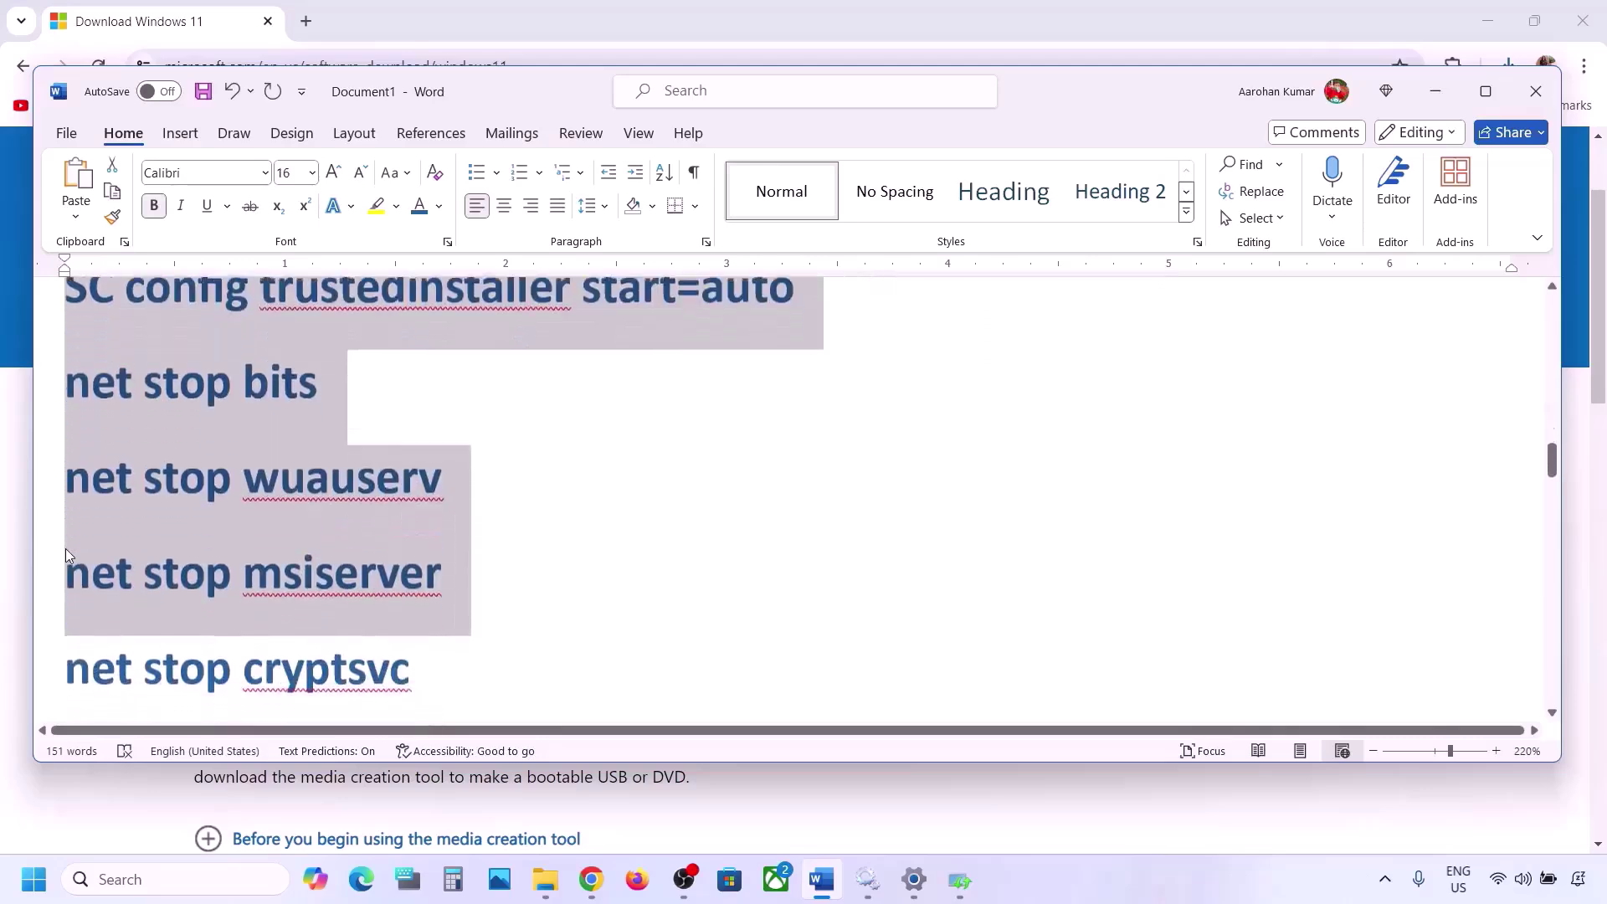
key(shift+Down)
key(shift+Down)
key(shift+Down)
key(shift+Down)
key(shift+Down)
key(shift+Down)
key(shift+Down)
key(shift+Down)
key(shift+Down)
key(shift+Down)
key(shift+Down)
key(shift+Down)
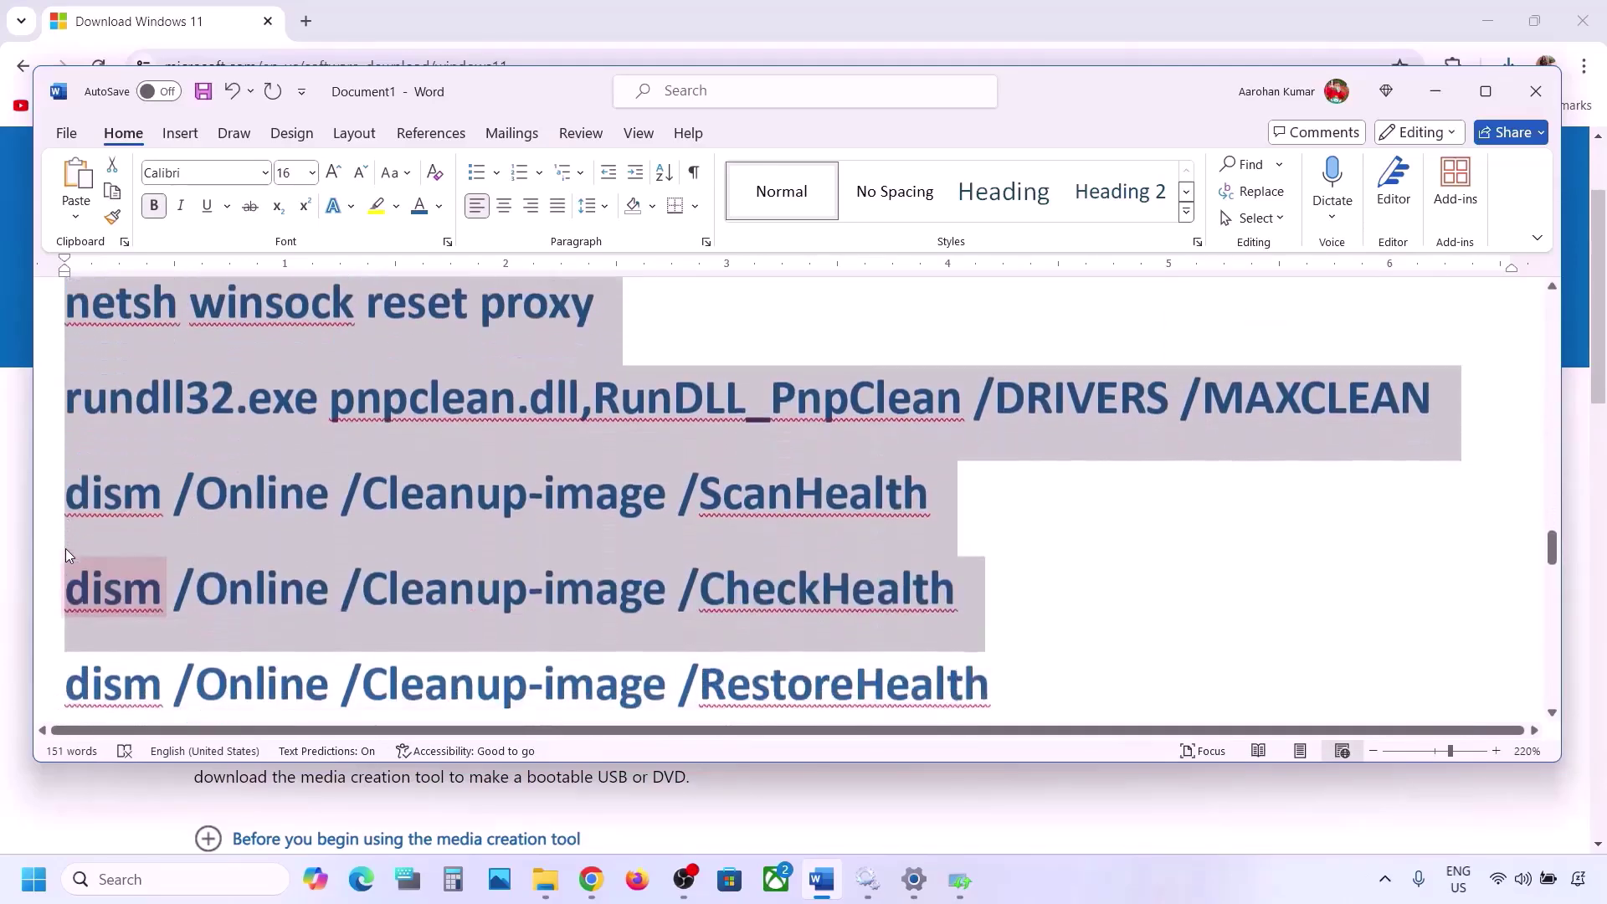
key(shift+Down)
key(shift+Down)
key(shift+Down)
key(shift+Down)
key(shift+Down)
key(shift+Down)
key(shift+Down)
key(shift+Down)
key(shift+Down)
key(shift+Down)
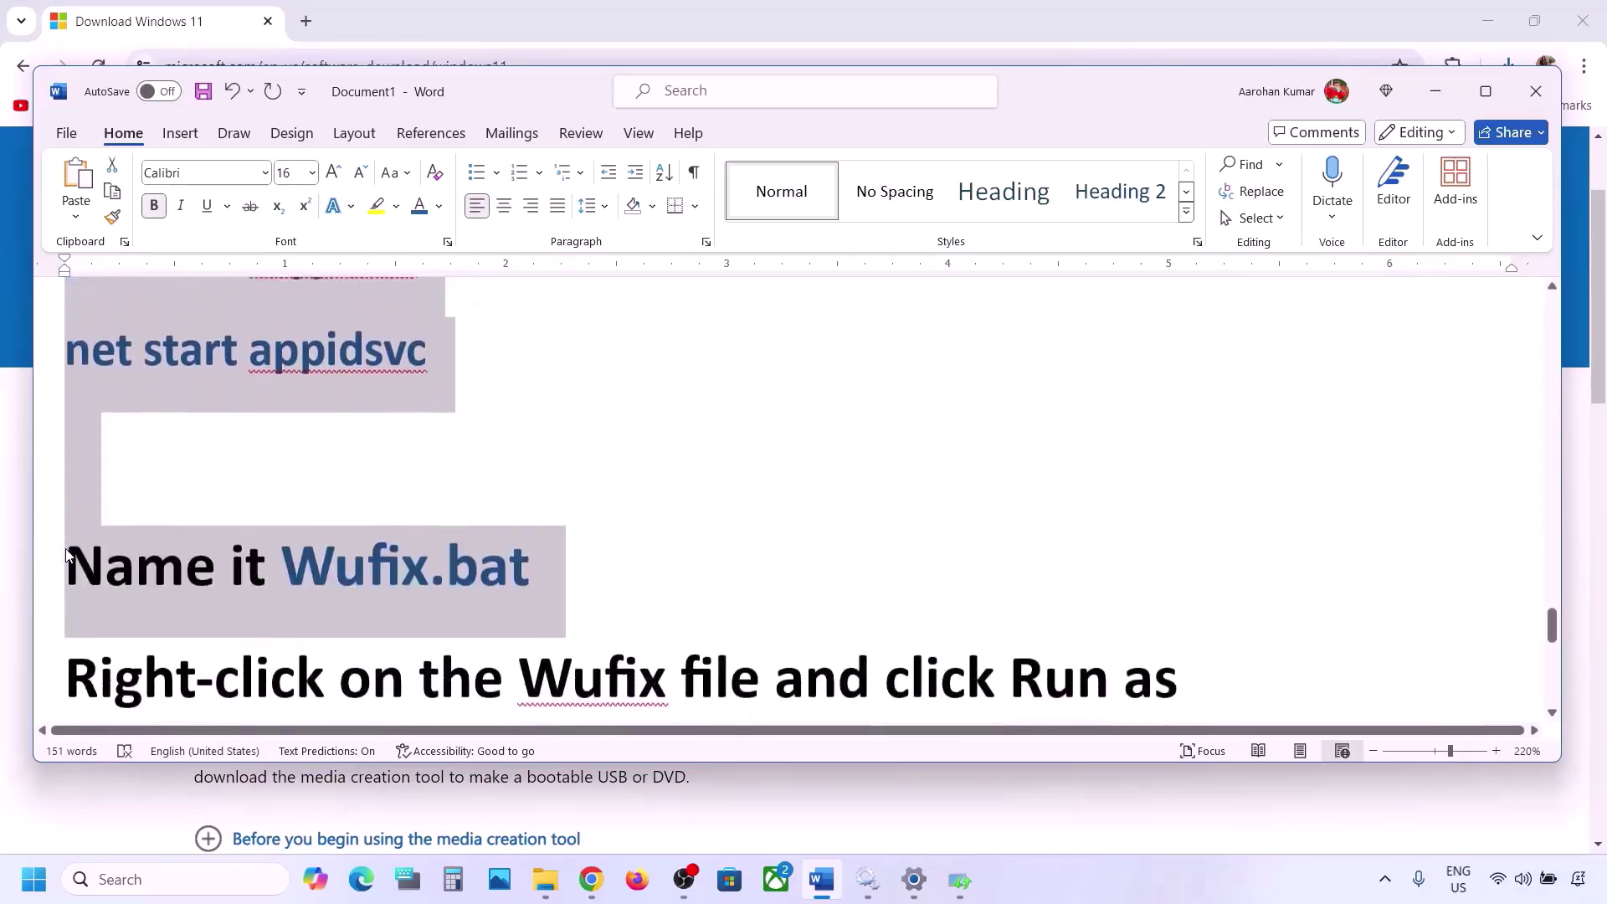
key(shift+Up)
key(shift+Up)
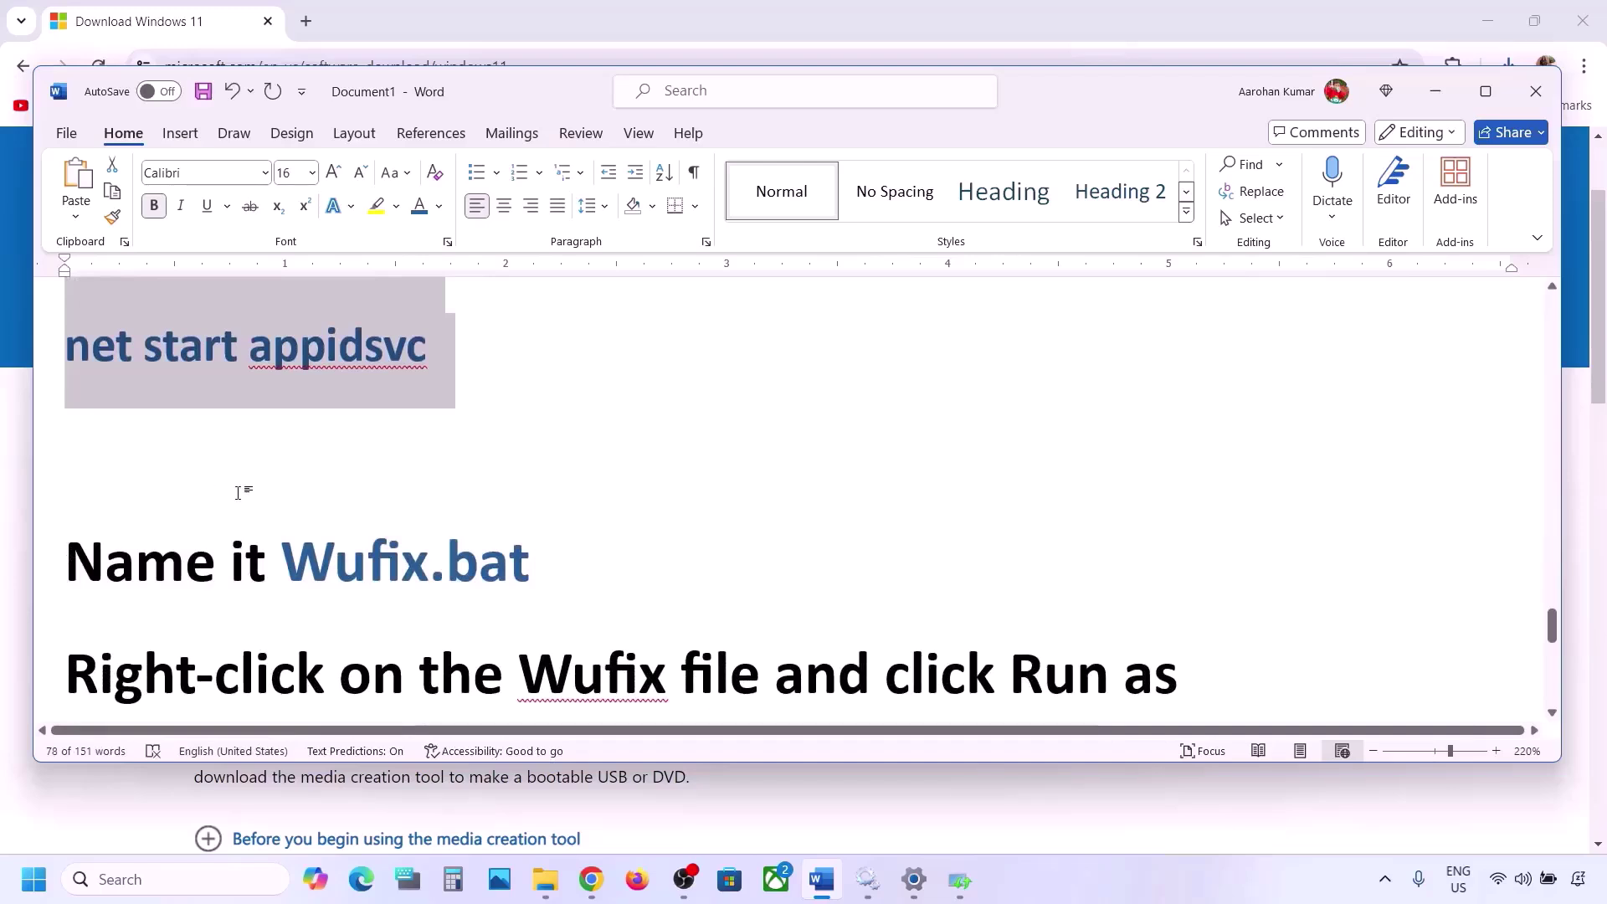
scroll(238, 492, up, 2)
right_click(249, 424)
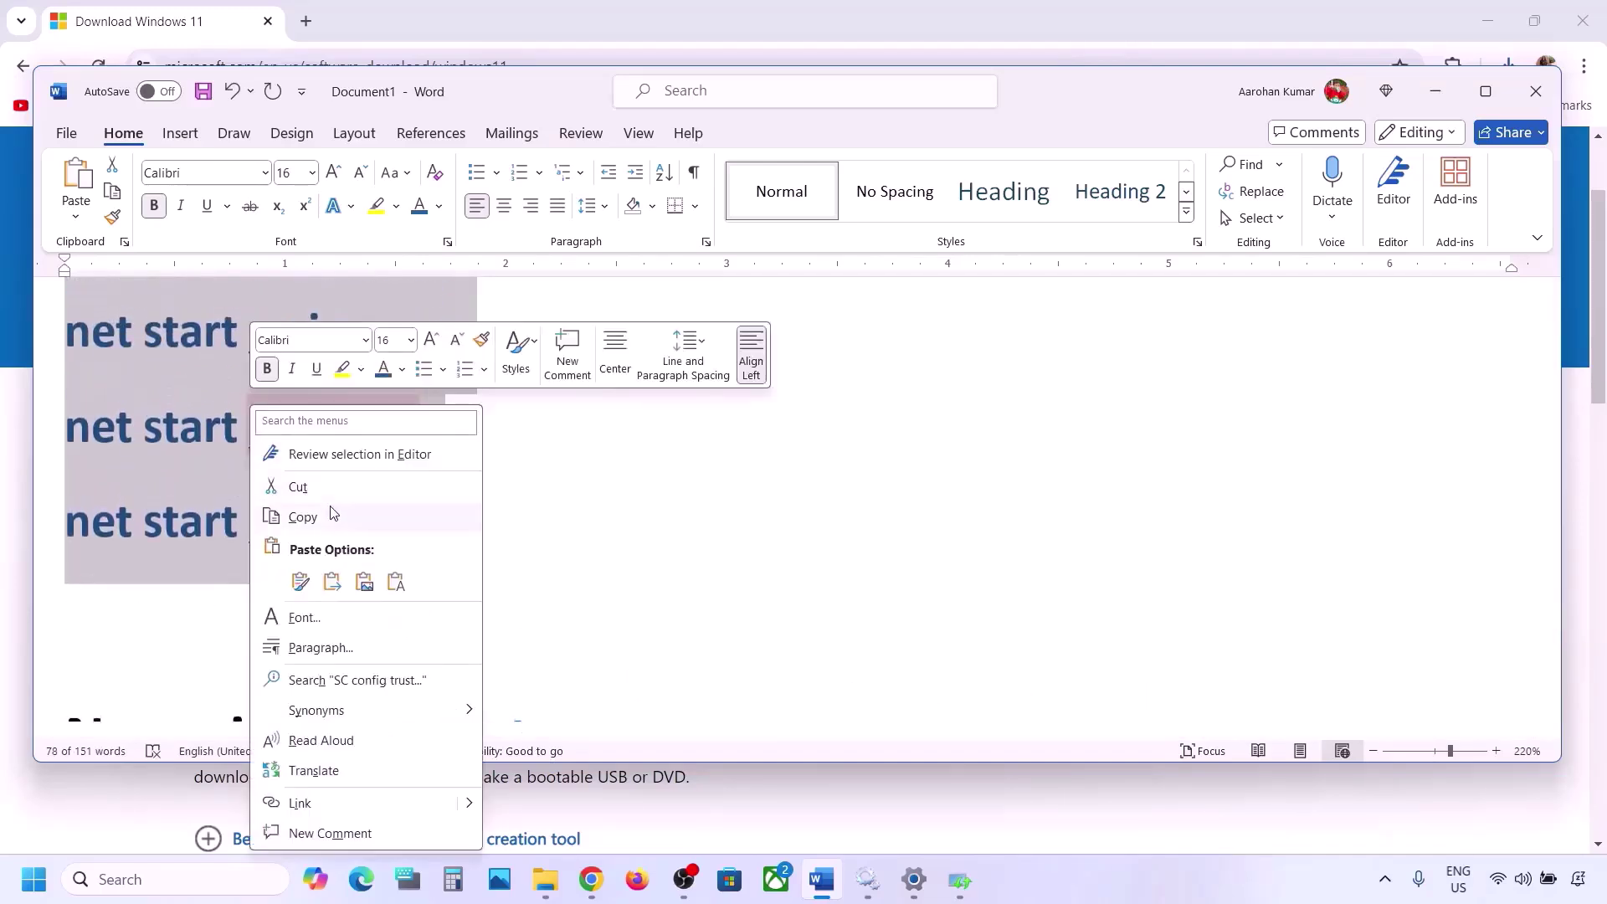
click(332, 517)
Open Notepad, paste the copied update reset commands into a blank document and review them from the first line.
click(133, 879)
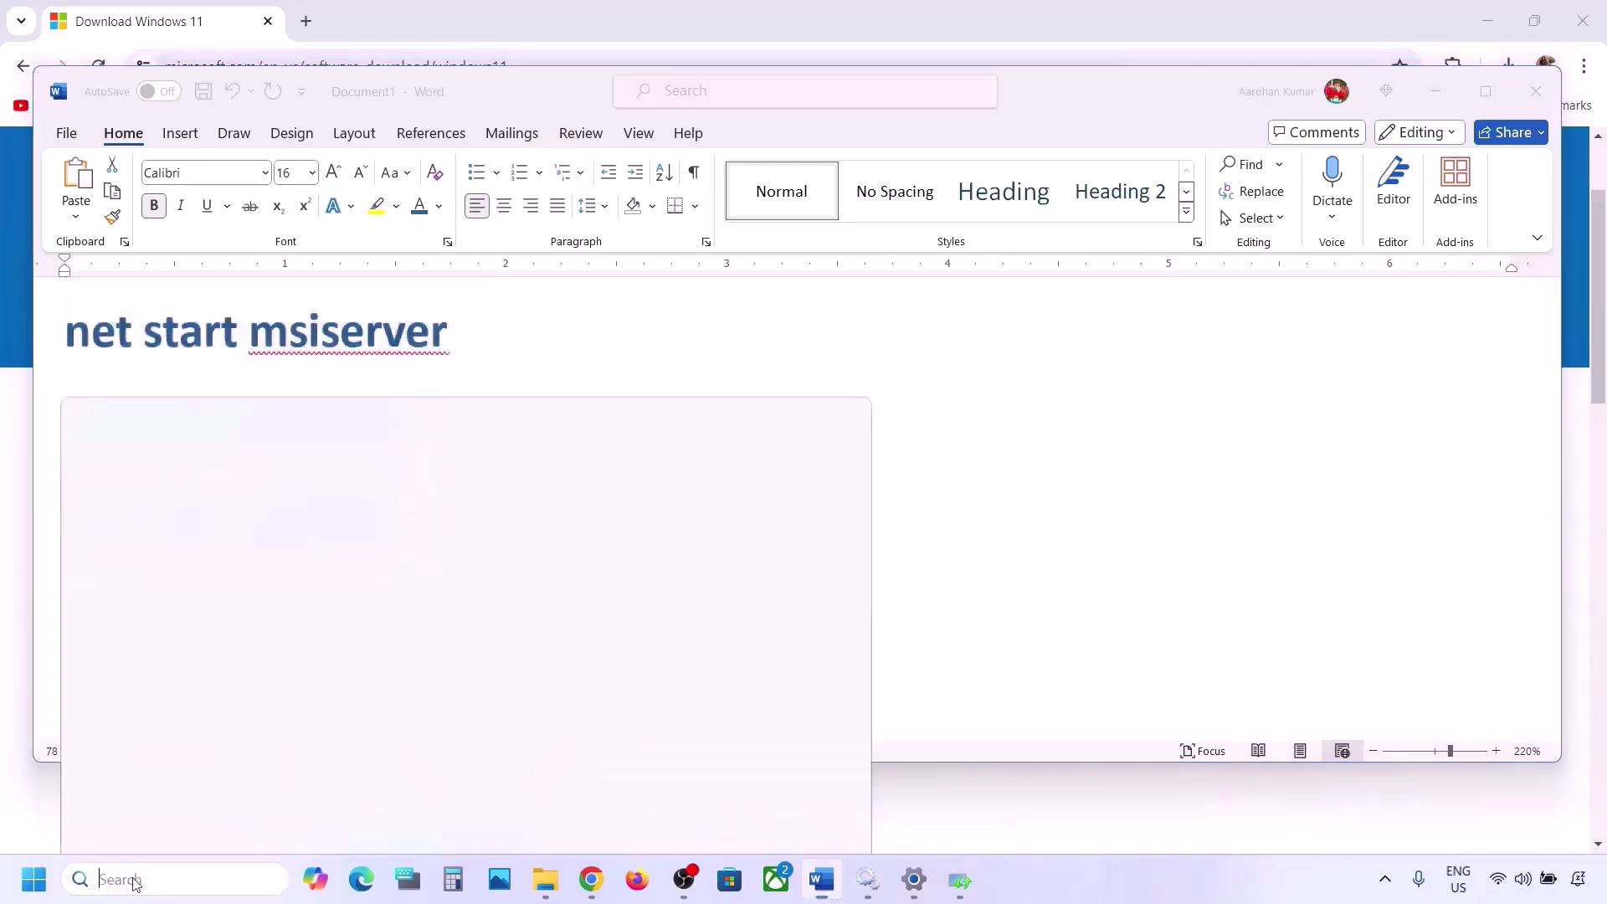
text(note)
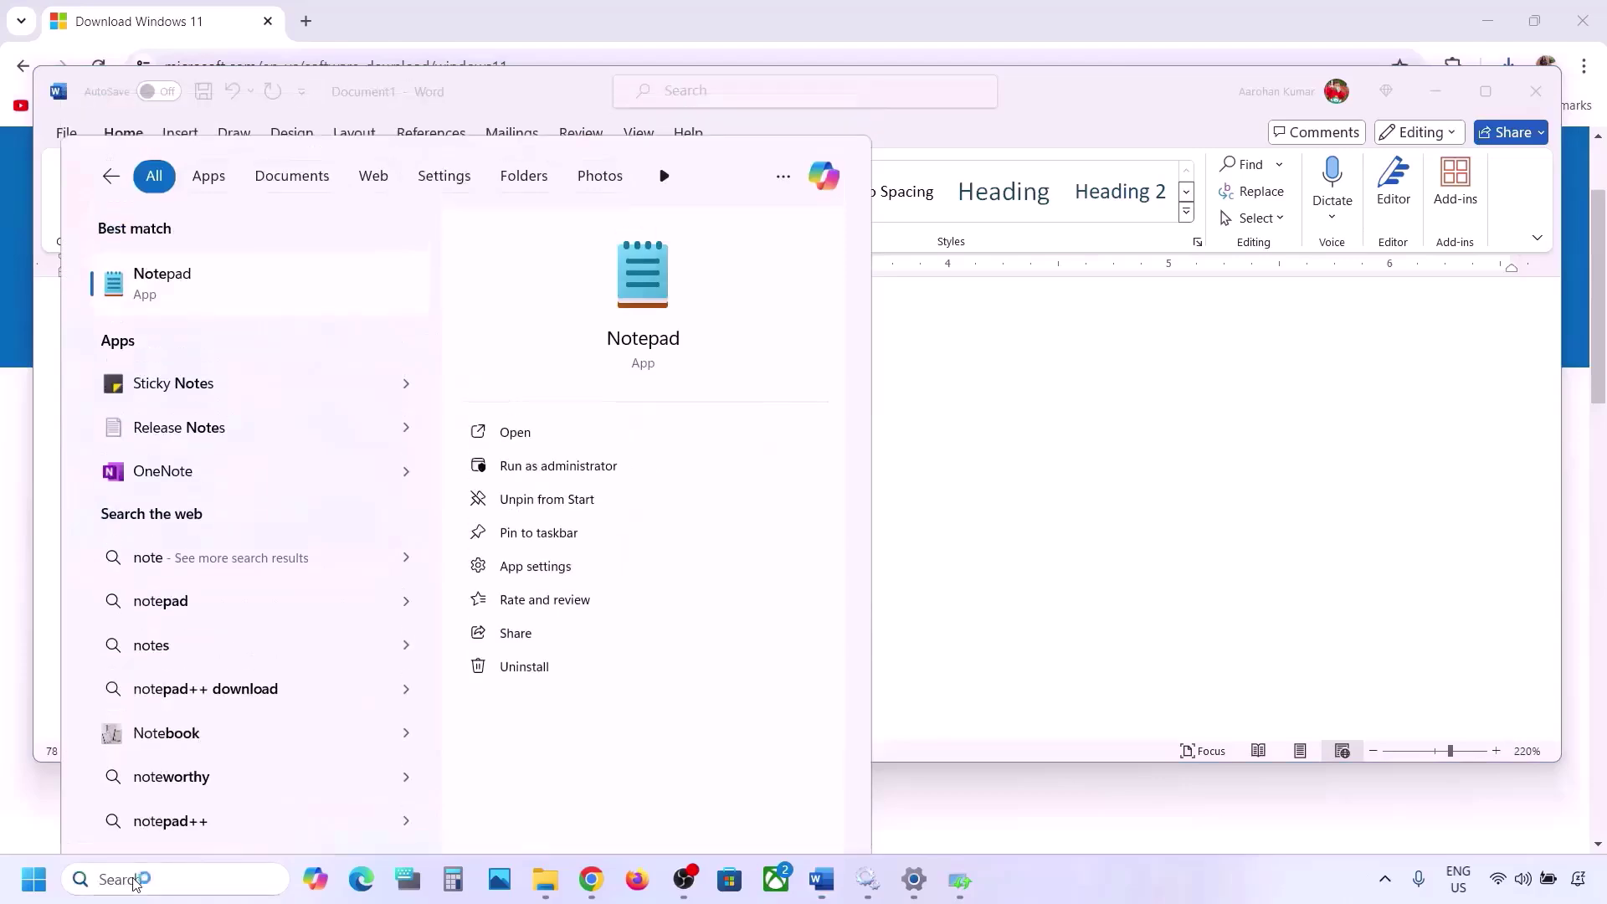
key(Return)
key(ctrl+v)
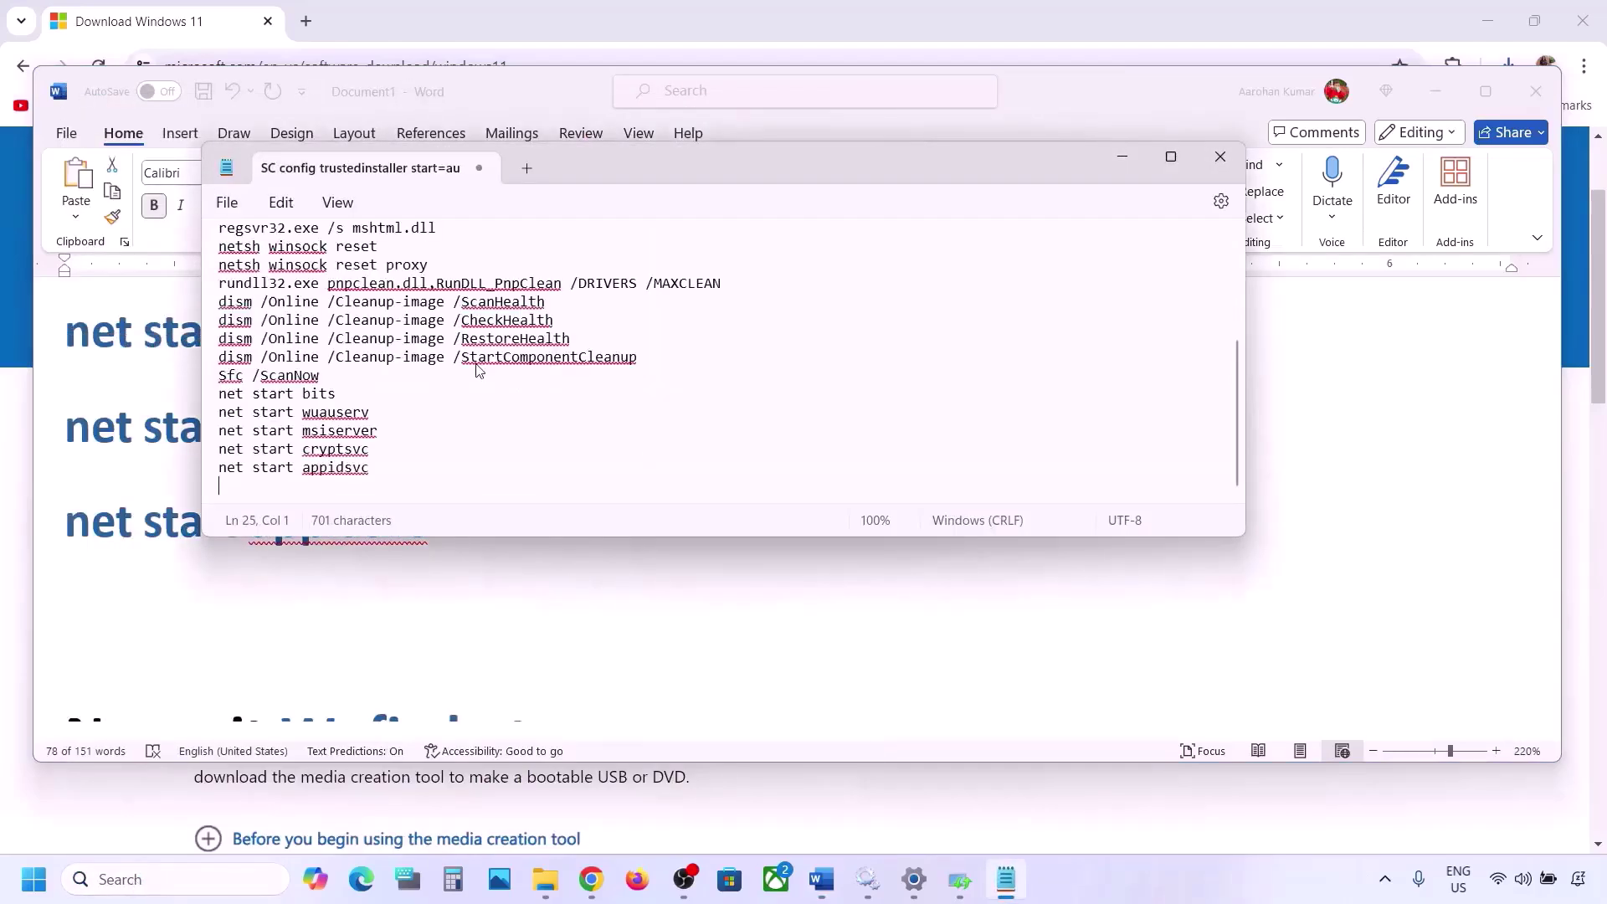
scroll(448, 297, up, 4)
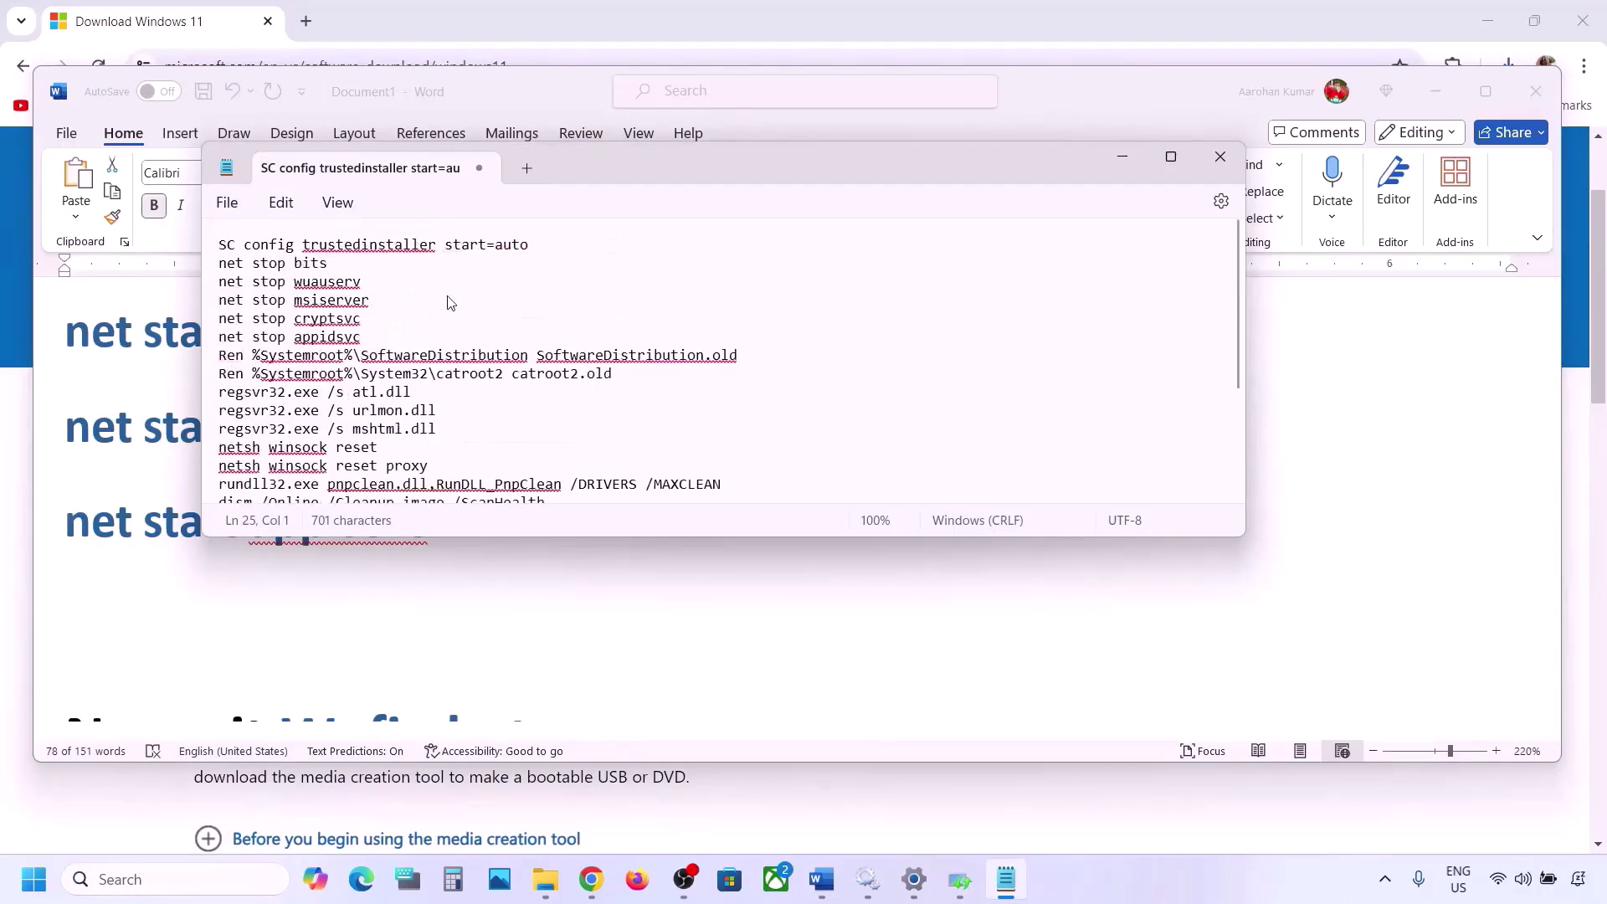
Start saving the Notepad document under a new name and get the file name Wufix.bat from the Word notes.
click(227, 205)
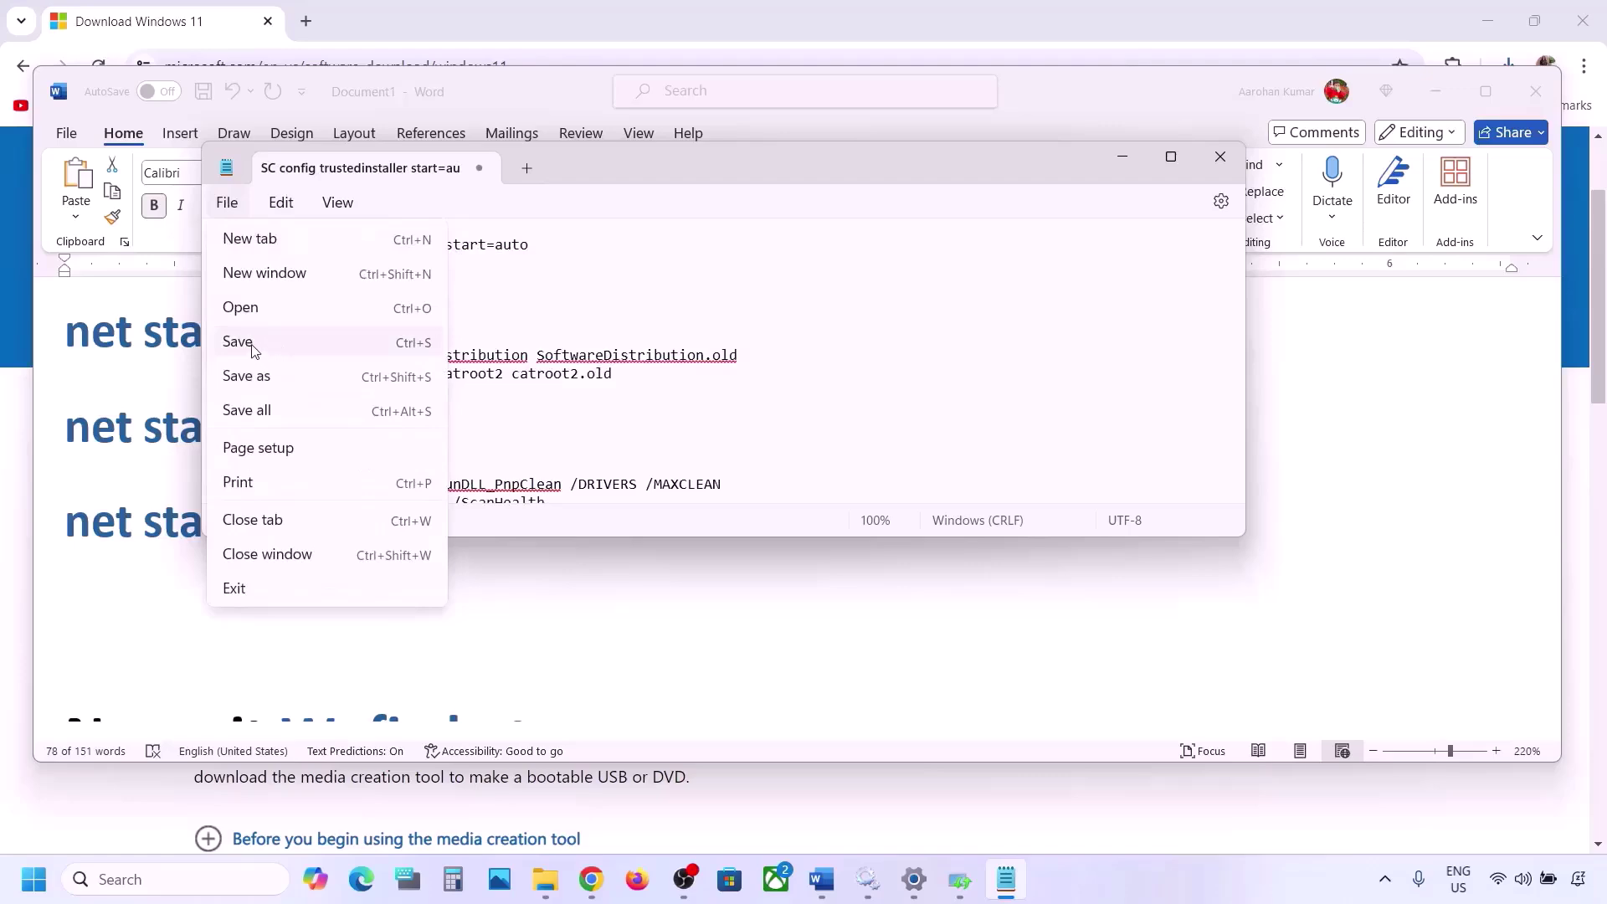
click(248, 376)
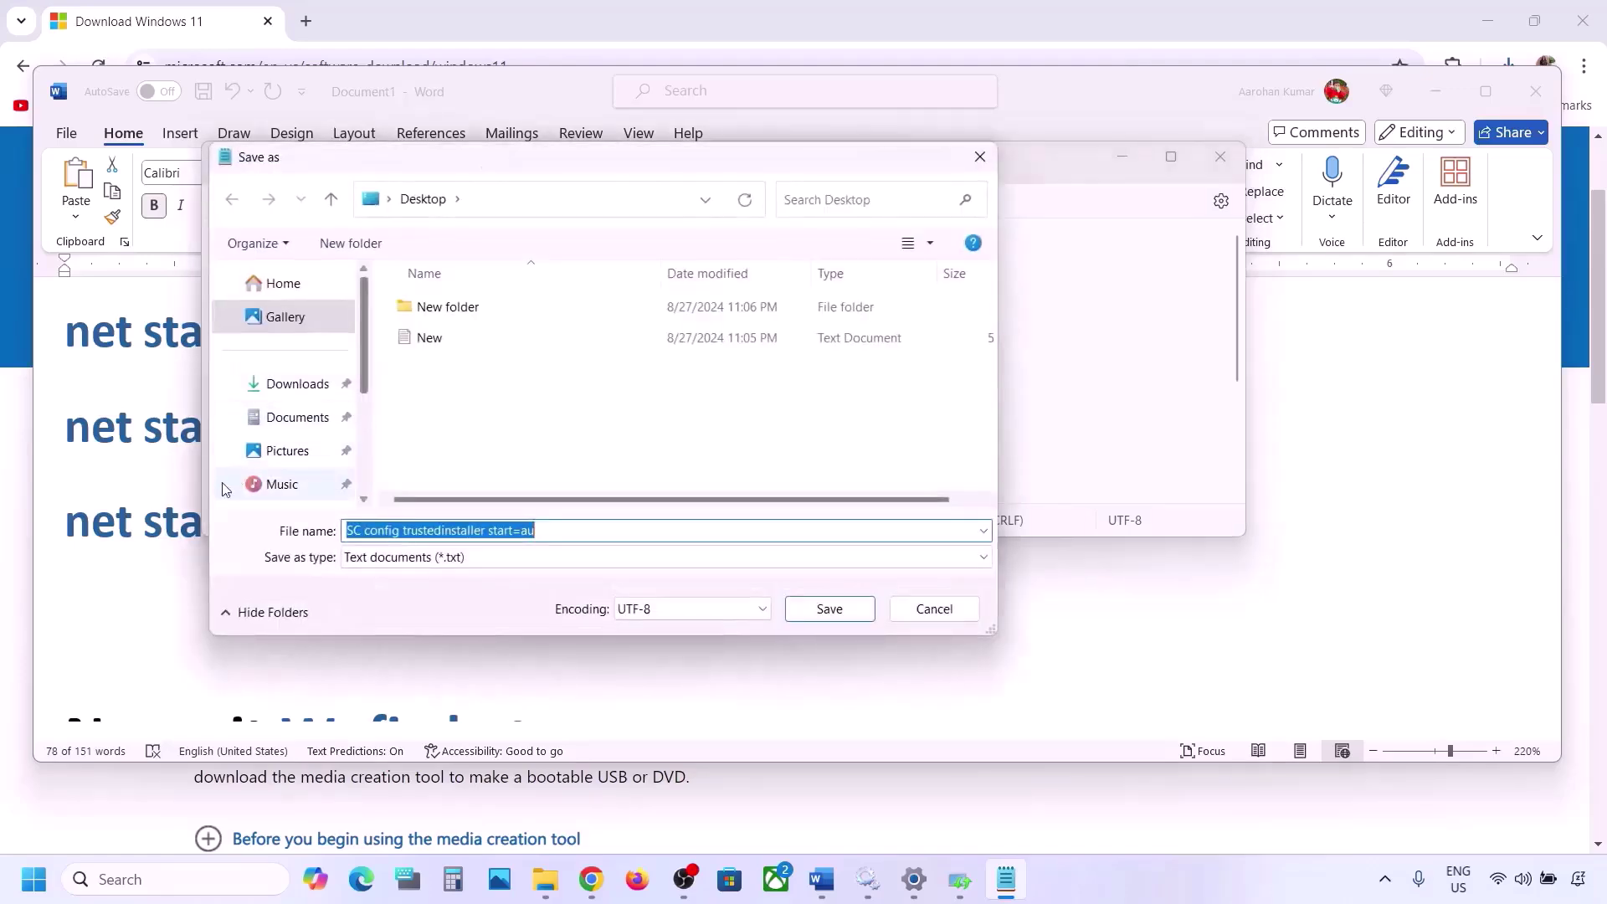
click(173, 533)
scroll(173, 533, down, 5)
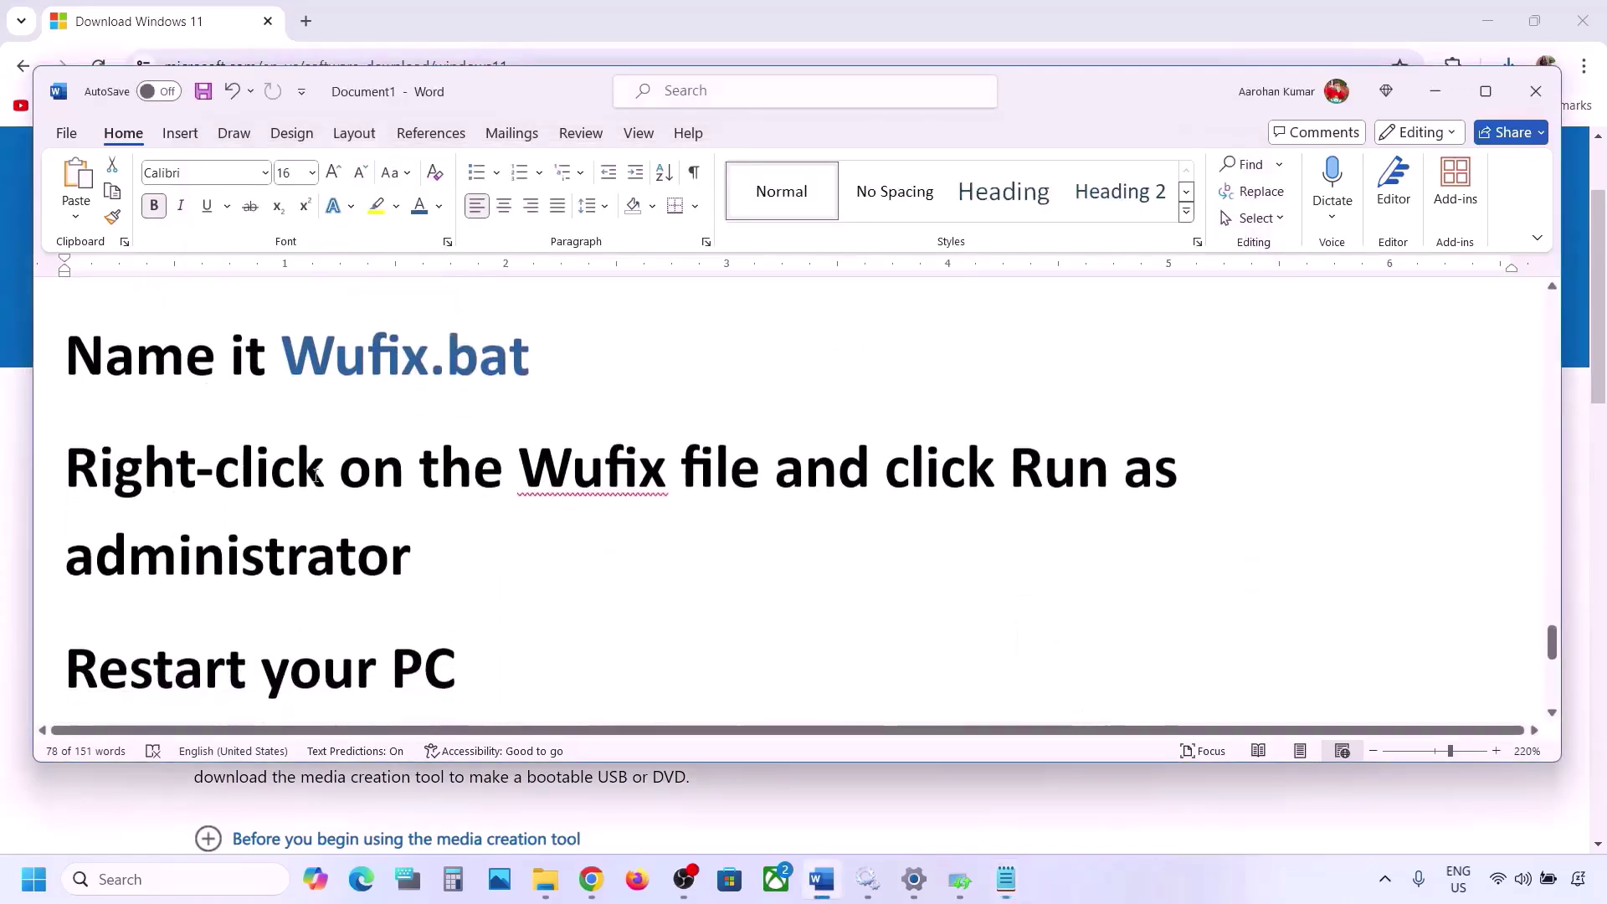
drag(535, 374, 348, 380)
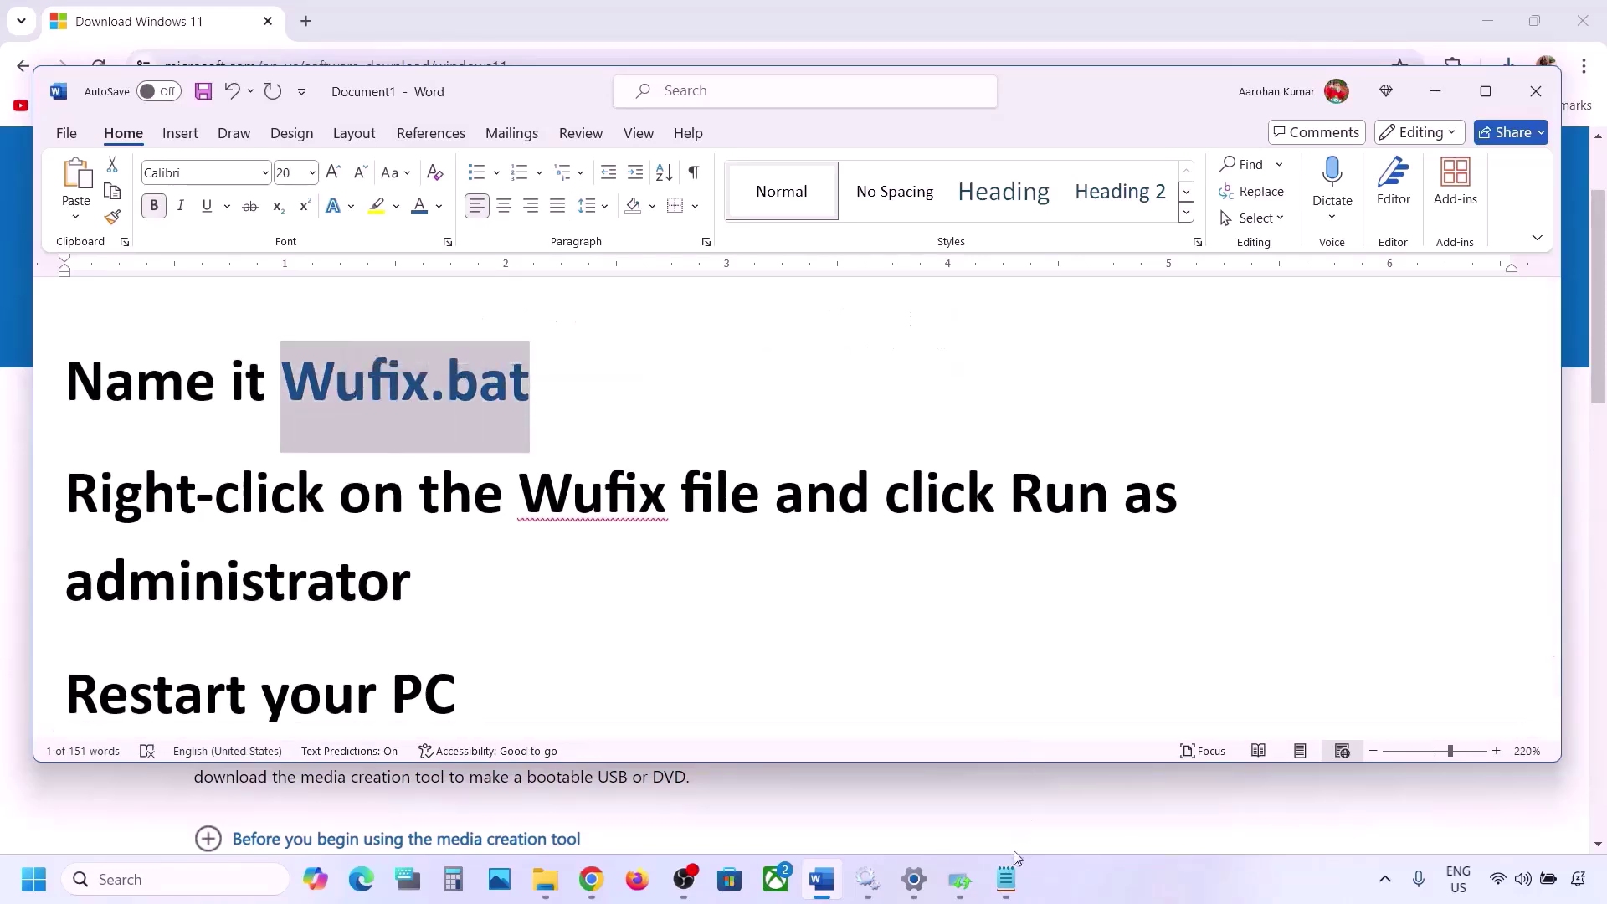
Save the Notepad commands to the Desktop as Wufix.bat with the All files type, and close Notepad.
click(1006, 879)
key(ctrl+s)
key(ctrl+v)
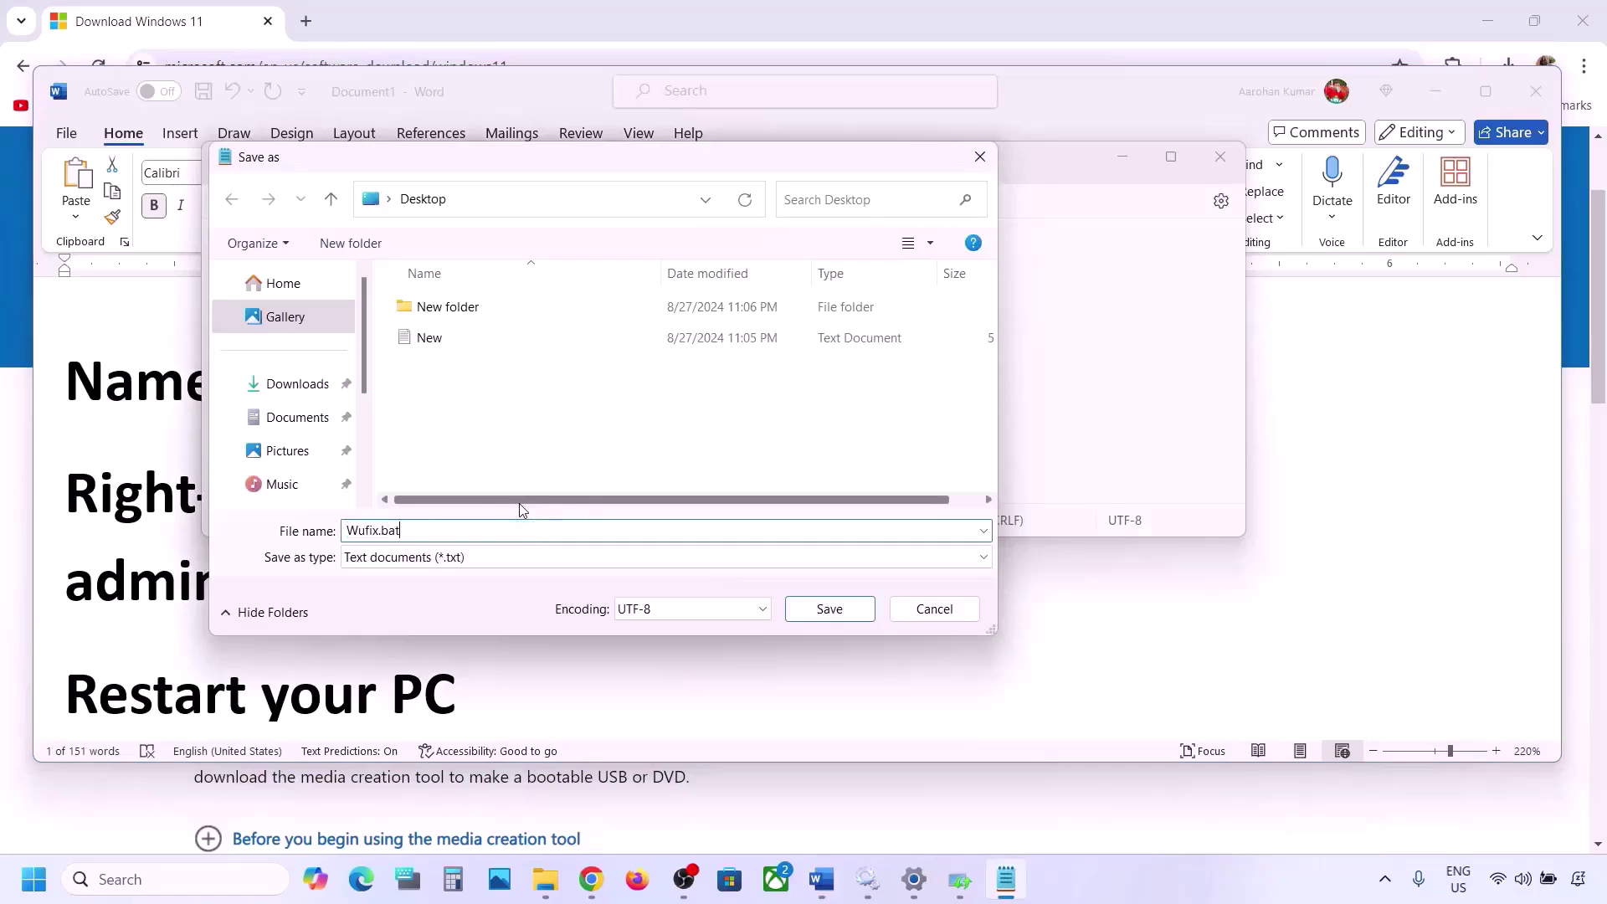
click(474, 566)
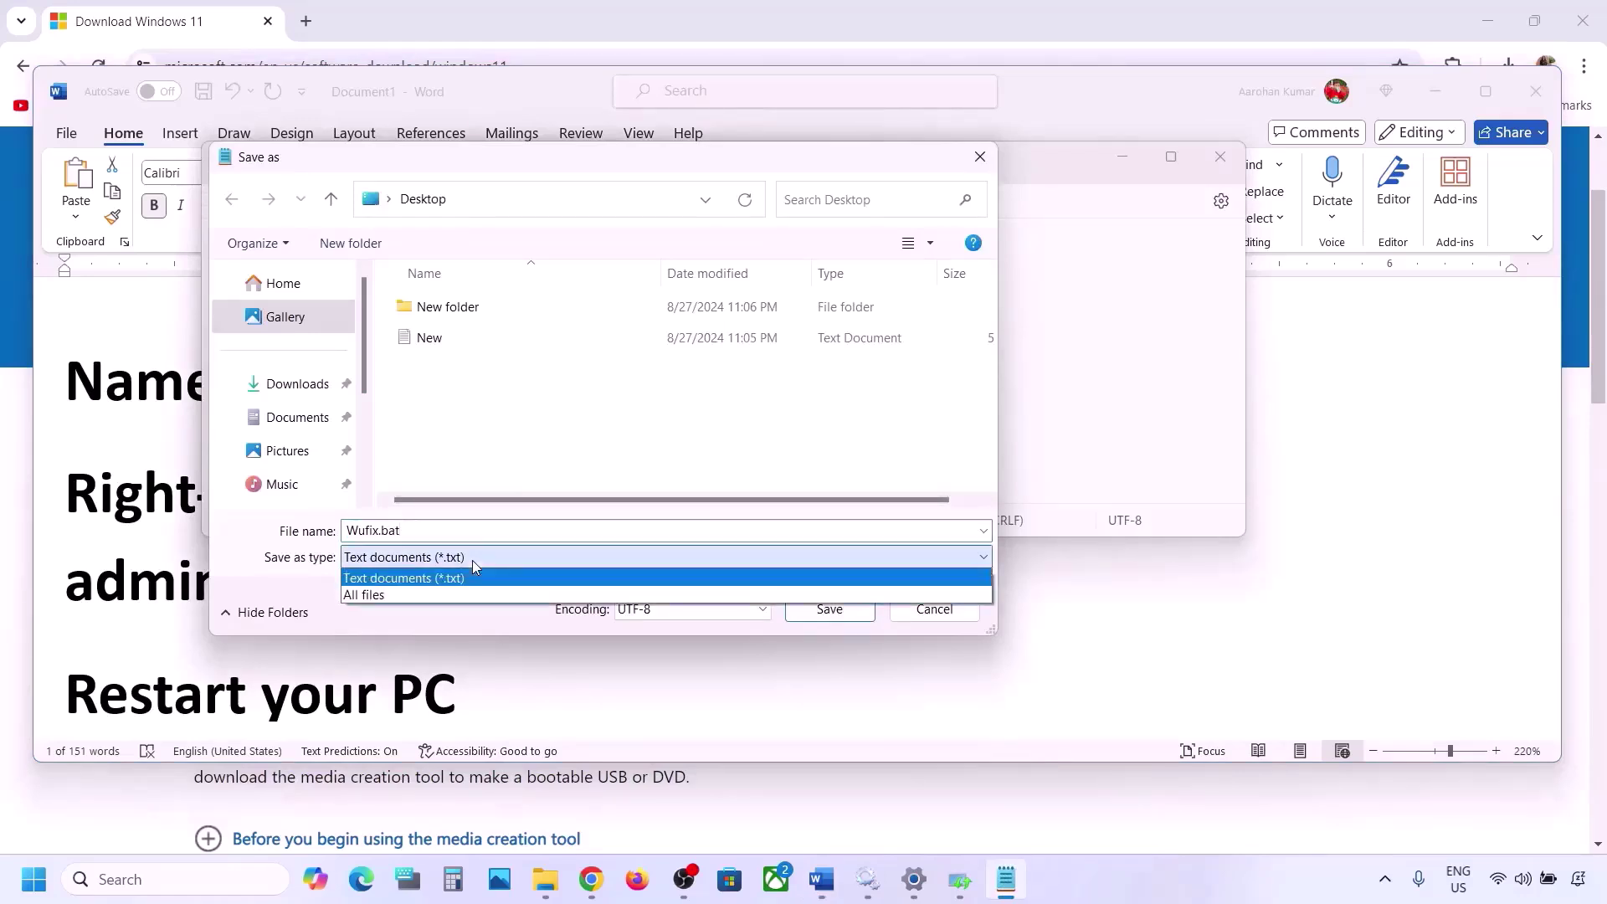
click(415, 597)
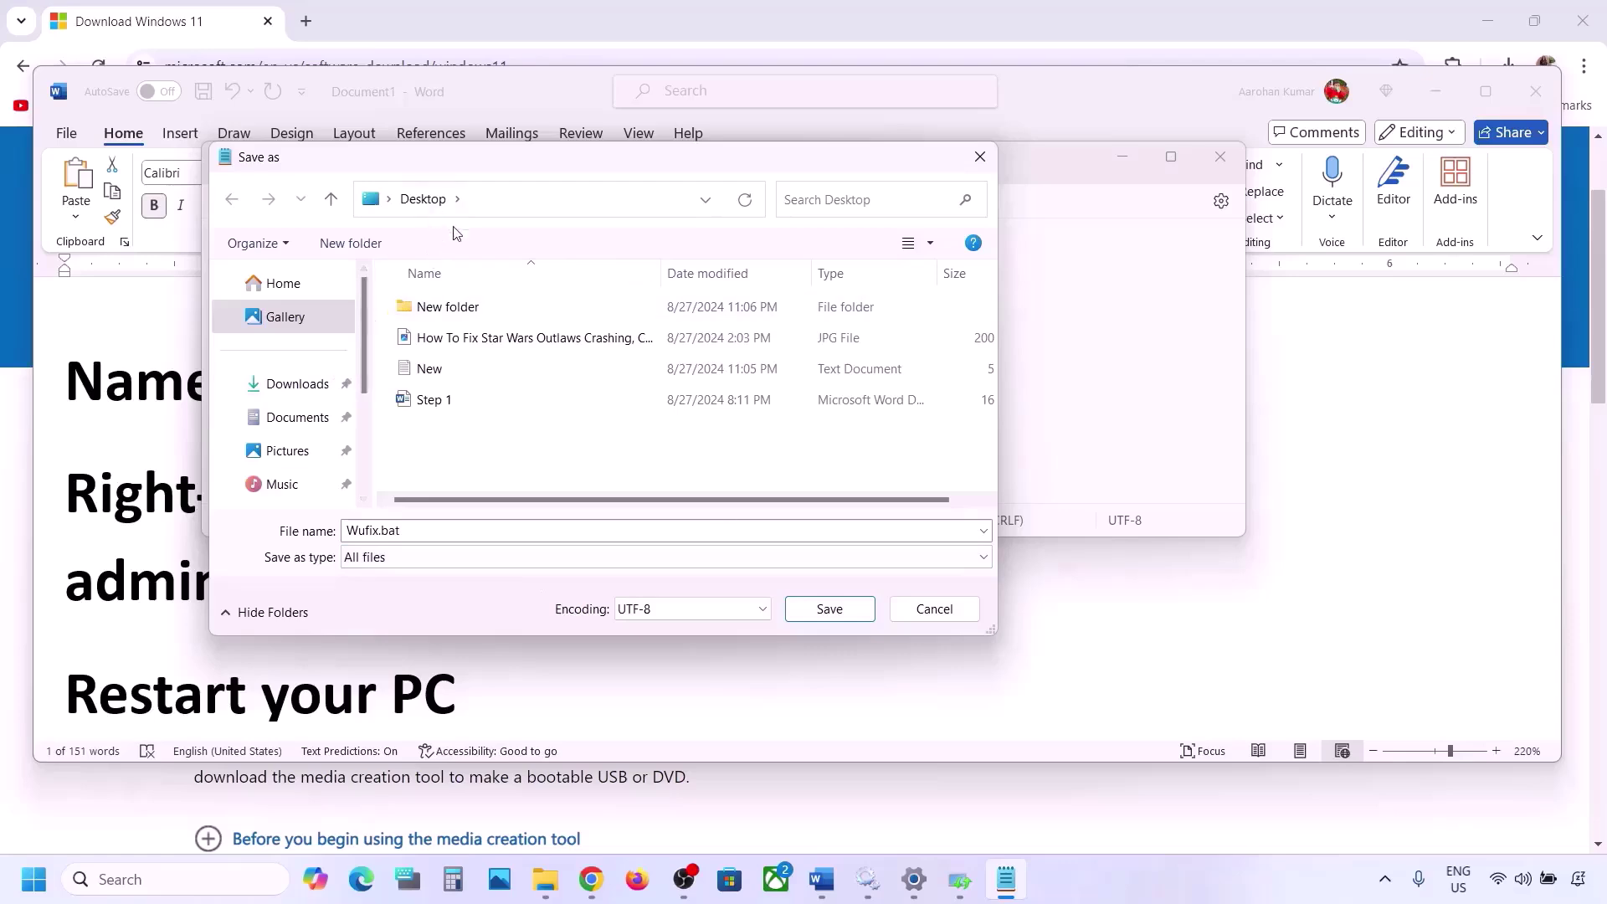
click(829, 609)
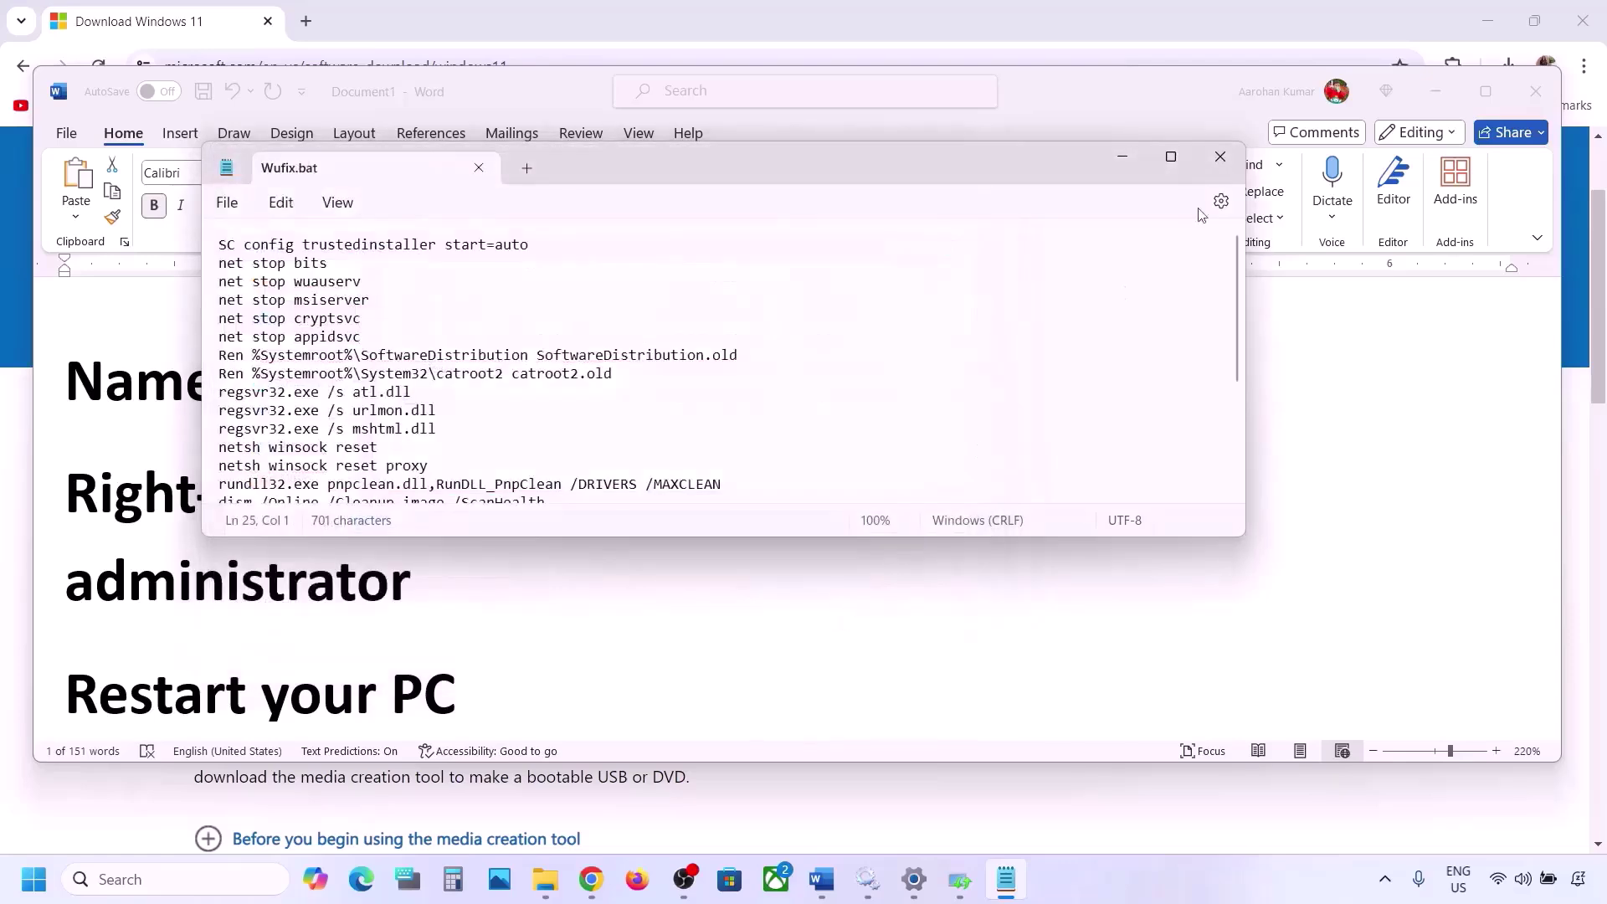
click(1222, 165)
Close the completed Windows Update troubleshooter and run the Wufix file on the desktop as administrator.
key(super+d)
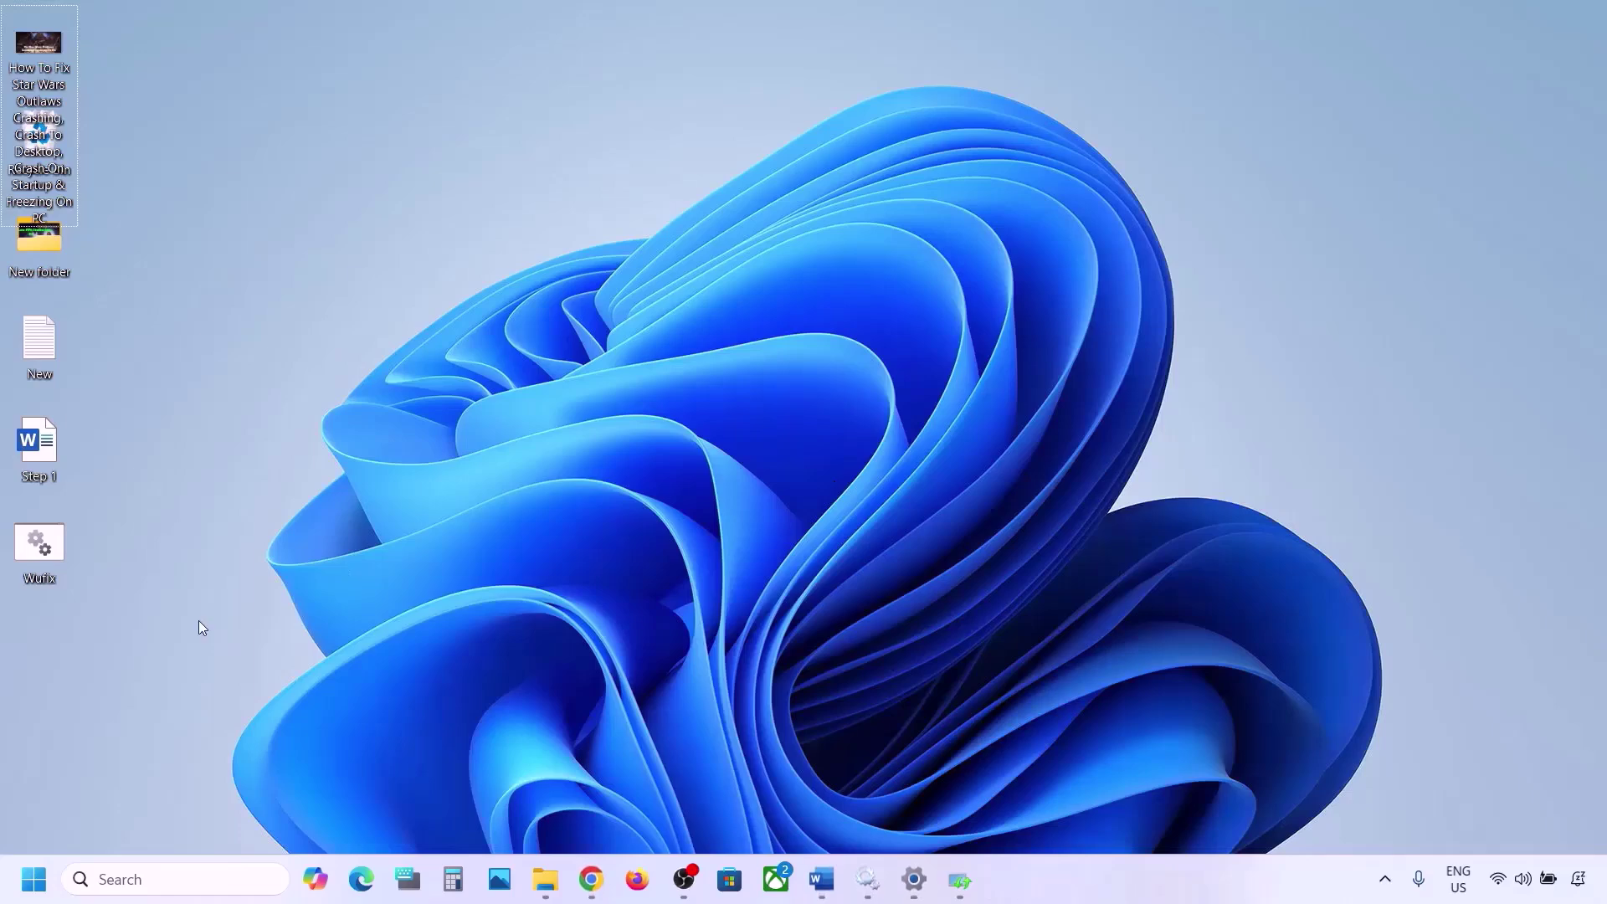
double_click(47, 546)
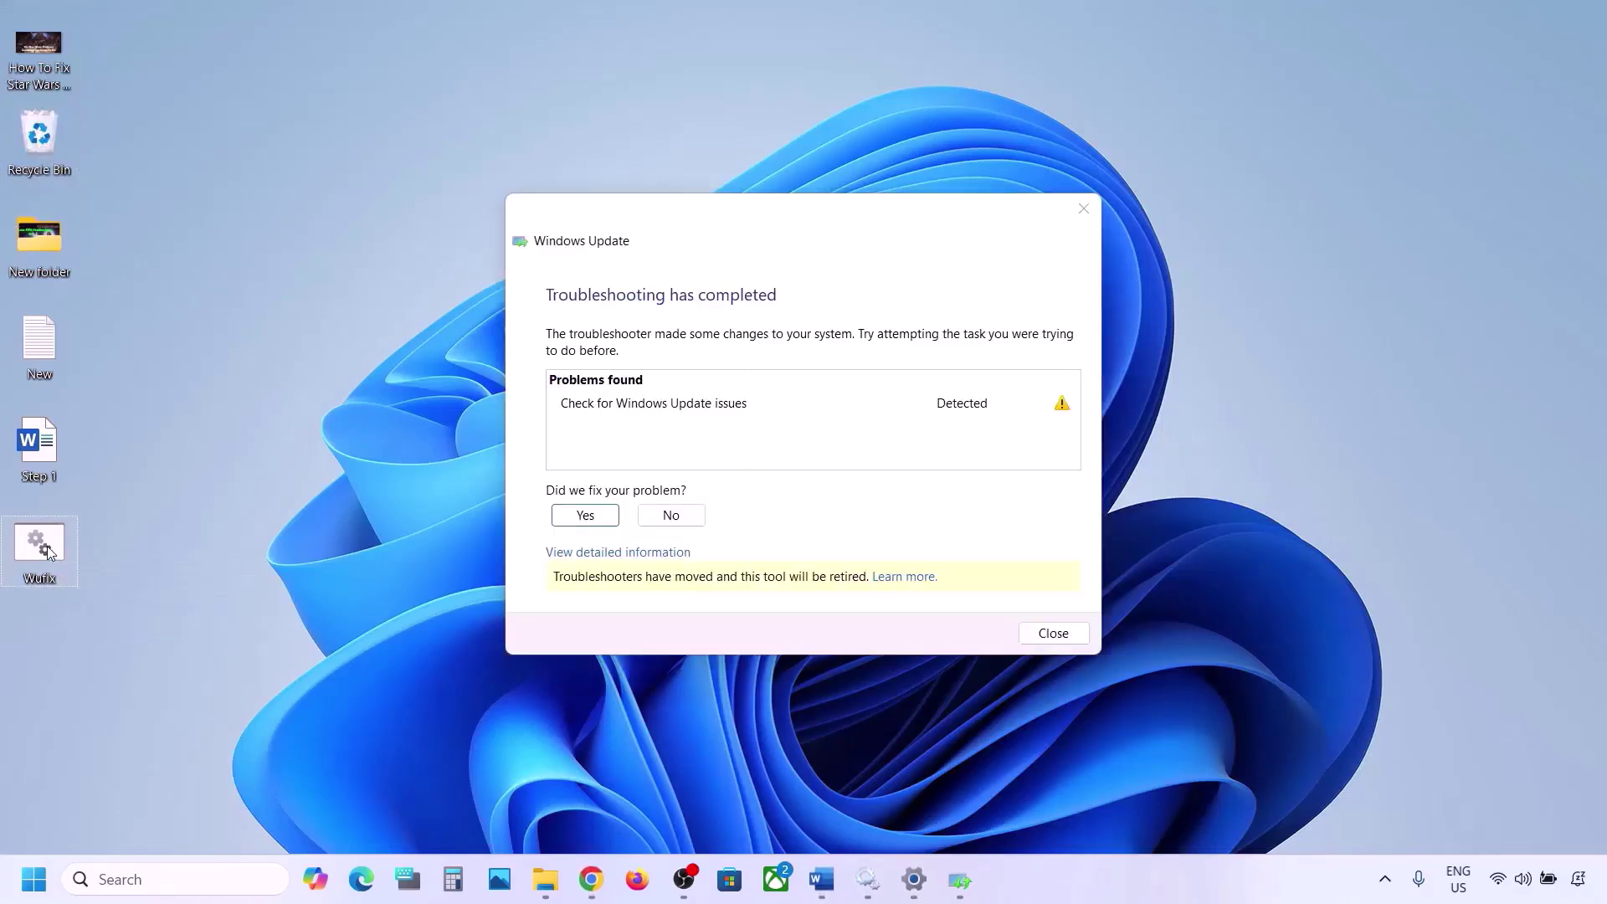
click(1078, 208)
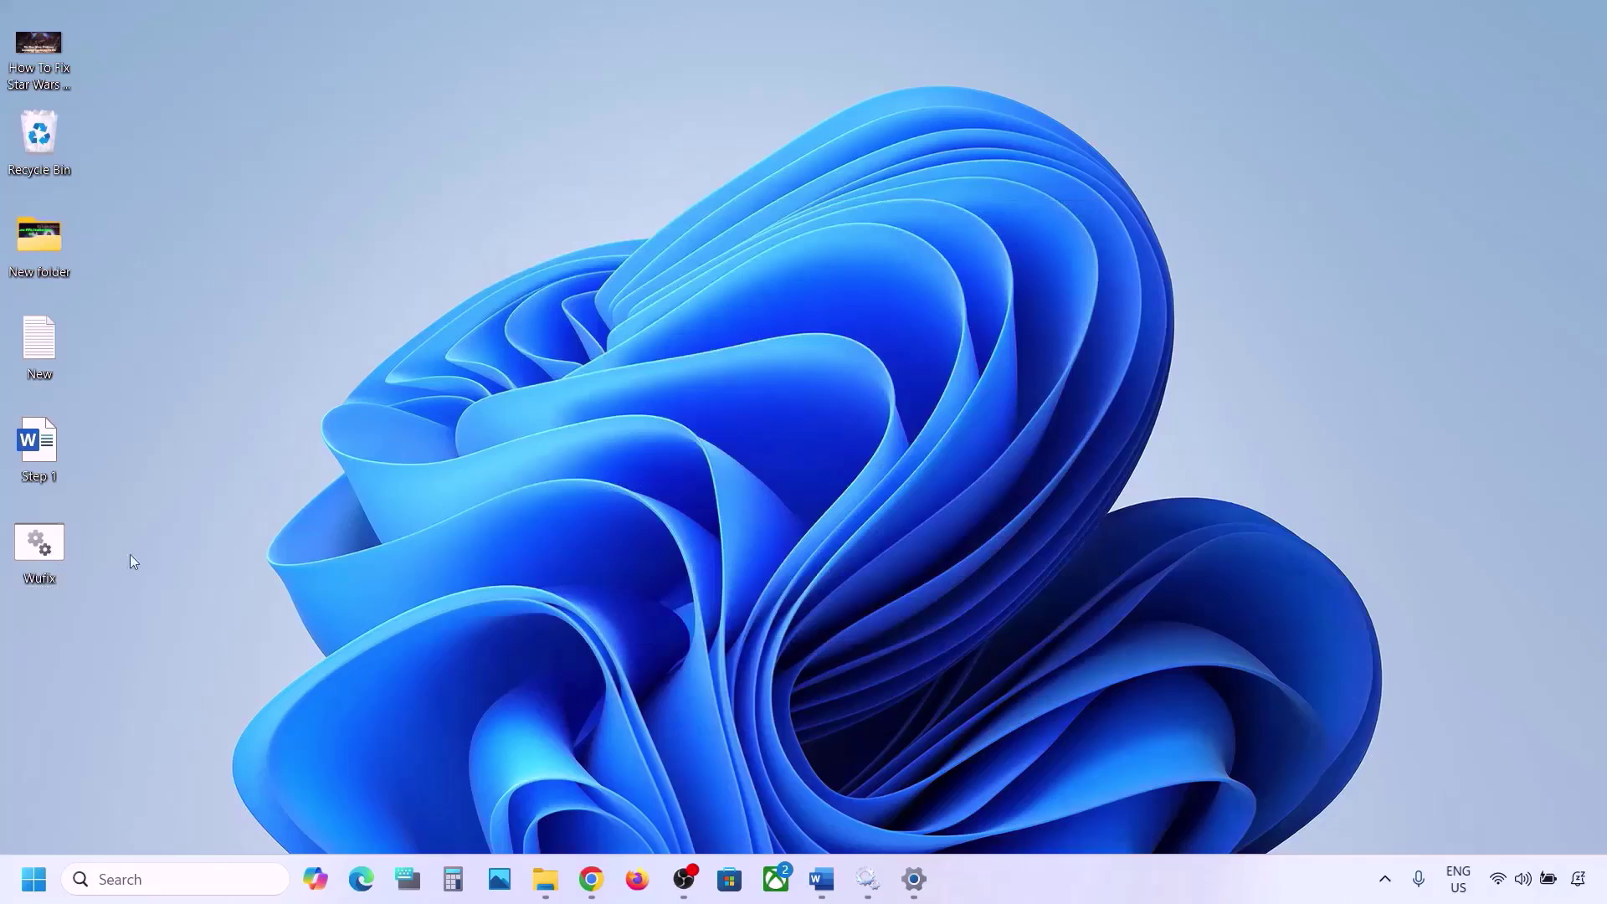
right_click(47, 545)
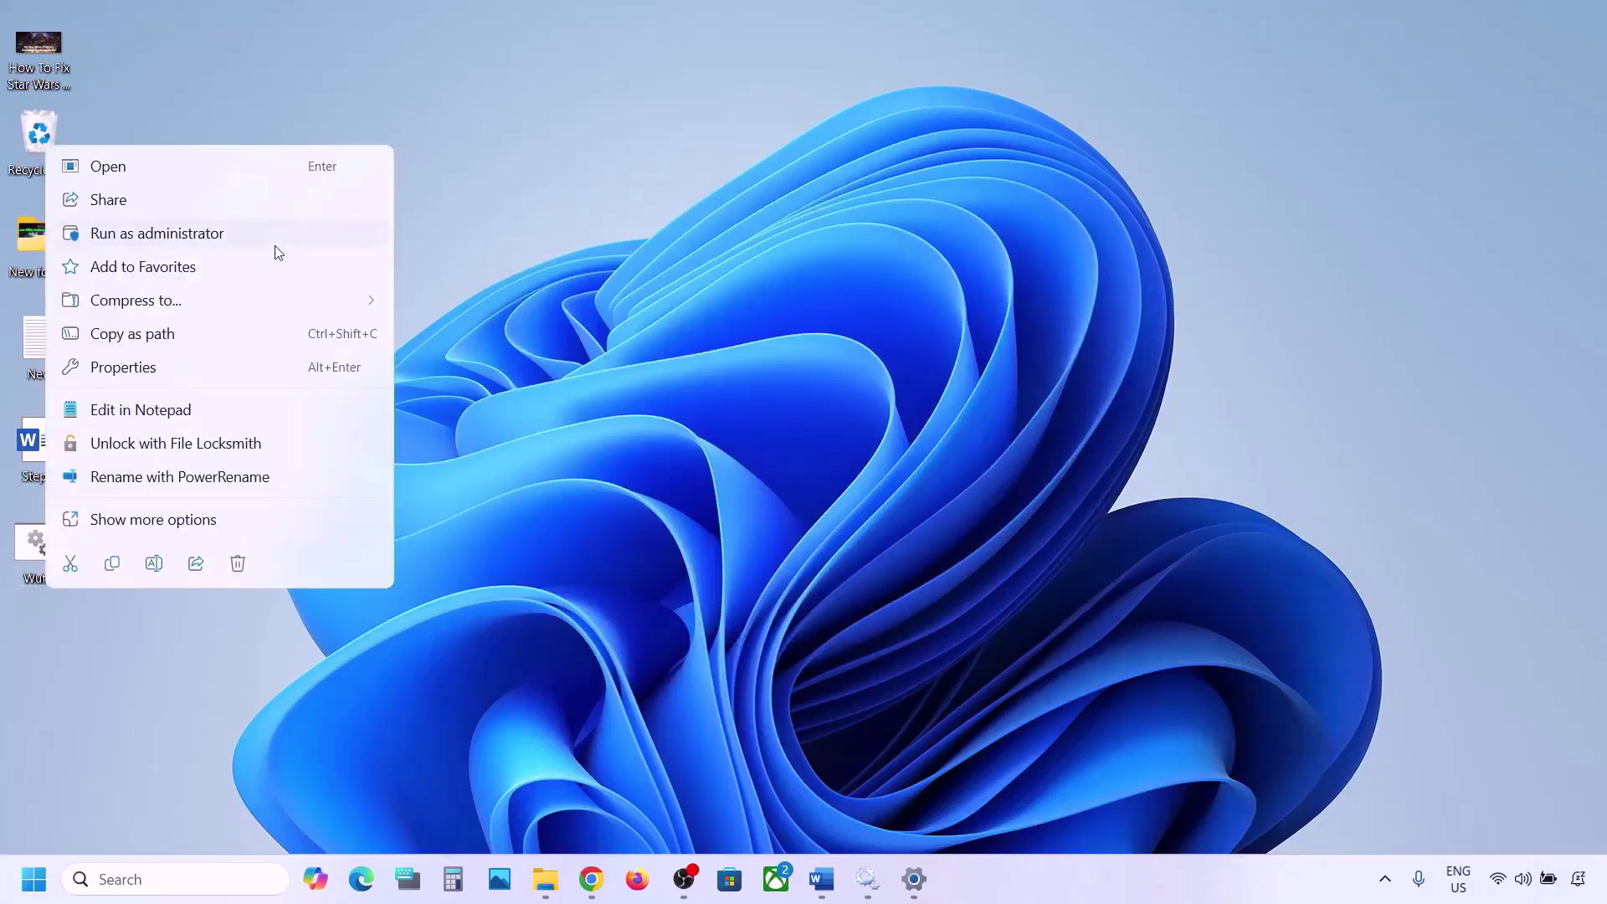
click(202, 238)
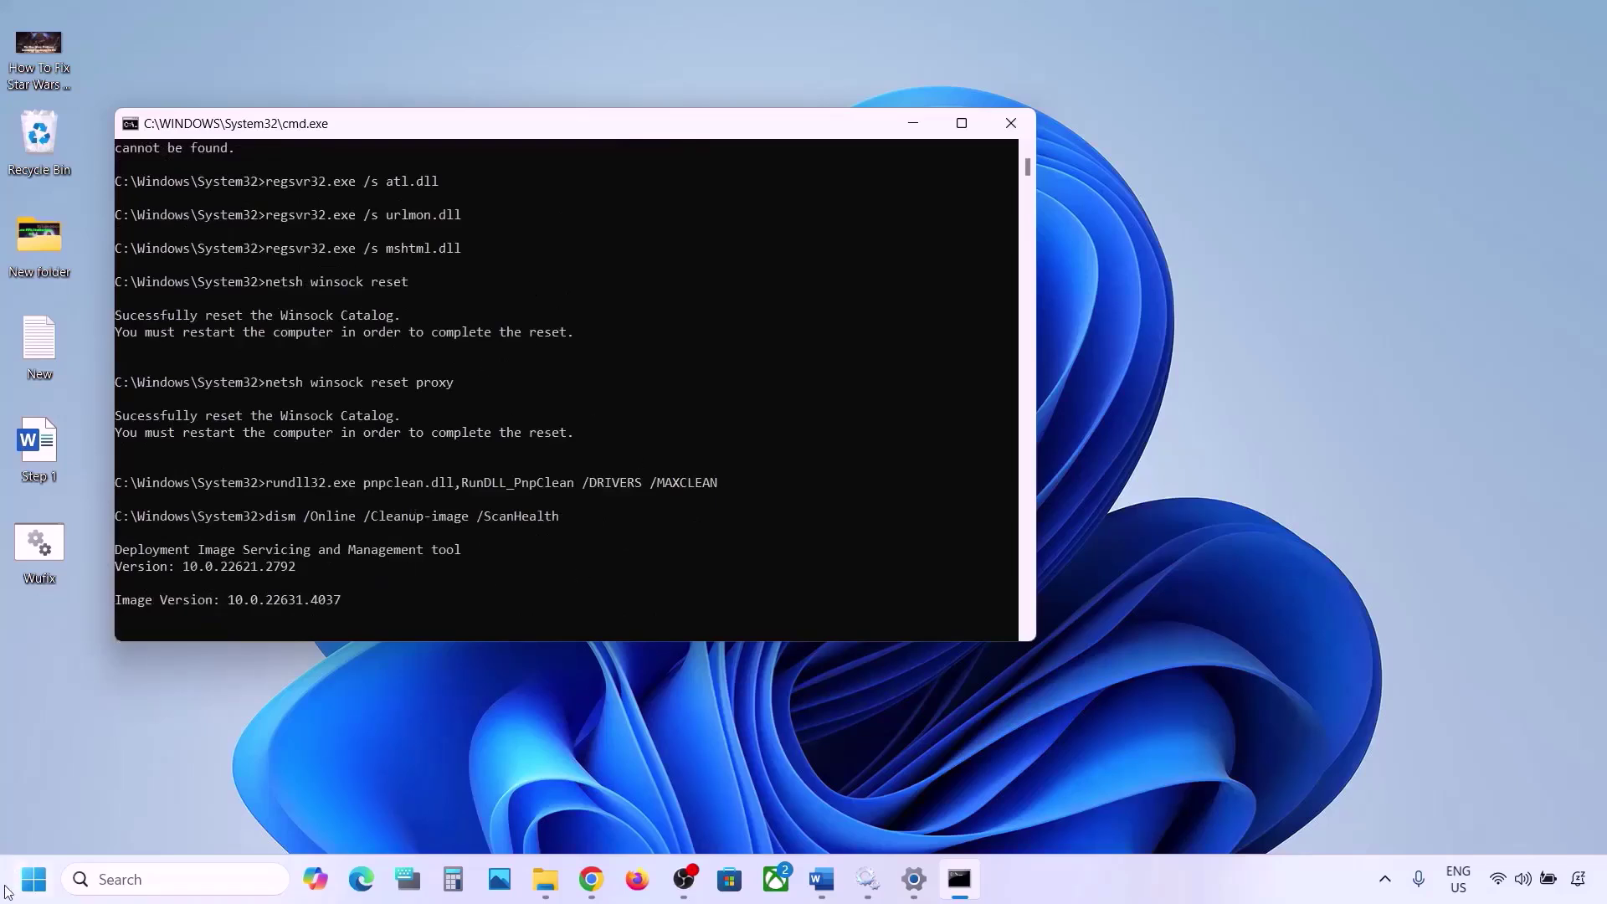
Look up the Restart option among the power options and return to the running script without restarting.
click(34, 879)
click(609, 808)
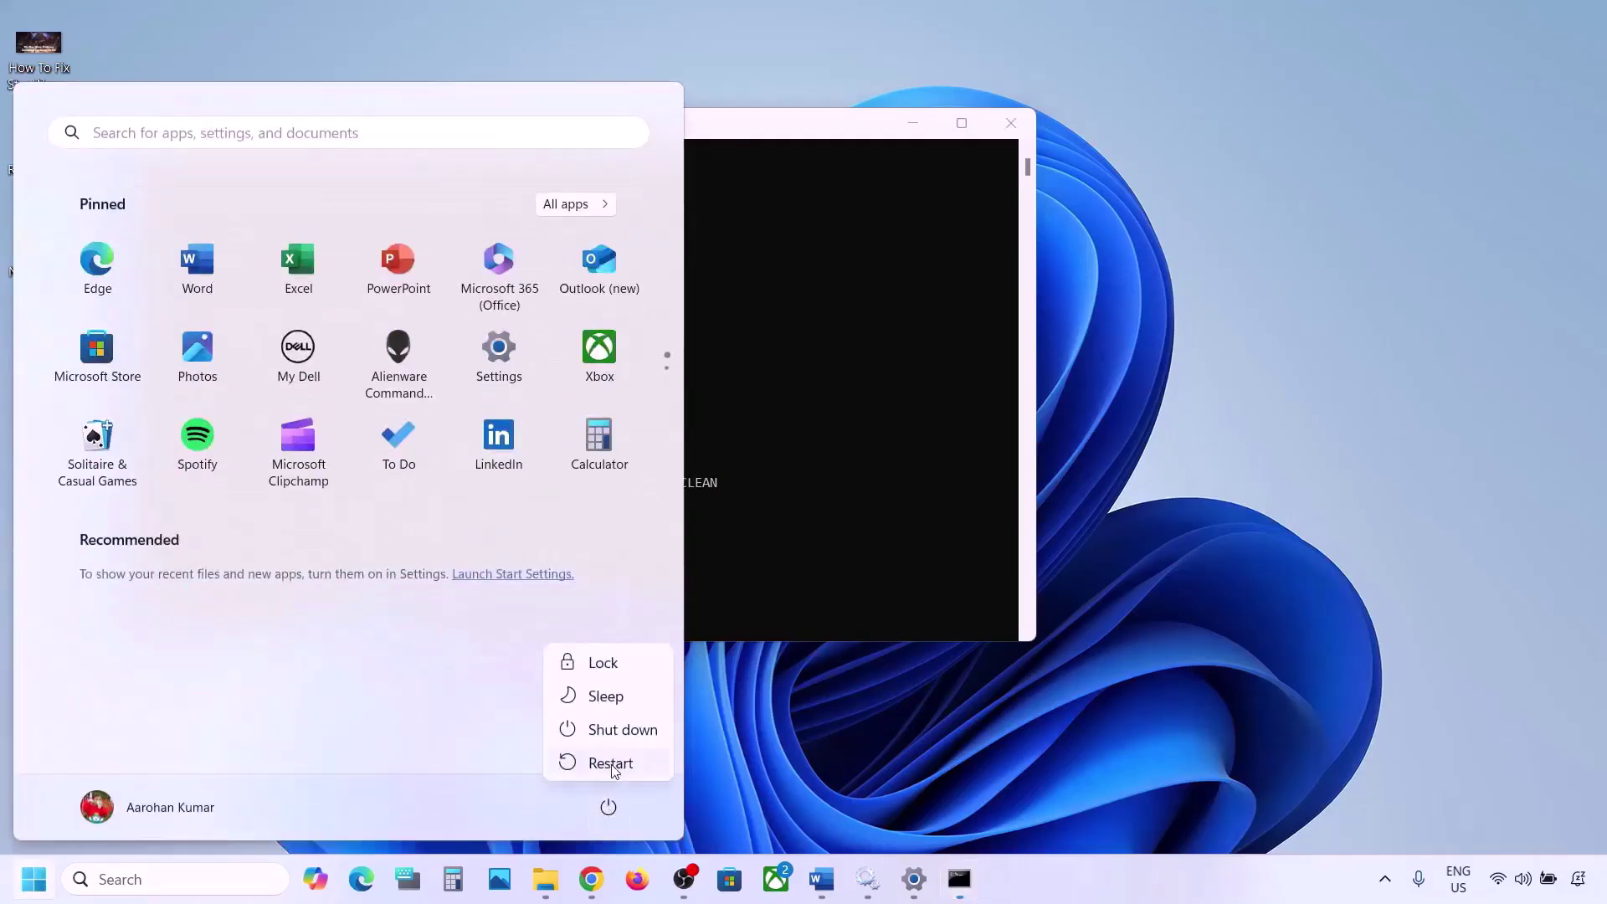
key(Escape)
click(852, 428)
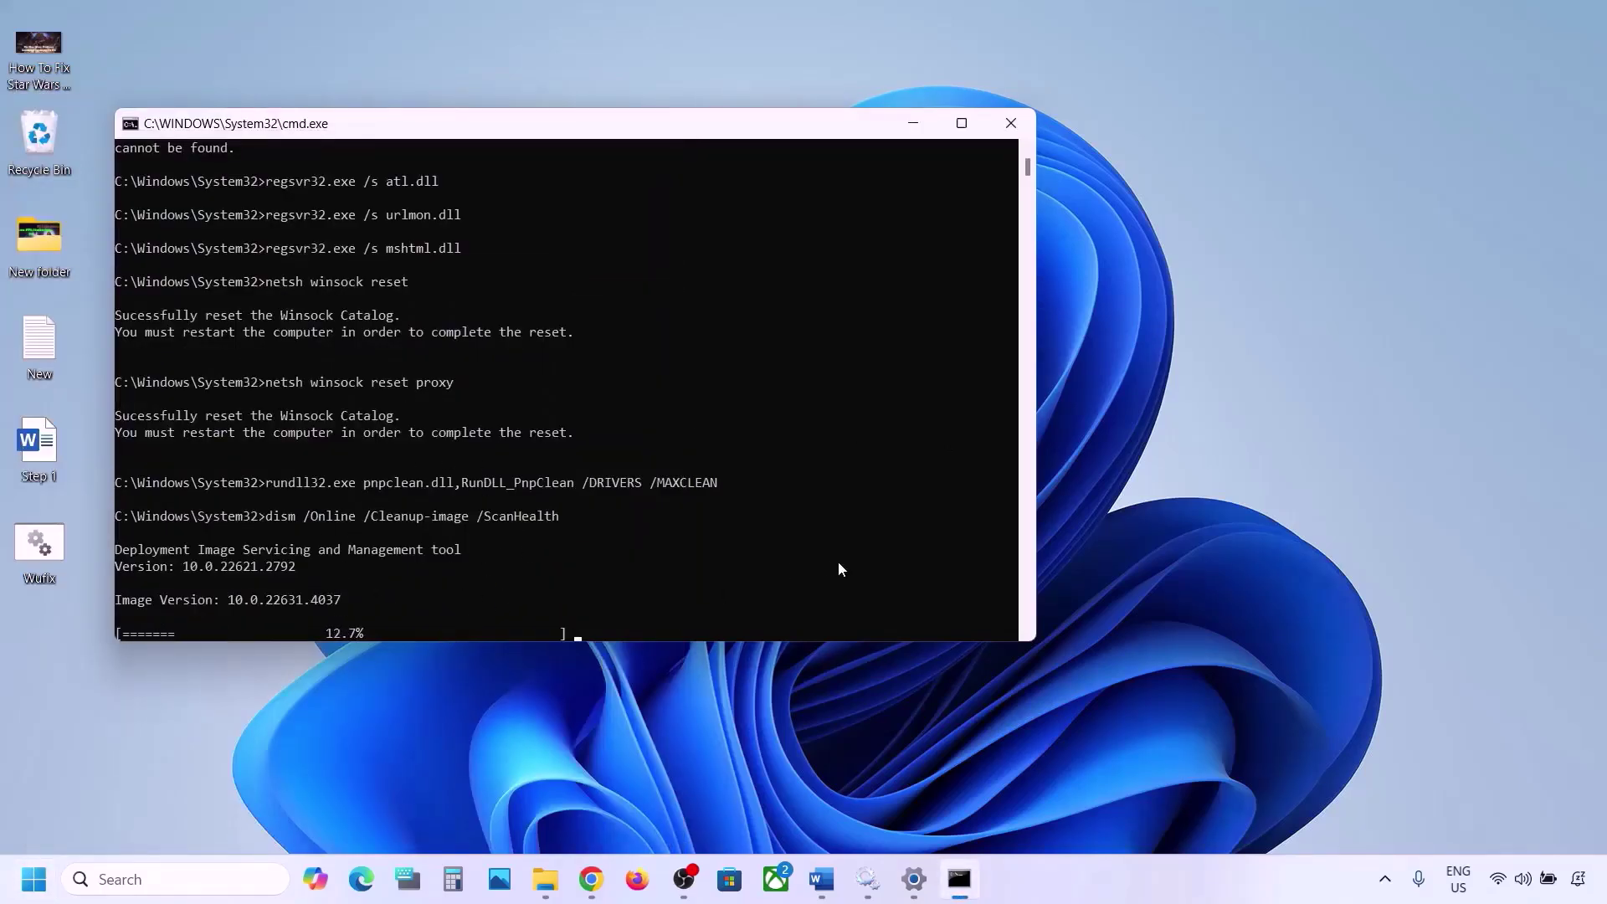
Return to the Word notes and read Step 6 on using the Media Creation Tool.
click(1066, 897)
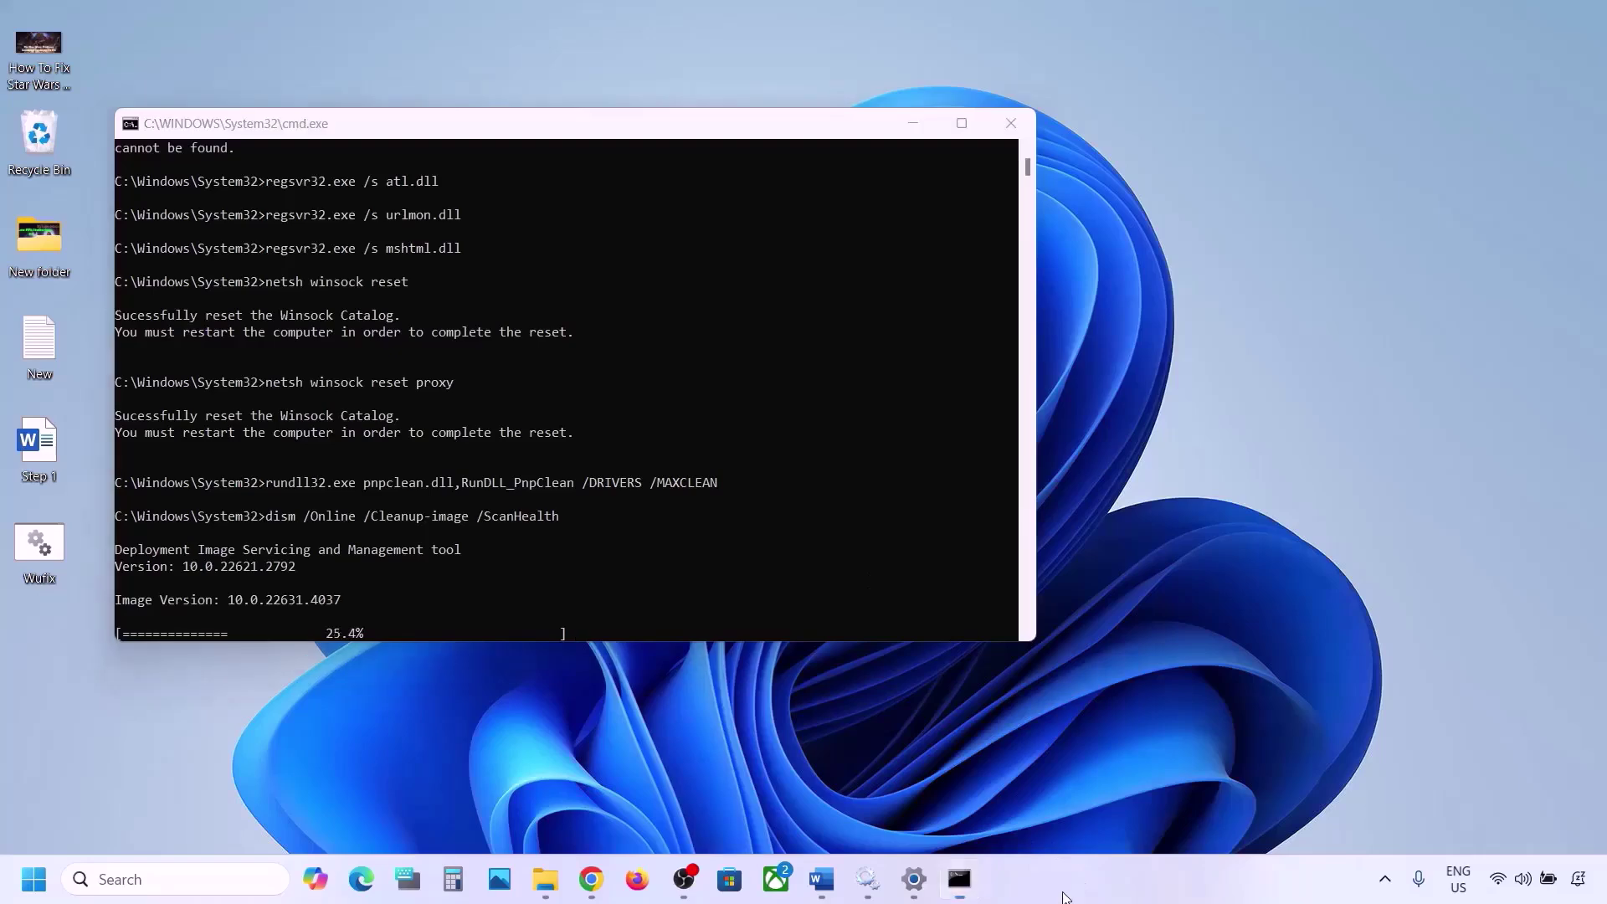
key(super+d)
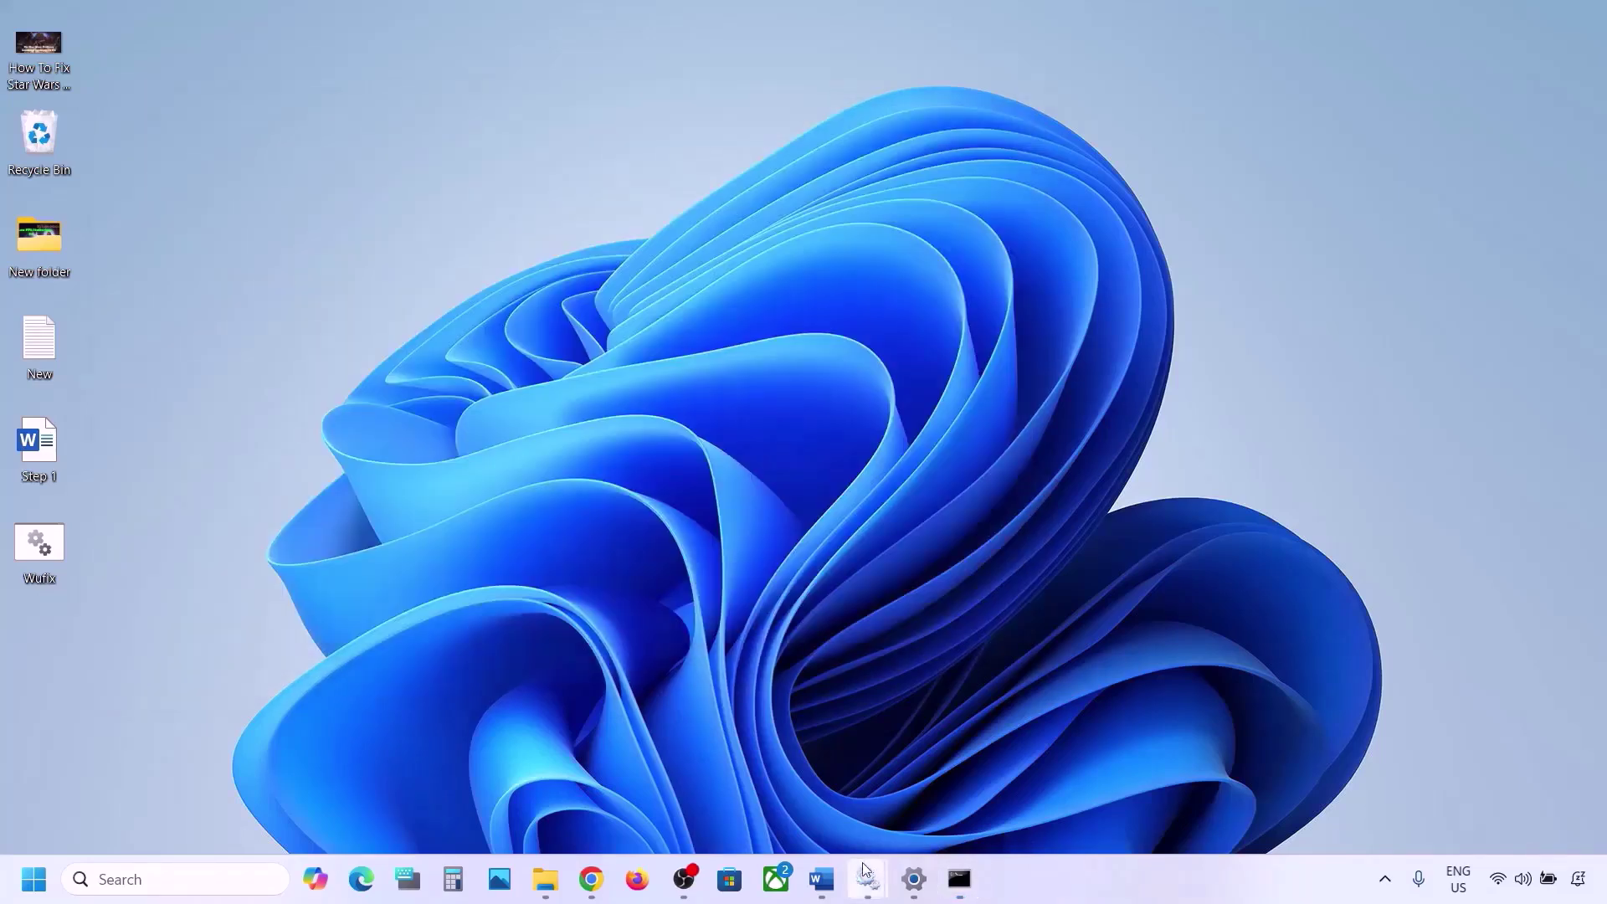
click(824, 880)
scroll(502, 635, down, 2)
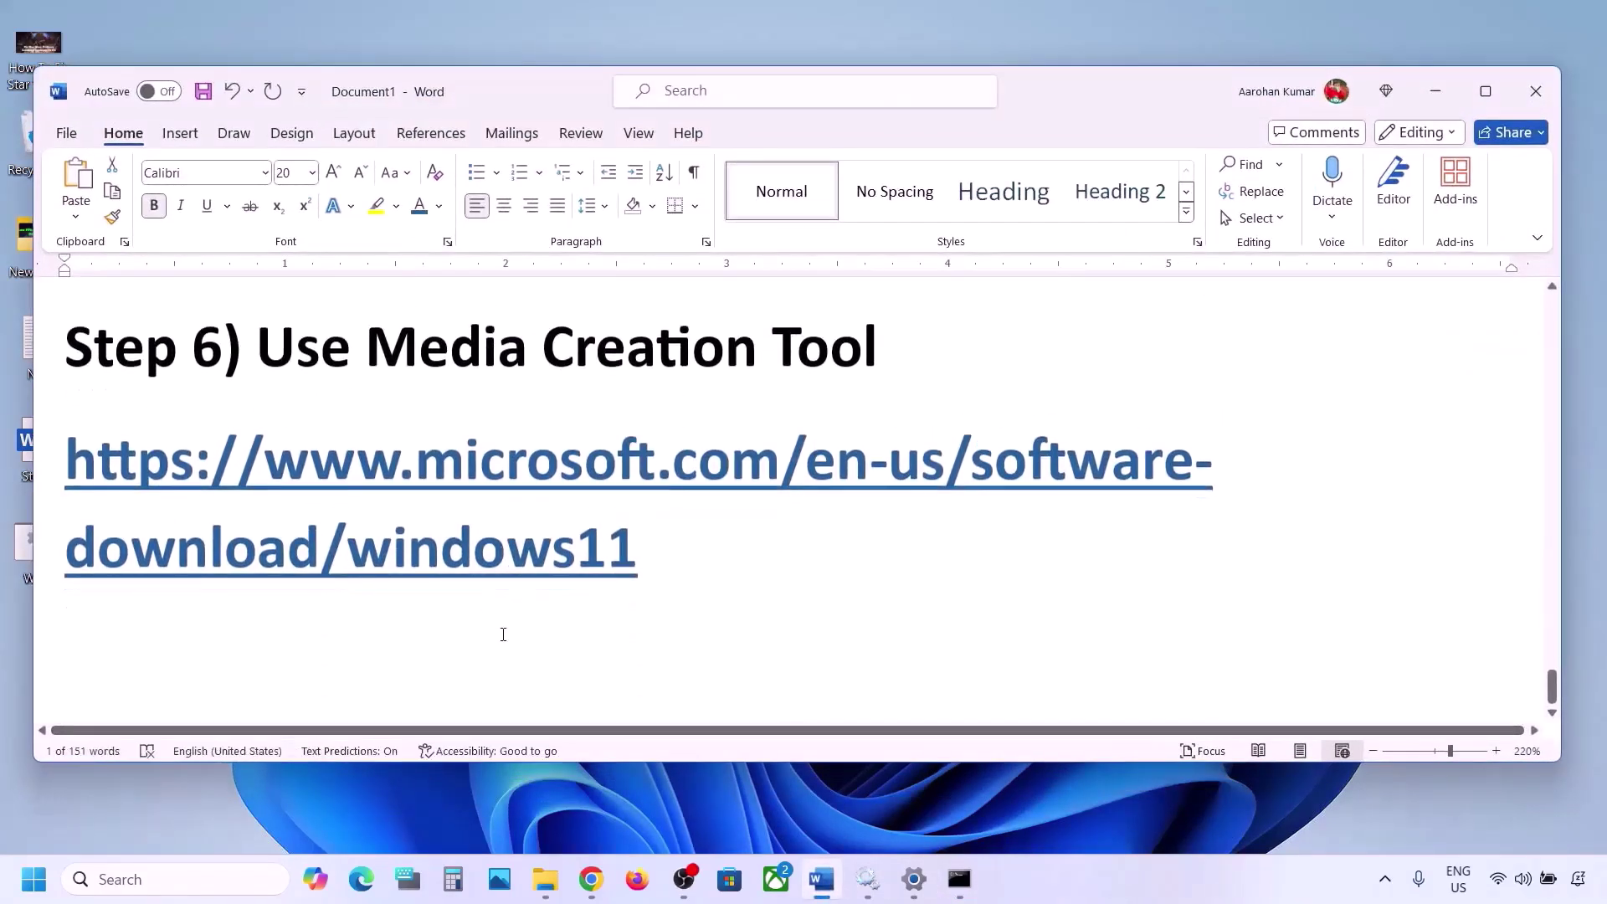
drag(258, 326, 887, 331)
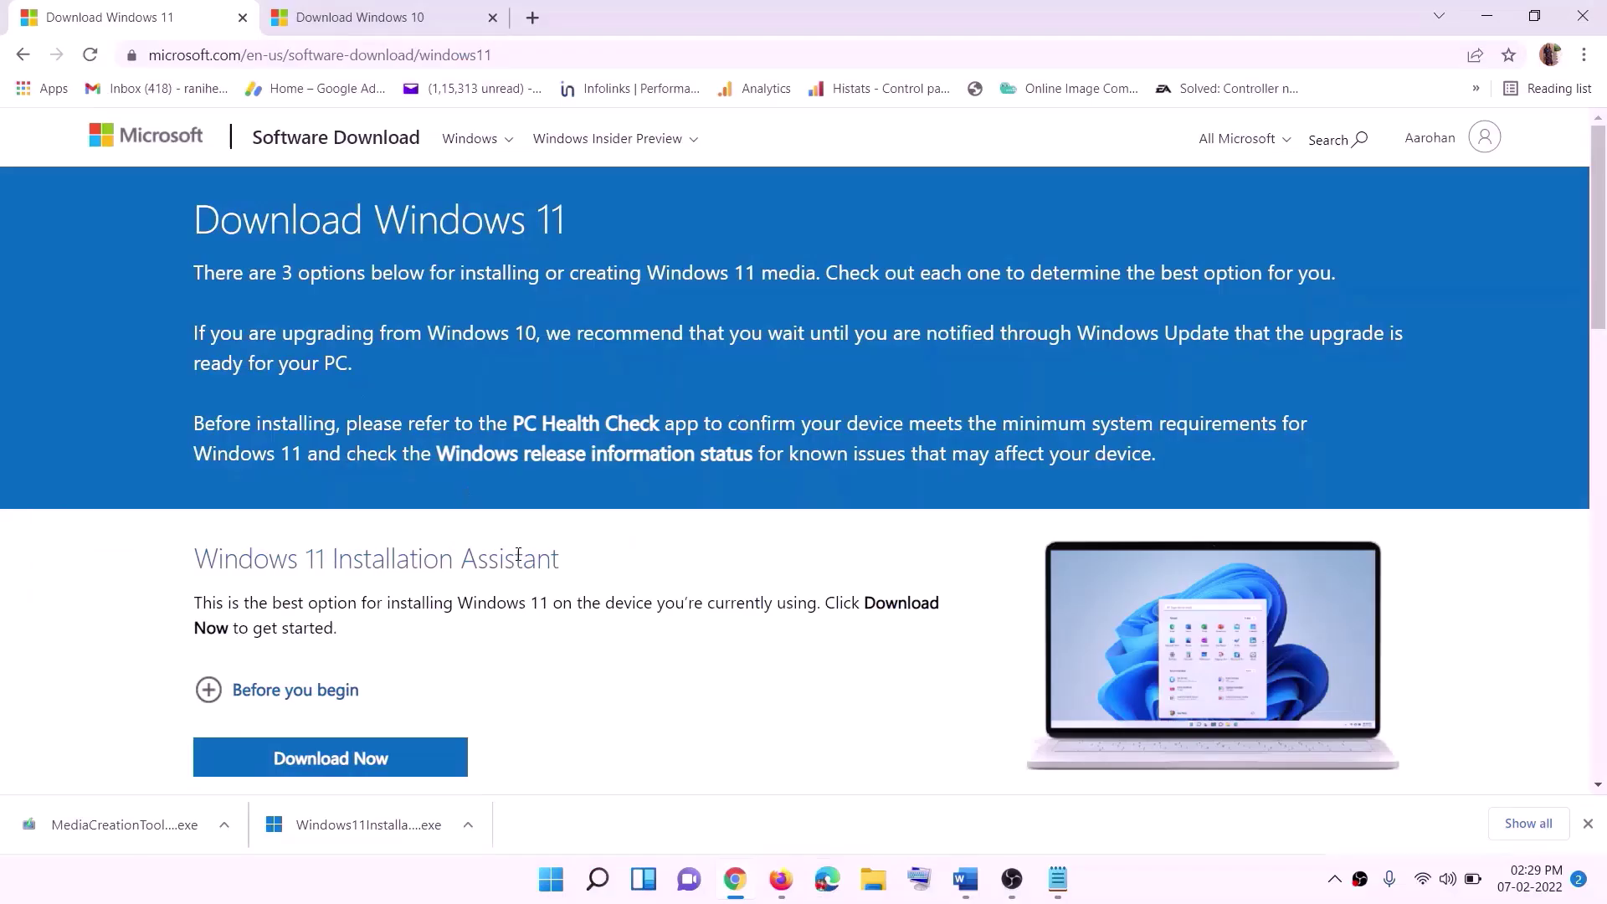
Download the media creation tool from the Create Windows 11 Installation Media section and launch it with permission to make changes.
scroll(391, 496, down, 5)
drag(297, 617, 441, 617)
scroll(392, 496, down, 2)
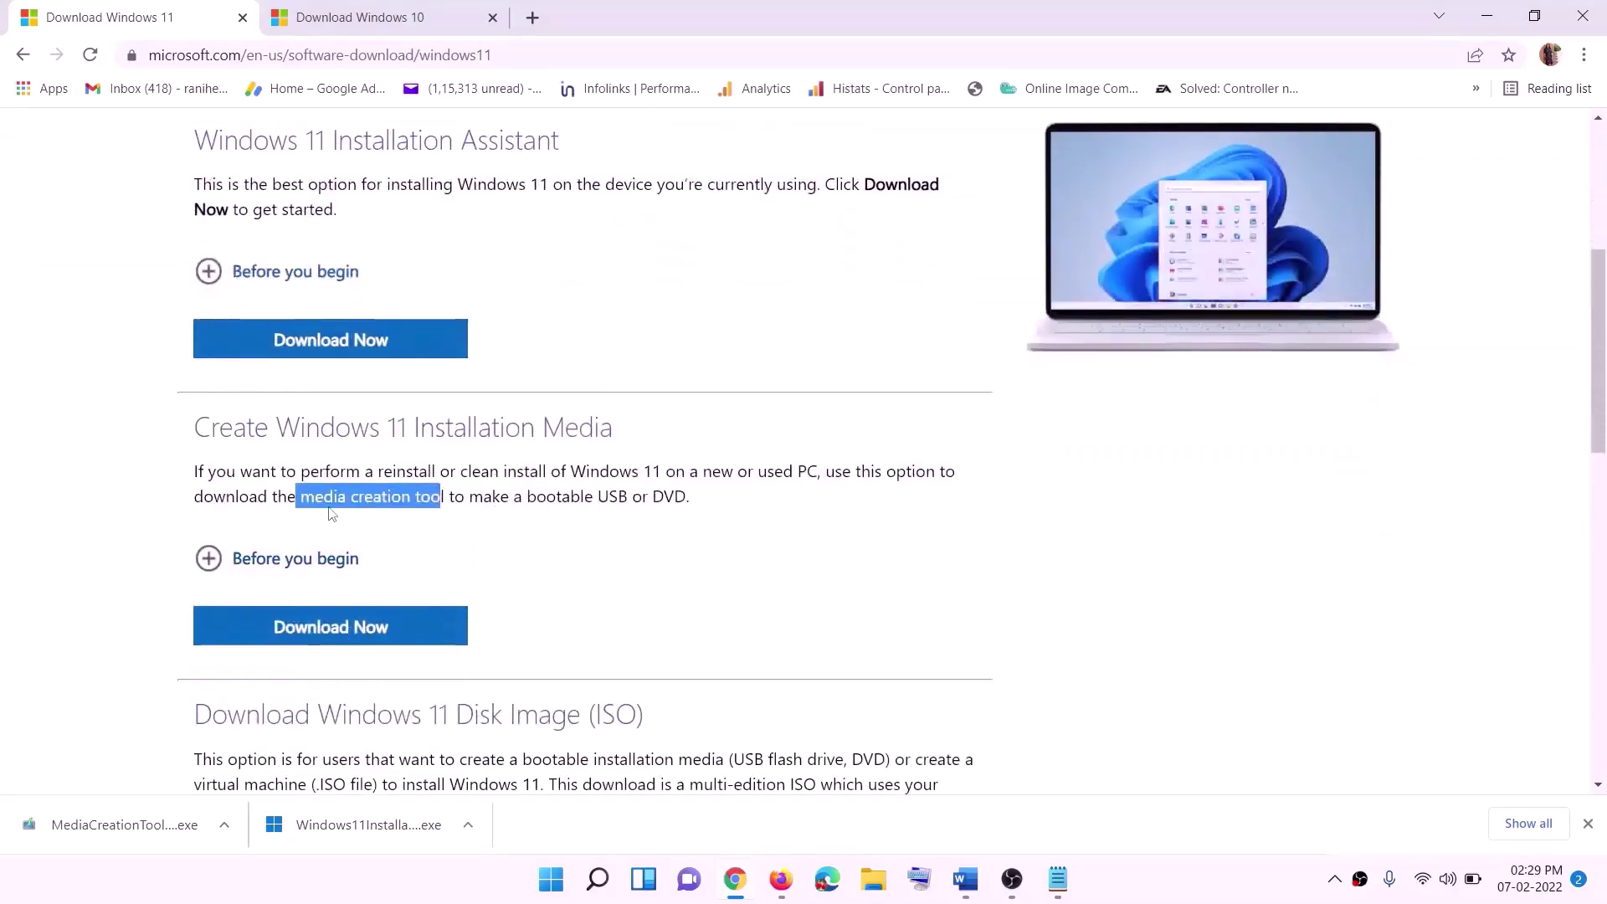
drag(301, 496, 464, 496)
click(318, 636)
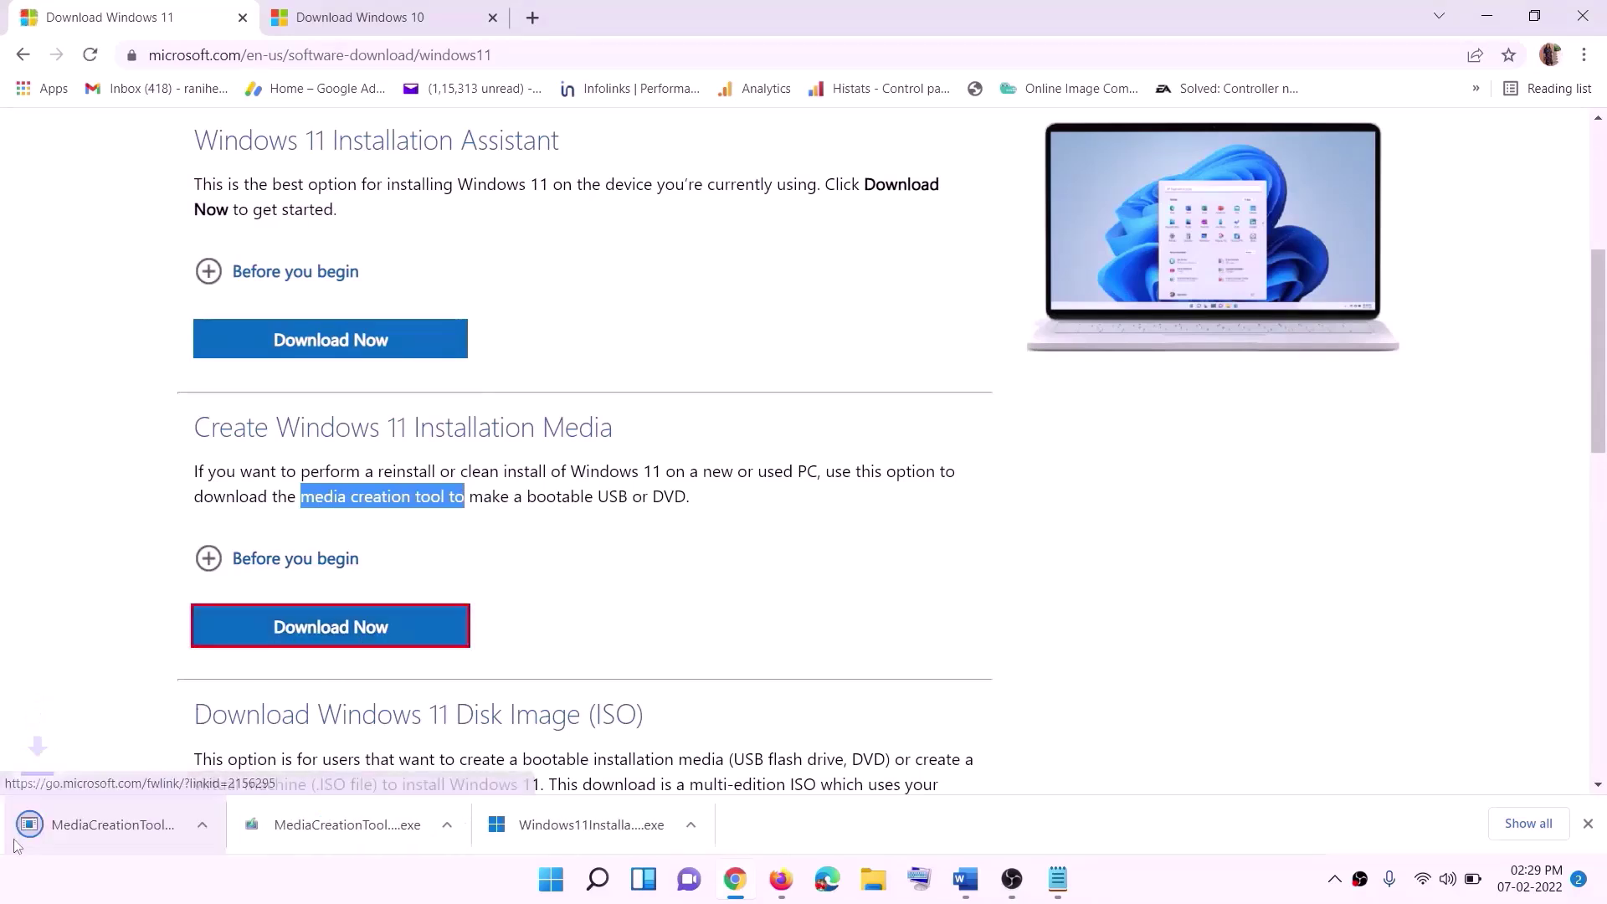
click(109, 830)
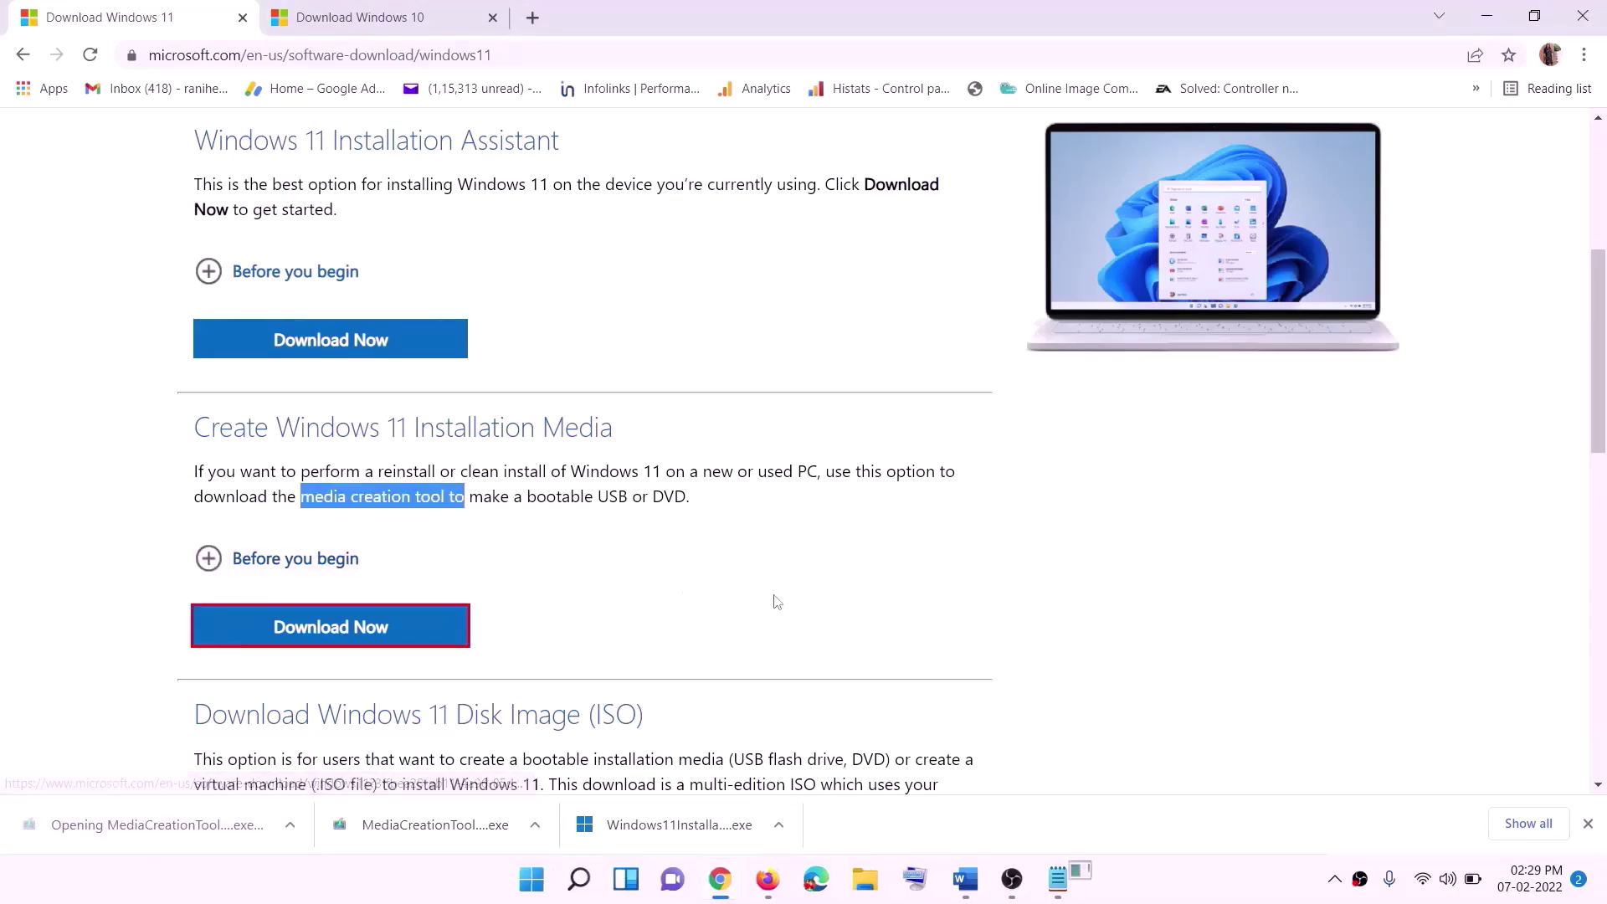
click(696, 610)
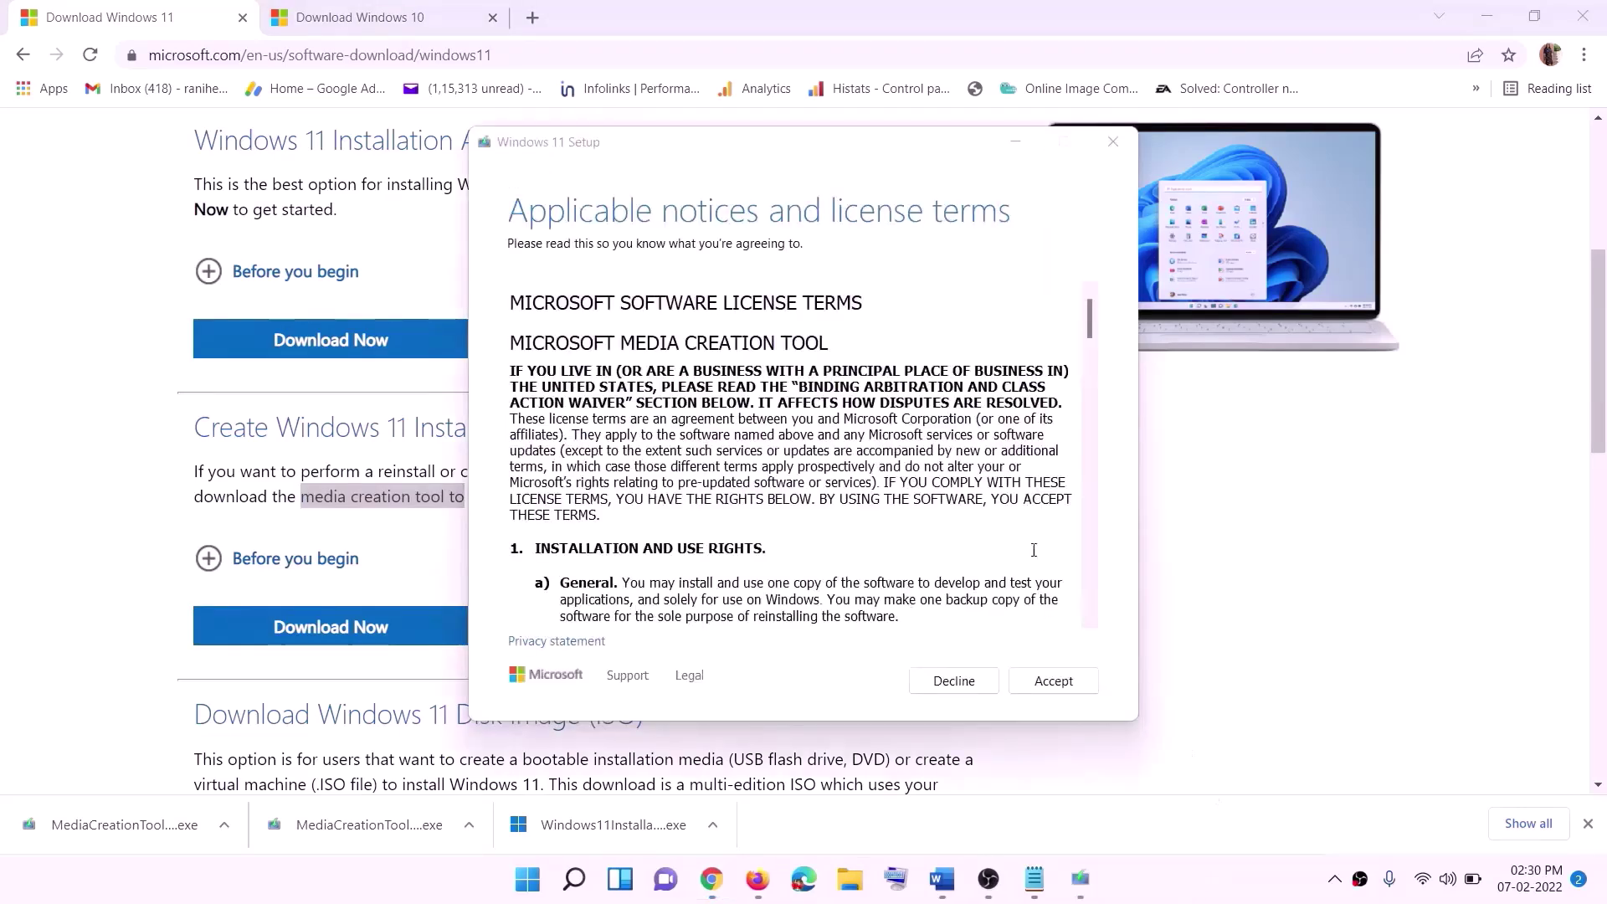
Accept the license terms and create an ISO file with the recommended language and edition, saved as Windows on the Desktop.
click(1042, 680)
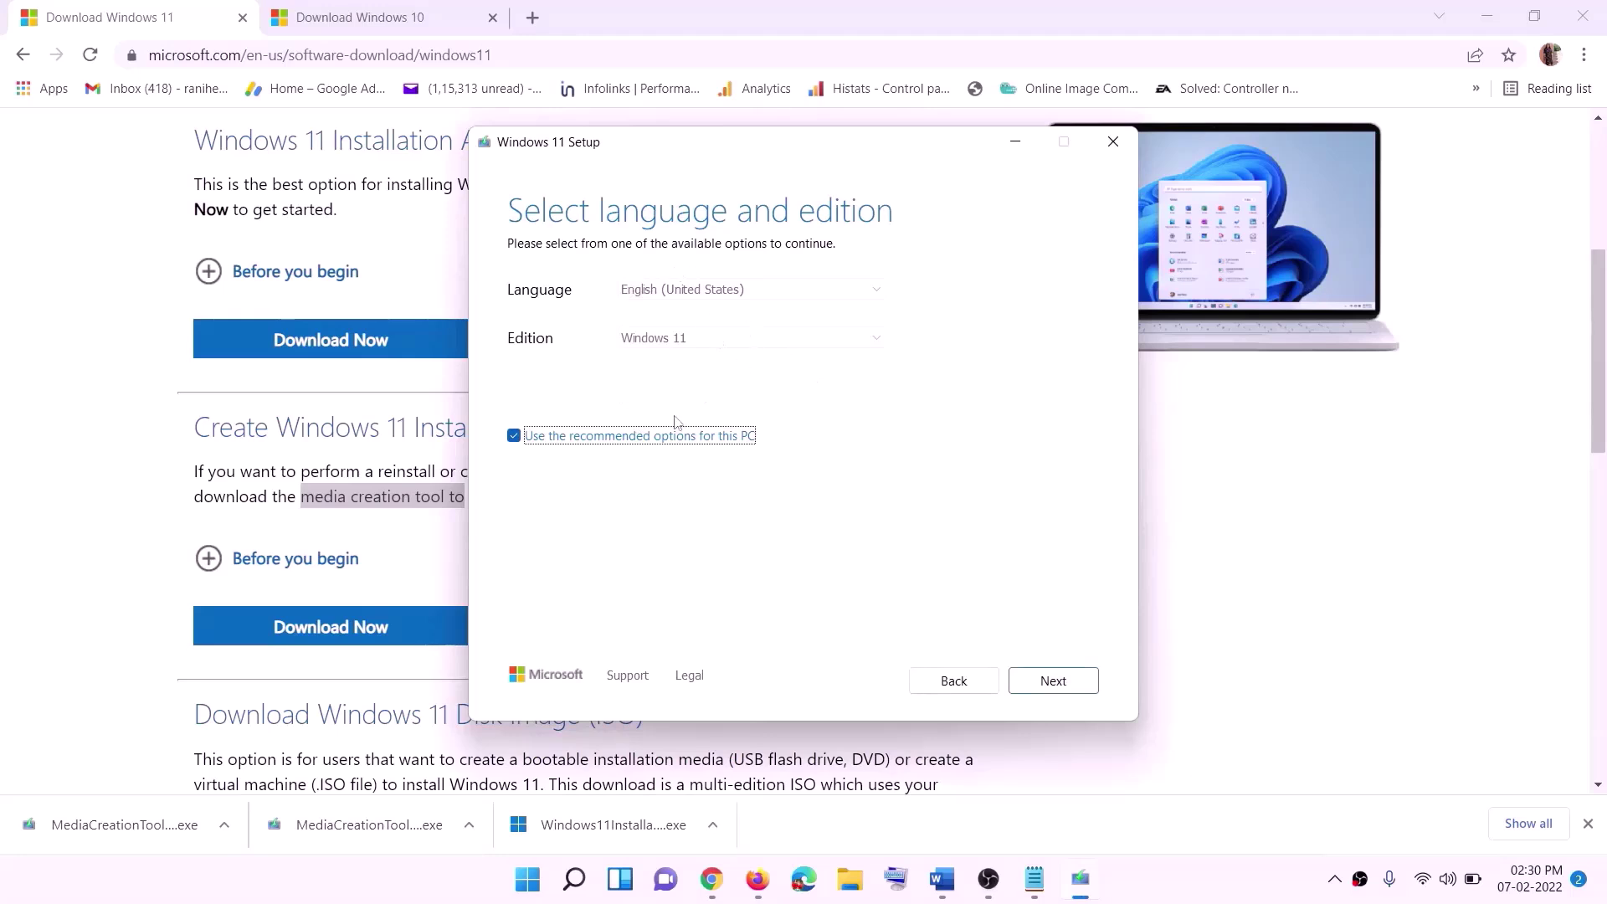
click(1043, 679)
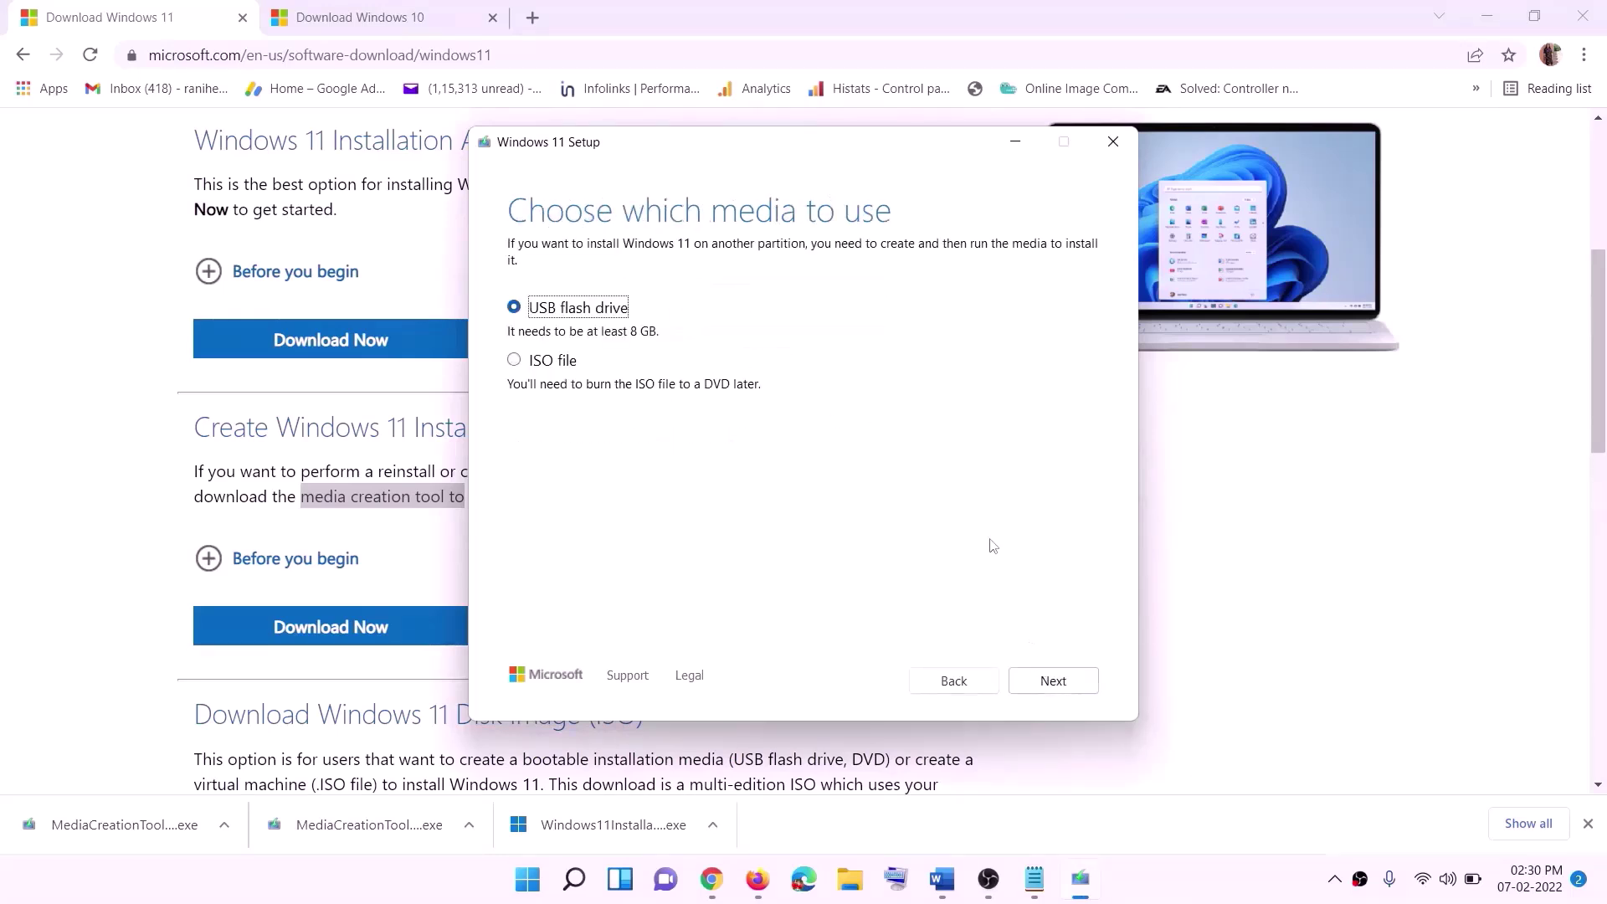
click(532, 367)
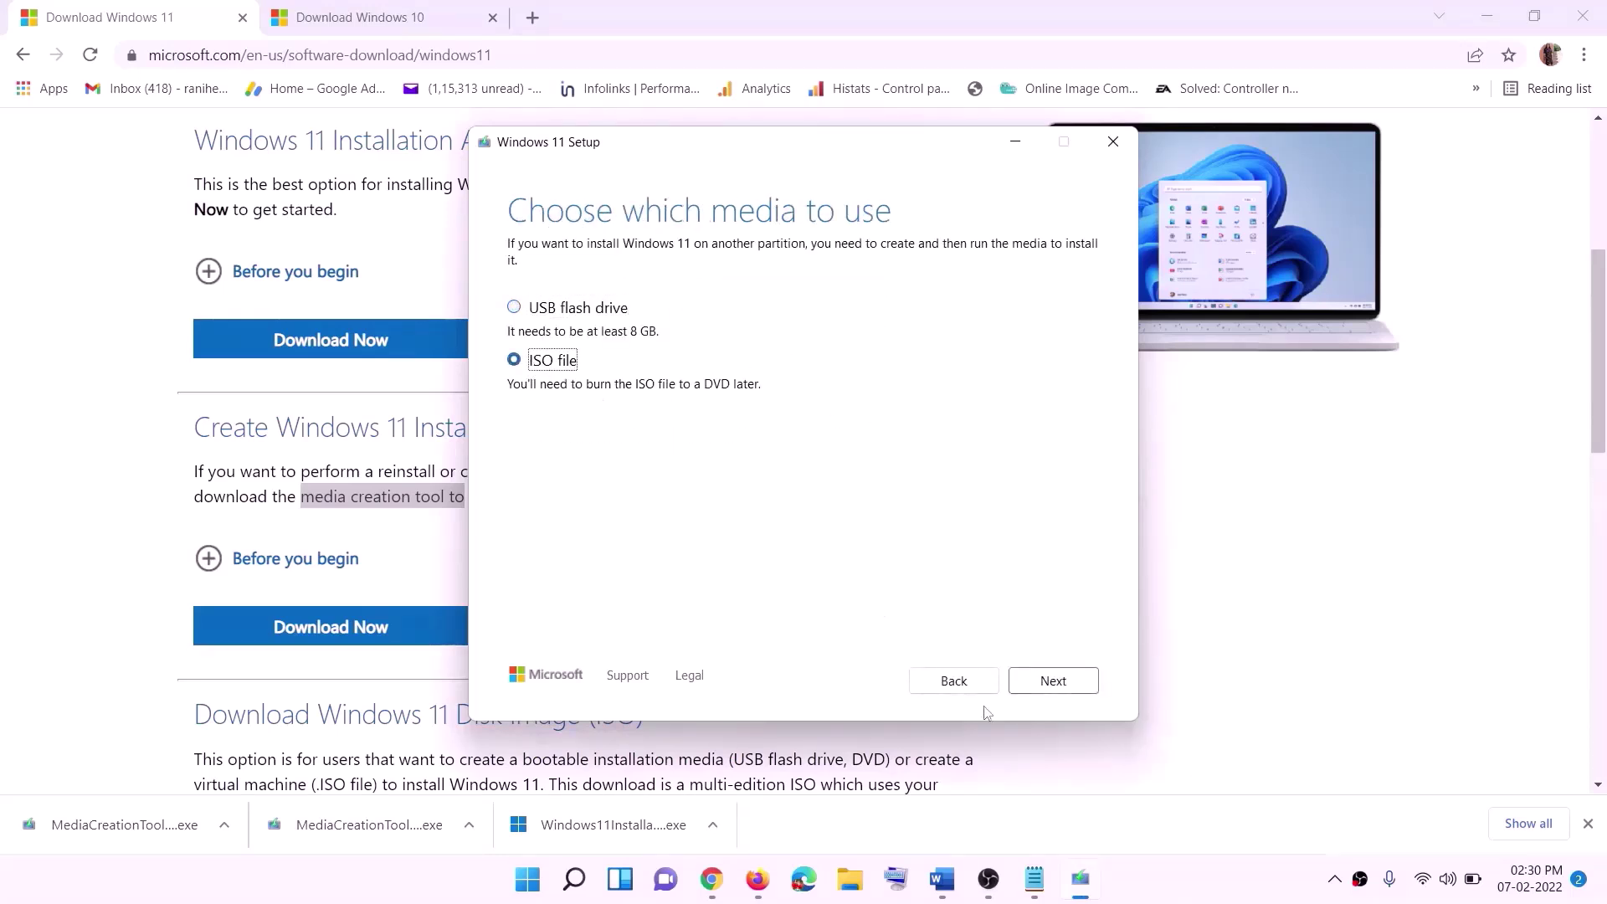
click(1051, 680)
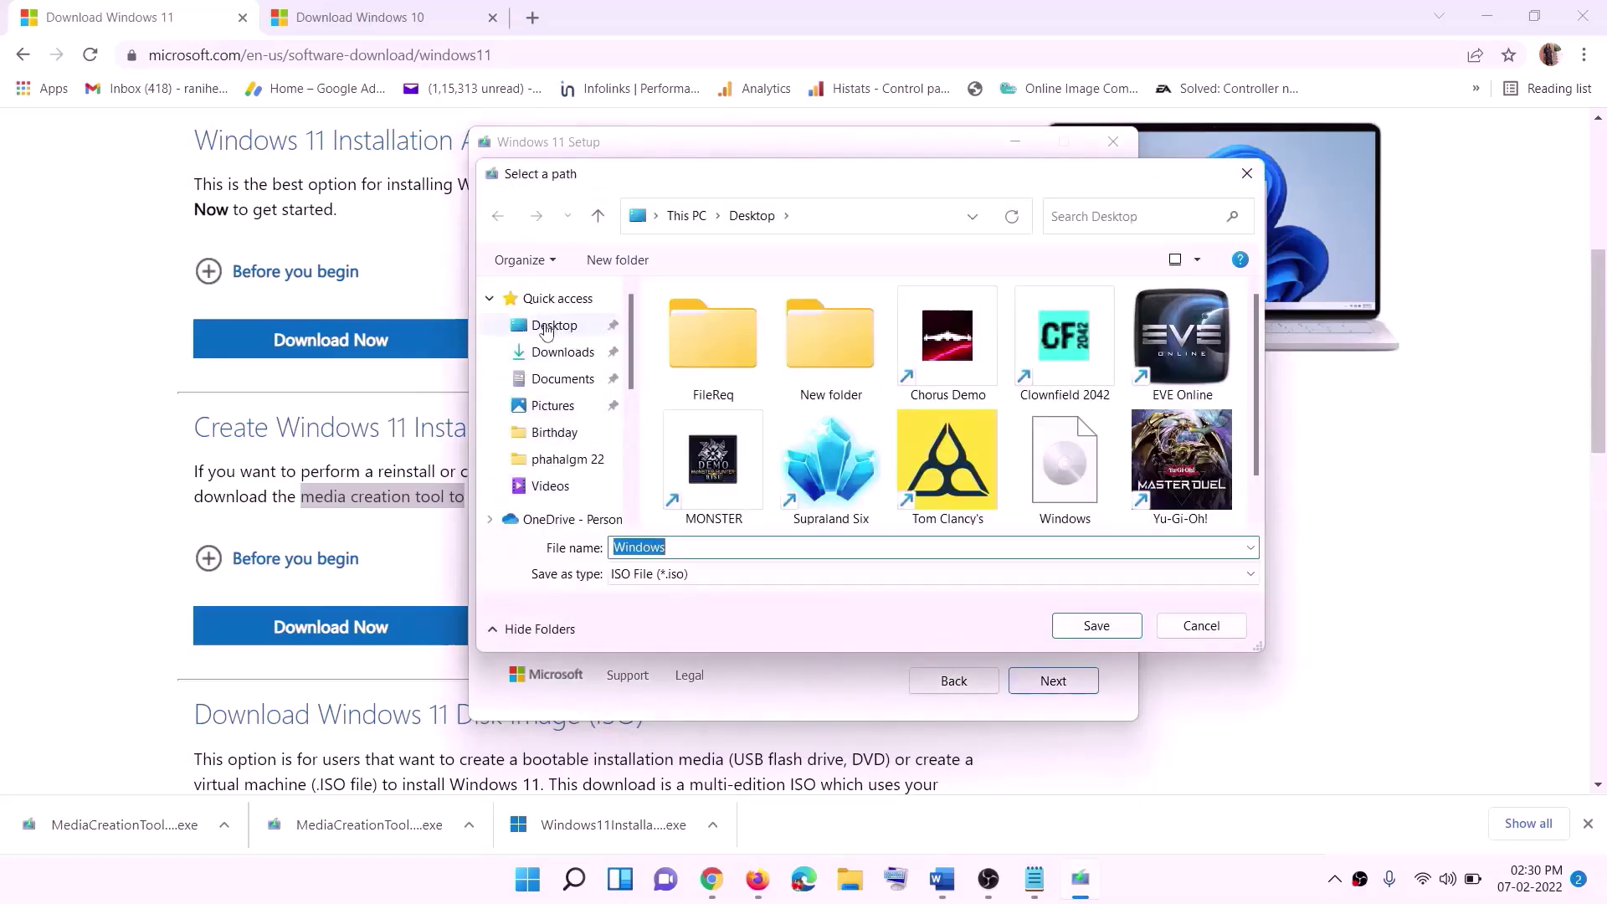
click(553, 333)
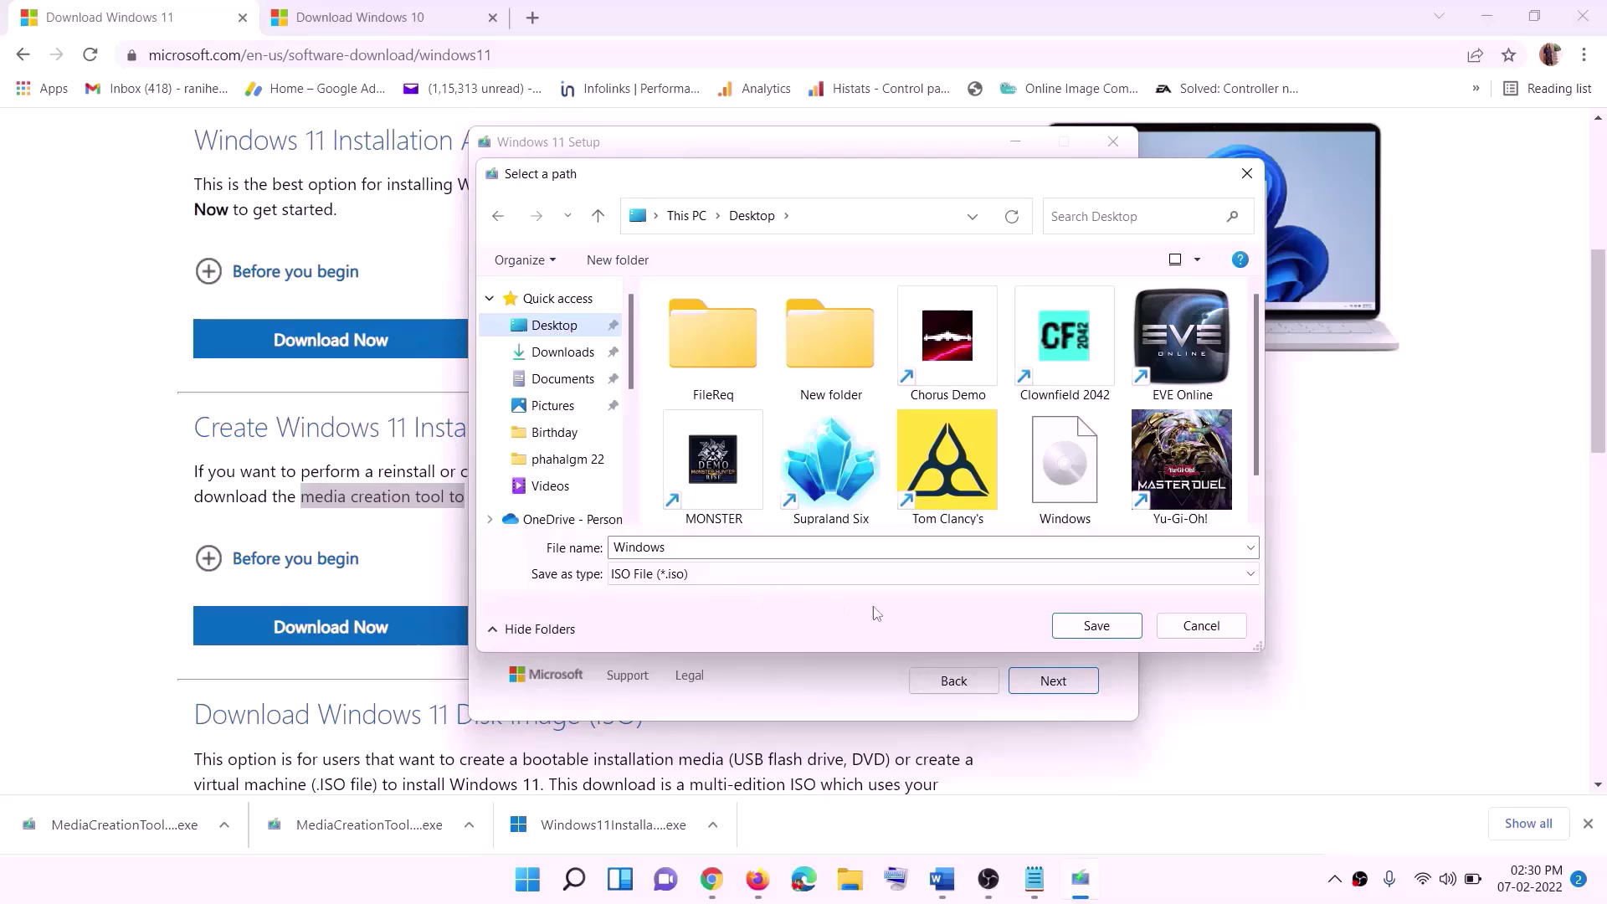
click(1096, 626)
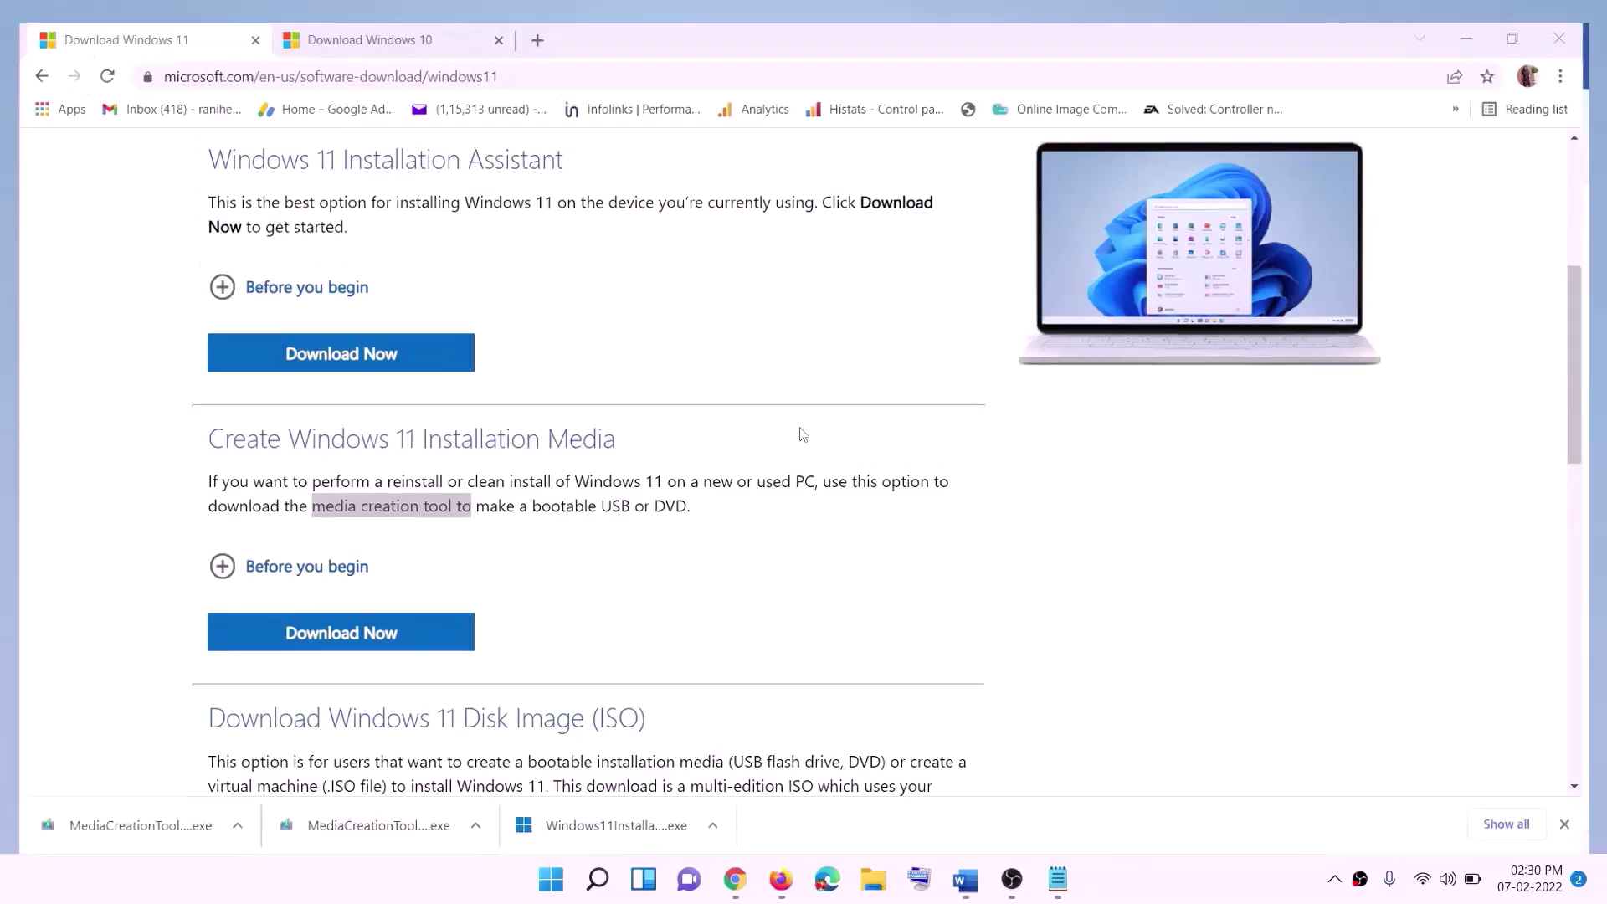
Mount the Windows ISO from the desktop, run its setup application and continue past the Install Windows 11 page.
key(super+d)
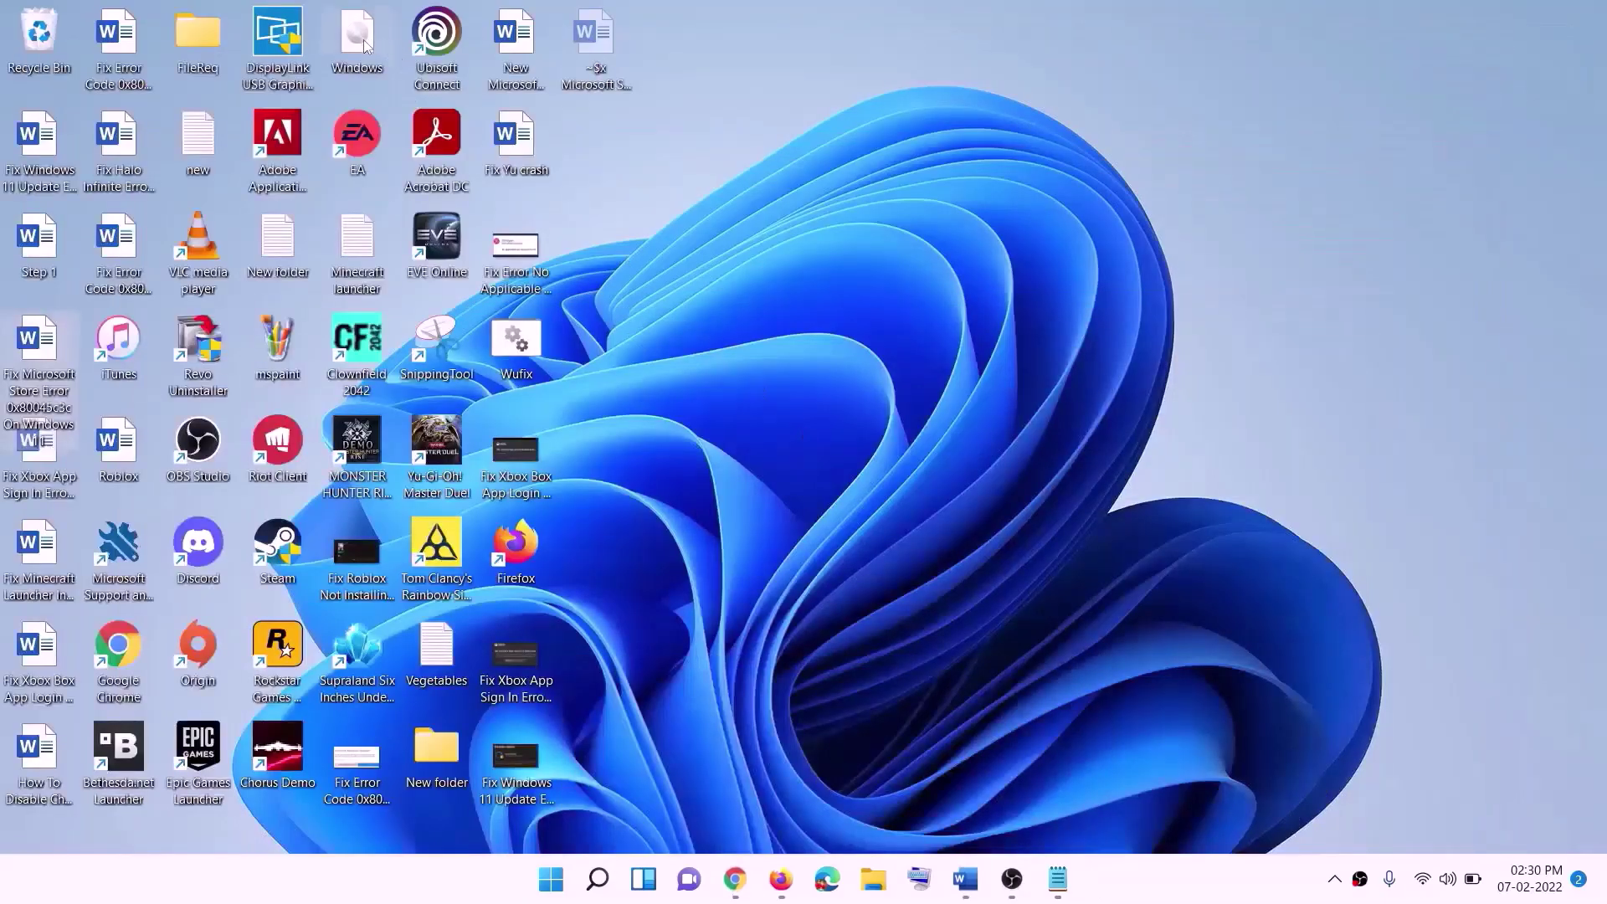
drag(364, 46, 644, 539)
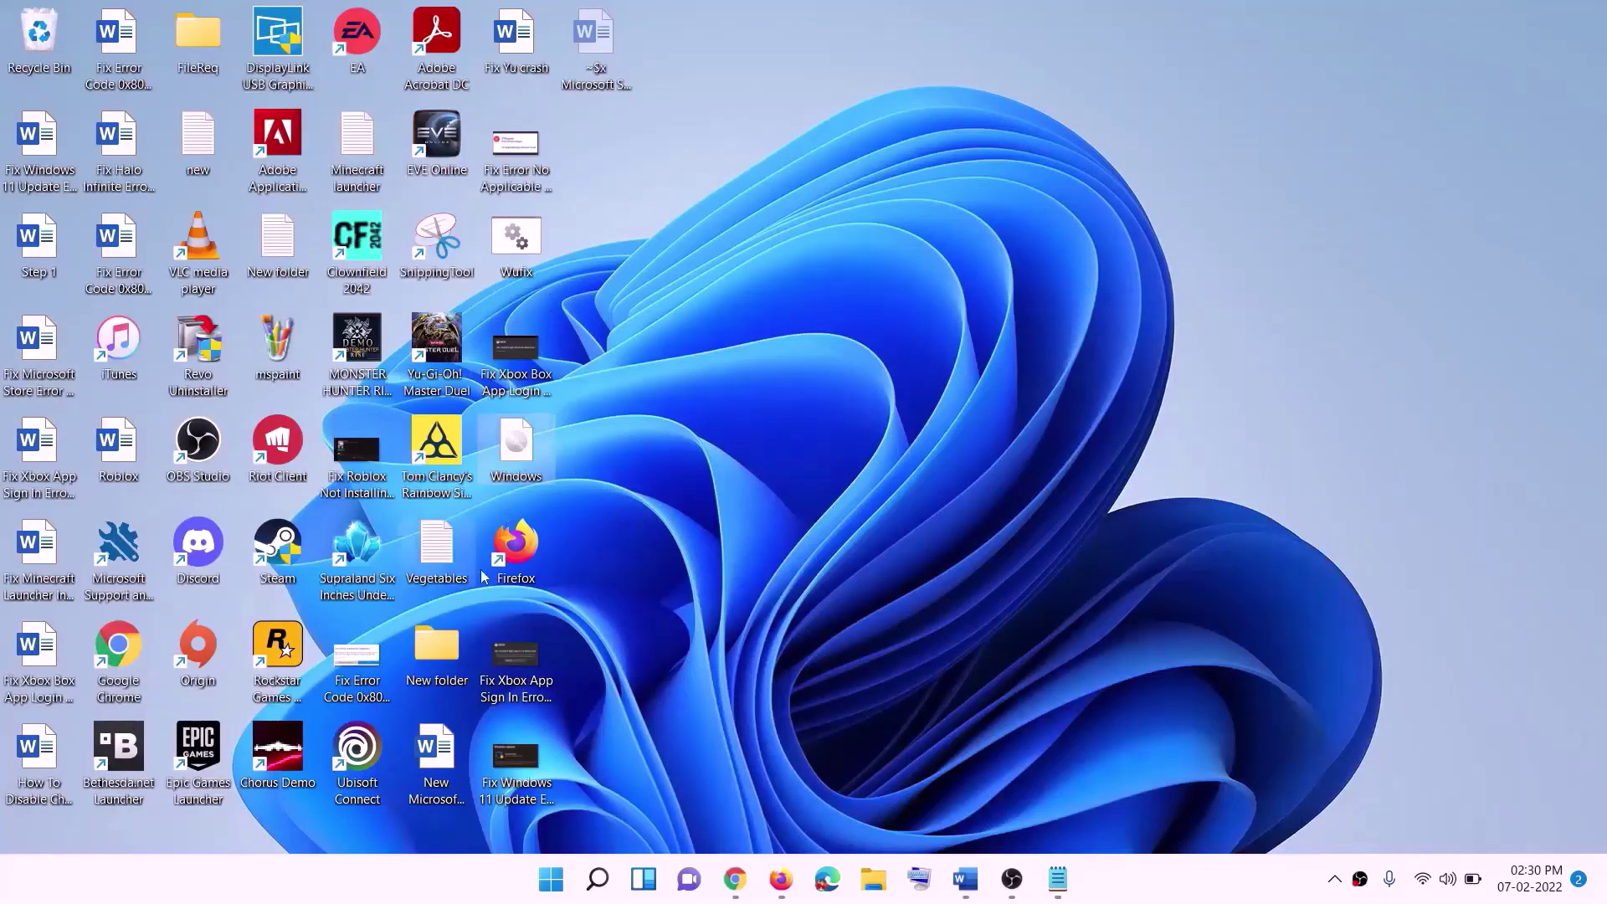
double_click(522, 458)
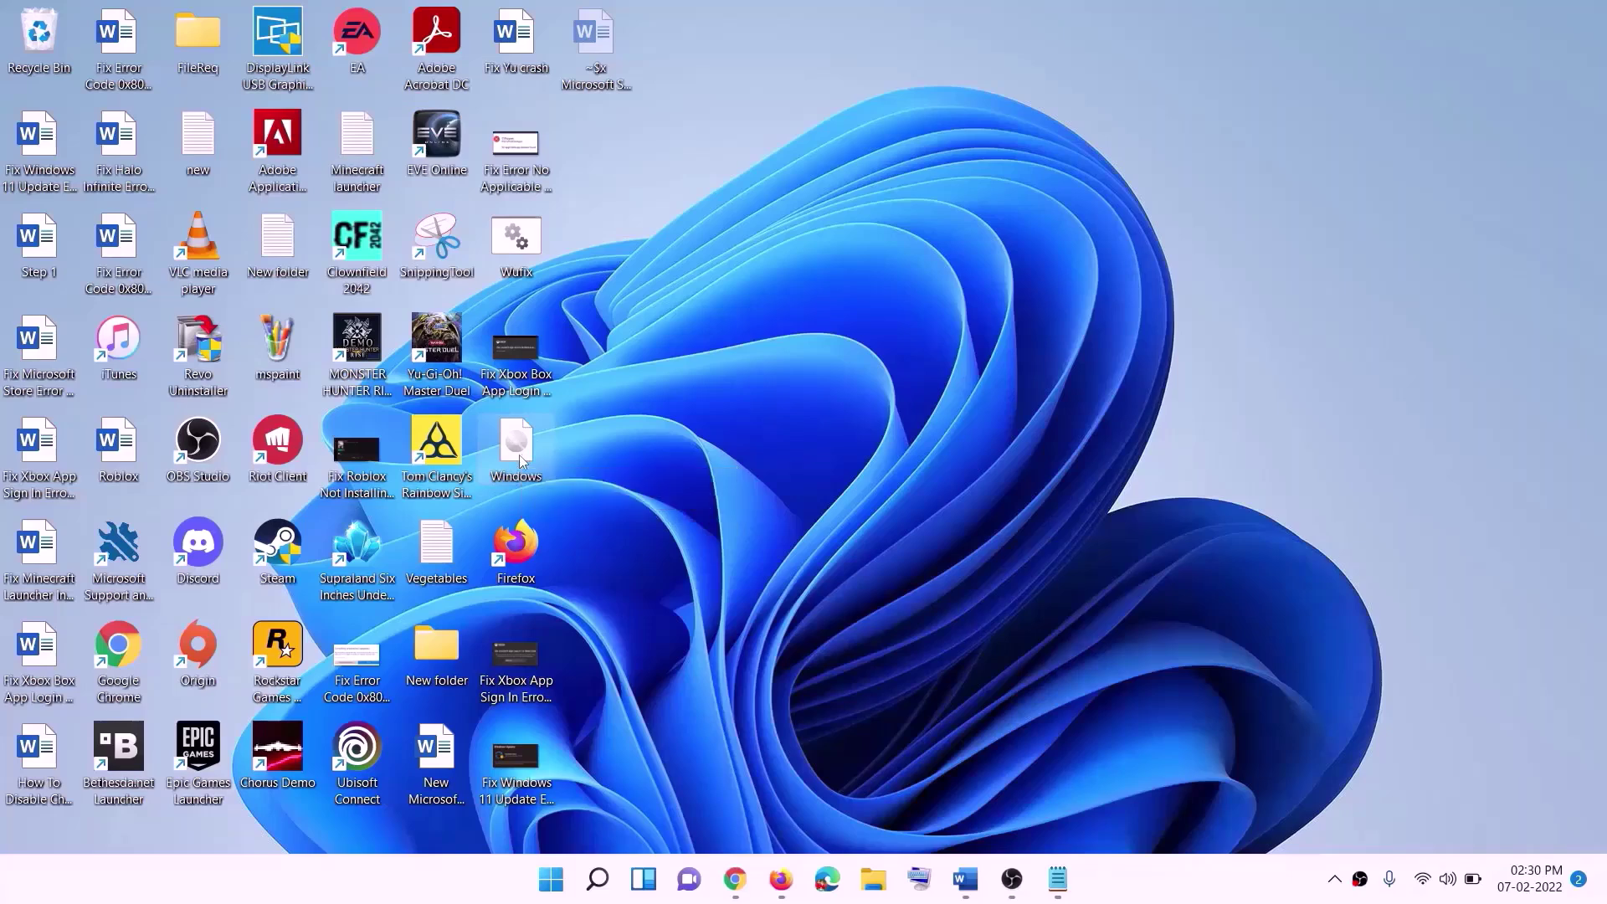
click(510, 584)
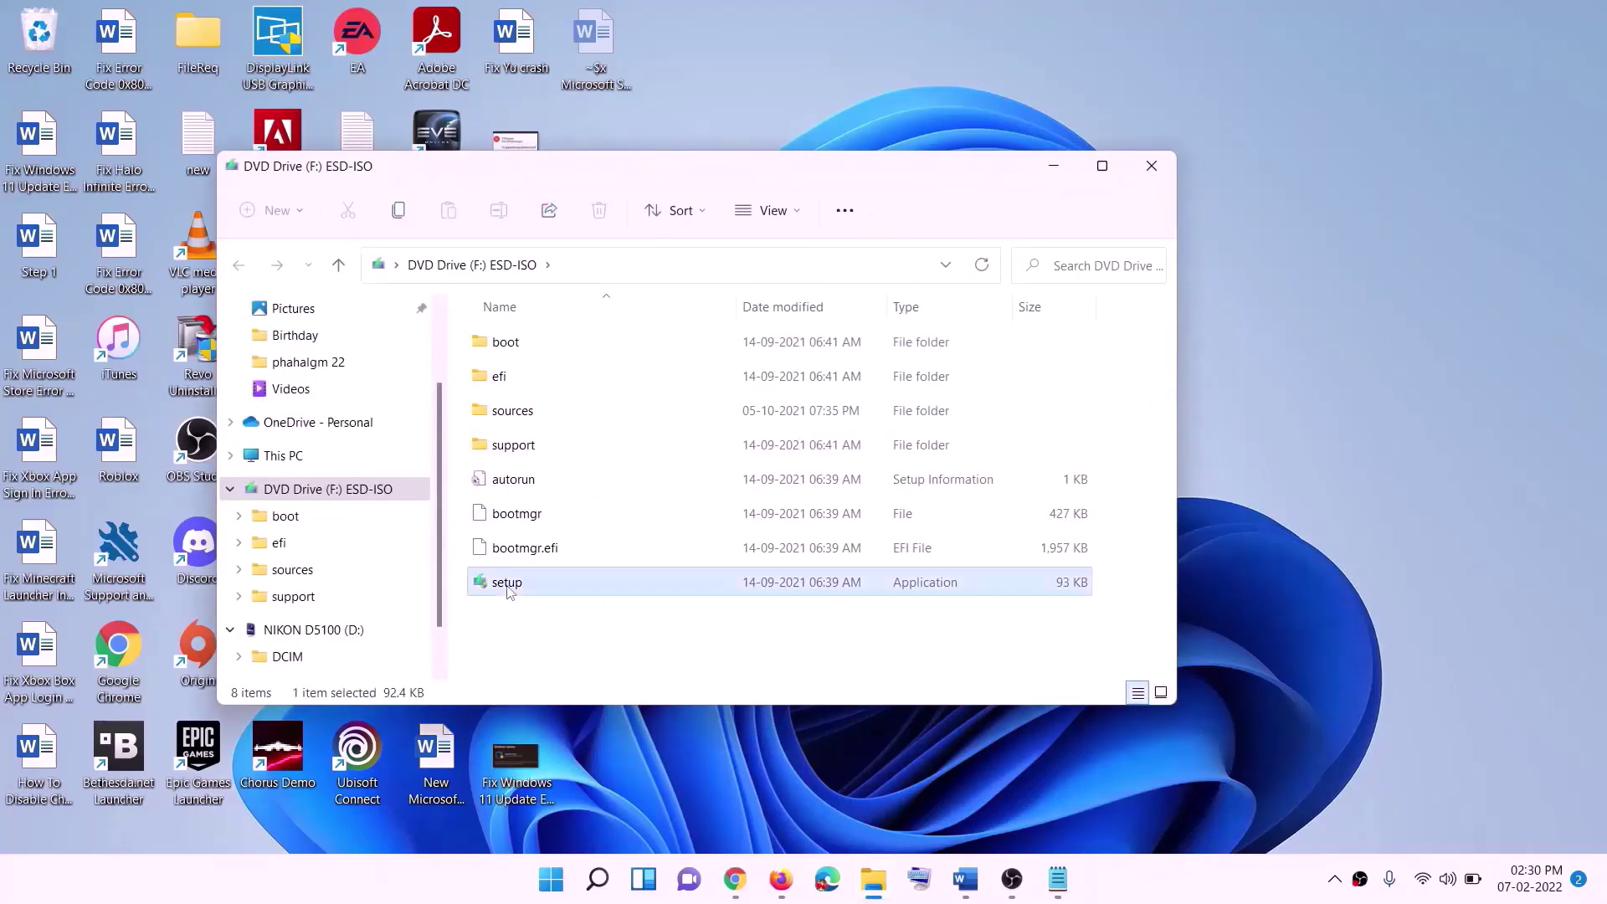
double_click(547, 580)
click(645, 655)
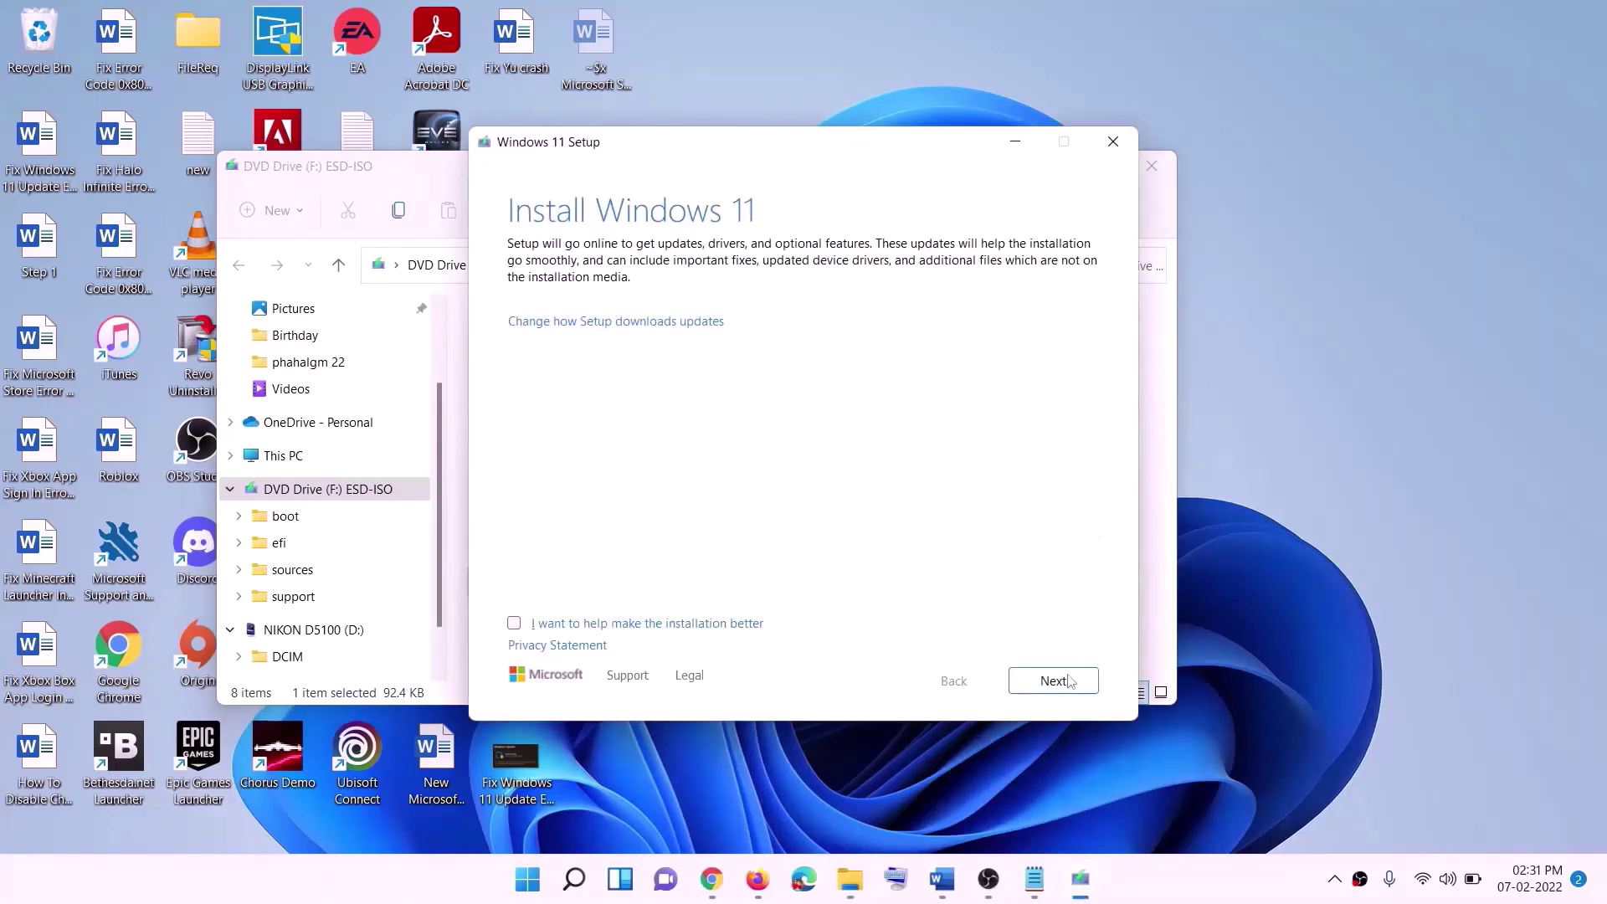
click(1069, 680)
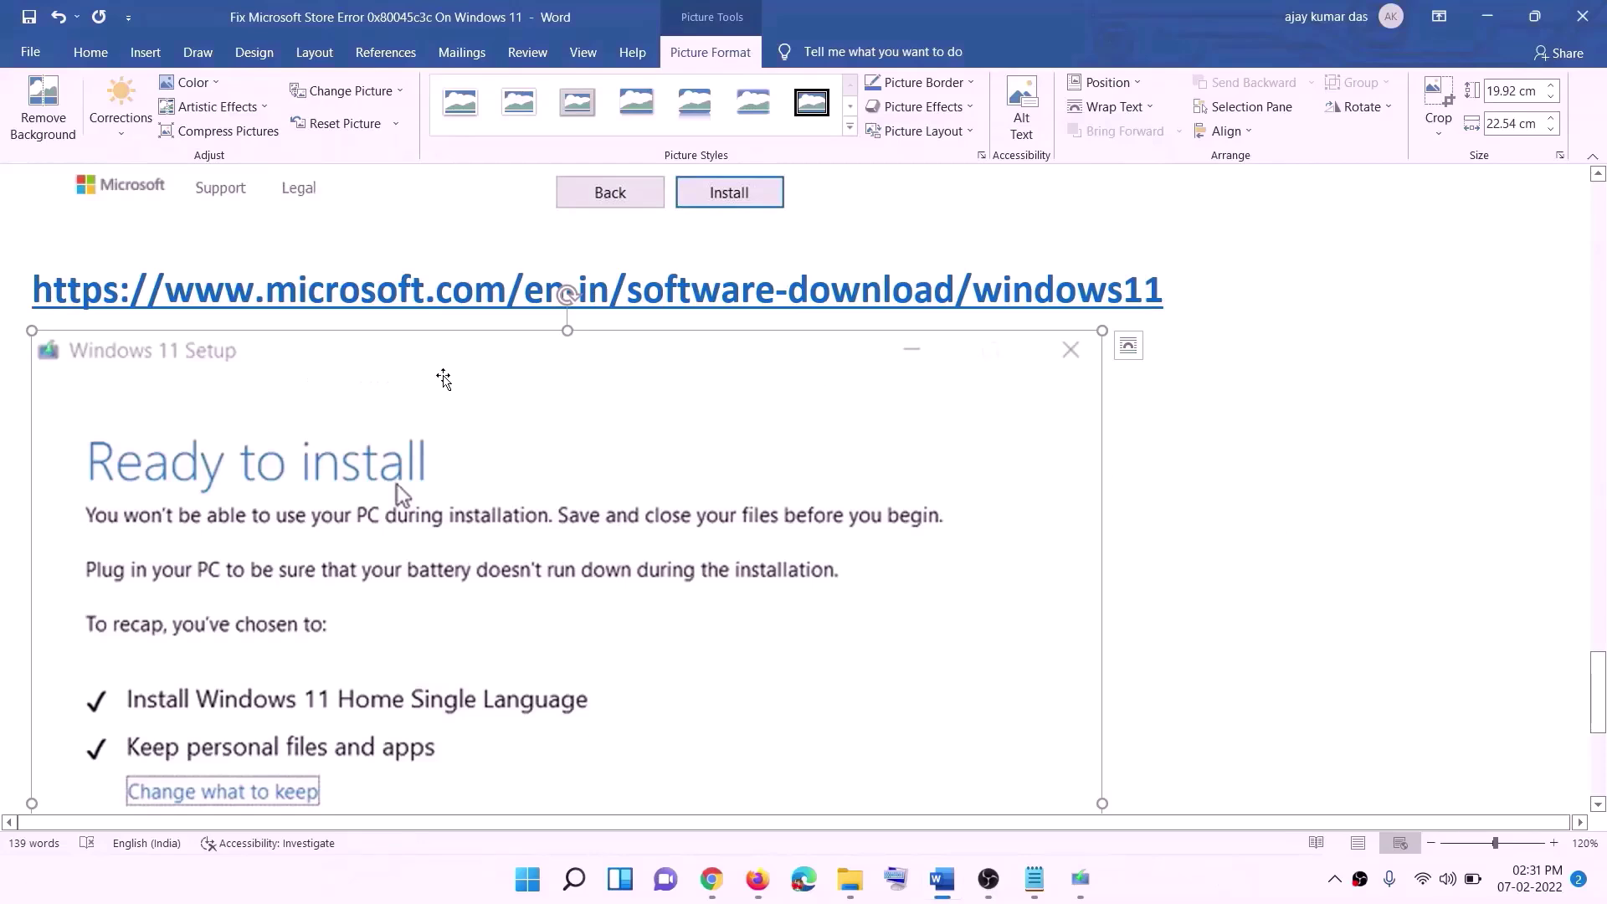
Review the Ready to install screenshot in the Word document, including what to keep and the Install option.
scroll(372, 416, down, 1)
scroll(371, 416, down, 3)
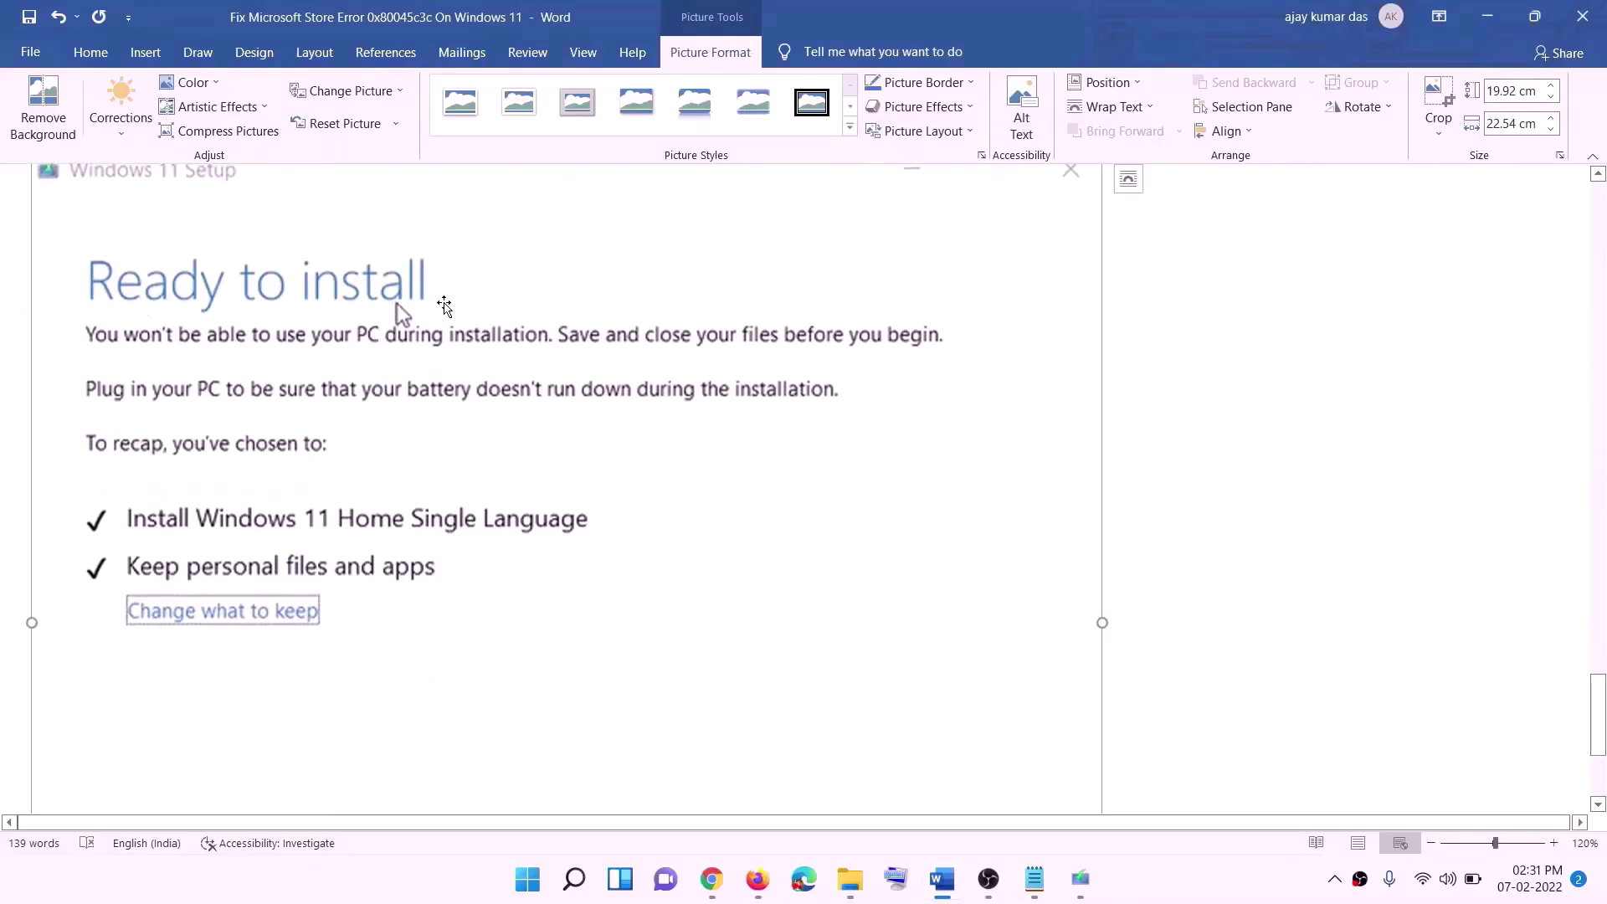
scroll(427, 353, down, 1)
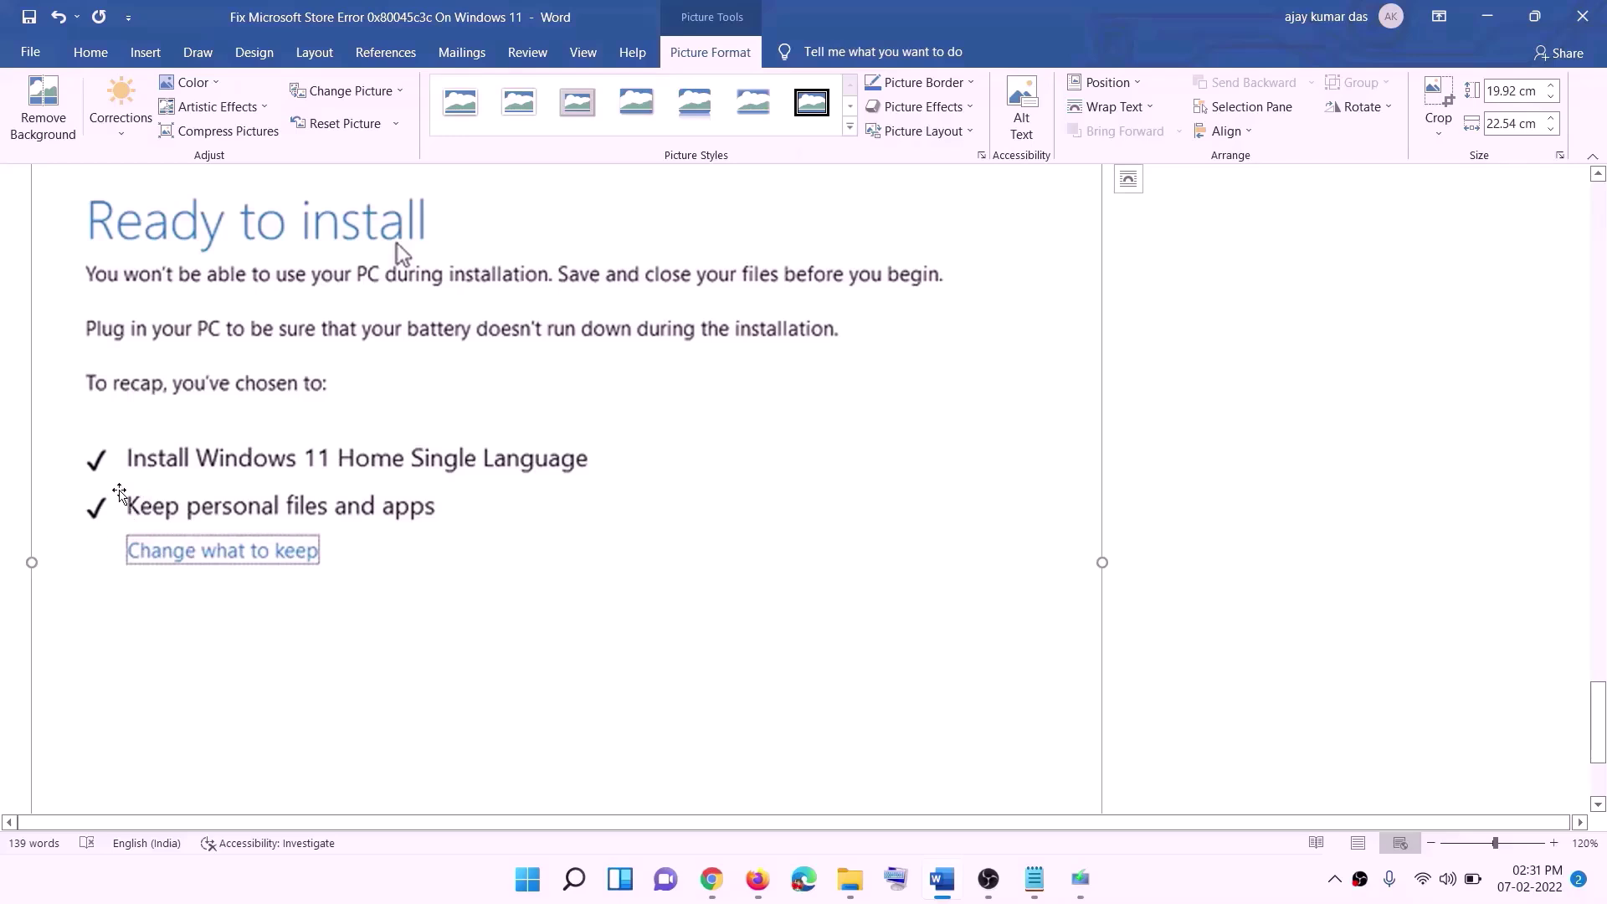
scroll(861, 663, down, 3)
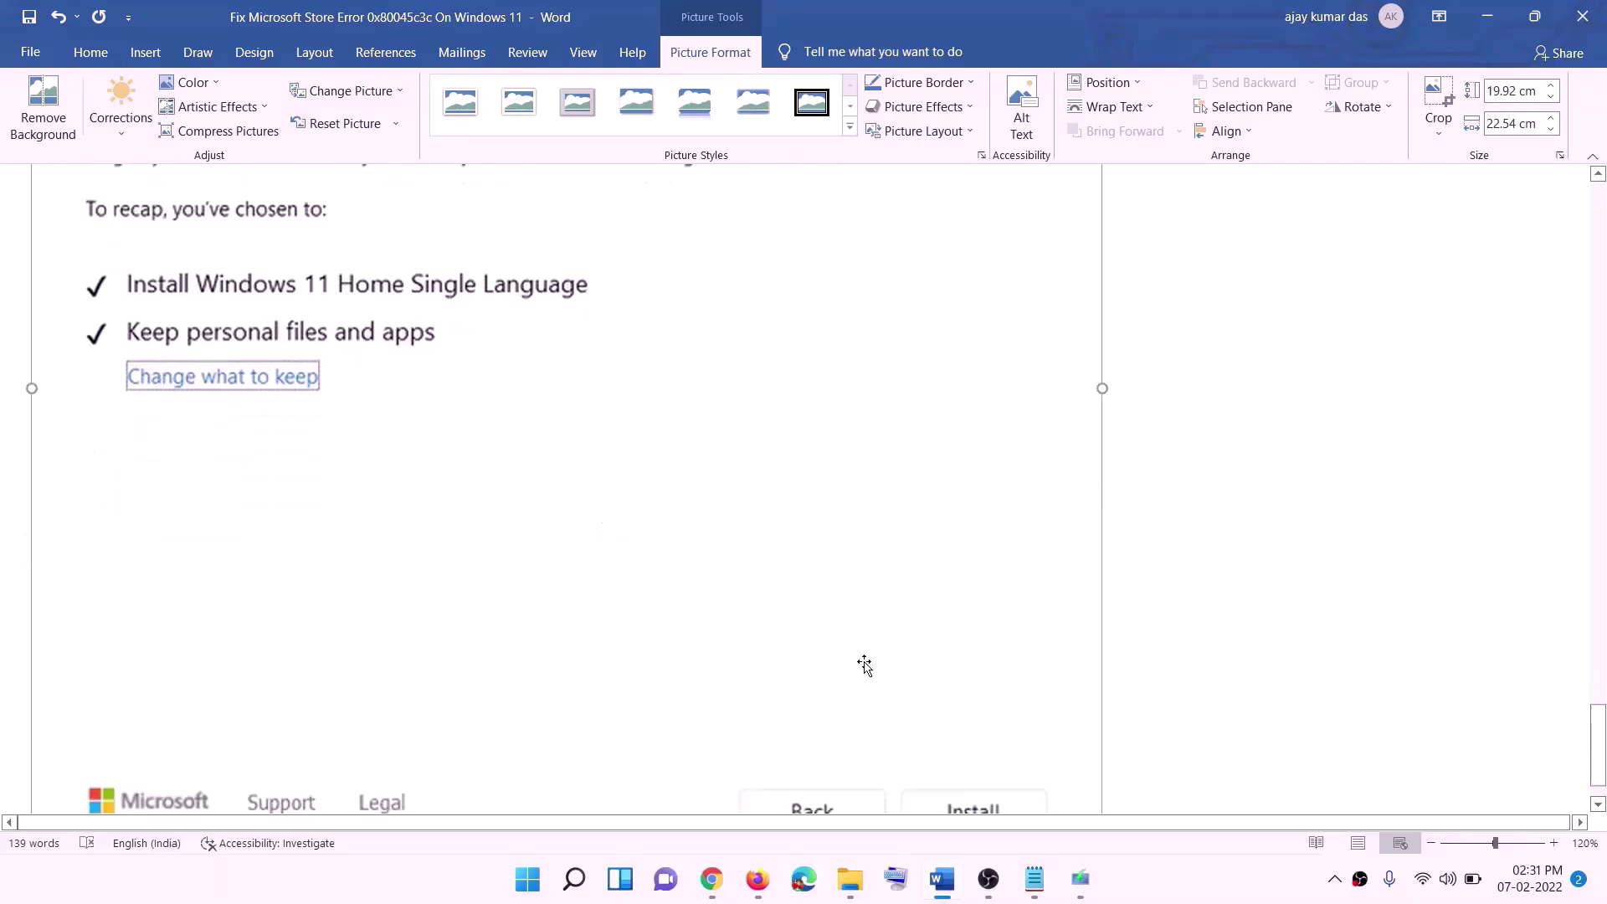
scroll(854, 627, up, 7)
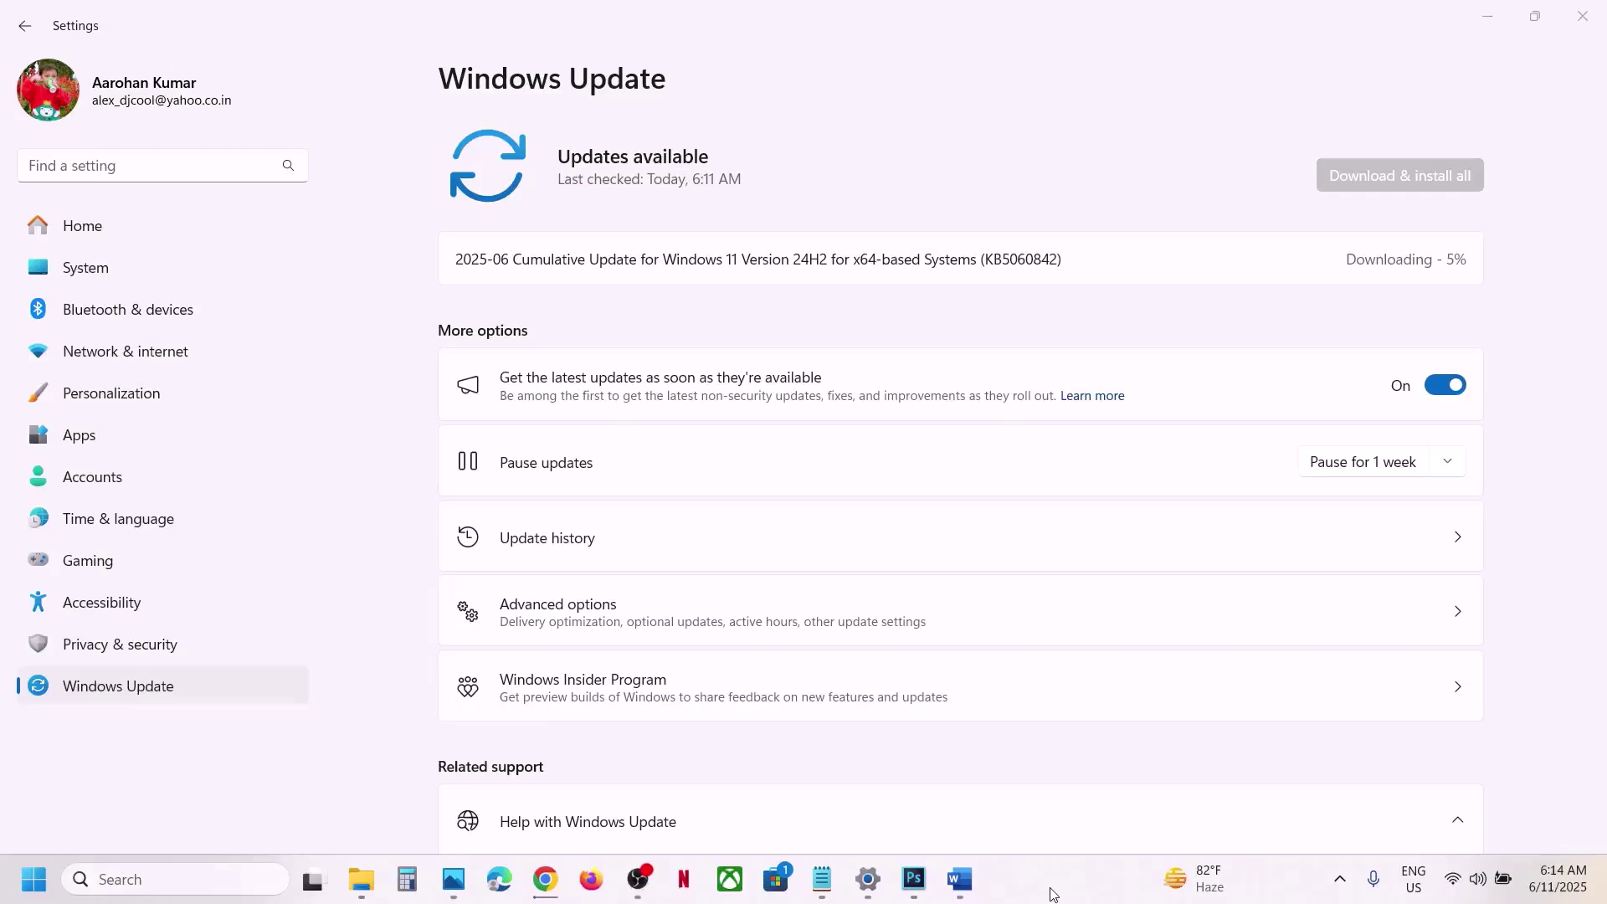
Highlight the KB5060842 number of the 2025-06 cumulative update on the Windows Update page.
double_click(1025, 258)
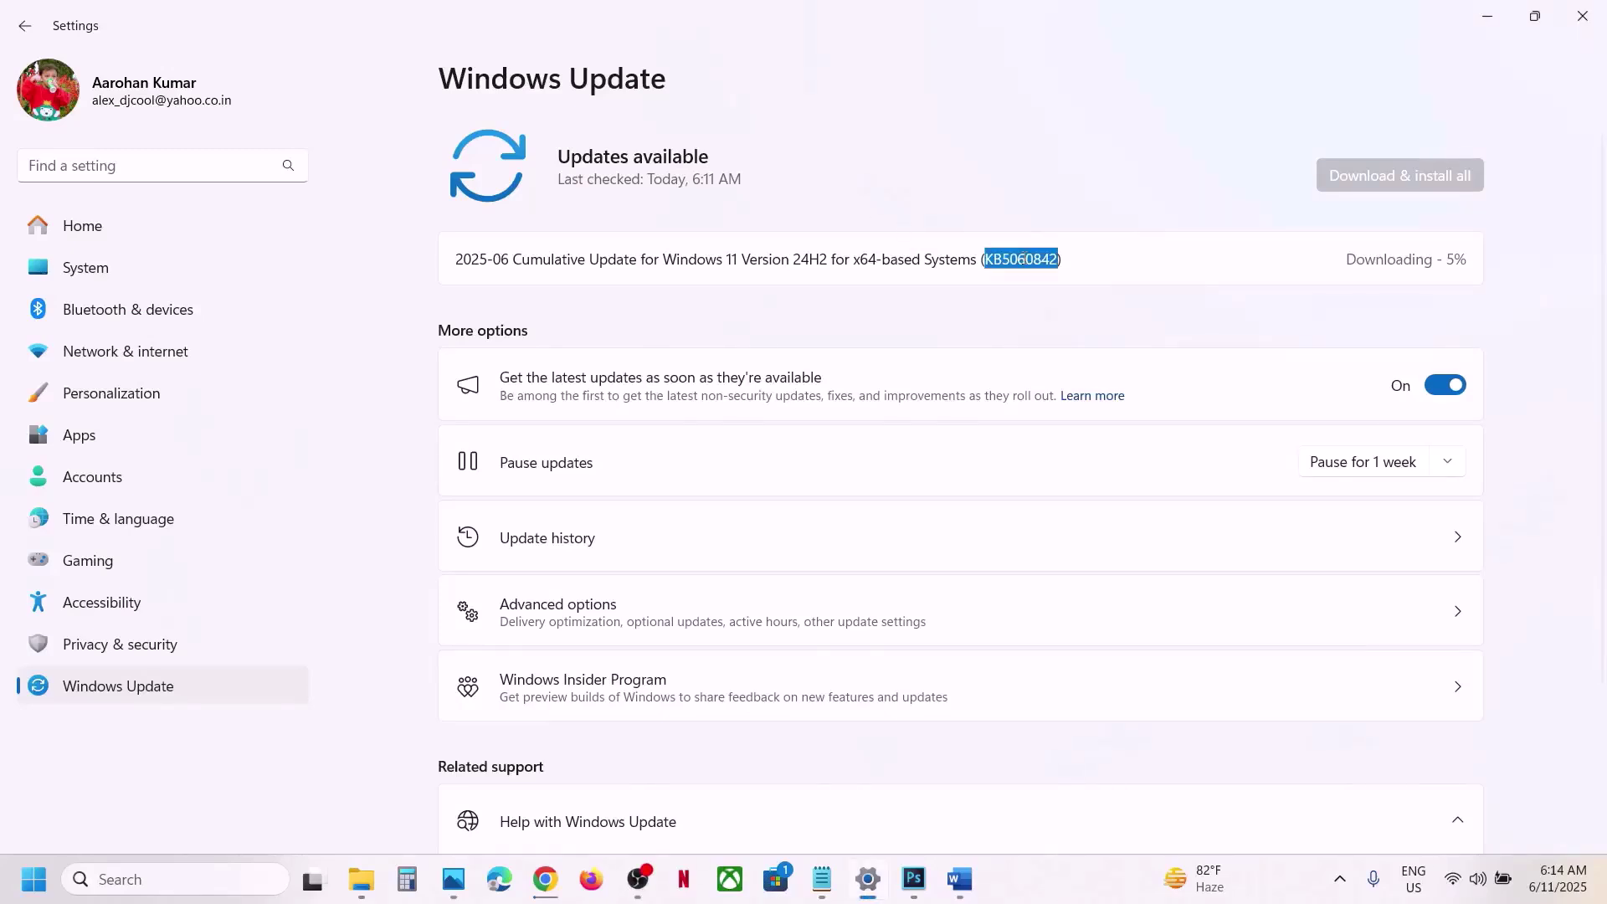